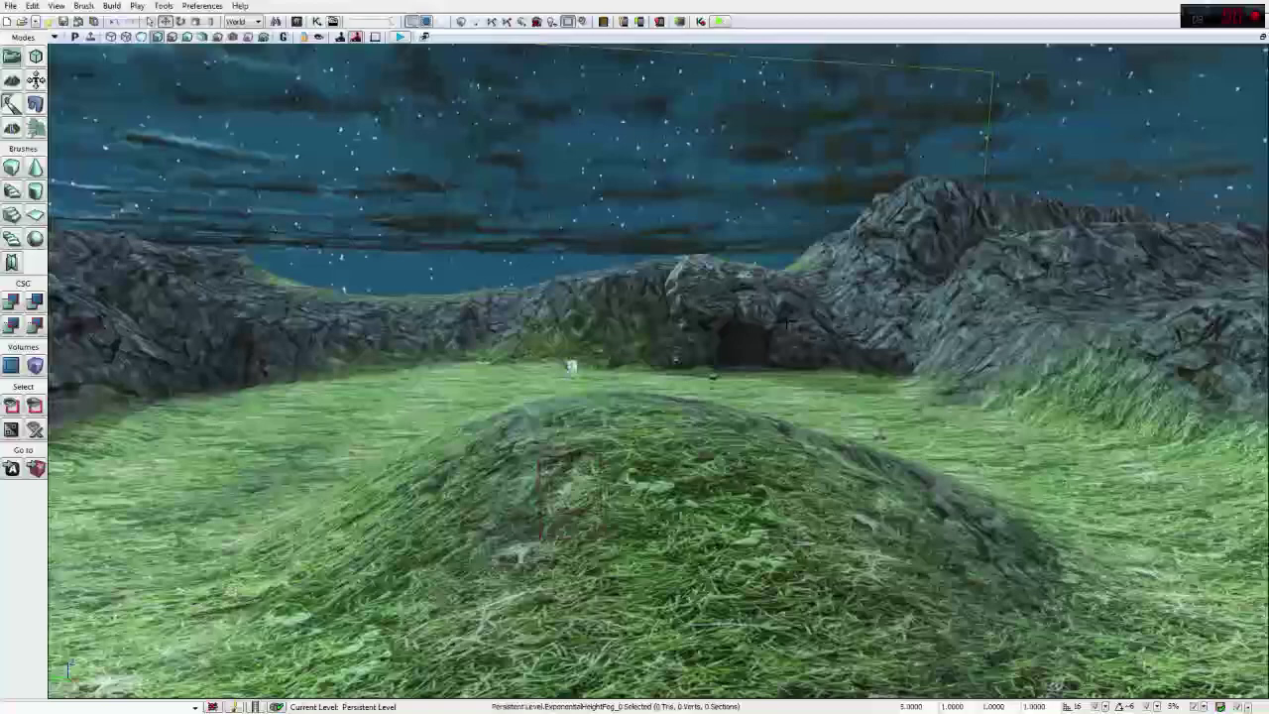
Step: Turn the view toward the cave and play-test the level, walking up to the rock's control panel
left_click_drag(786, 323, 690, 305)
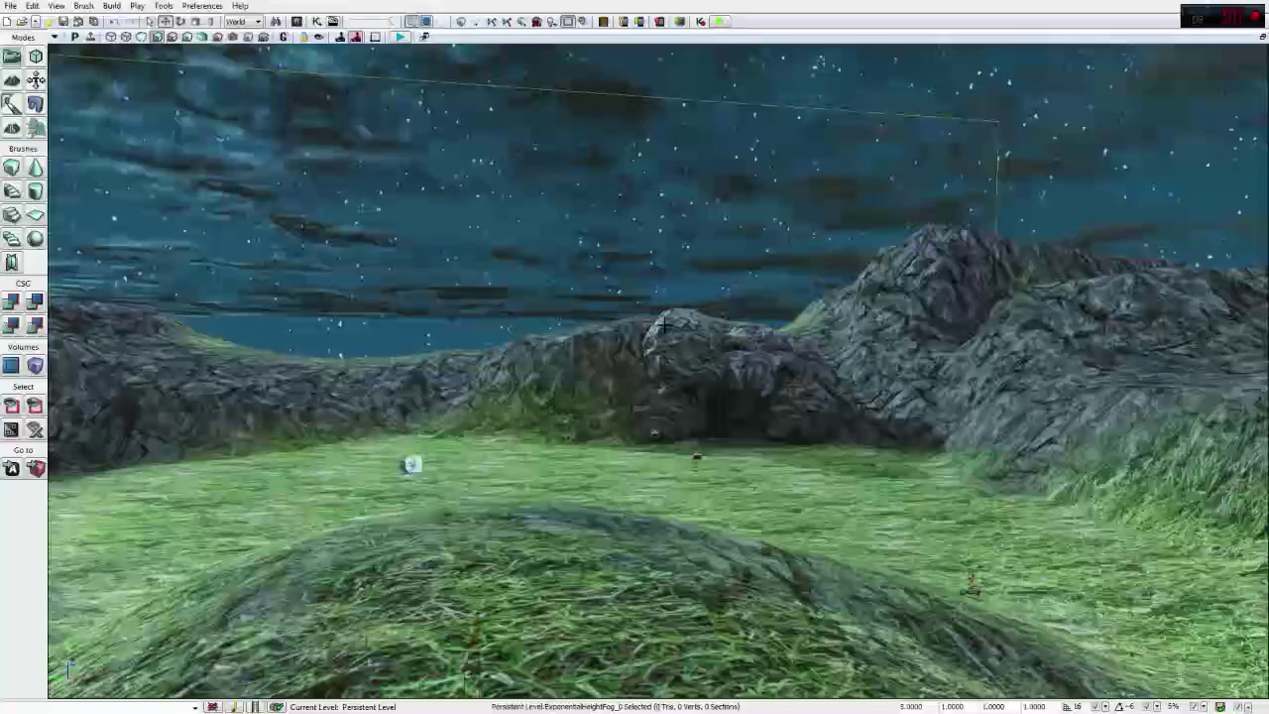
left_click(721, 21)
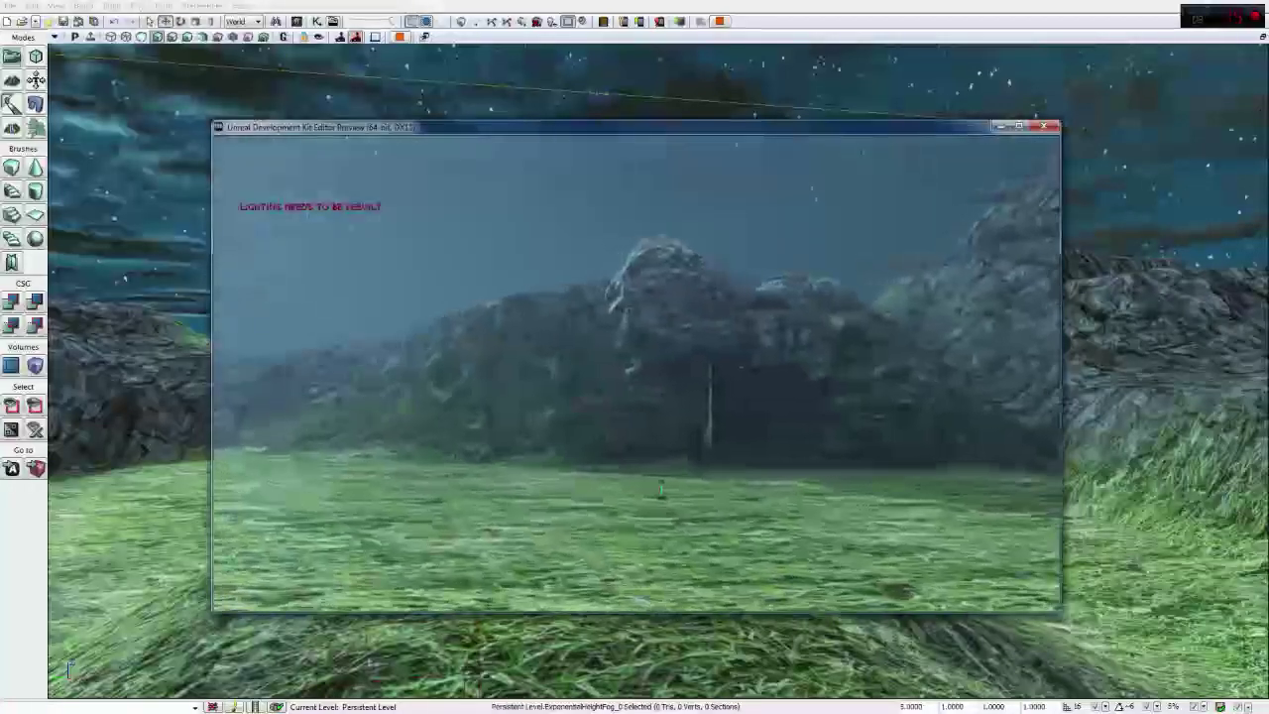
key("w")
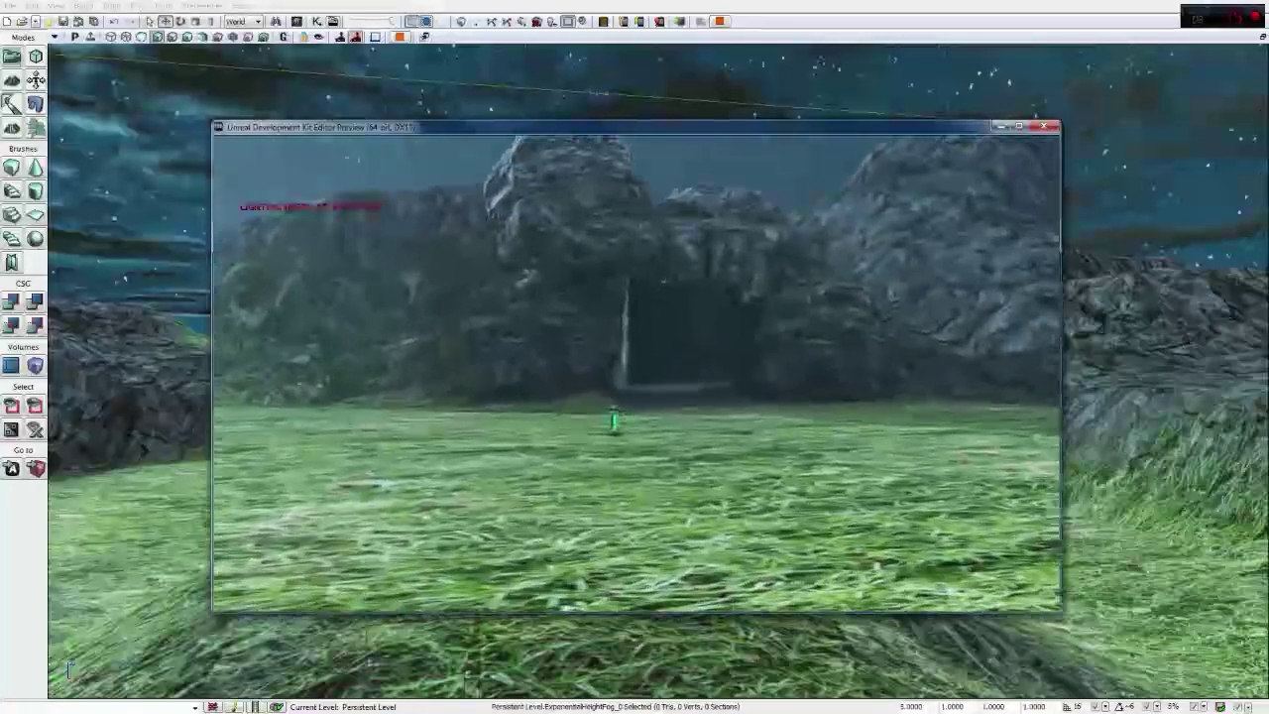
key("w")
key("w")
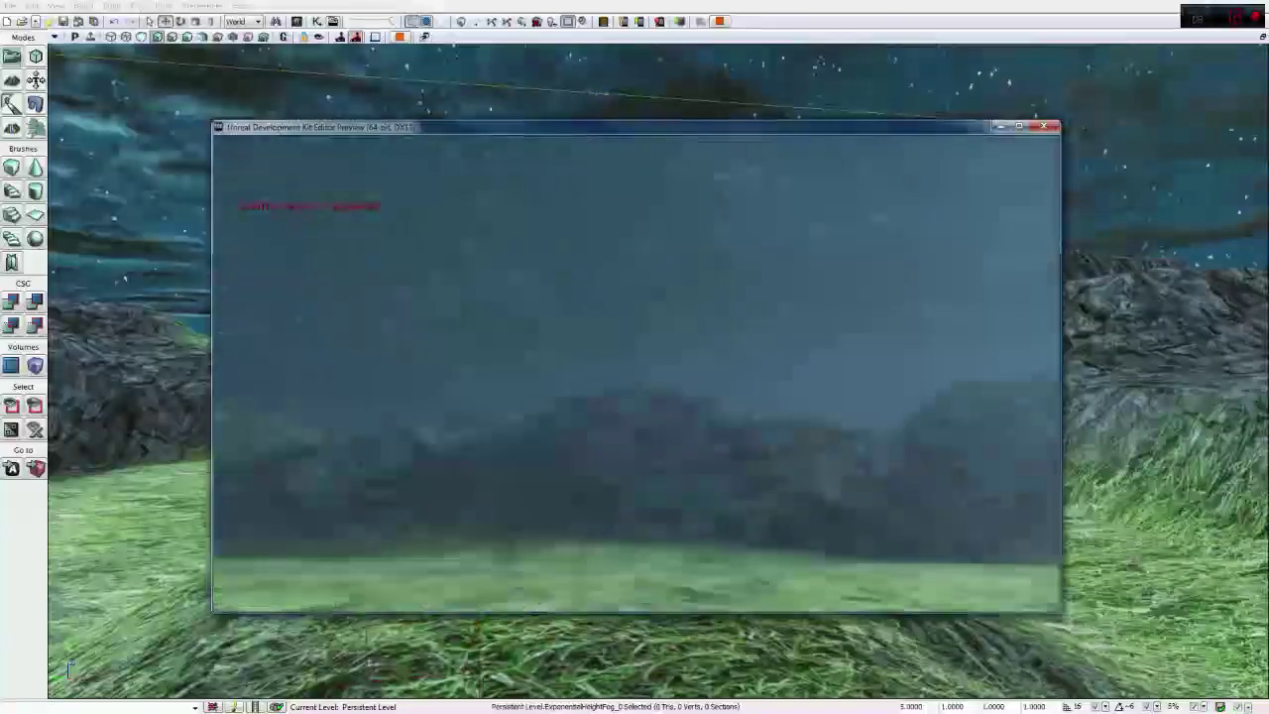
key("w")
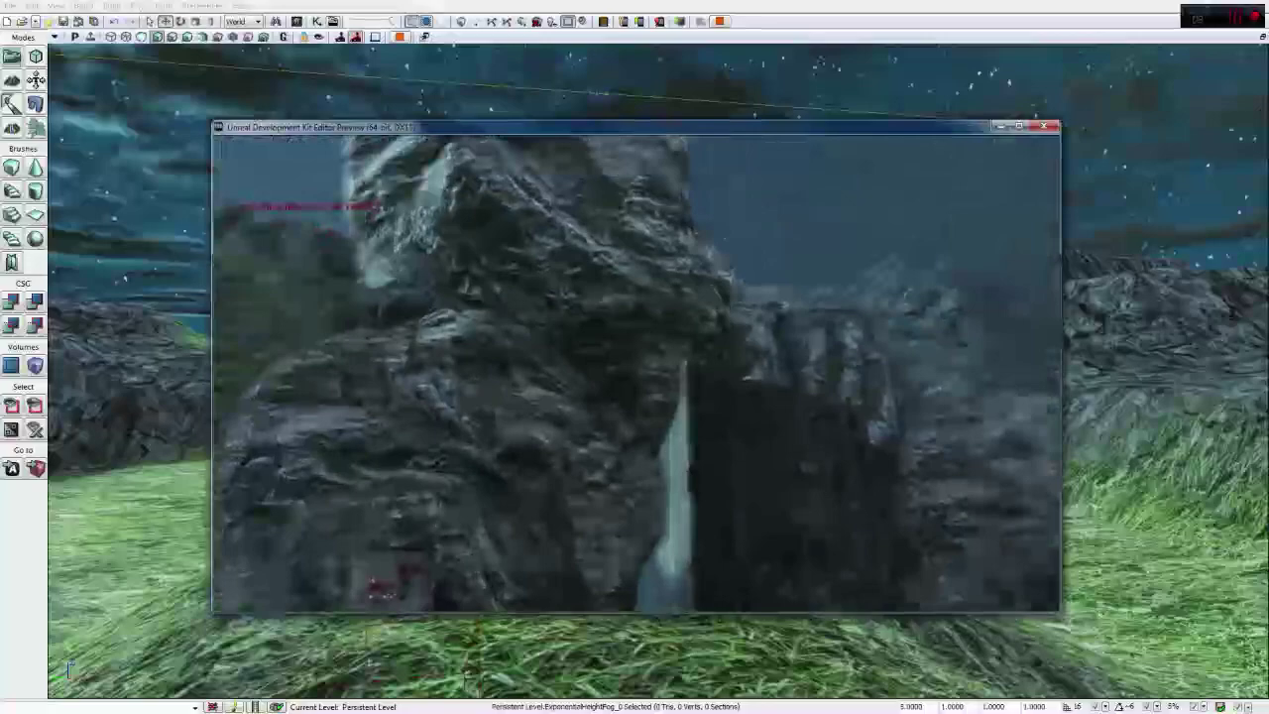
key("w")
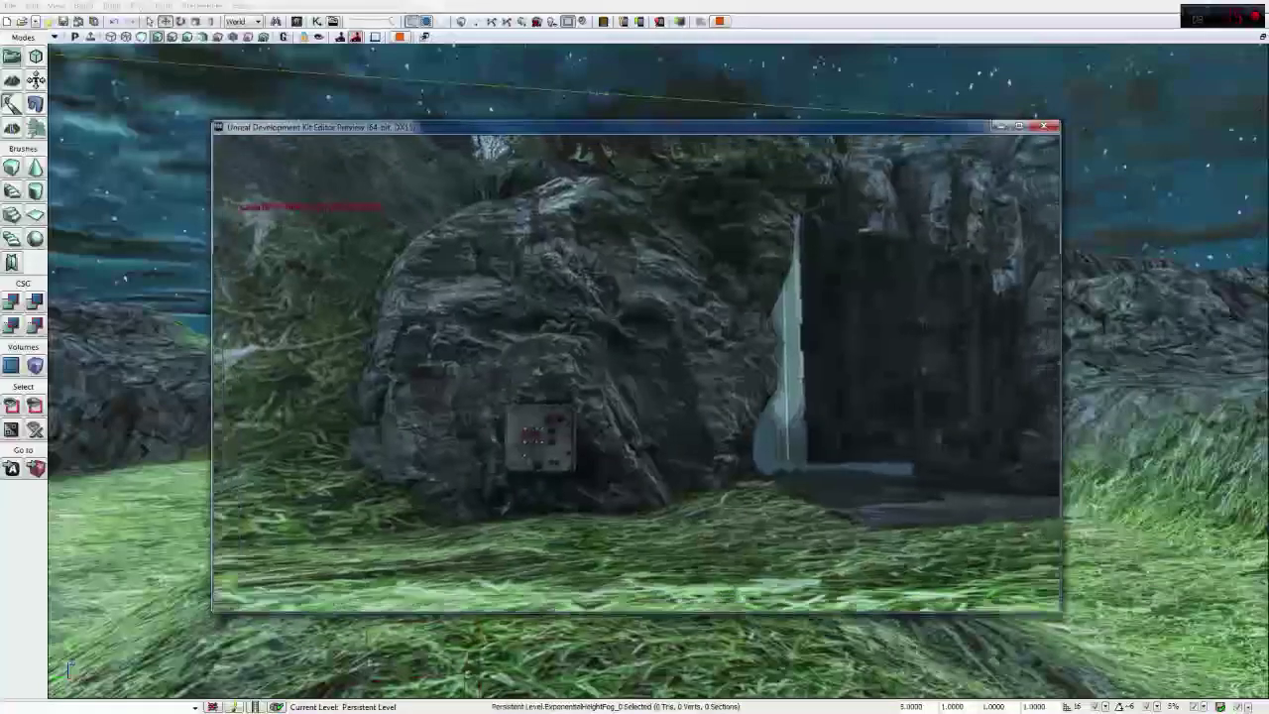
key("w")
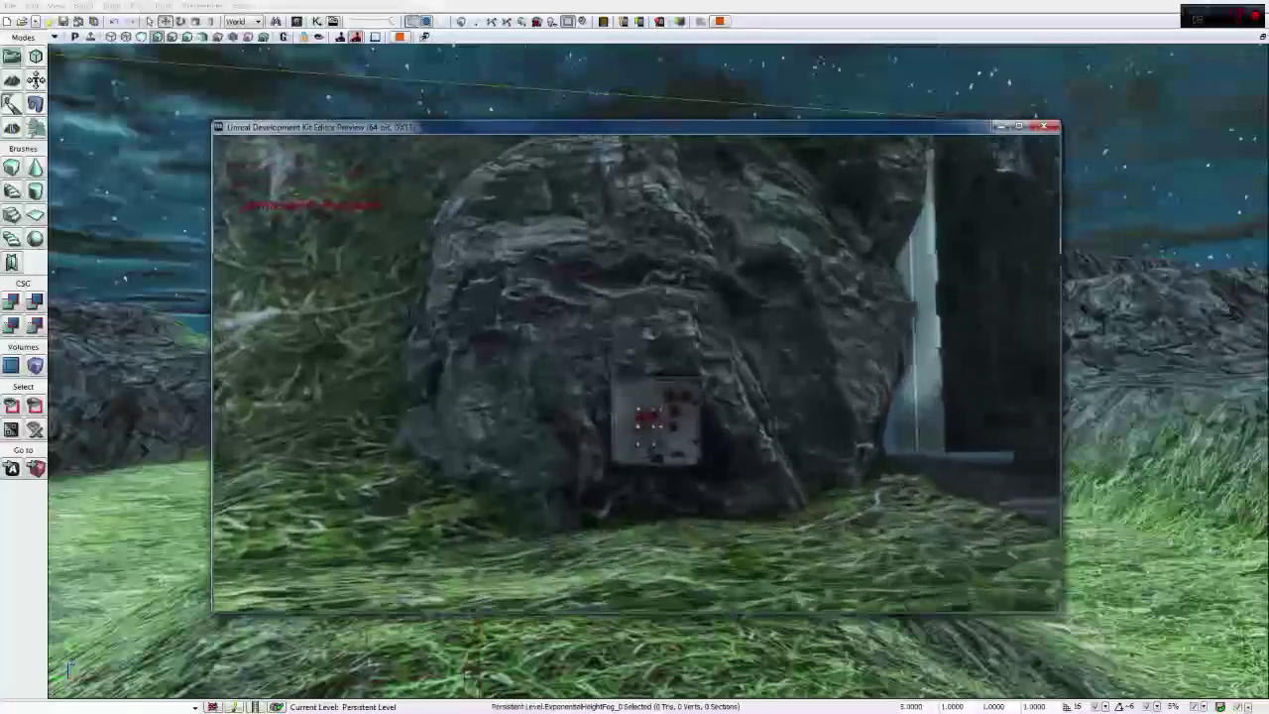
key("w")
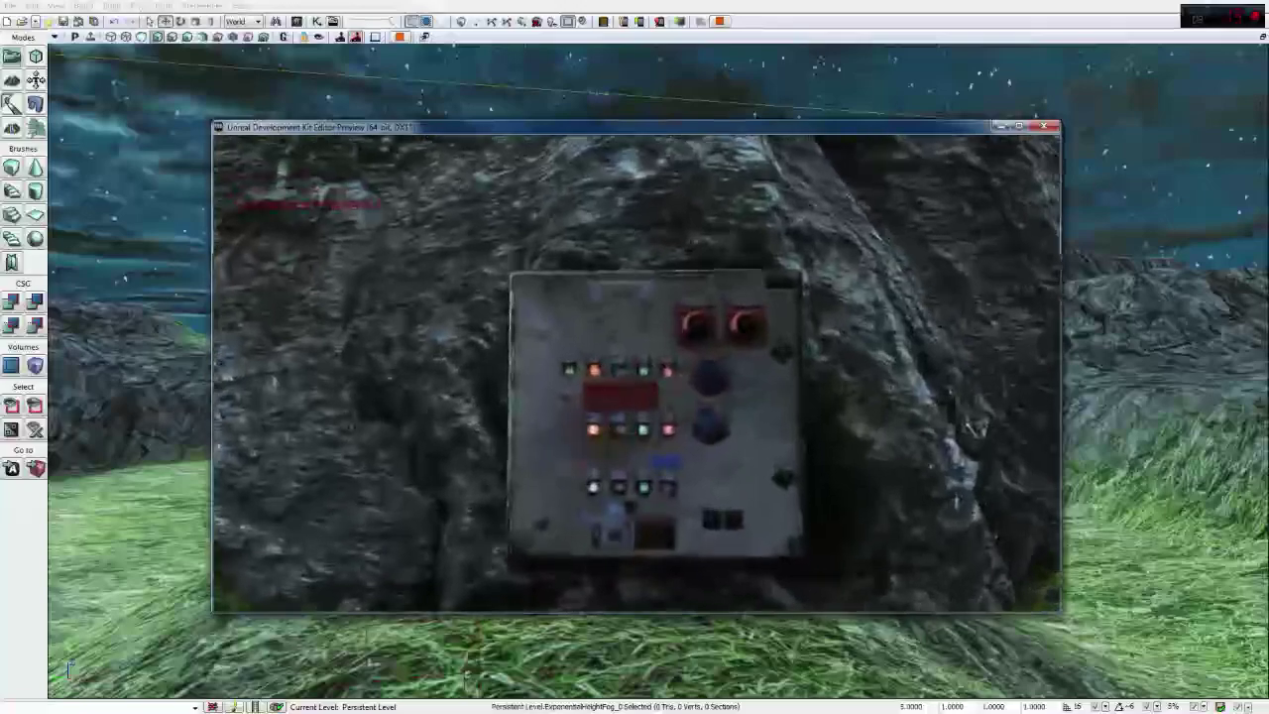
key("w")
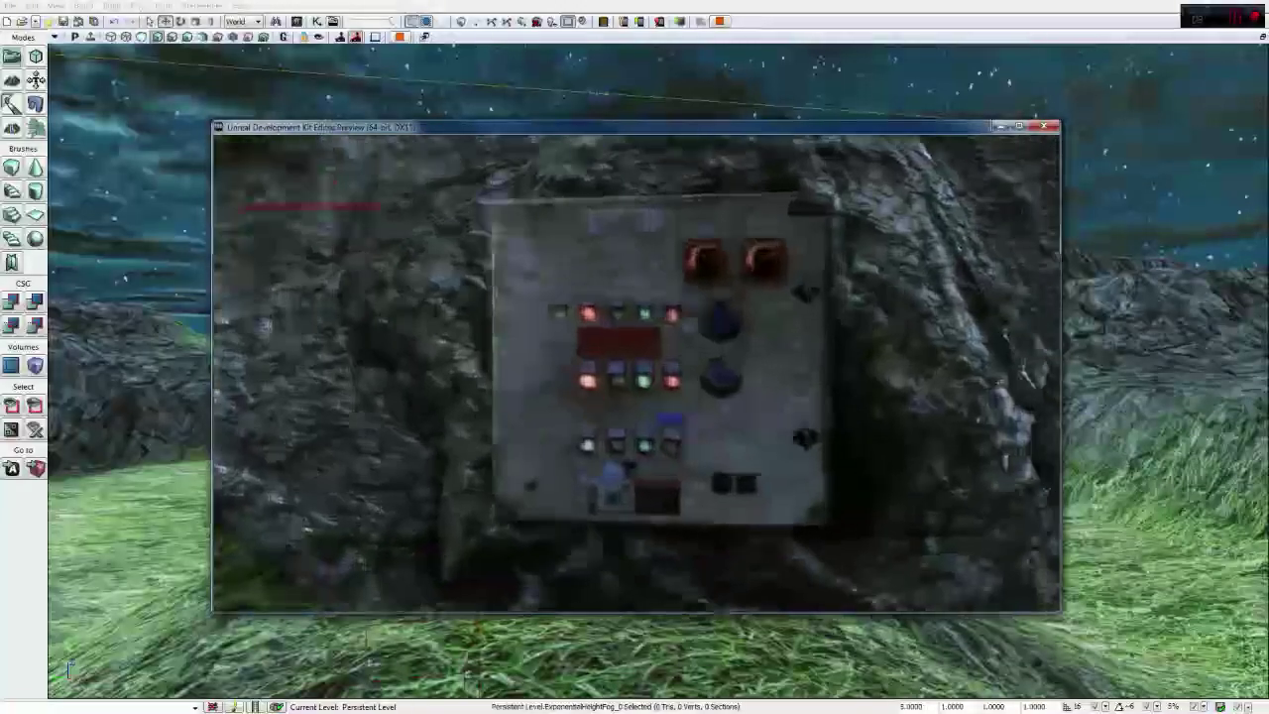
Step: Look toward the waterfall, doorway, cliffs and round hatch, then end the test play
key("Left")
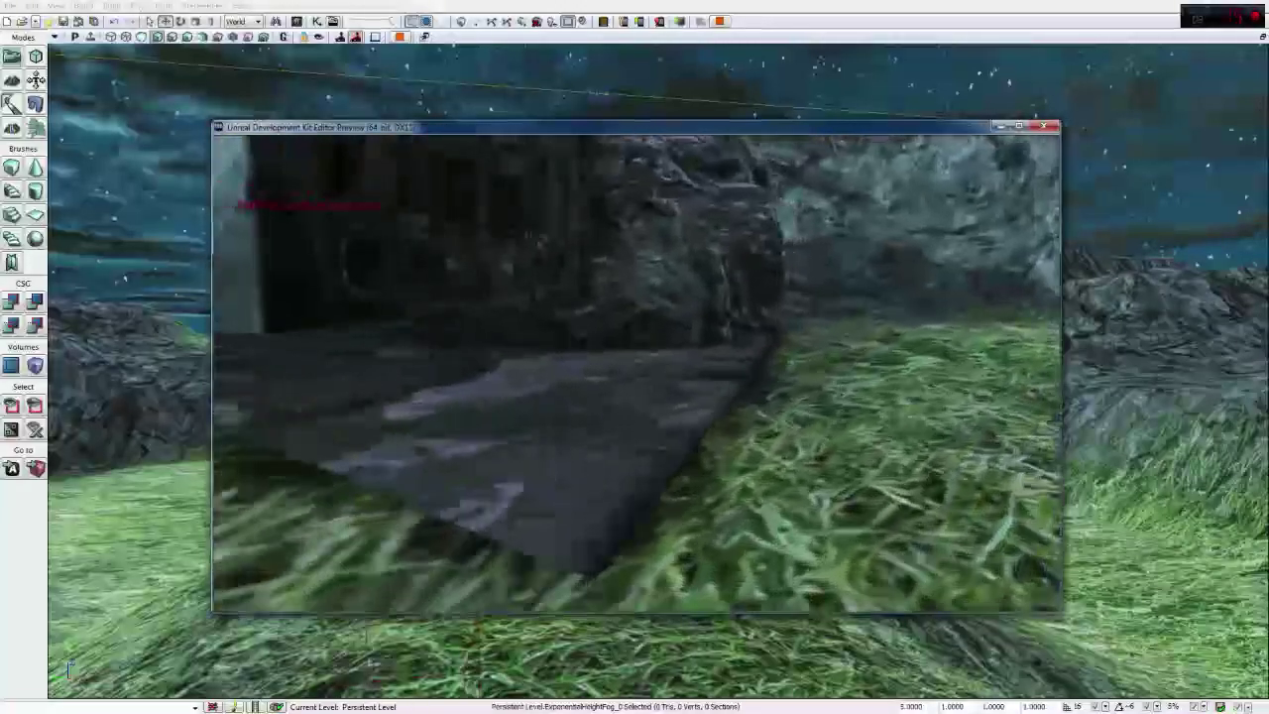
key("w")
key("Left")
key("Right")
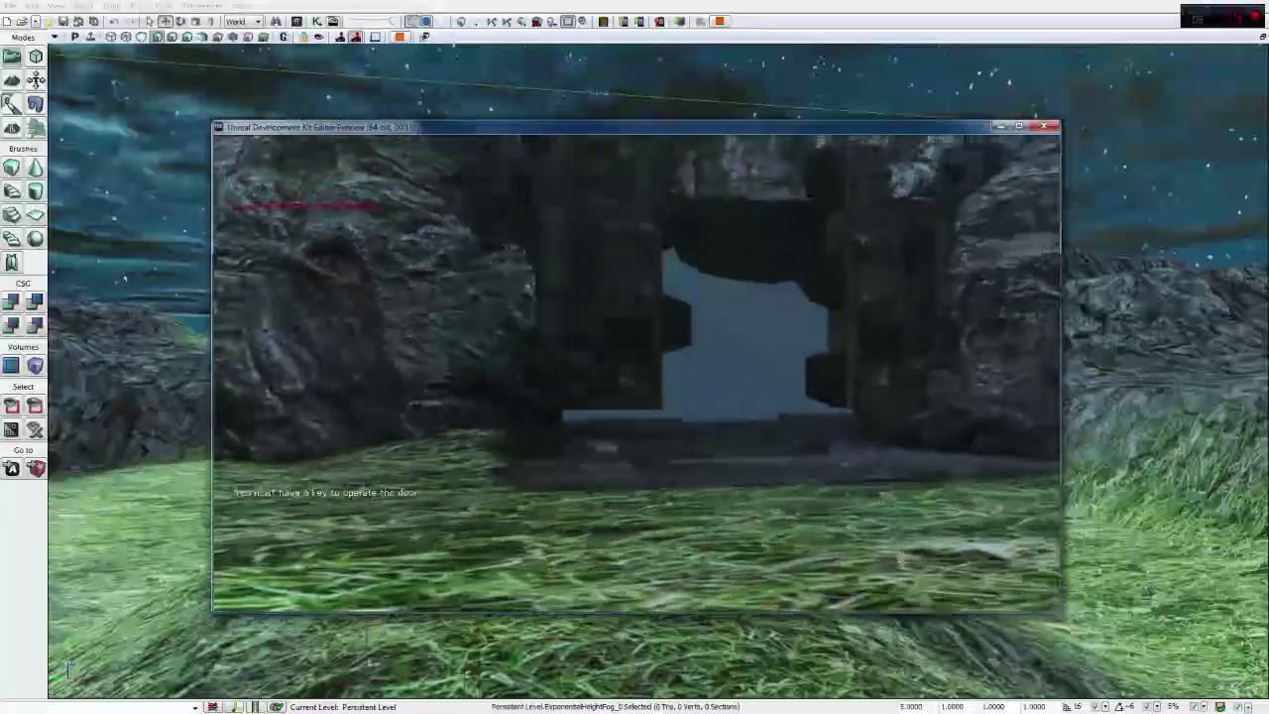
key("Escape")
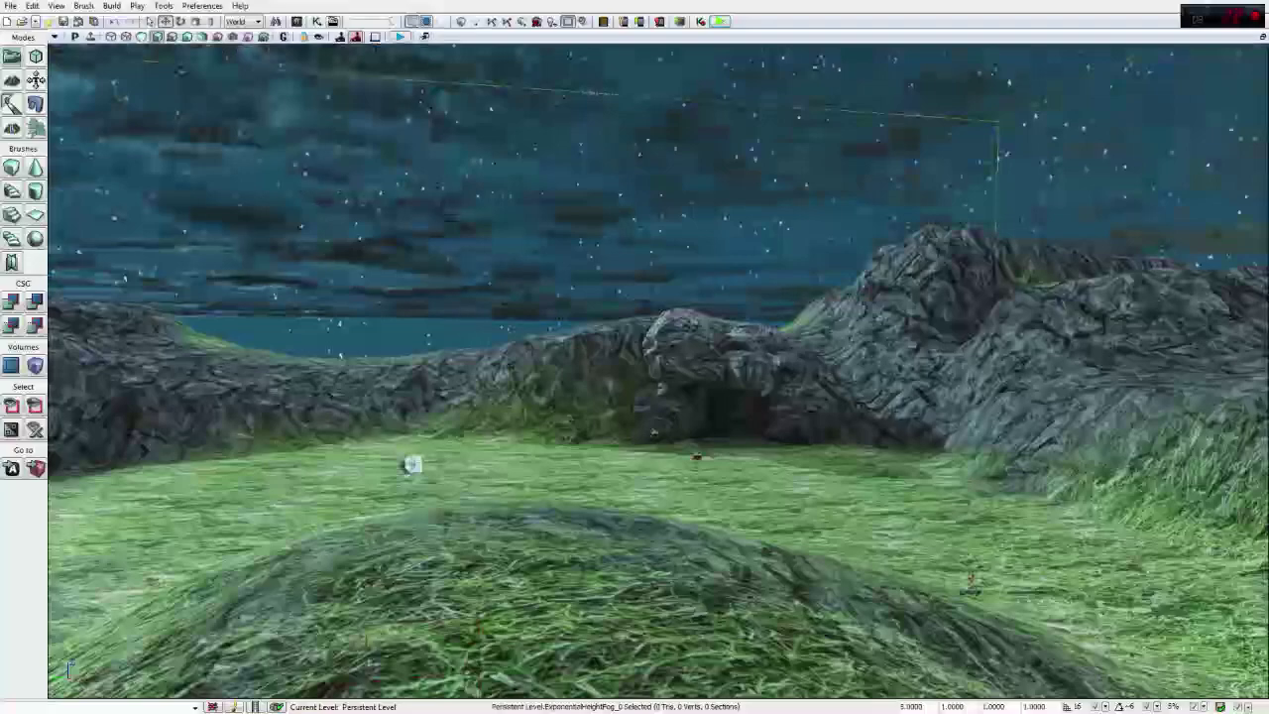
Step: Fly the editor camera toward the cave and reposition the Kismet window
key("Up")
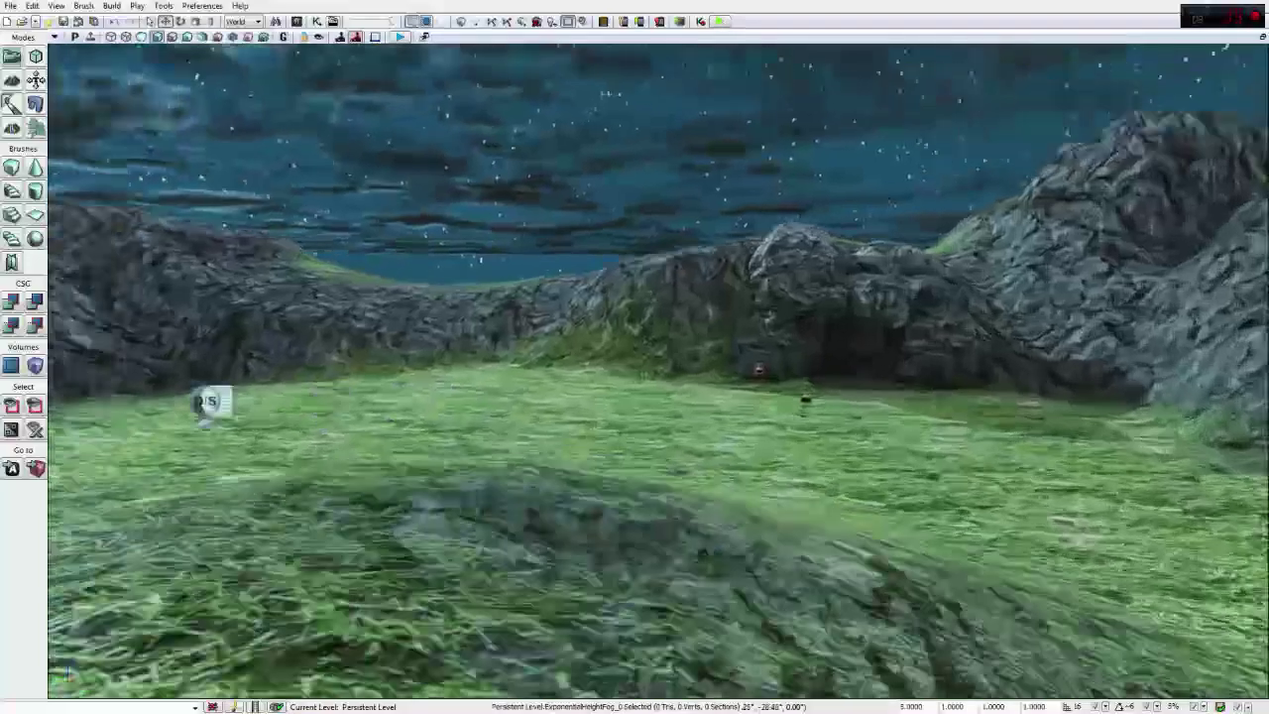
key("Up")
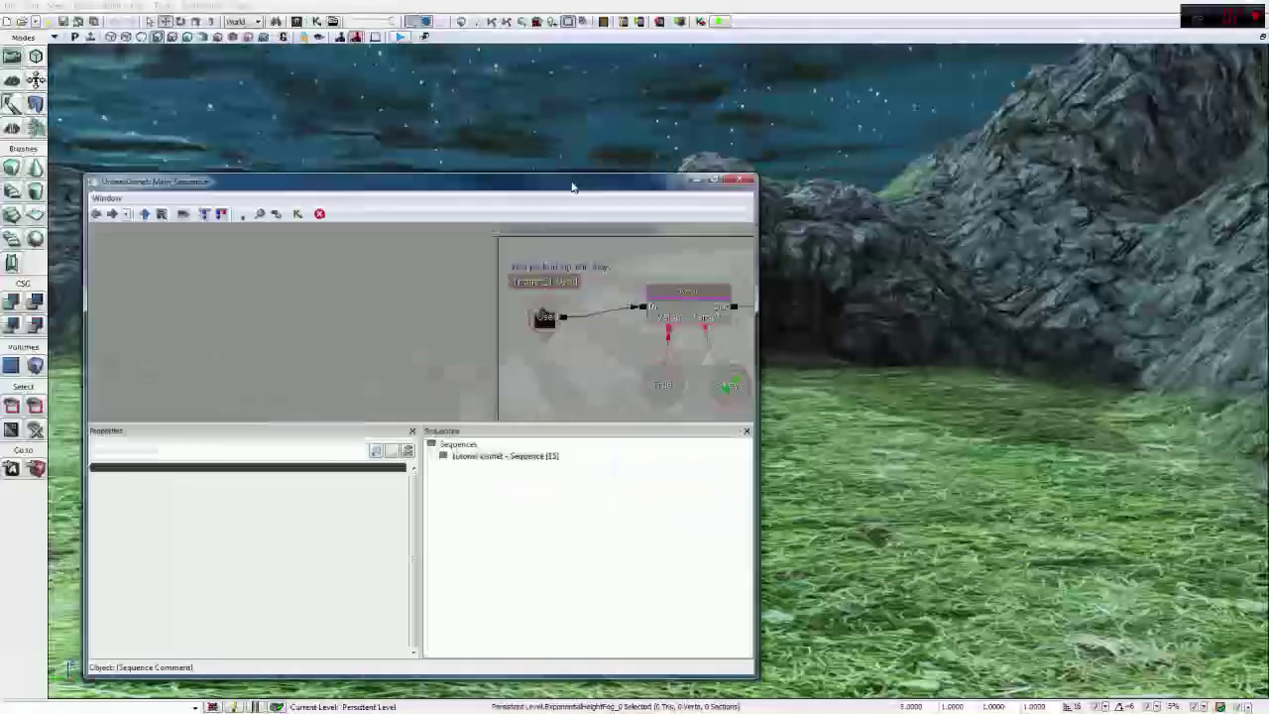
left_click_drag(572, 186, 814, 133)
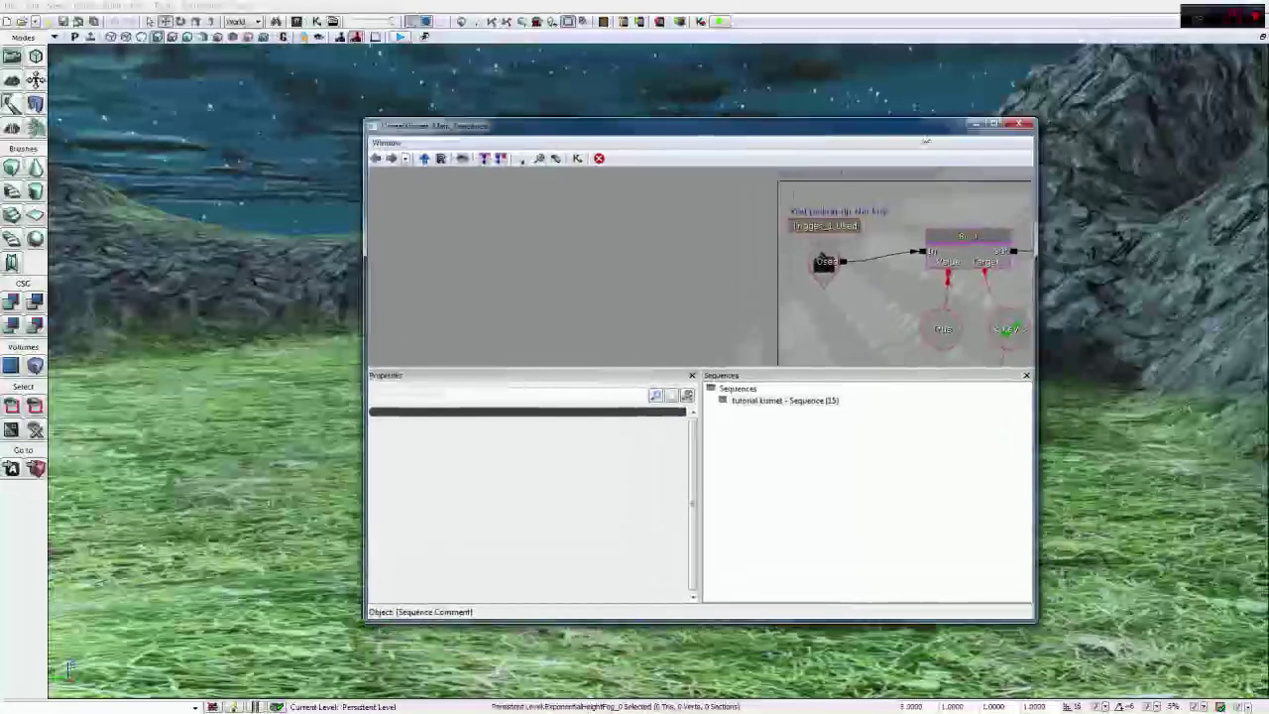
Step: Reopen the Kismet editor and maximise it to fill the screen
left_click(1023, 123)
left_click(317, 21)
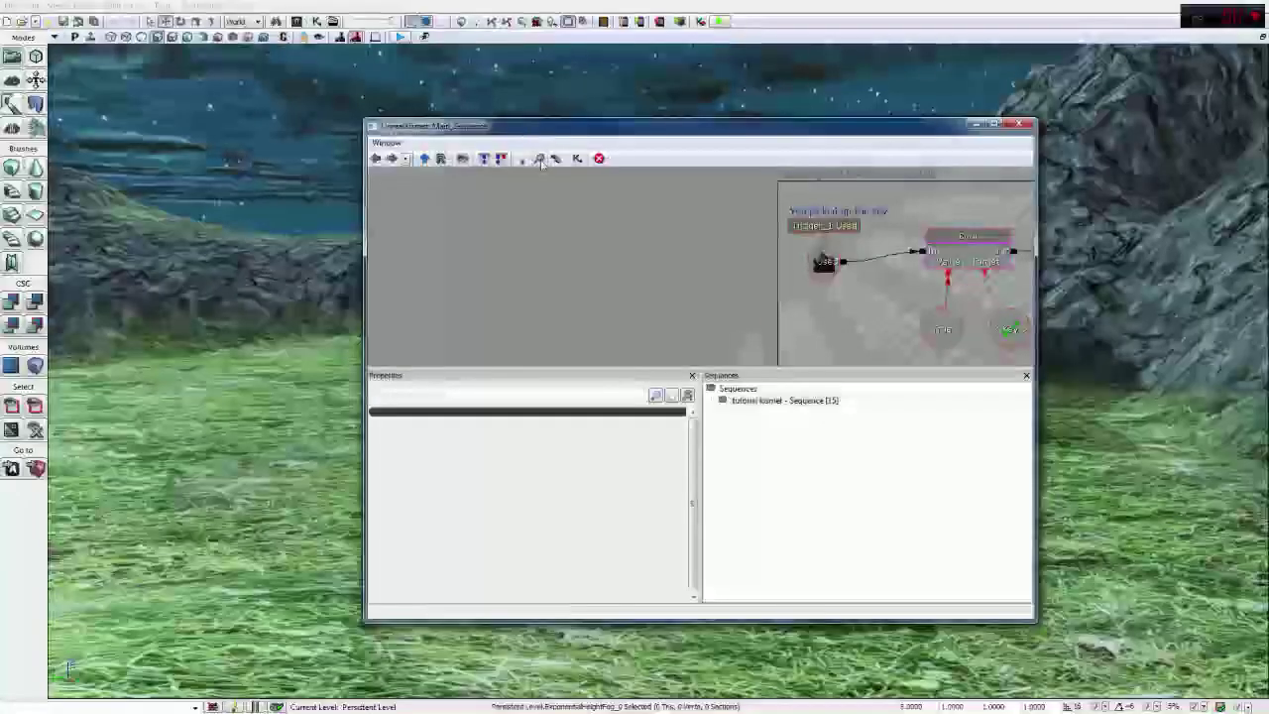
left_click_drag(545, 135, 546, 2)
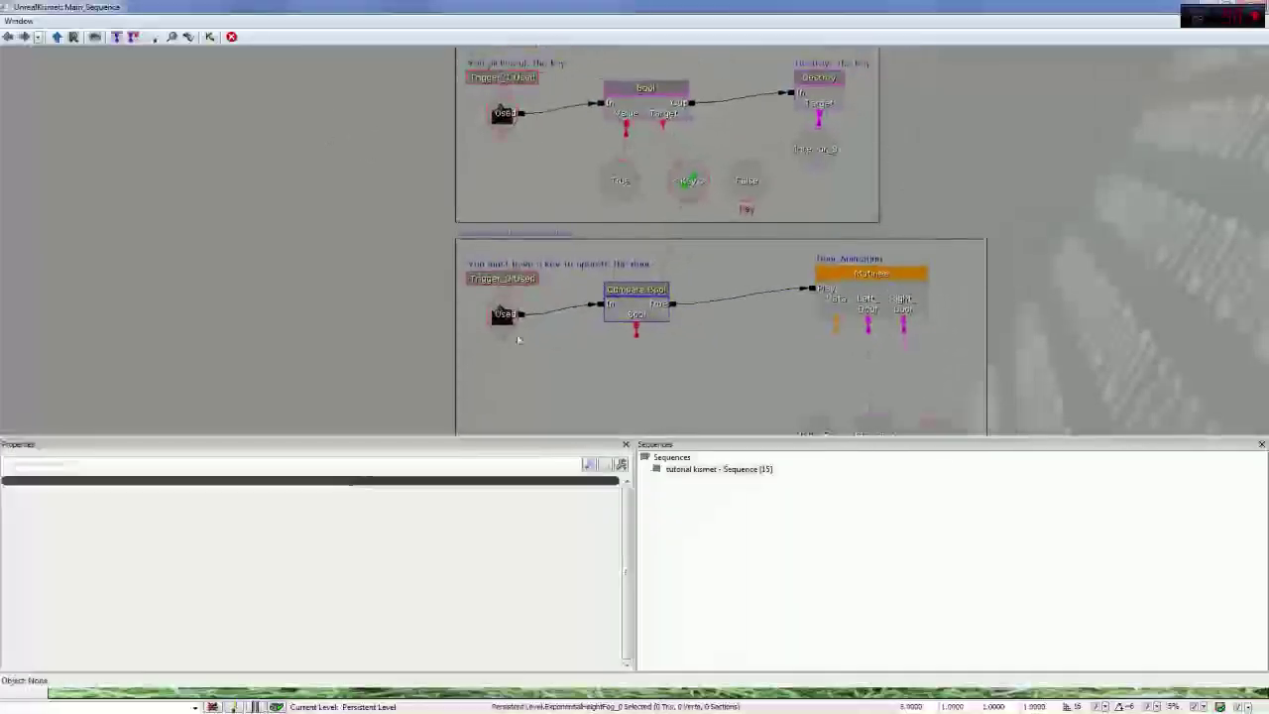
Step: Pan the Kismet graph to look over the key and door sequences
left_click_drag(420, 266, 284, 301)
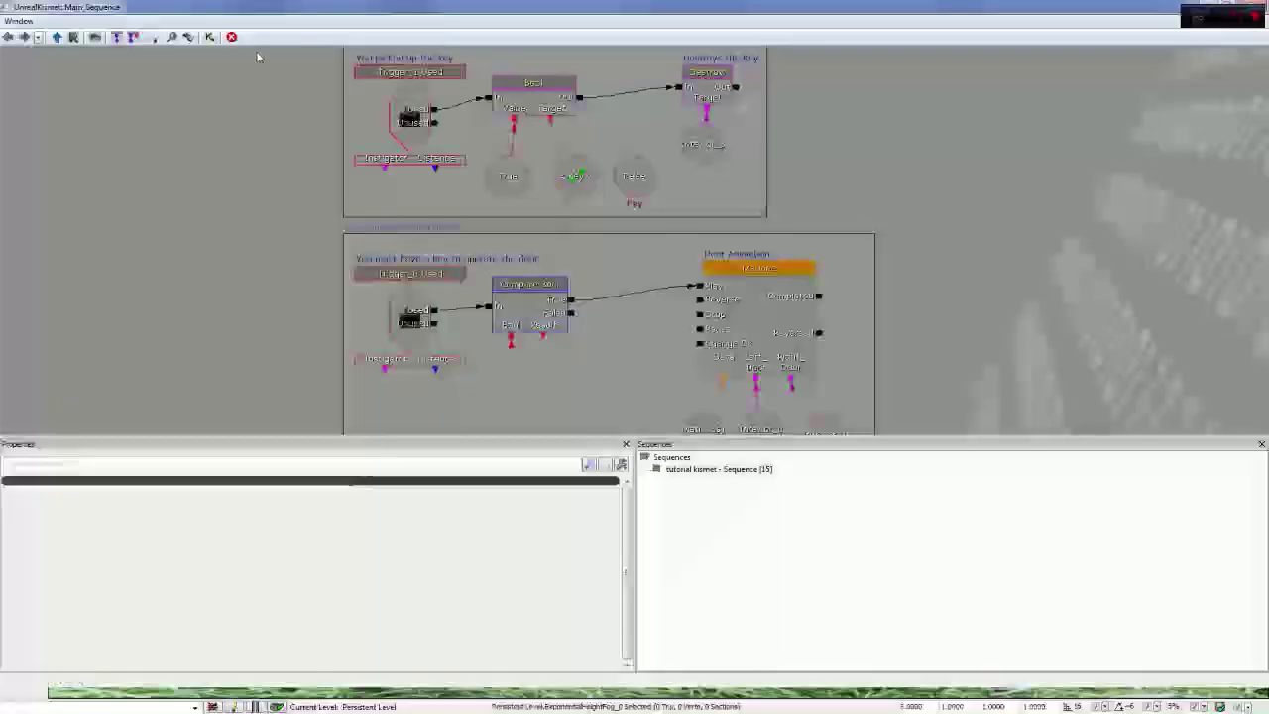
left_click_drag(1009, 208, 646, 193)
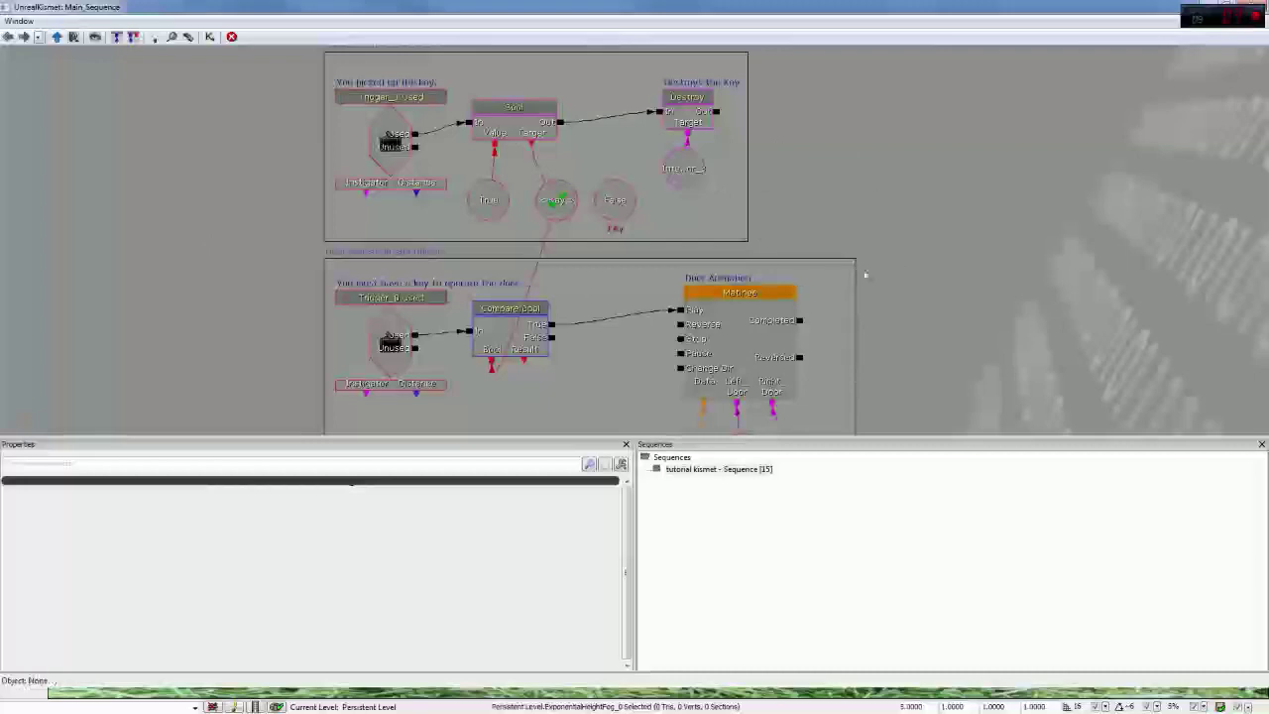
left_click_drag(877, 272, 892, 220)
left_click_drag(979, 294, 49, 288)
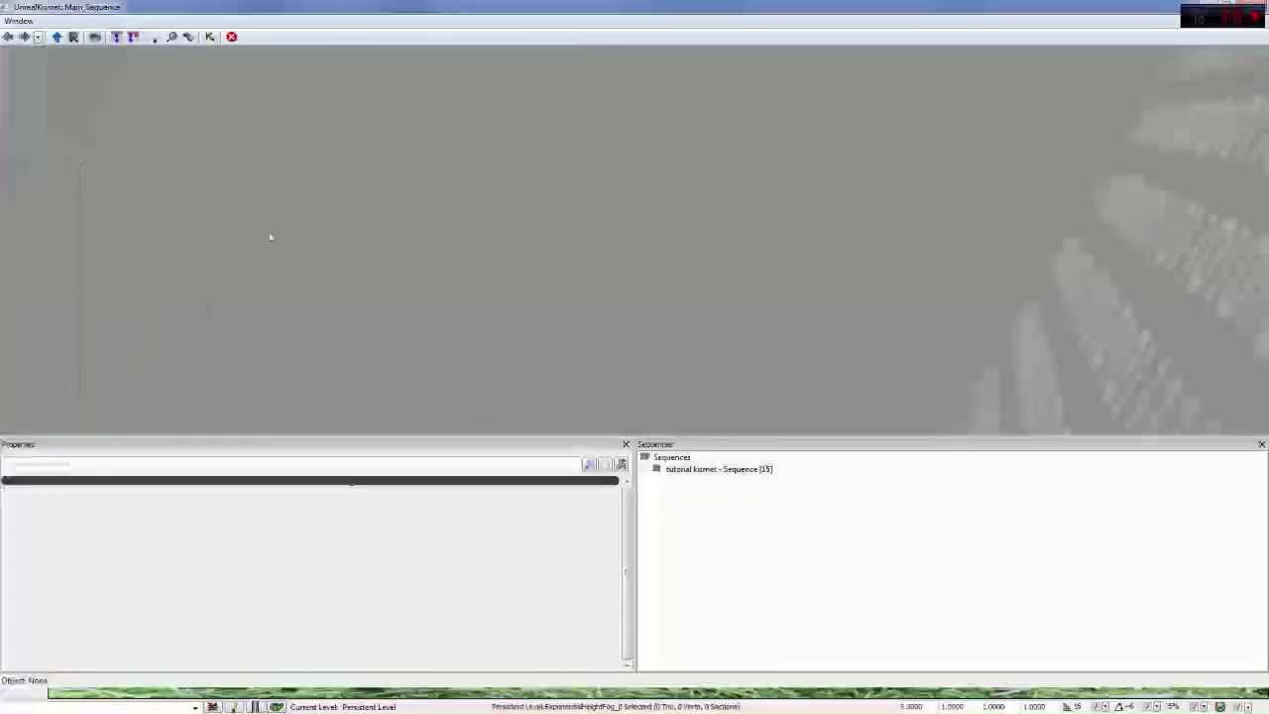
left_click_drag(373, 222, 386, 300)
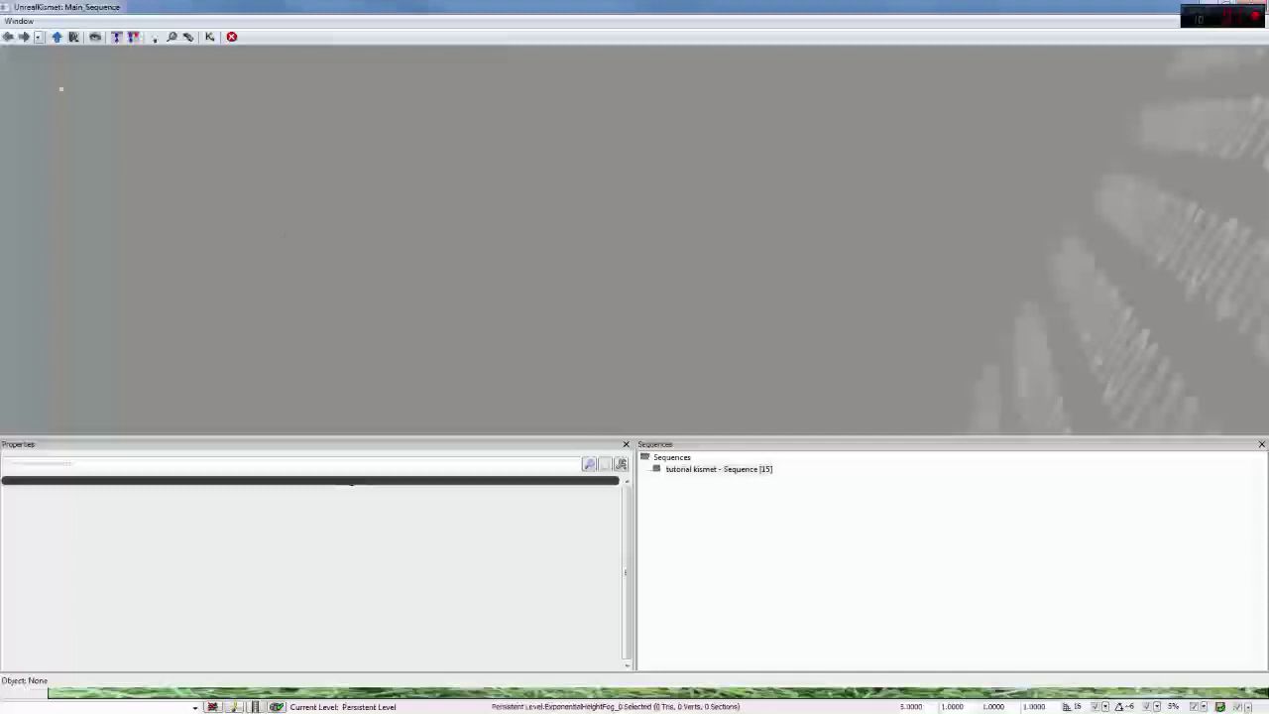
left_click(14, 20)
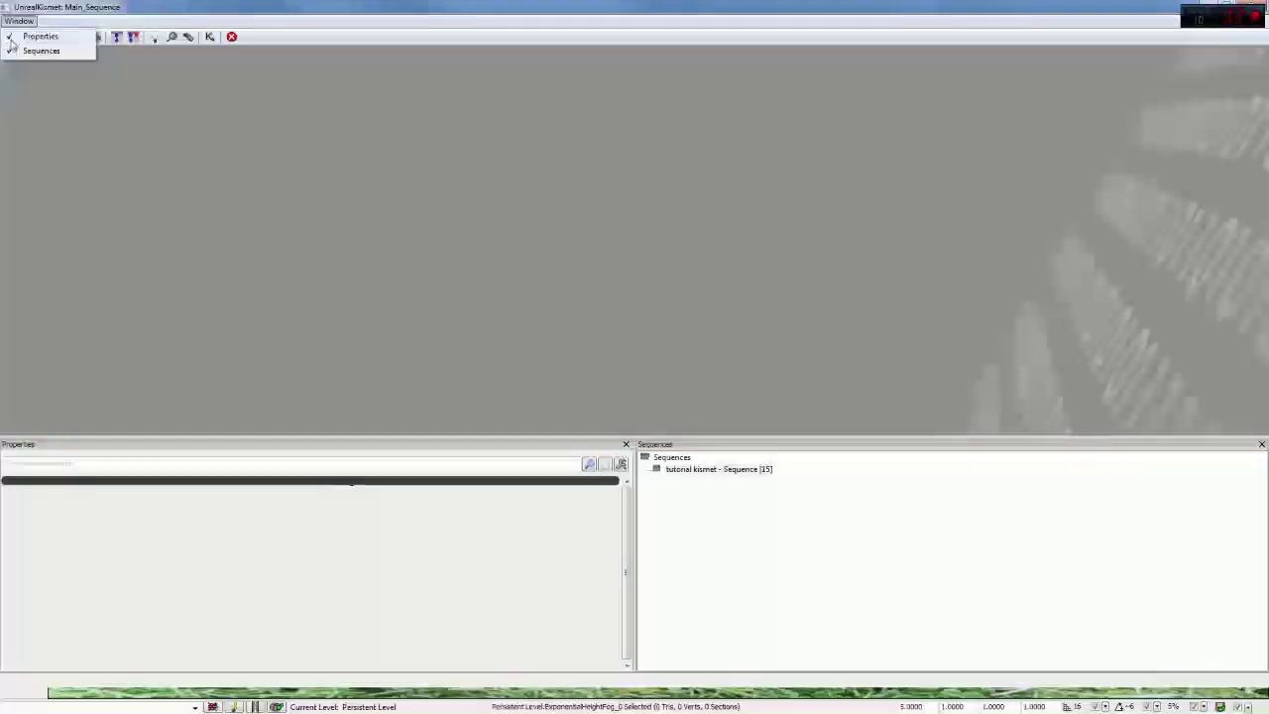
Step: Toggle the Window panels so Sequences is hidden and only Properties stays docked
left_click(12, 40)
left_click(18, 21)
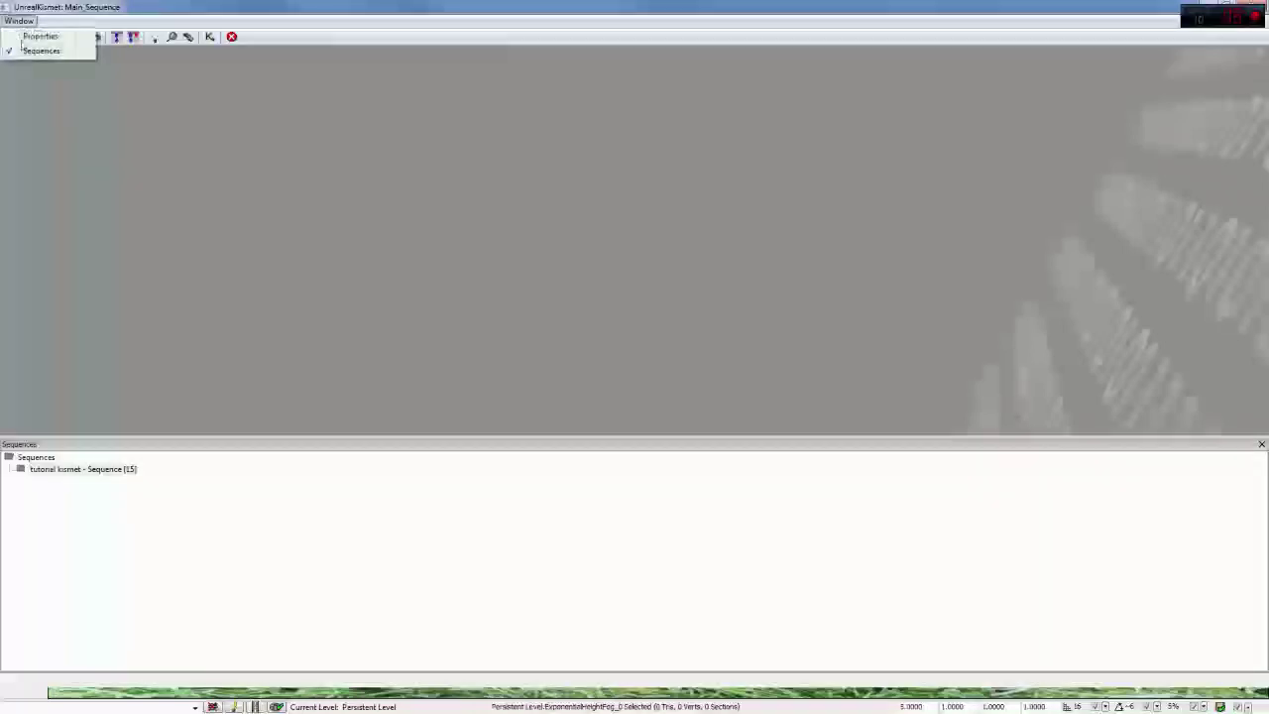
left_click(38, 51)
left_click(18, 21)
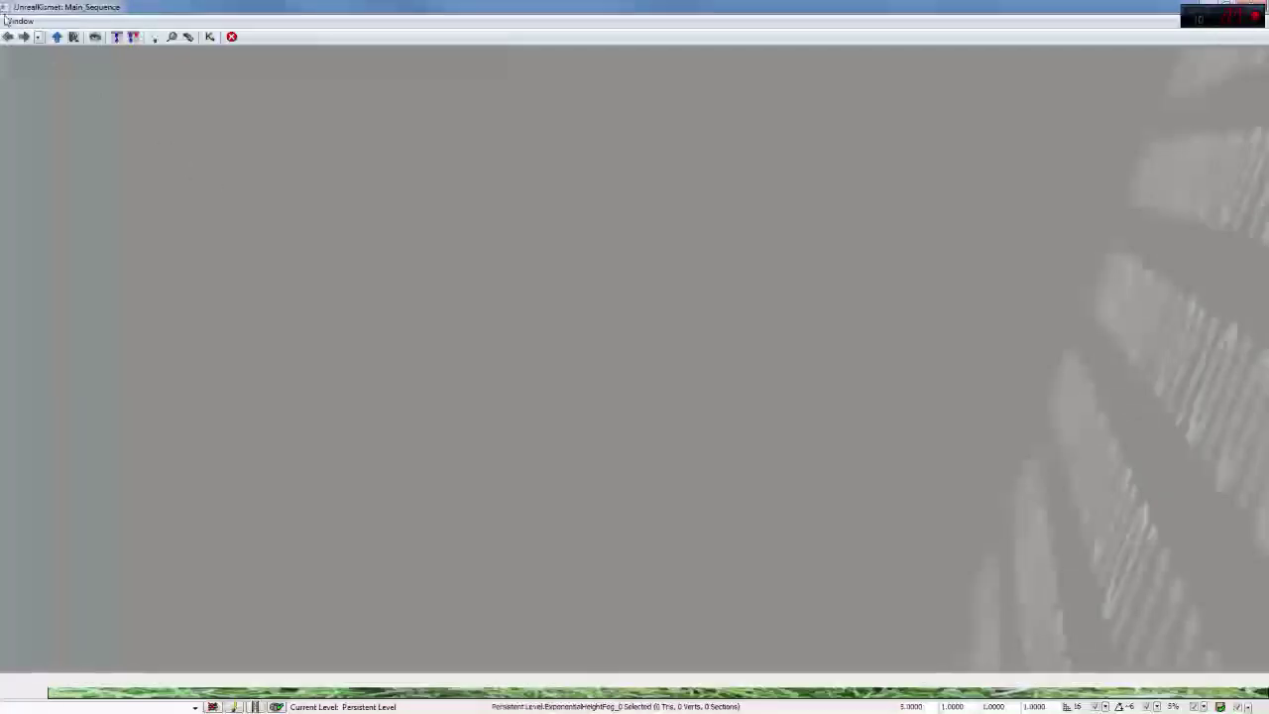
left_click(13, 39)
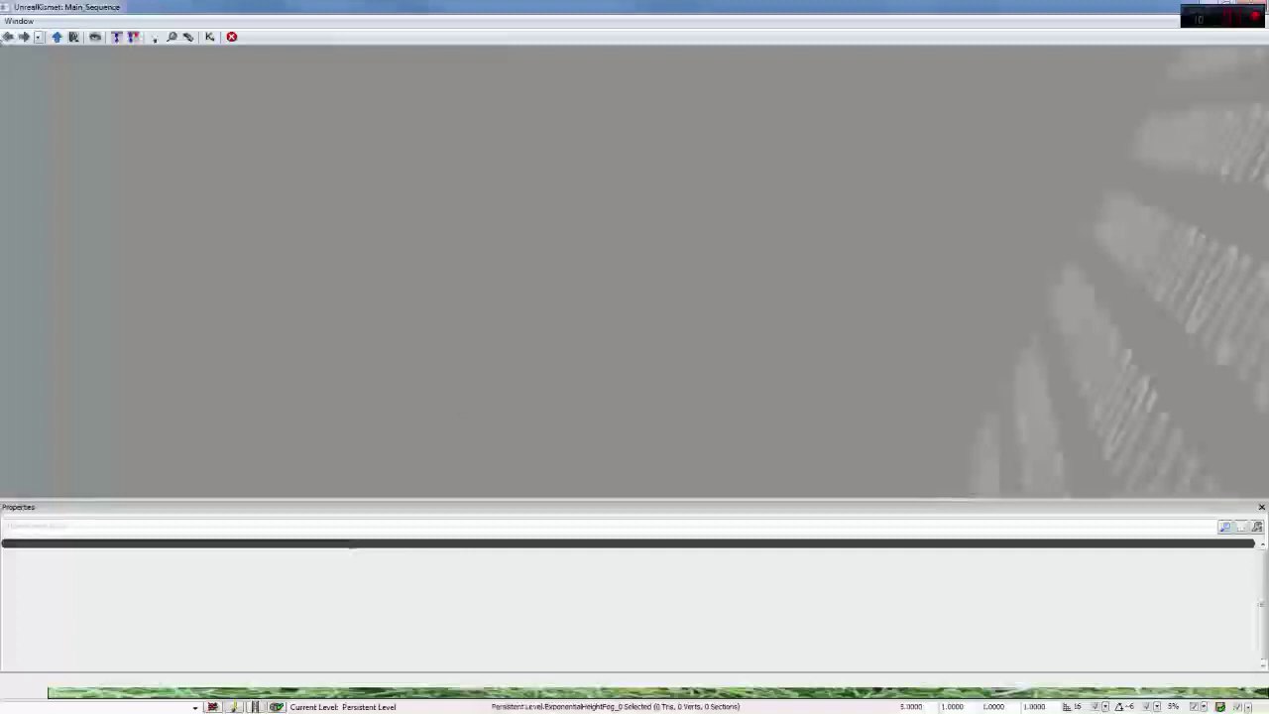
Step: Jump to a previously viewed graph area and pan the nodes into view
left_click(24, 37)
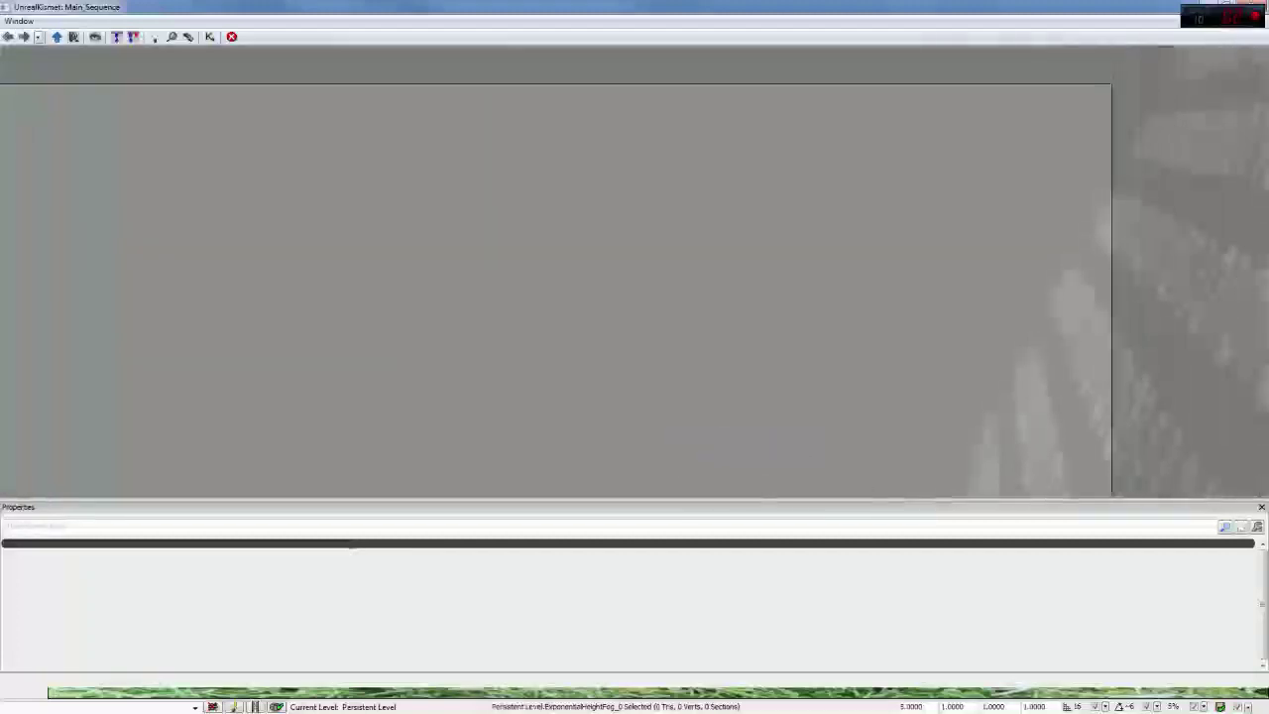
left_click_drag(1086, 453, 1054, 58)
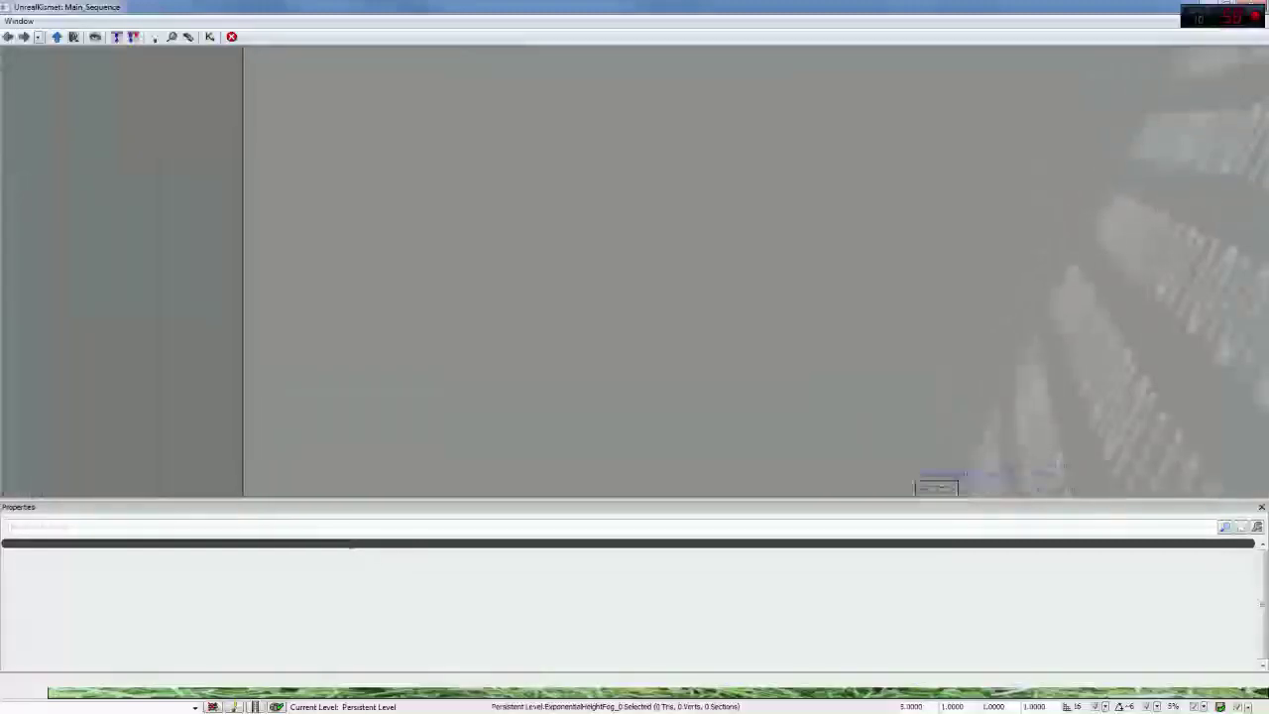
left_click_drag(1063, 325, 641, 269)
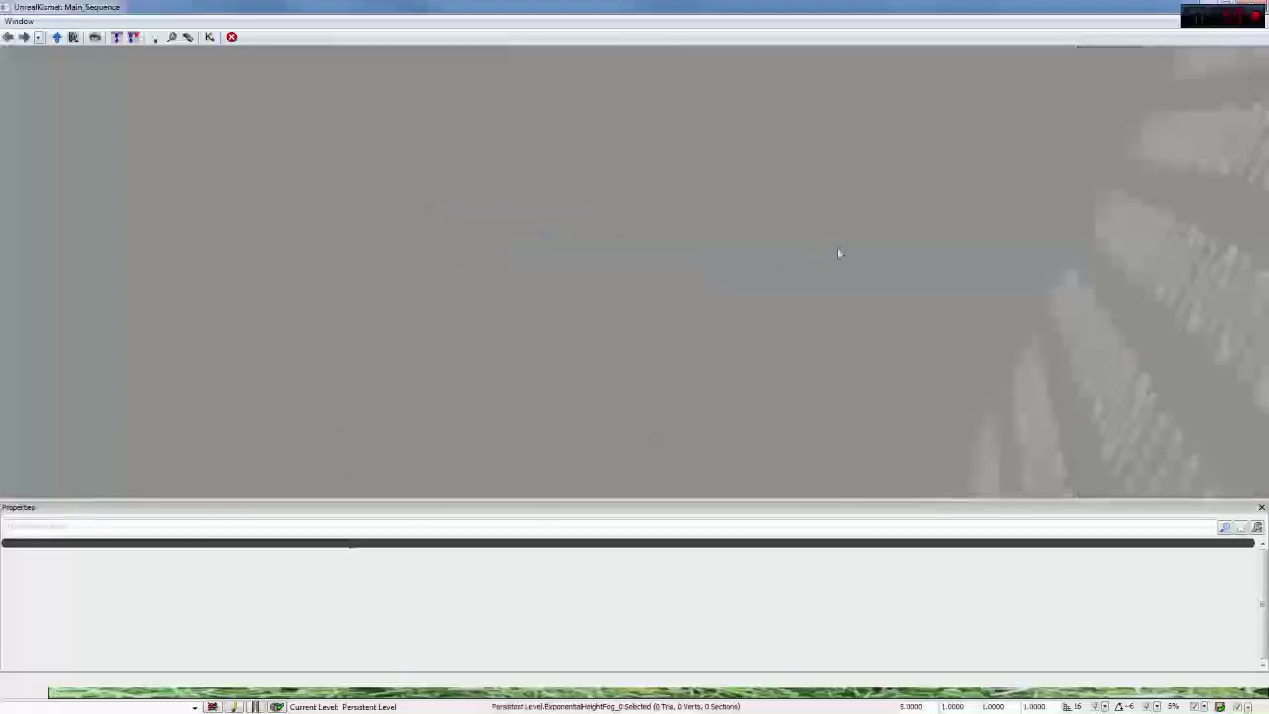
left_click(39, 37)
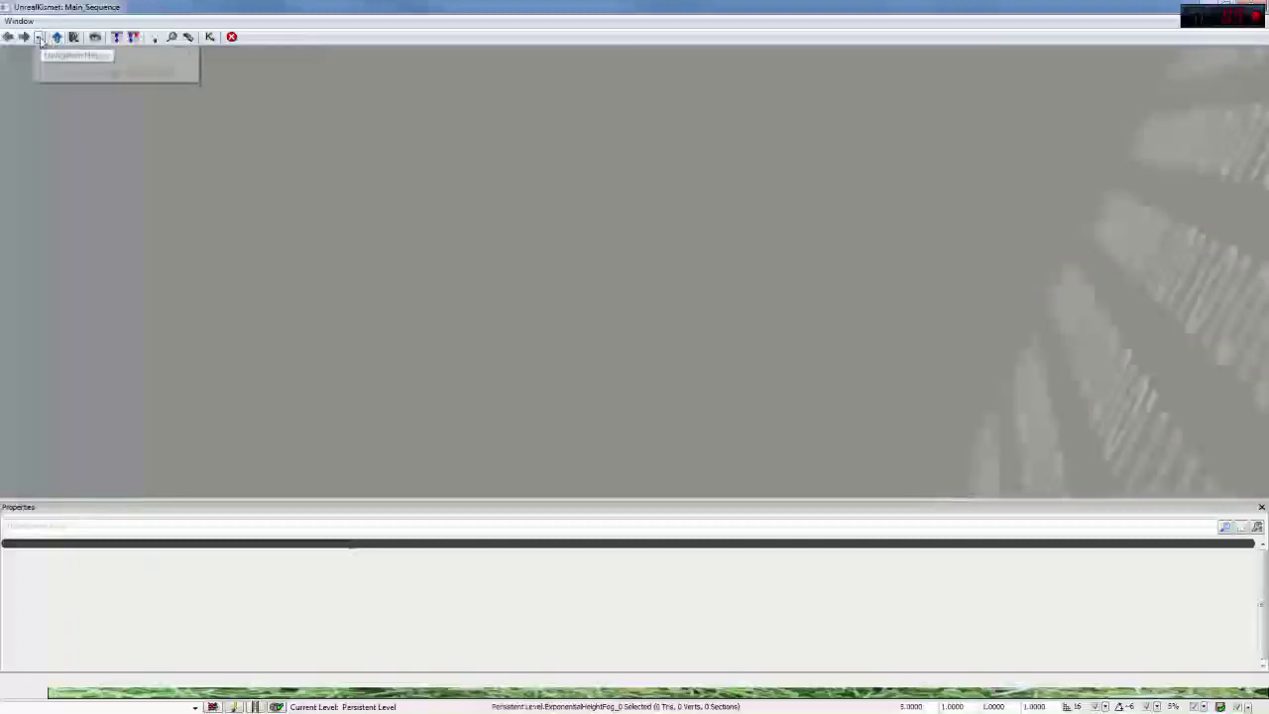
Step: Fit all sequence nodes in view and pan to the key and door node groups
mouse_move(80, 59)
mouse_move(256, 56)
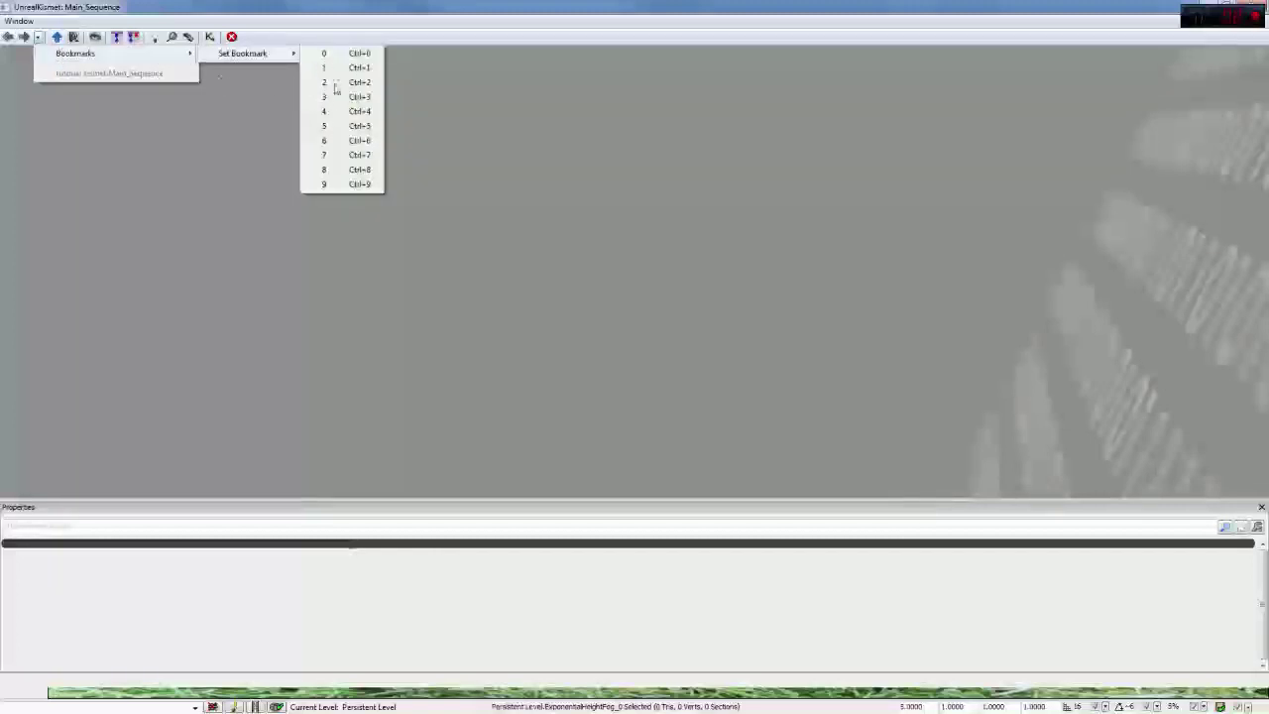
left_click(71, 38)
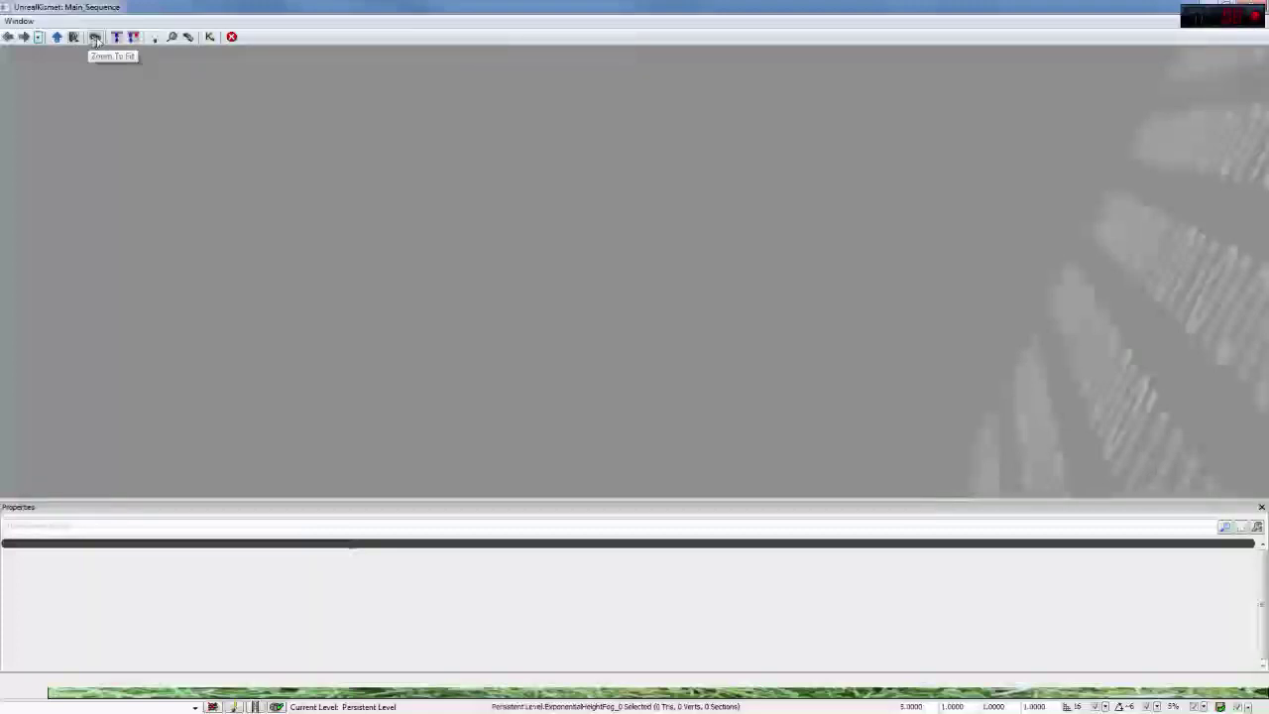
left_click(95, 37)
left_click_drag(1145, 147, 153, 186)
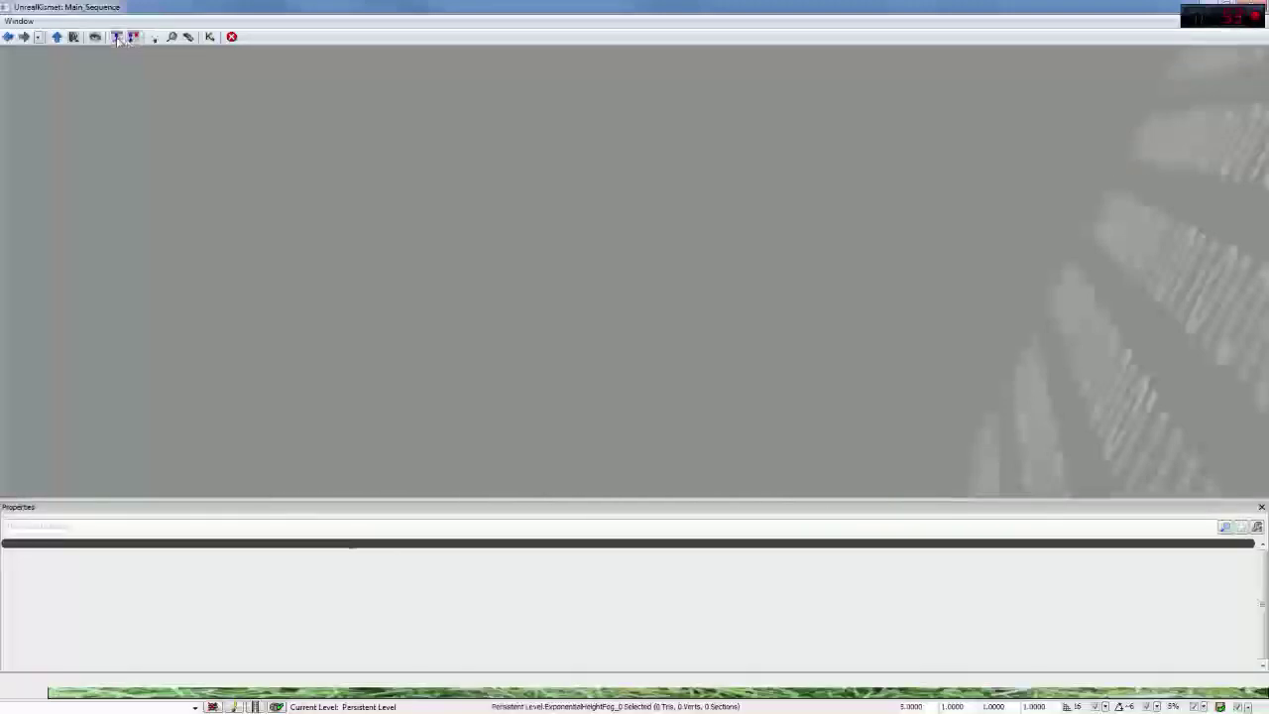
left_click_drag(337, 189, 995, 184)
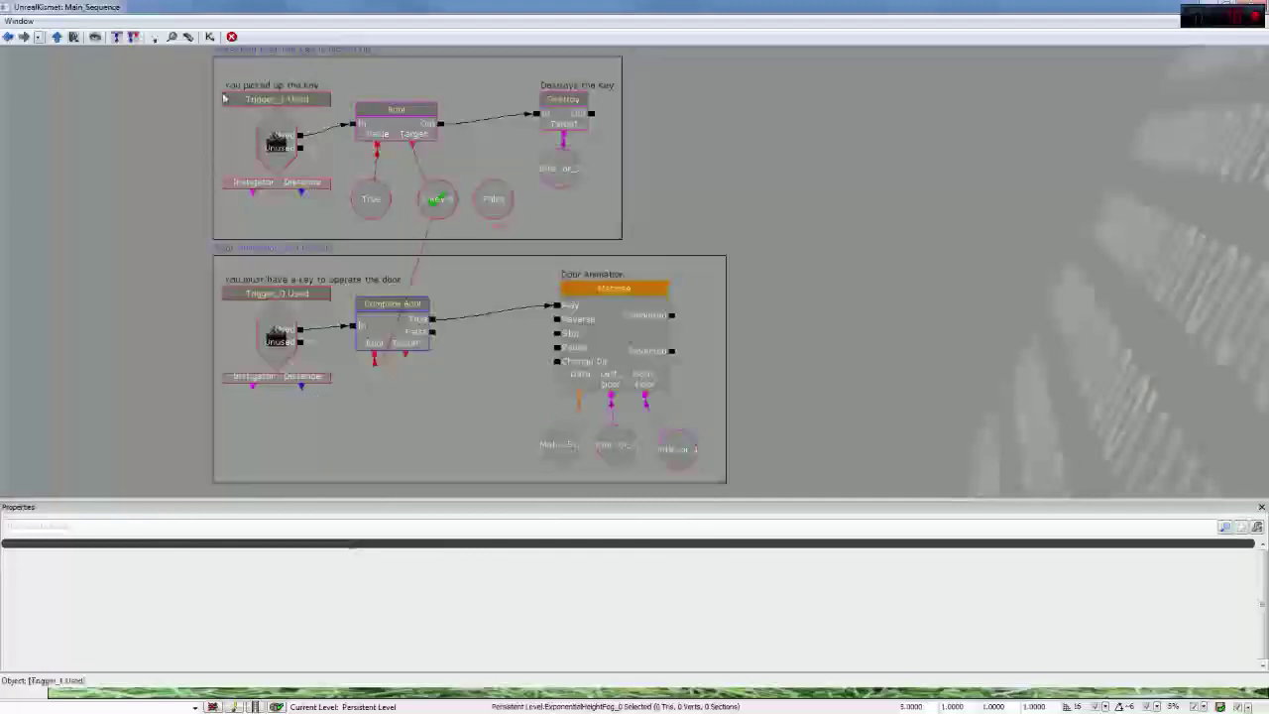
Step: Hide unused connectors on every node, pan to empty canvas, and open a second Kismet window
left_click(116, 38)
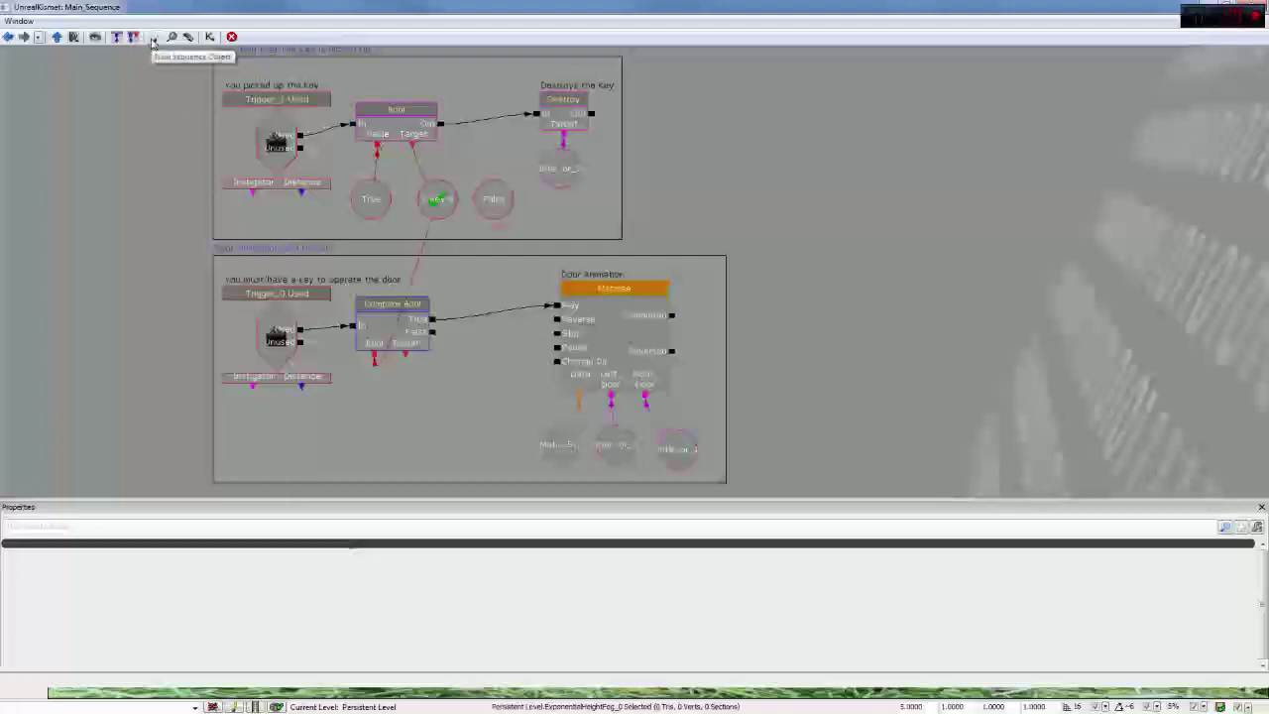
left_click_drag(1117, 215, 198, 221)
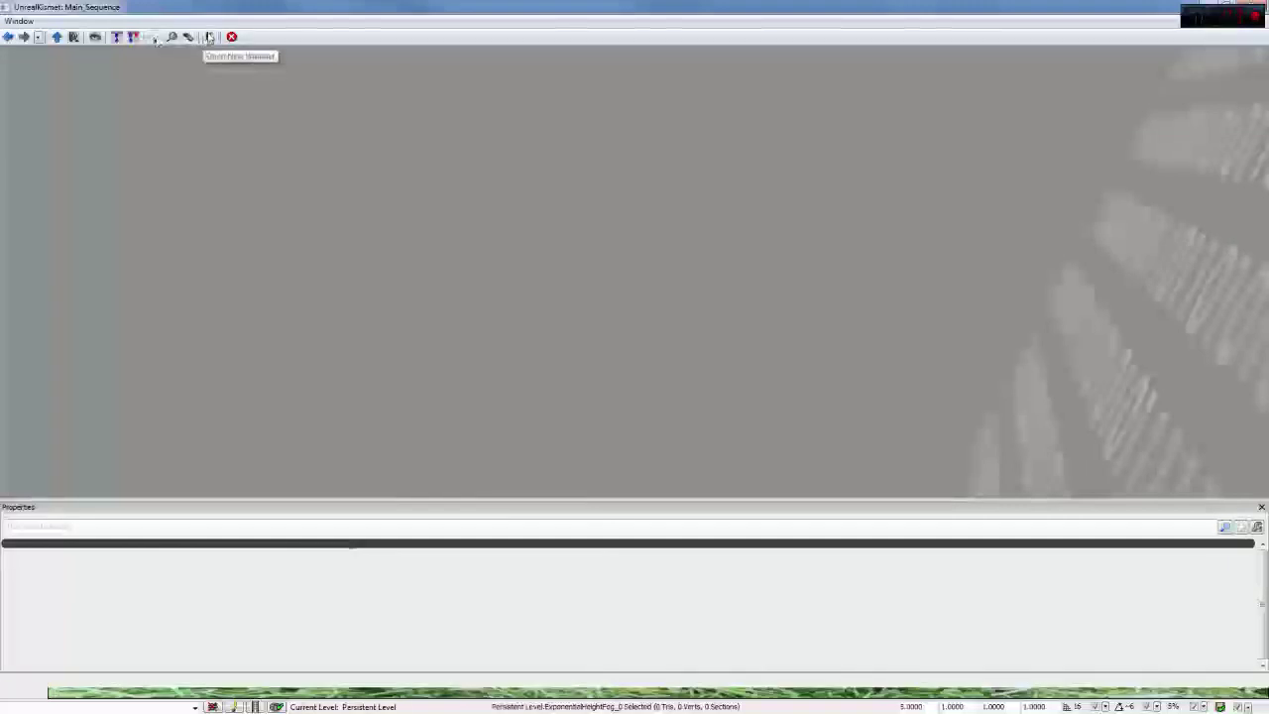
left_click(209, 38)
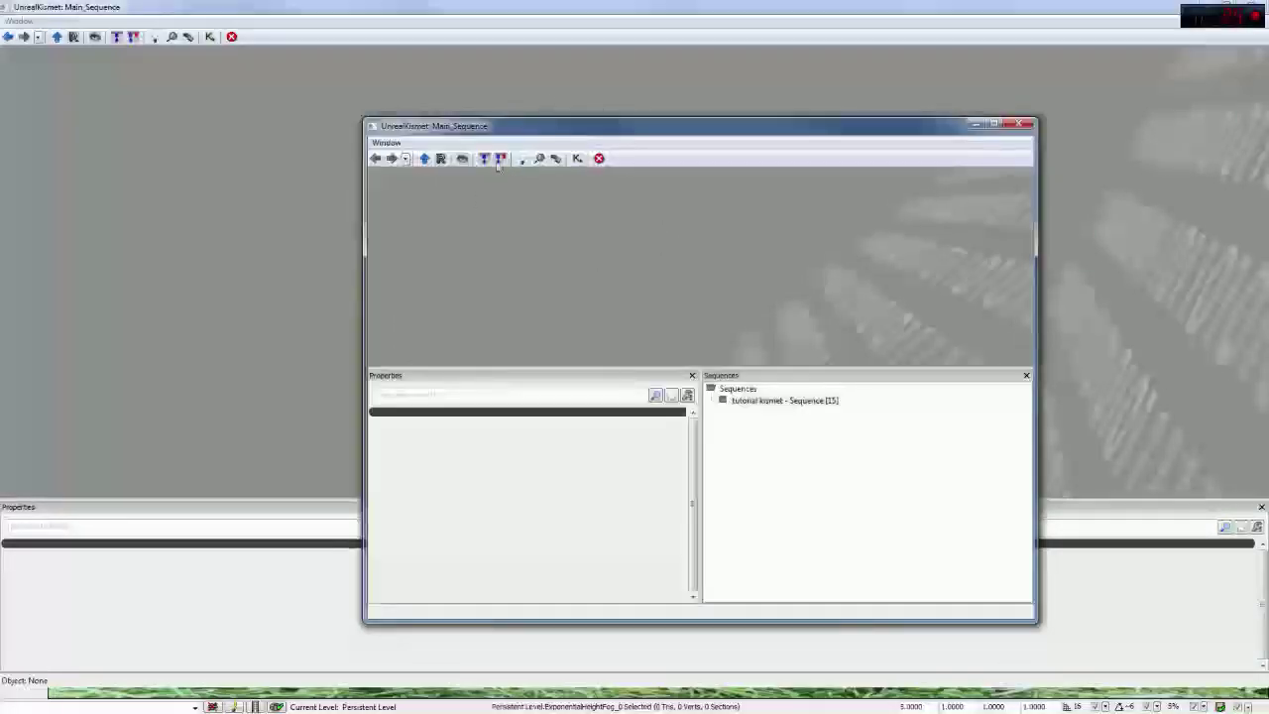
left_click(462, 160)
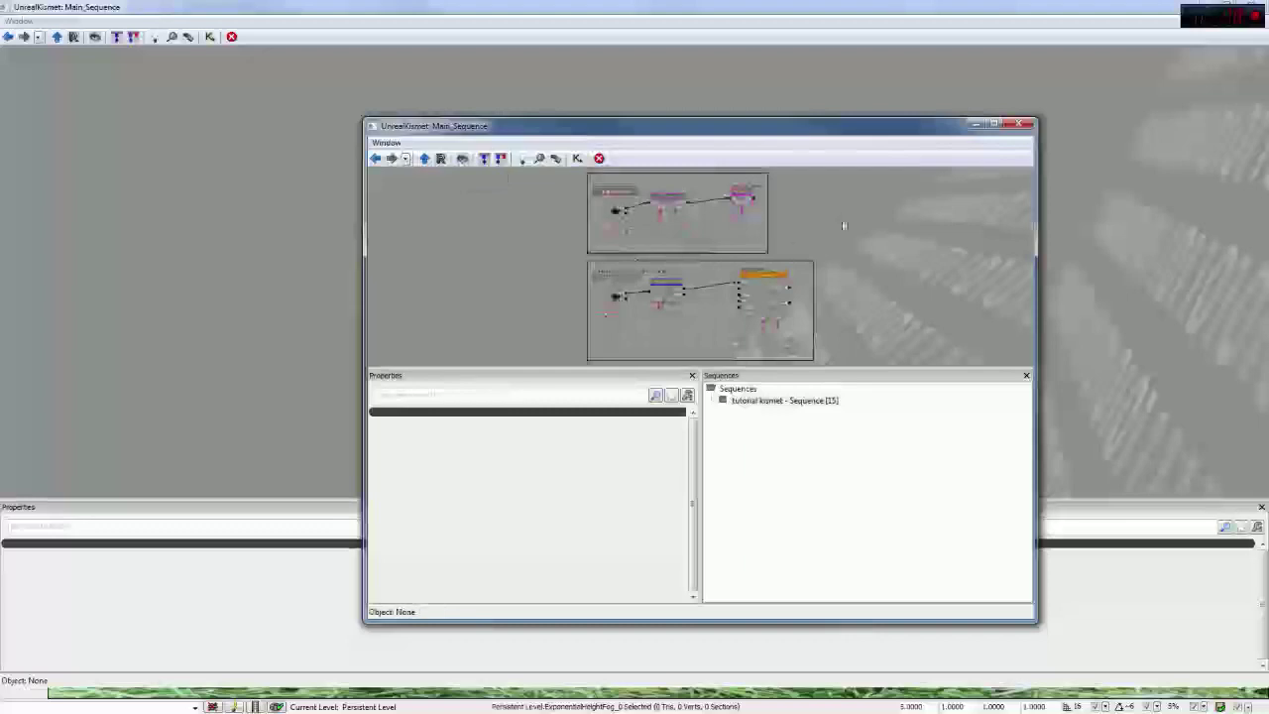
left_click(1026, 124)
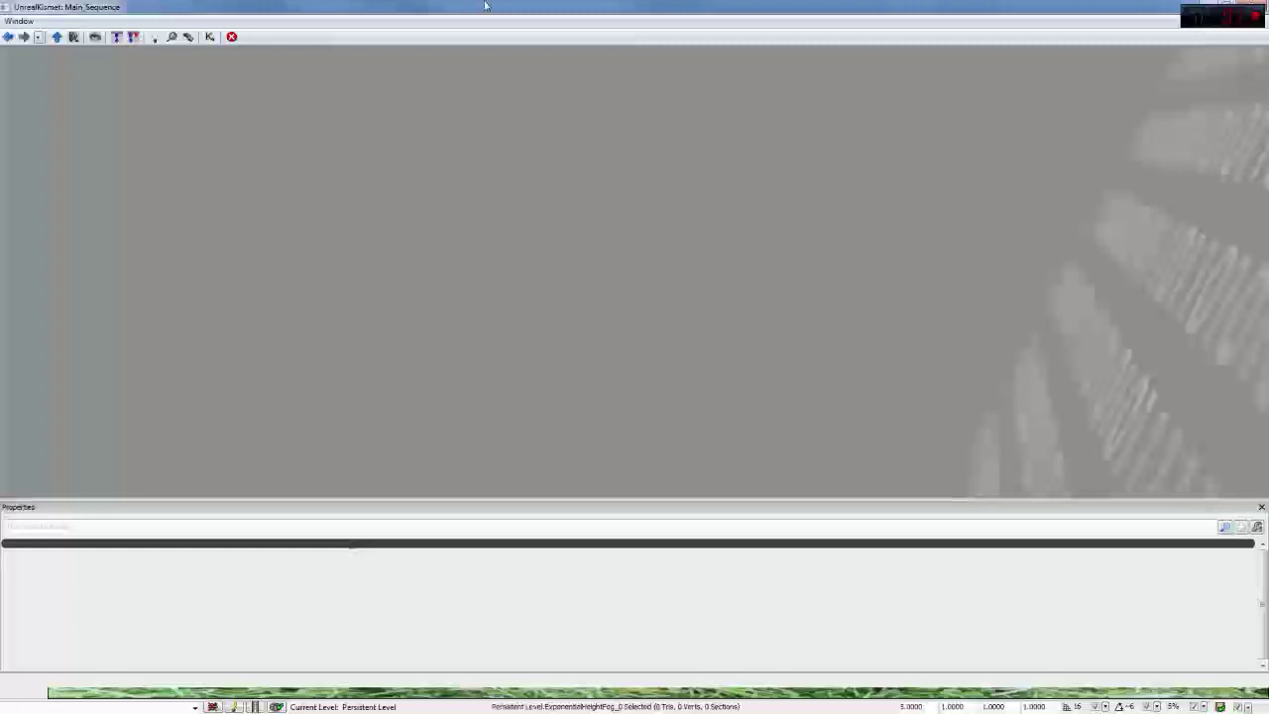
right_click(492, 202)
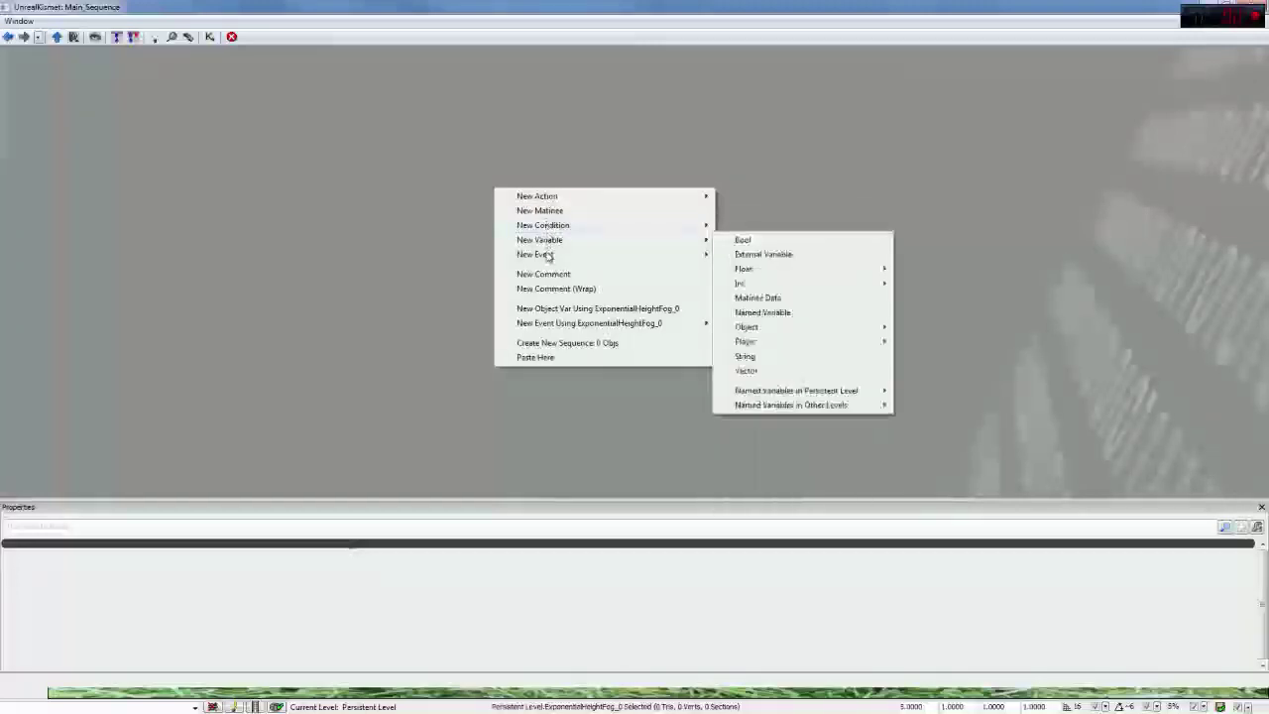
Step: Place a Level Loaded event node on the empty area of Main_Sequence
mouse_move(548, 256)
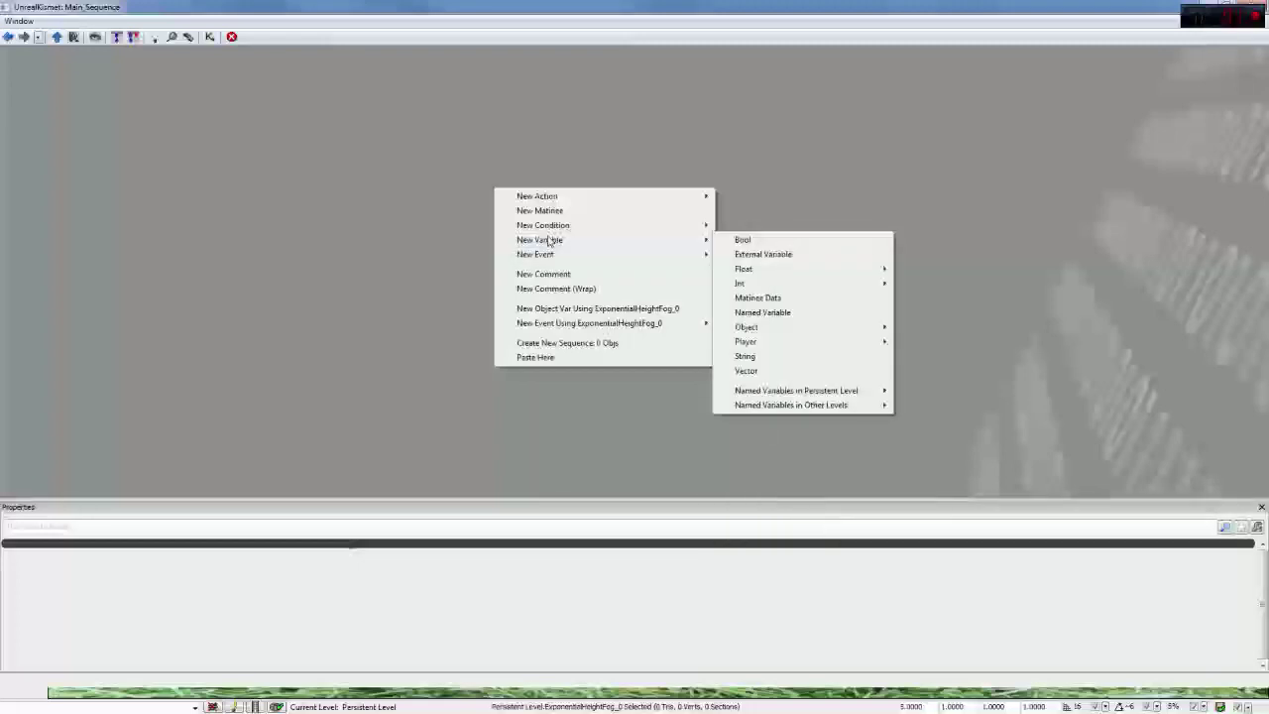
mouse_move(551, 203)
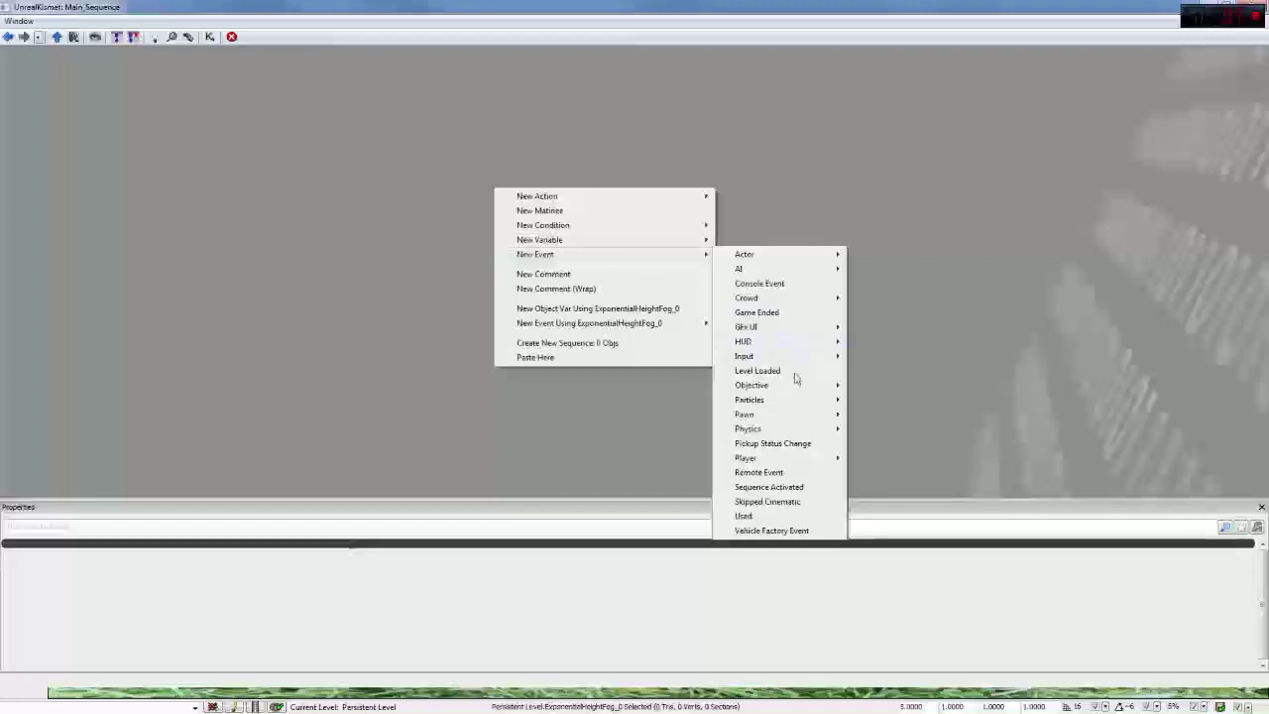
left_click(793, 372)
scroll(540, 289, "up", 2)
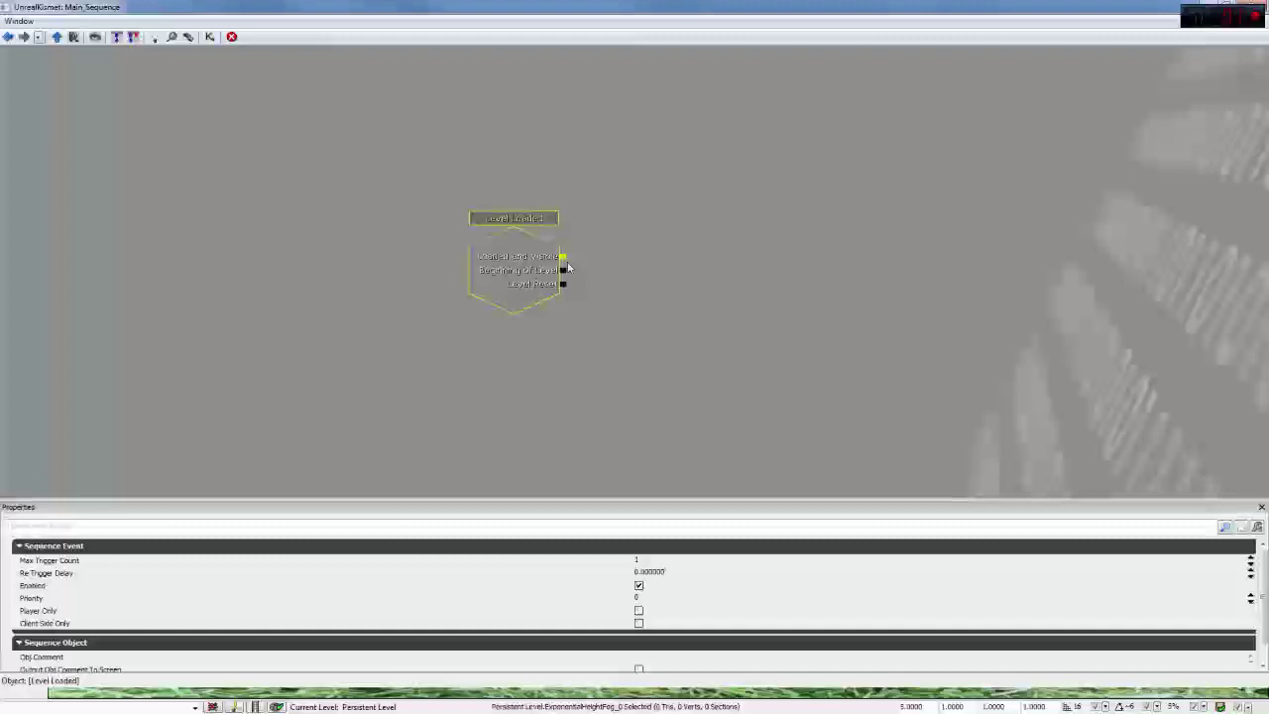
Step: Pan the graph so the Level Loaded event sits nearer the centre
right_click(755, 234)
mouse_move(801, 293)
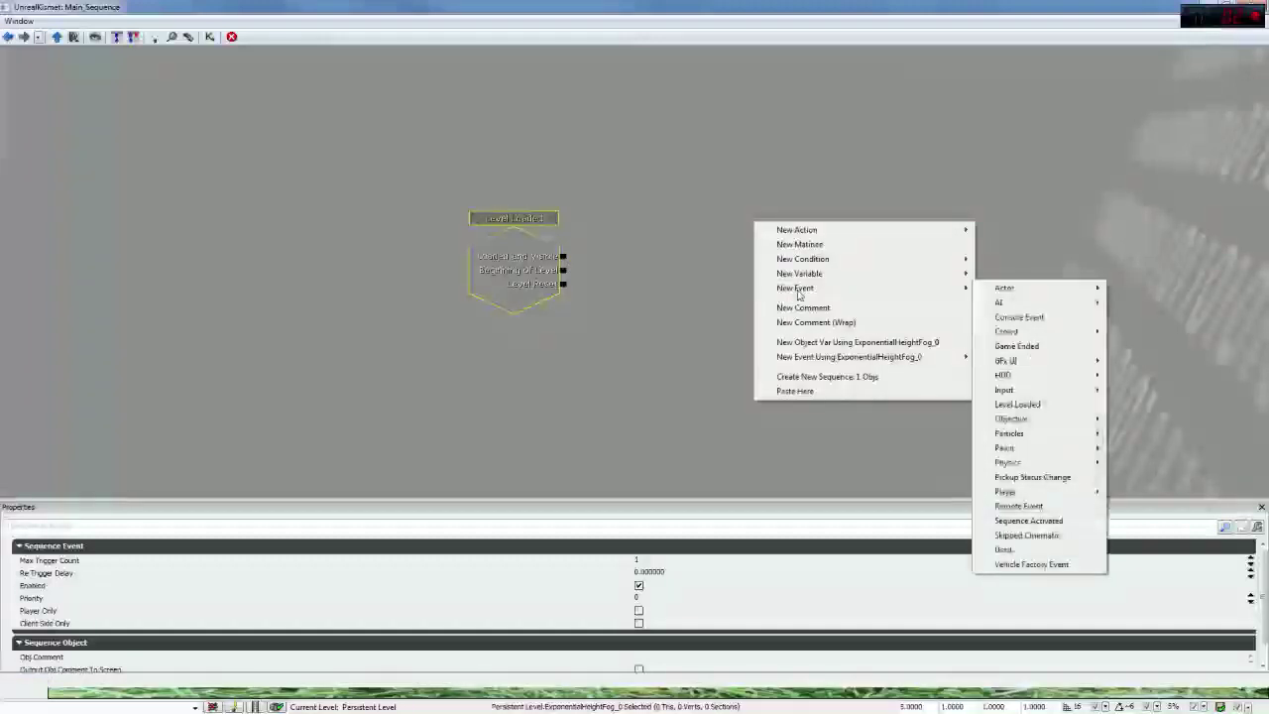
left_click(613, 260)
left_click_drag(613, 260, 646, 270)
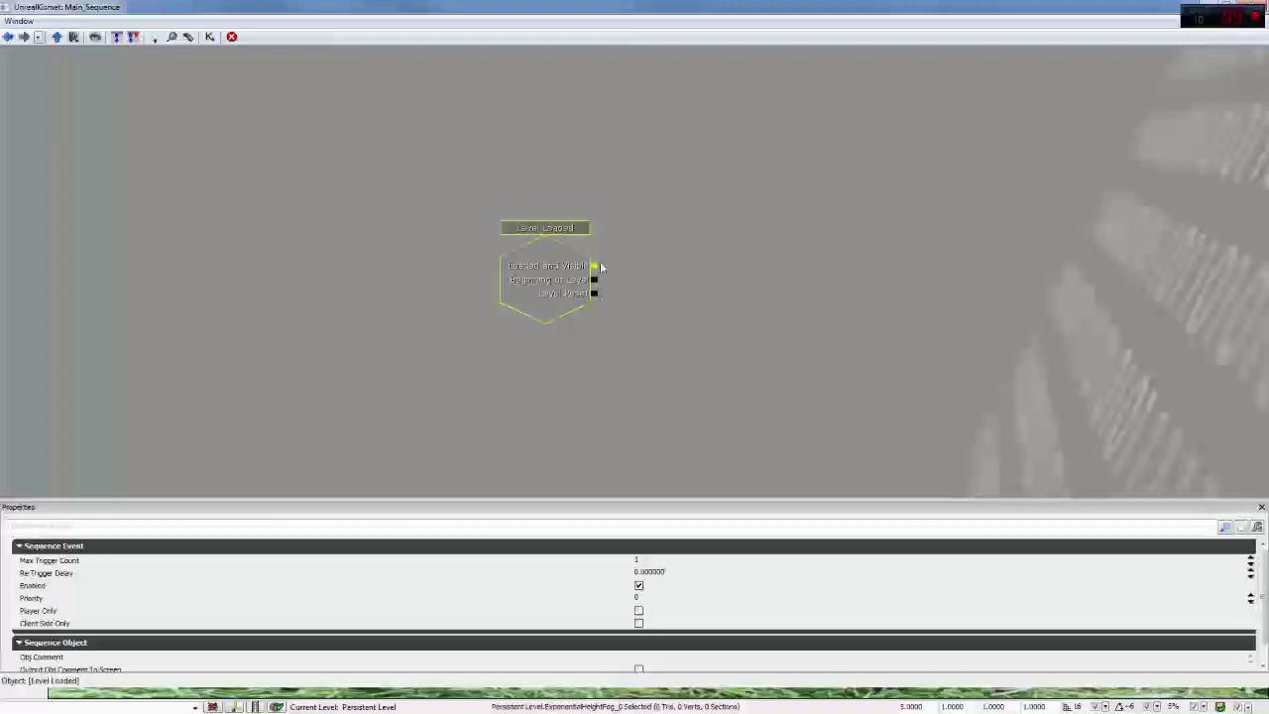
left_click_drag(594, 295, 694, 288)
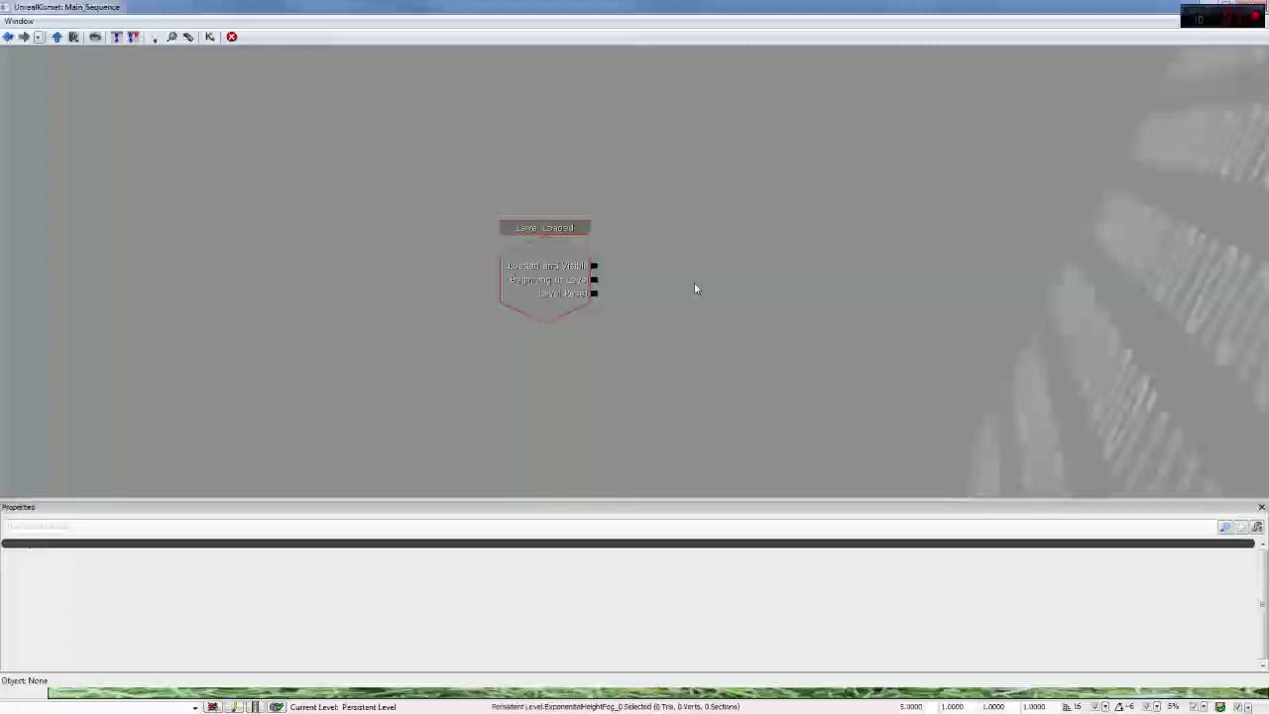
left_click_drag(594, 265, 719, 269)
Step: Add a Sound > Play Sound action and nudge it beside Level Loaded
right_click(719, 248)
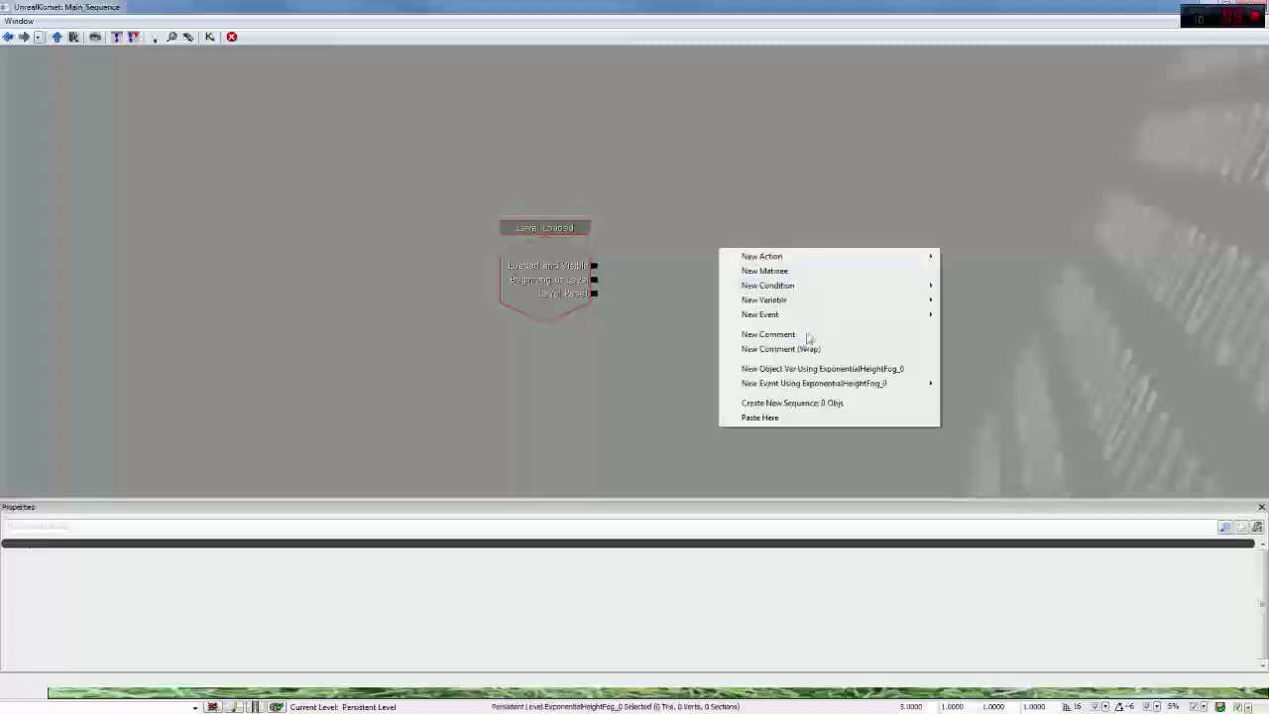
mouse_move(837, 317)
mouse_move(898, 260)
mouse_move(964, 268)
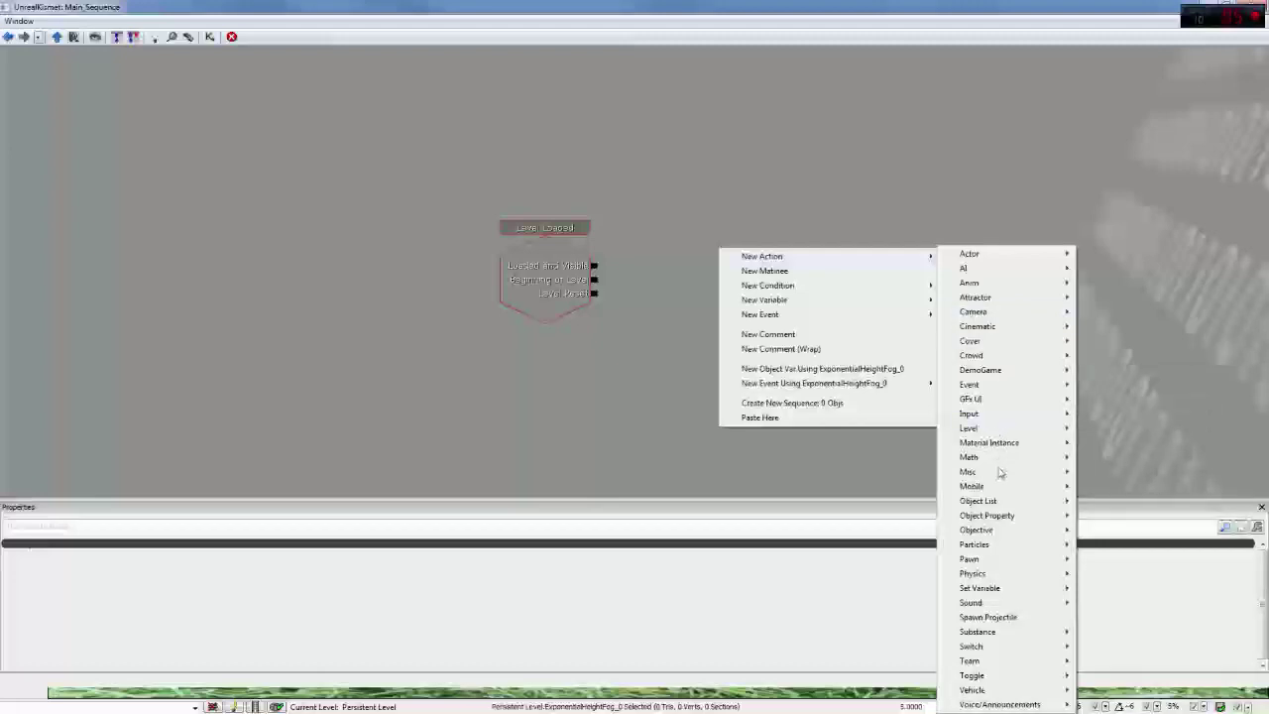
mouse_move(999, 604)
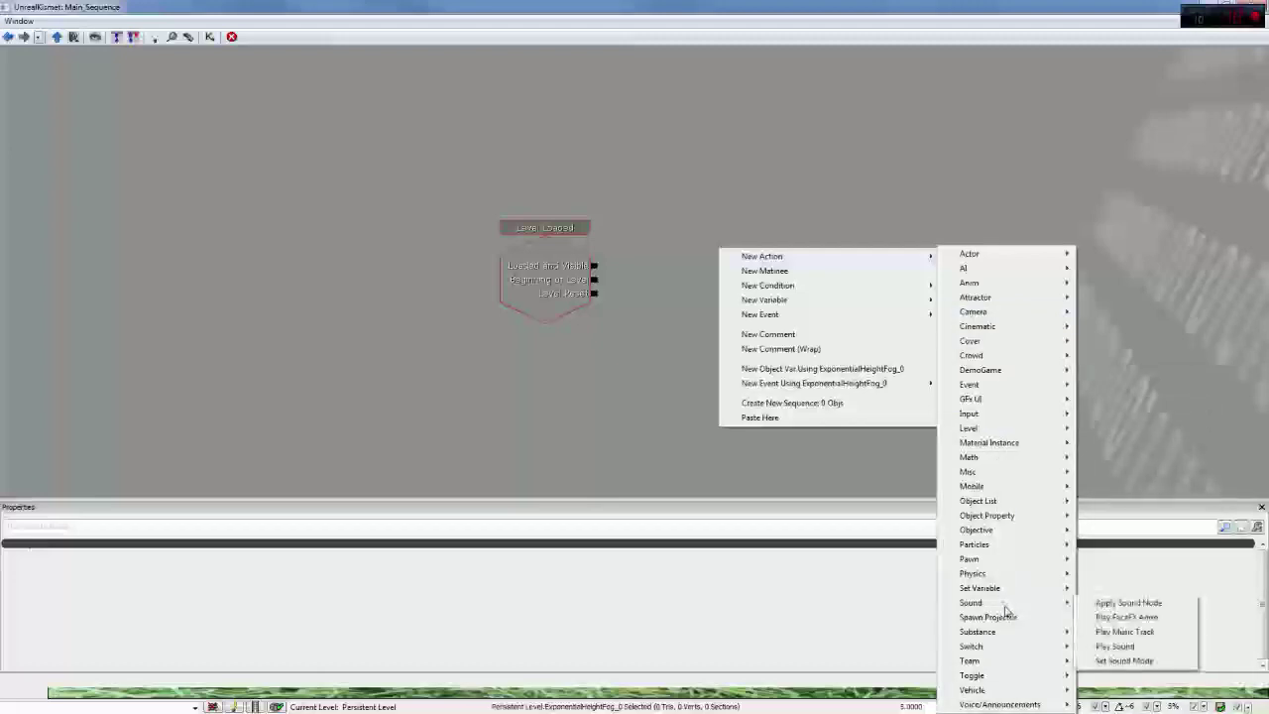
left_click(1113, 646)
left_click_drag(765, 319, 744, 293)
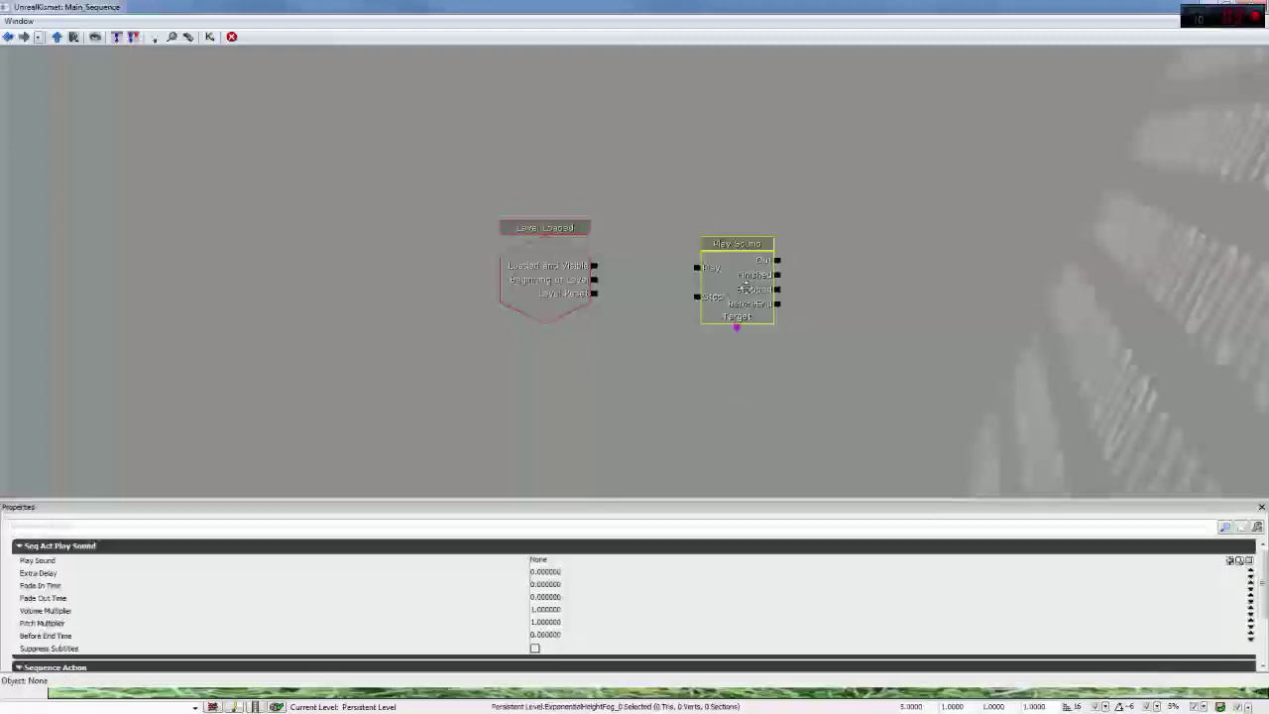
Step: Drag links from Loaded and Visible to Play Sound's Play input and its Stop input
left_click(594, 266)
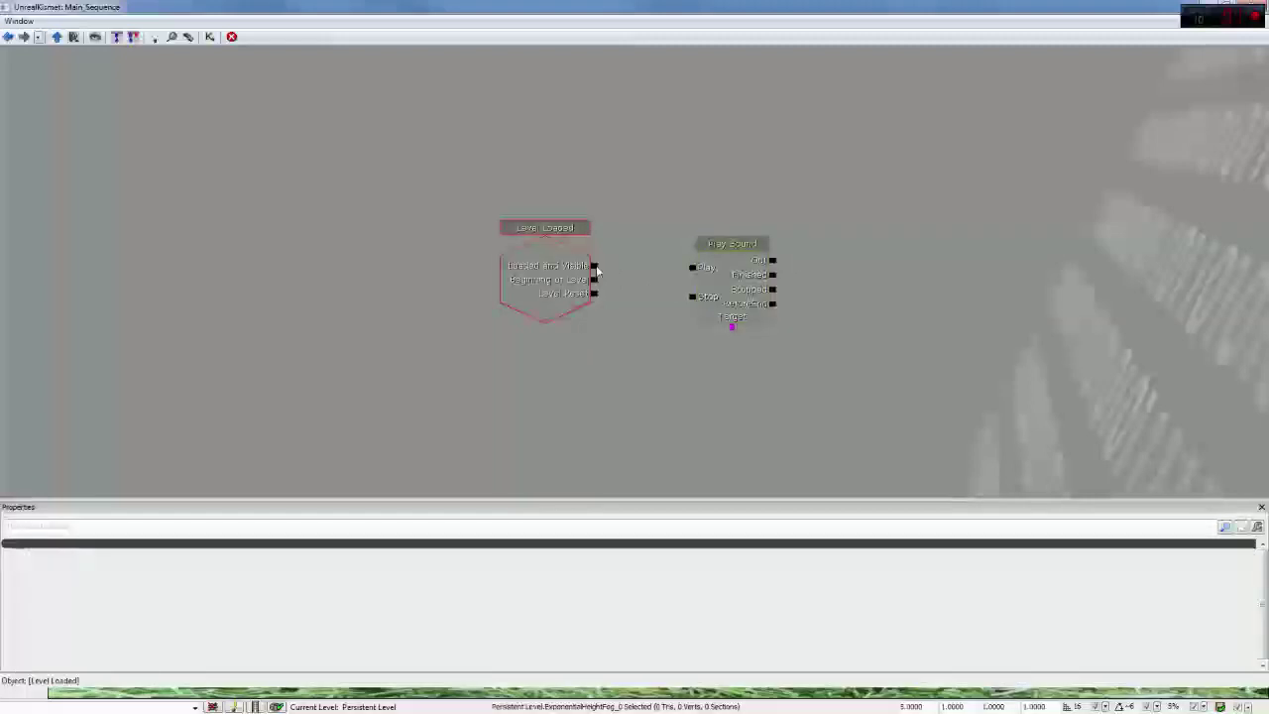
left_click_drag(597, 270, 690, 274)
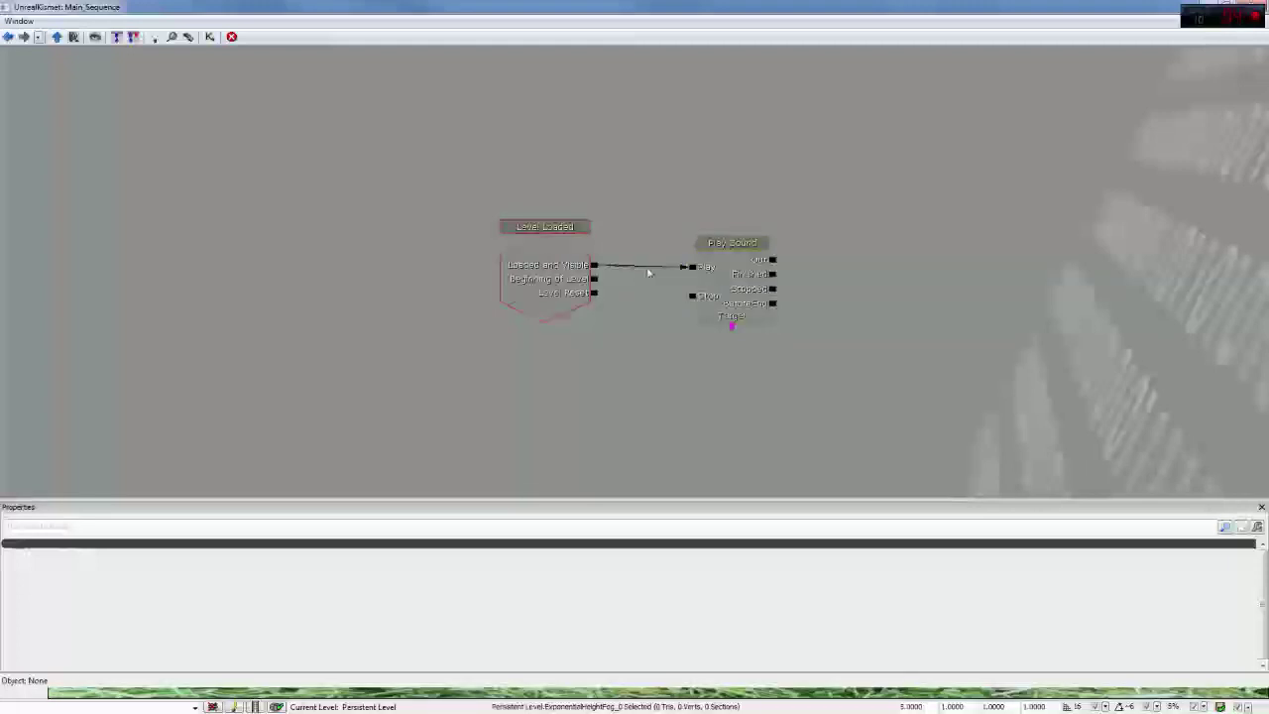
left_click_drag(691, 295, 595, 266)
right_click(691, 295)
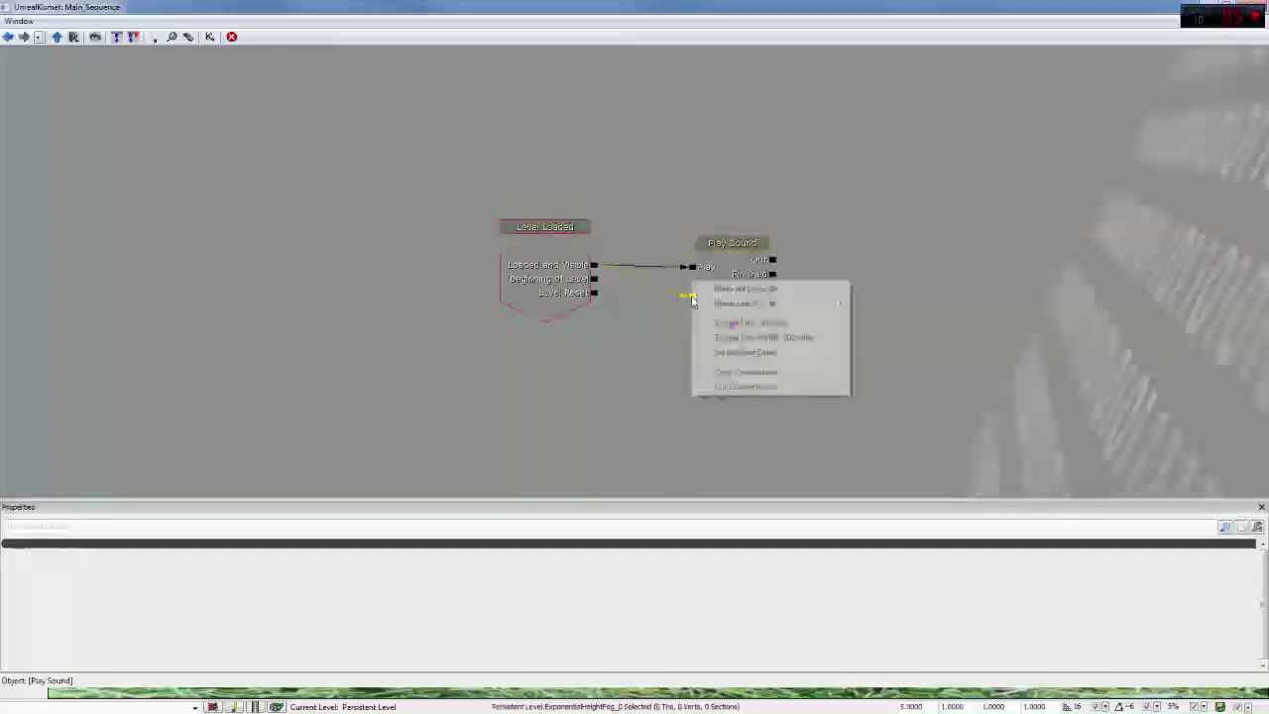
key("Escape")
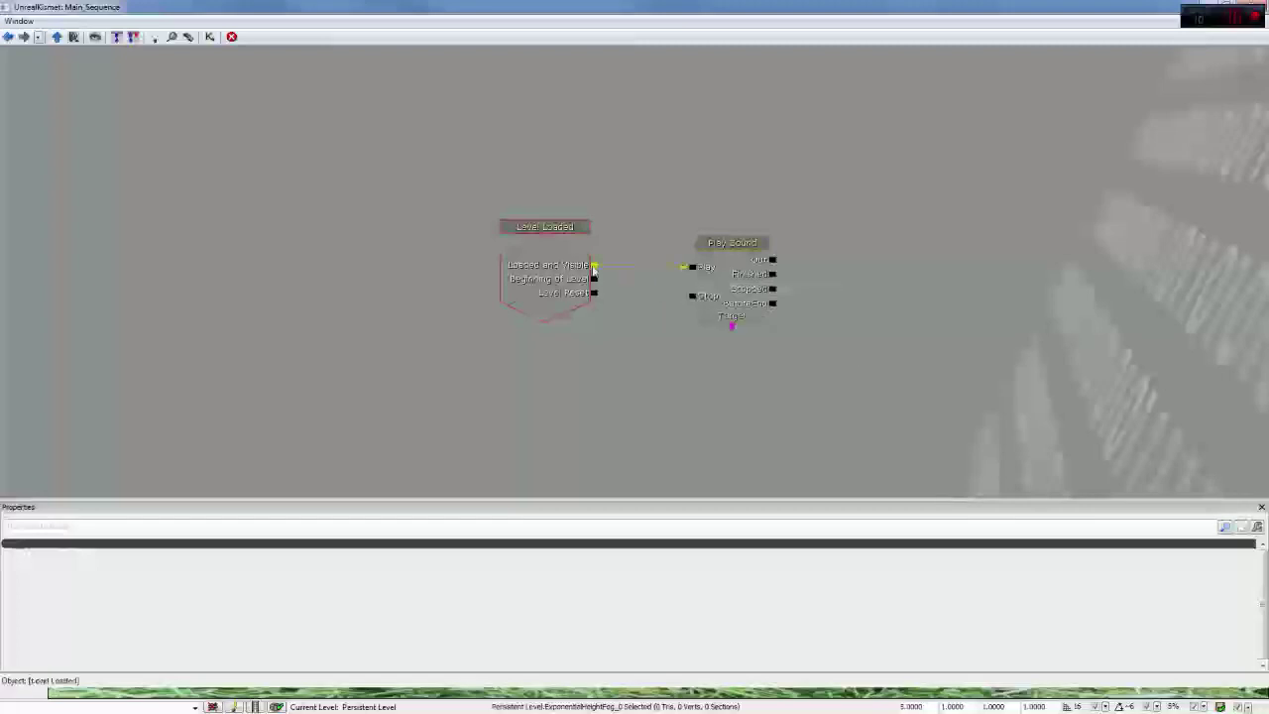
left_click_drag(593, 266, 691, 296)
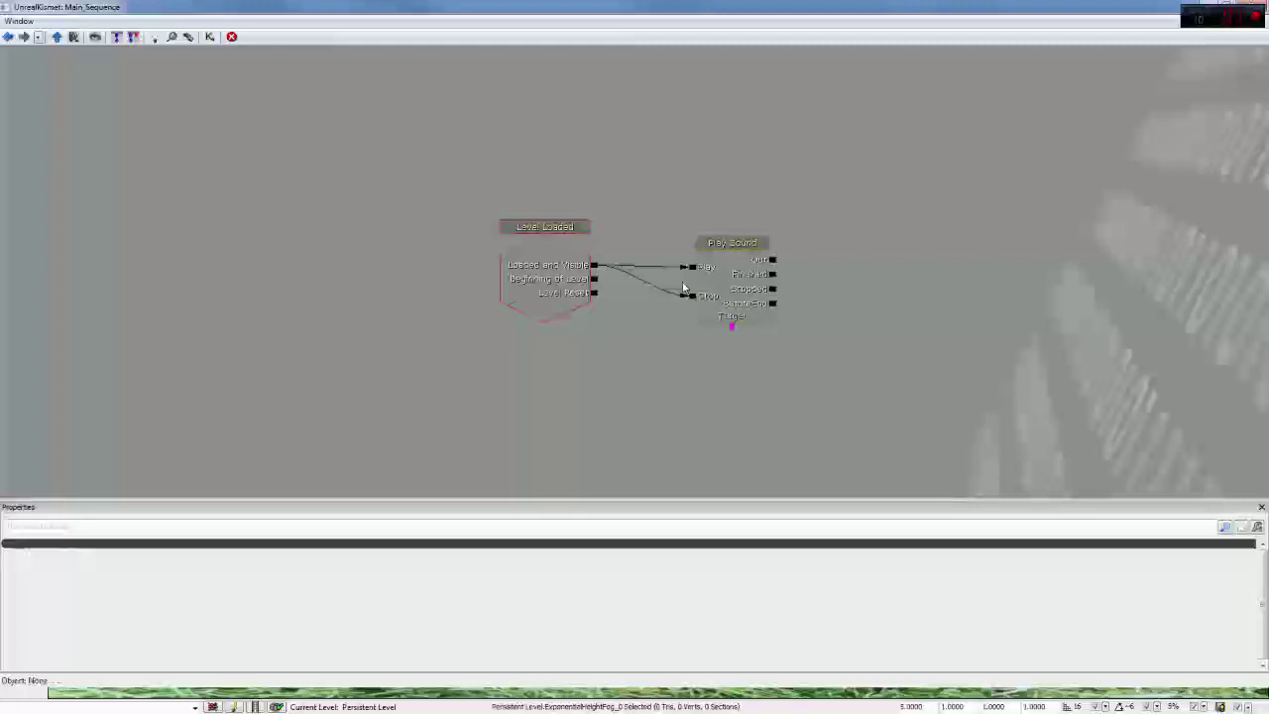
left_click(689, 296, "alt")
left_click(593, 265, "alt")
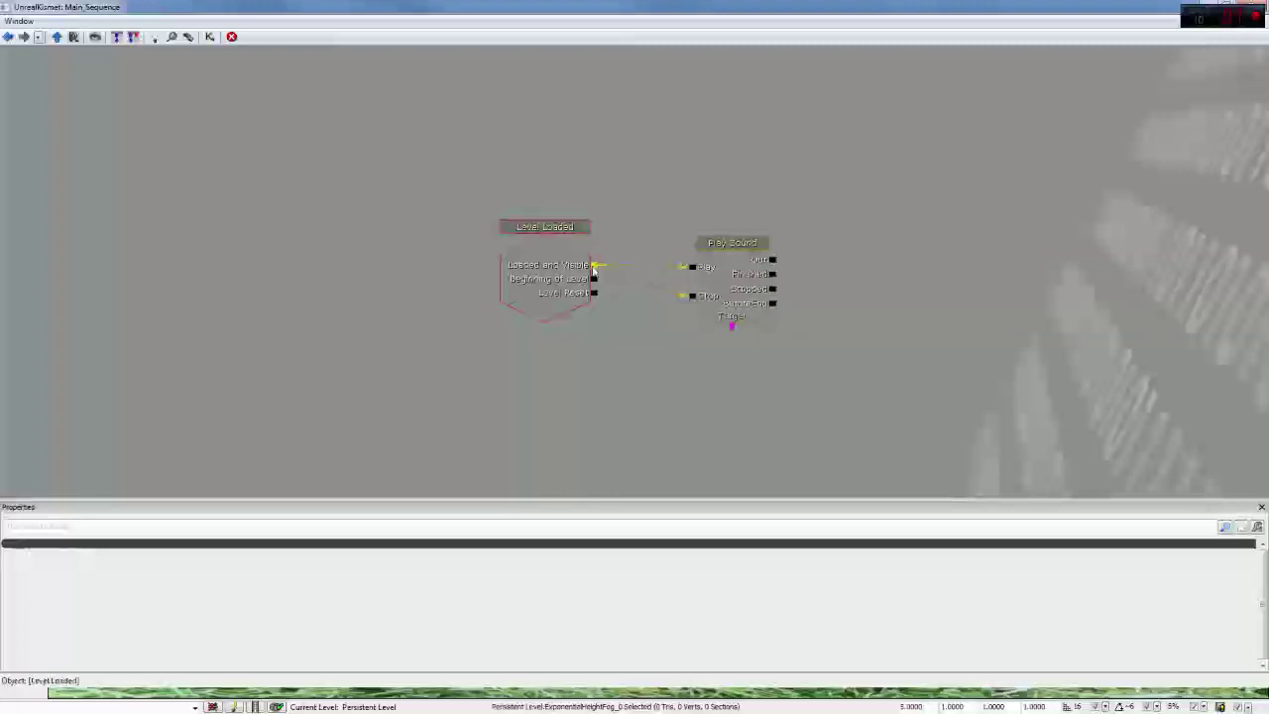
Step: Set a 1-second delay on the Loaded and Visible output
right_click(593, 265)
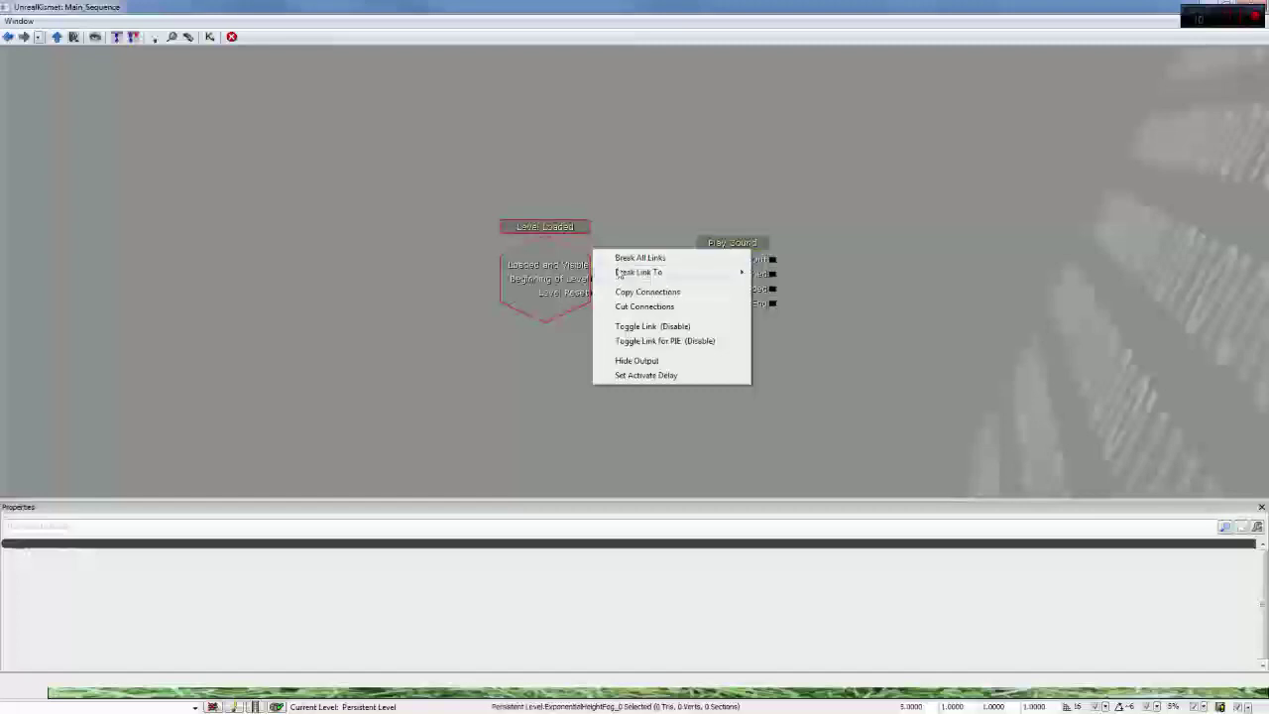
mouse_move(646, 274)
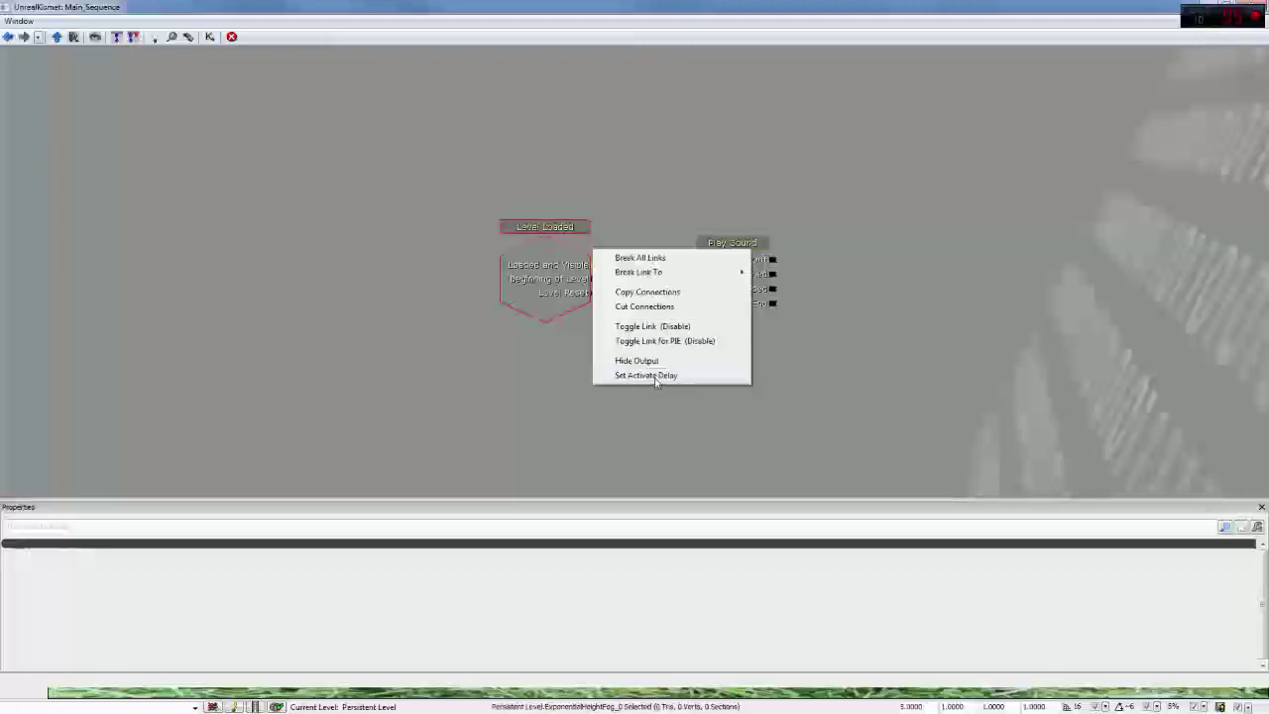
left_click(650, 375)
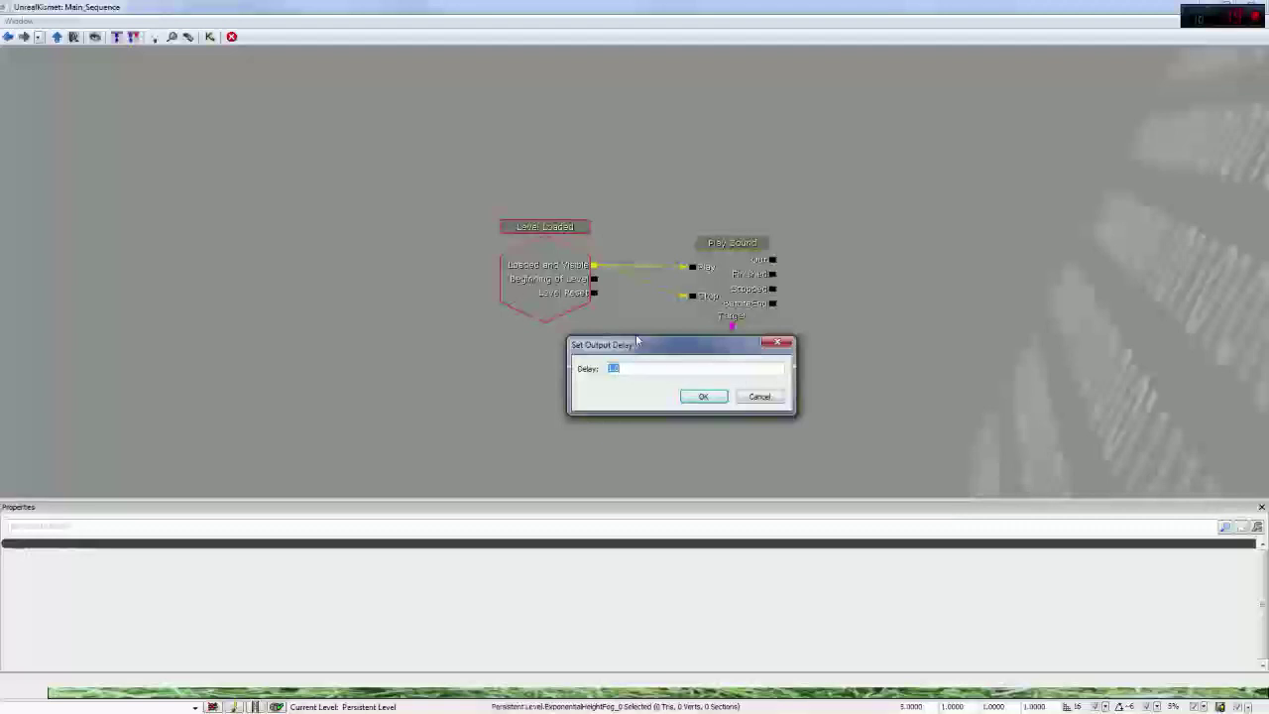
type("1")
key("Return")
Step: Reconnect and then break the Stop link, undoing the accidental Play link removal
left_click_drag(692, 294, 595, 265)
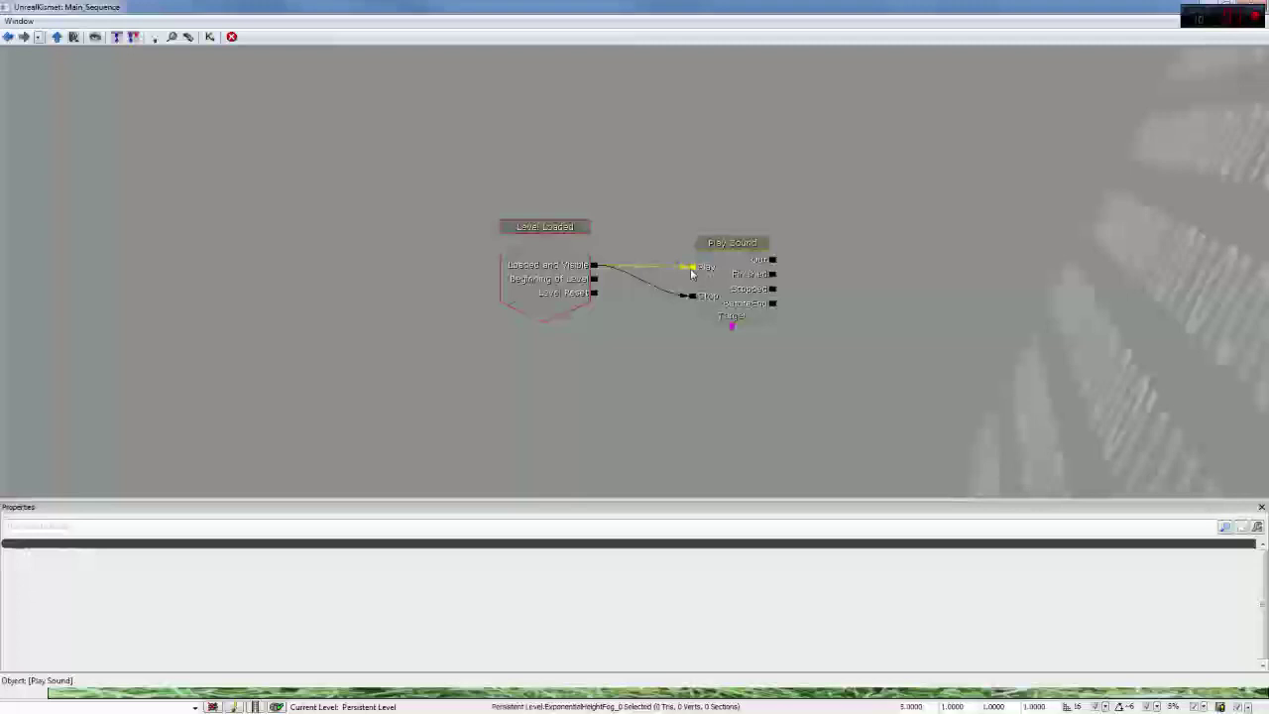
right_click(690, 292)
left_click(714, 288)
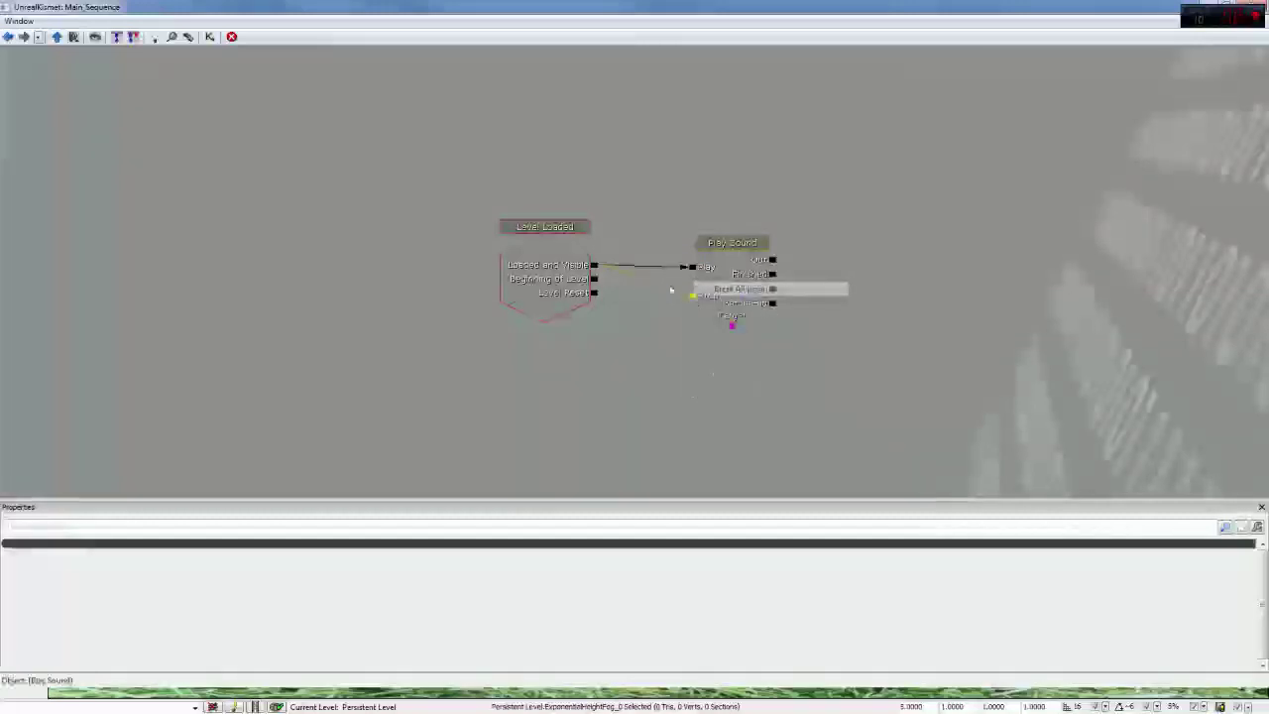
left_click(594, 266, "alt")
key("ctrl+z")
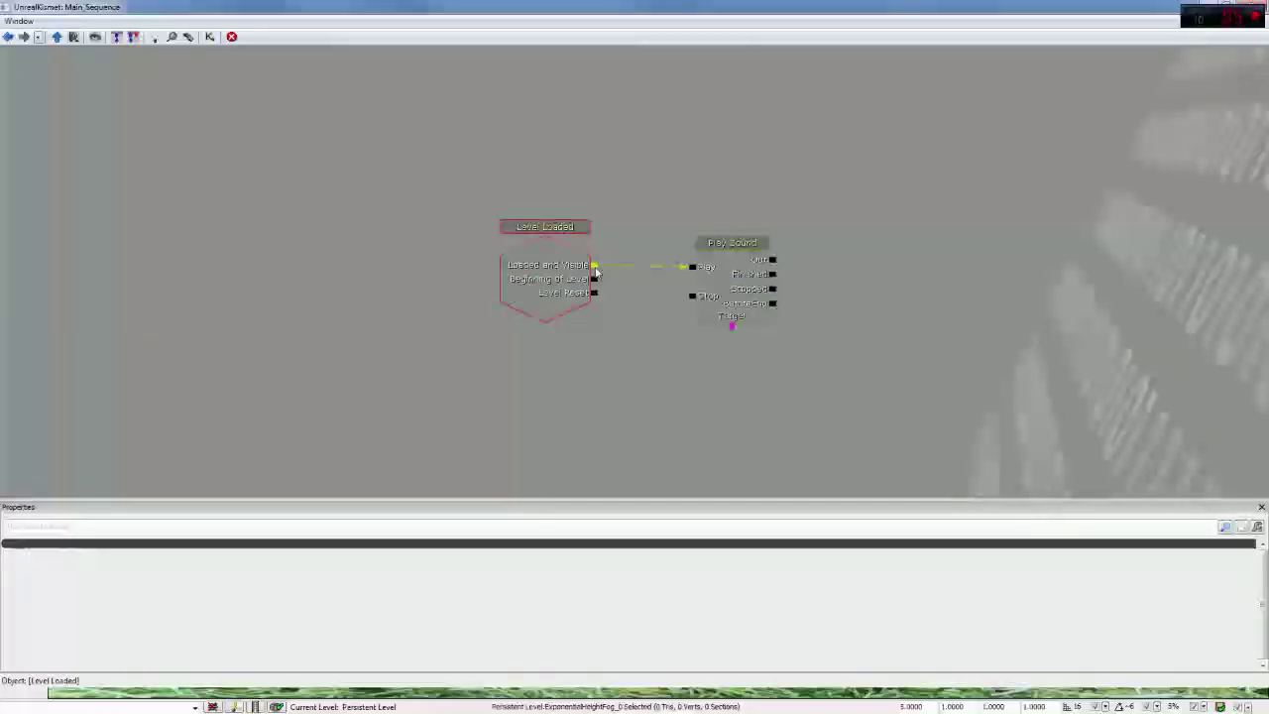
Step: Apply the activation delay again and relink Loaded and Visible to the Stop input
right_click(596, 270)
left_click(648, 377)
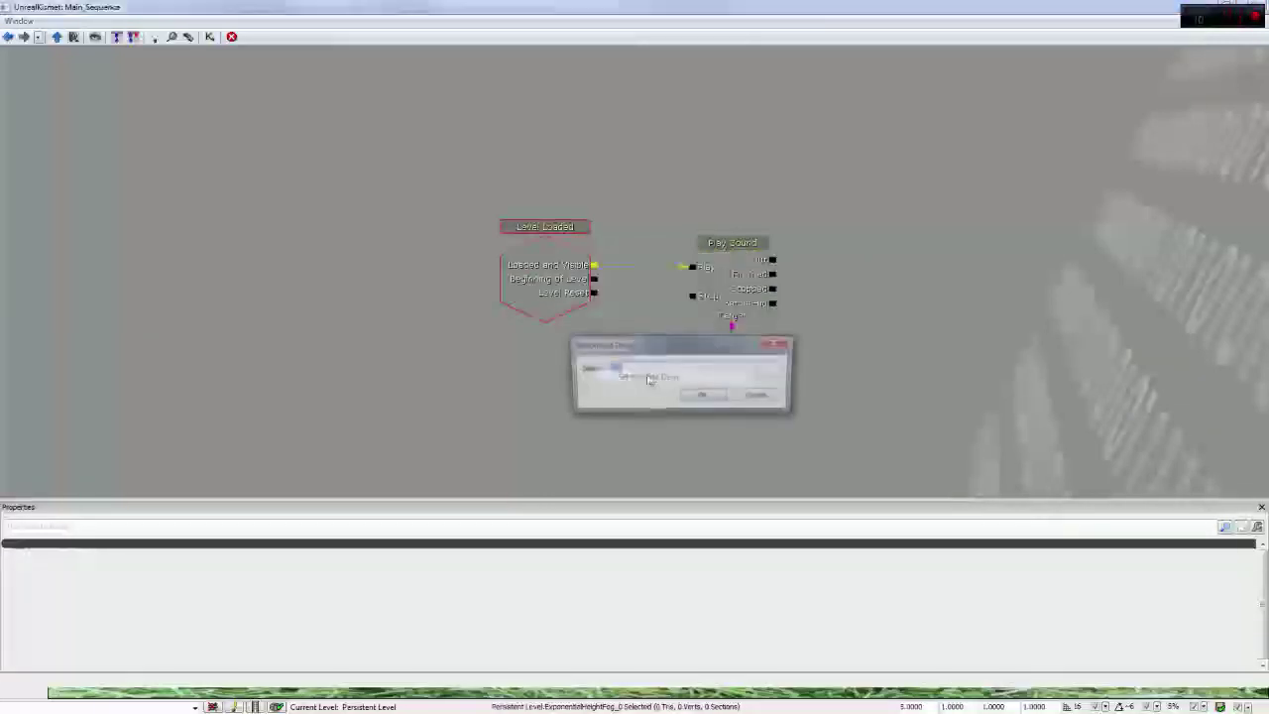
key("Return")
left_click_drag(595, 266, 692, 295)
left_click(565, 293)
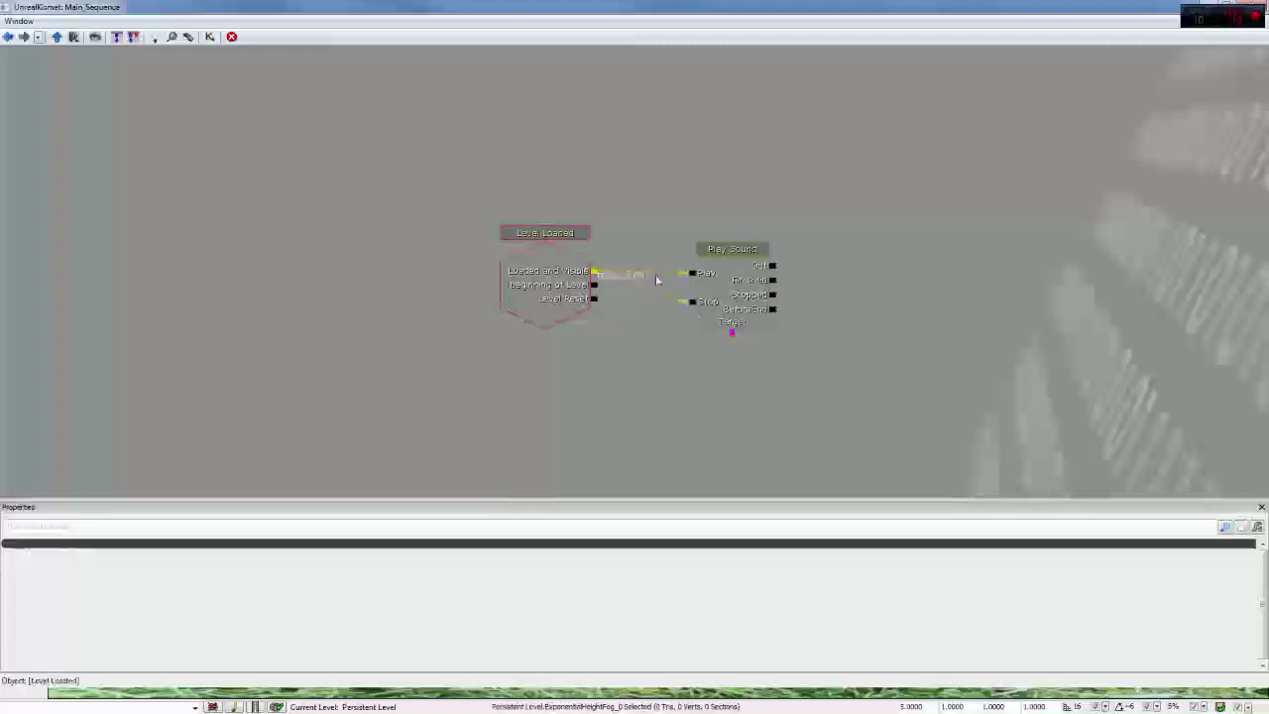
Step: Break all Loaded and Visible links and set its output delay to 0
right_click(595, 269)
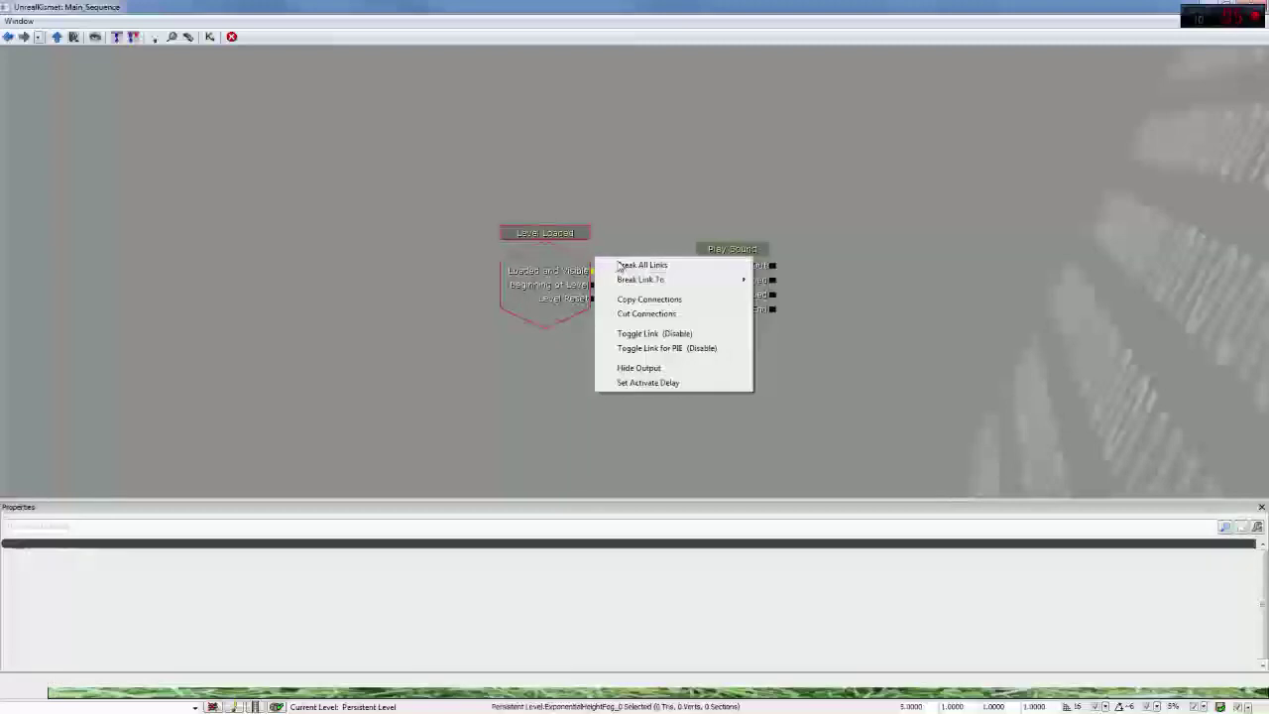
left_click(635, 265)
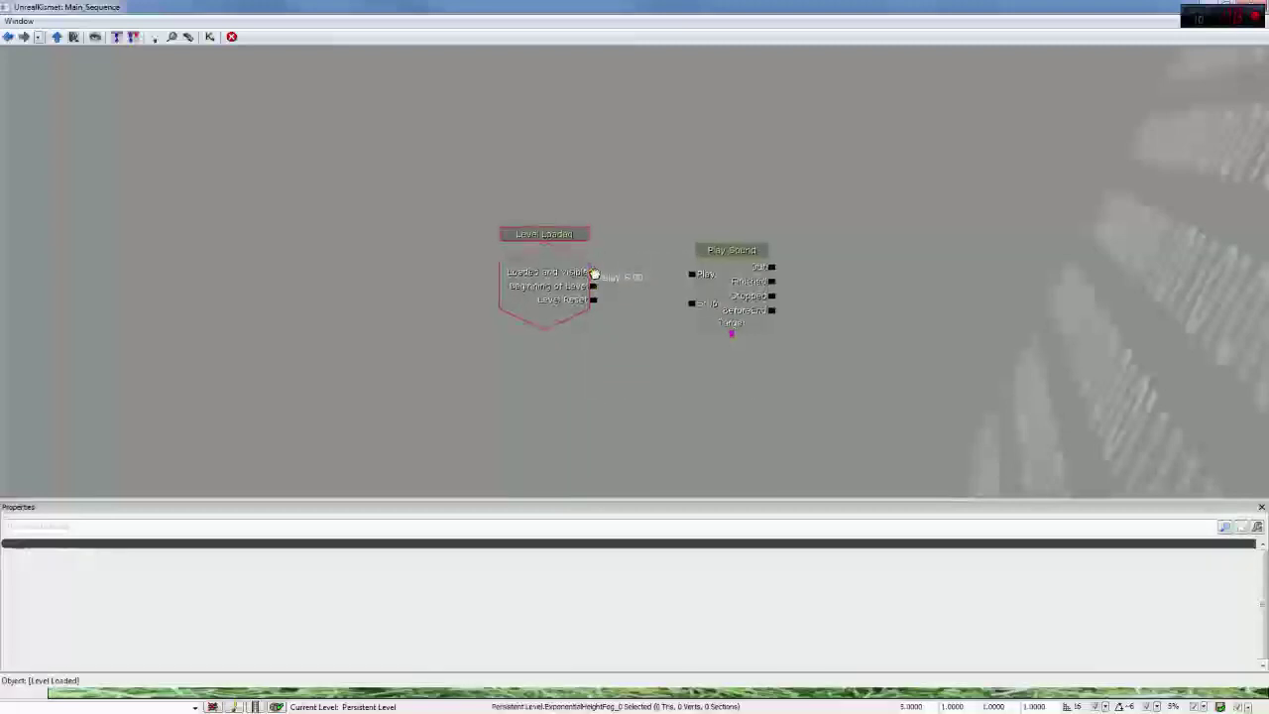
right_click(595, 272)
left_click(625, 362)
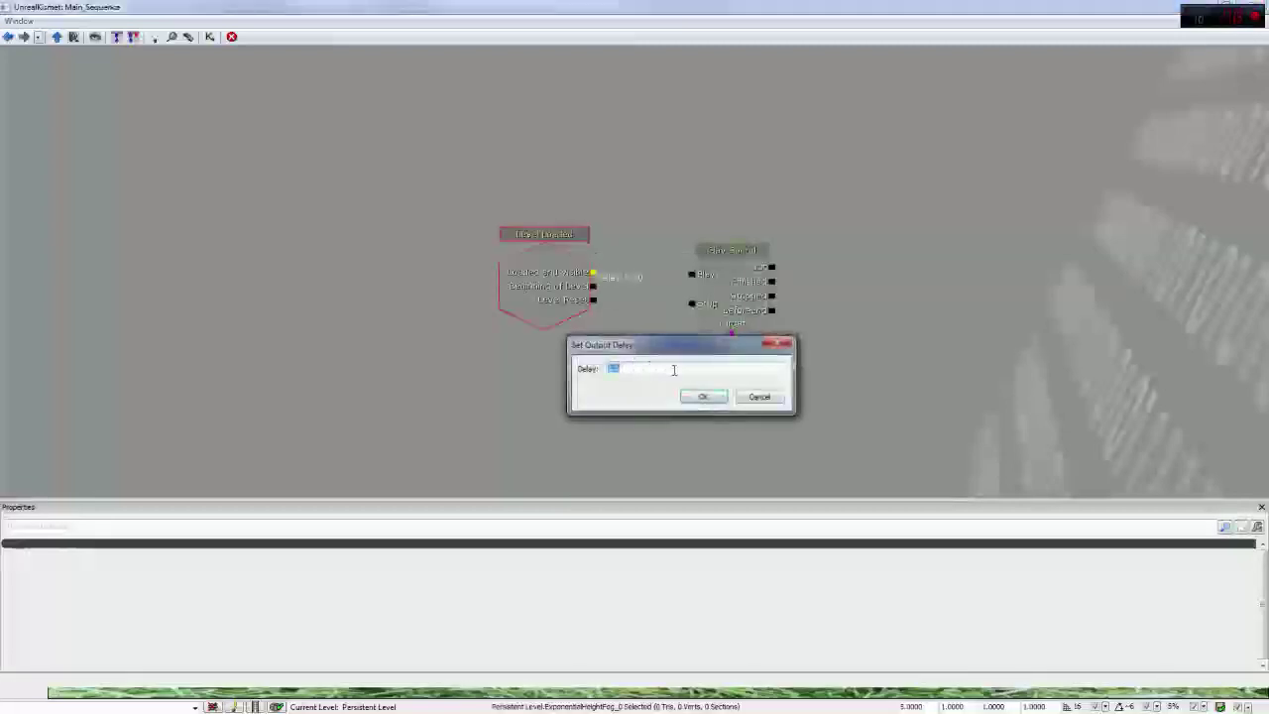
left_click(703, 396)
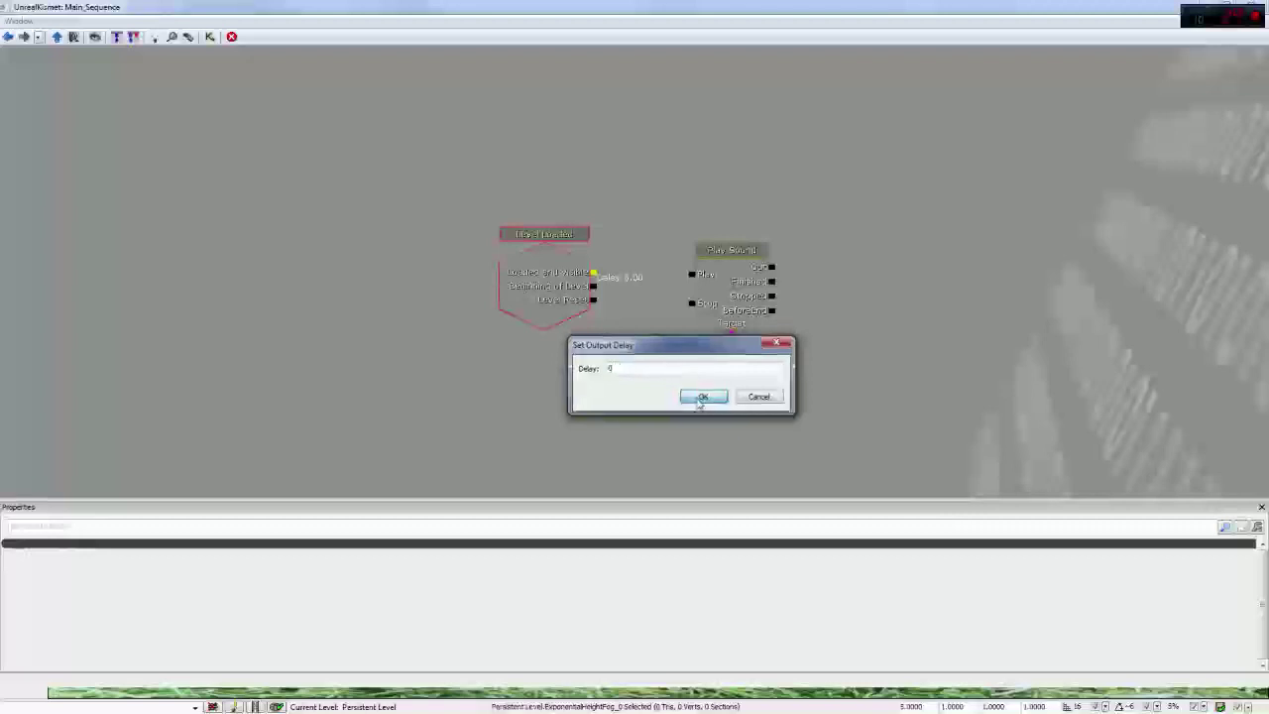
Step: Link Loaded and Visible to Play and Stop, giving the Play link a 3-second activate delay
left_click_drag(594, 272, 692, 274)
left_click_drag(594, 273, 693, 305)
right_click(694, 278)
left_click(747, 330)
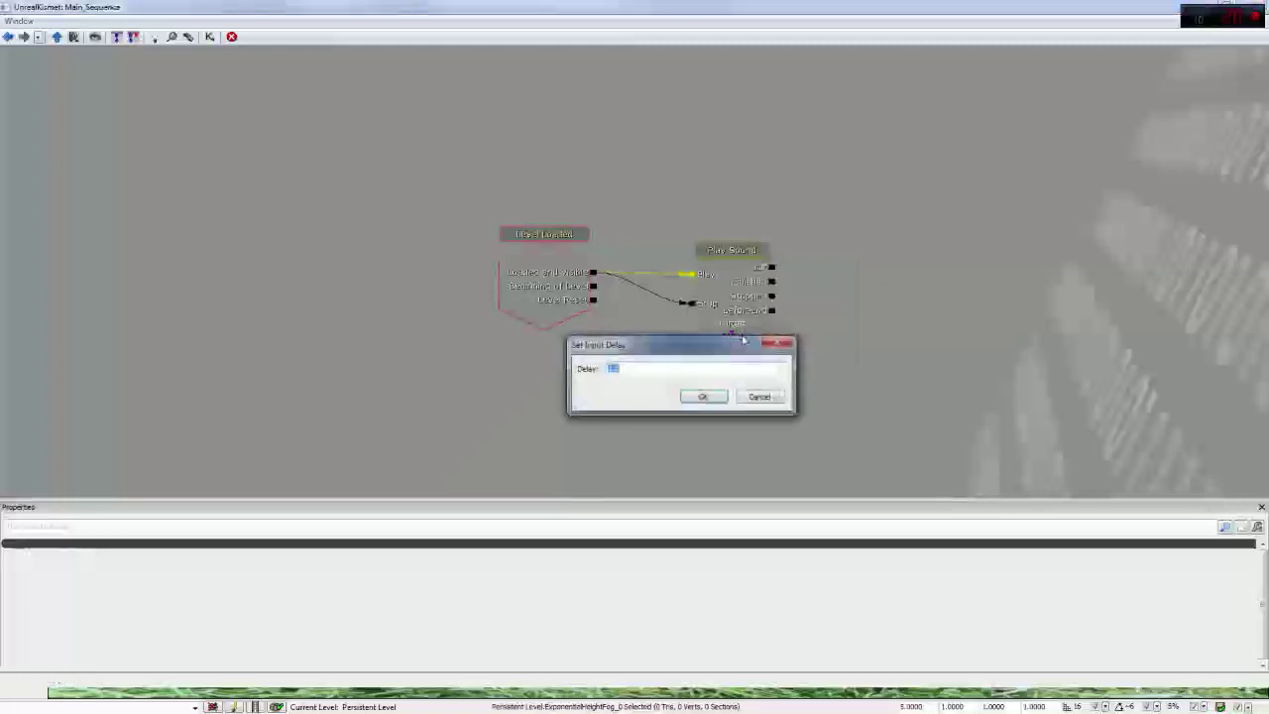
type("3")
key("Return")
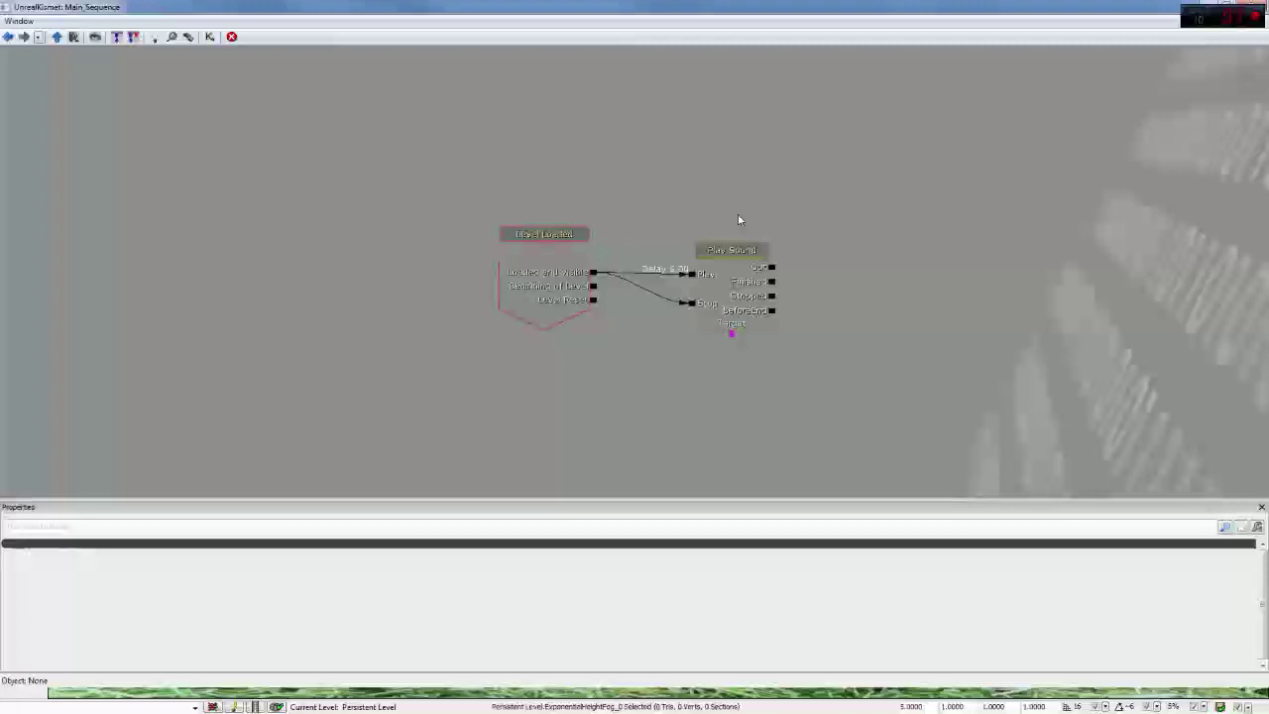
Step: Break all links into Play Sound's Stop input and select the Play Sound node
right_click(691, 303)
left_click(714, 294)
left_click(714, 296)
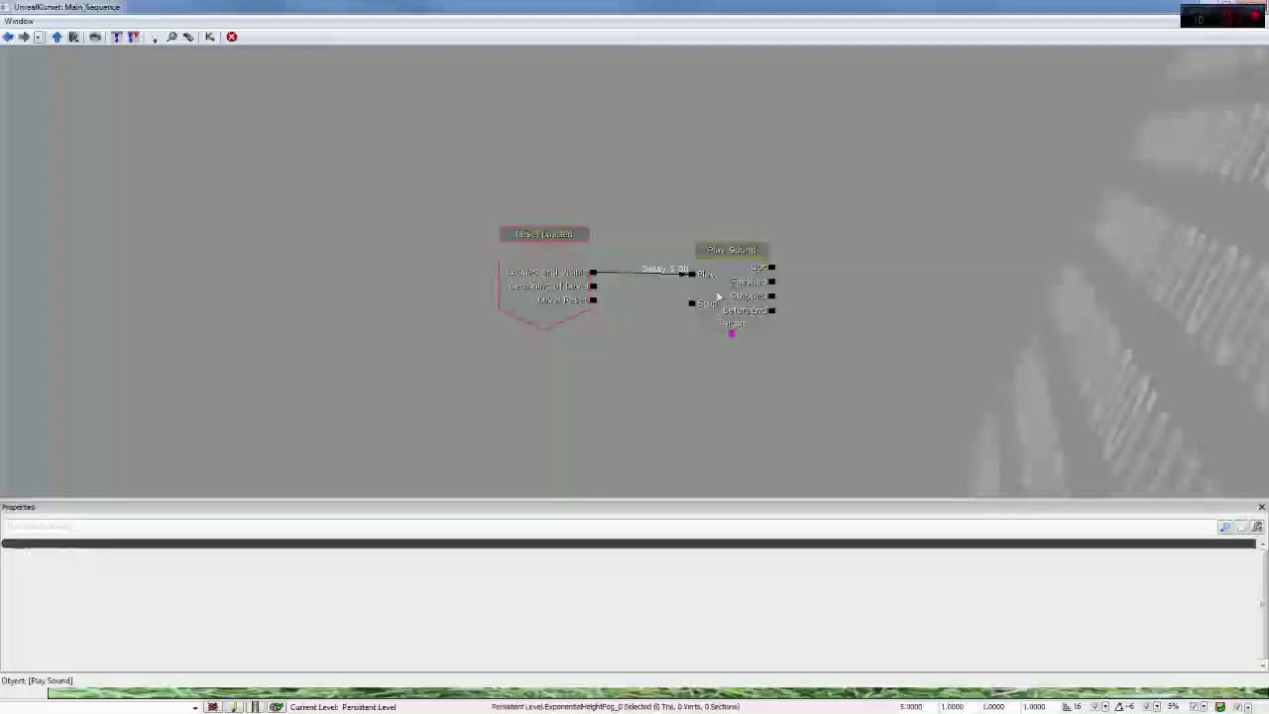
left_click_drag(595, 274, 627, 289)
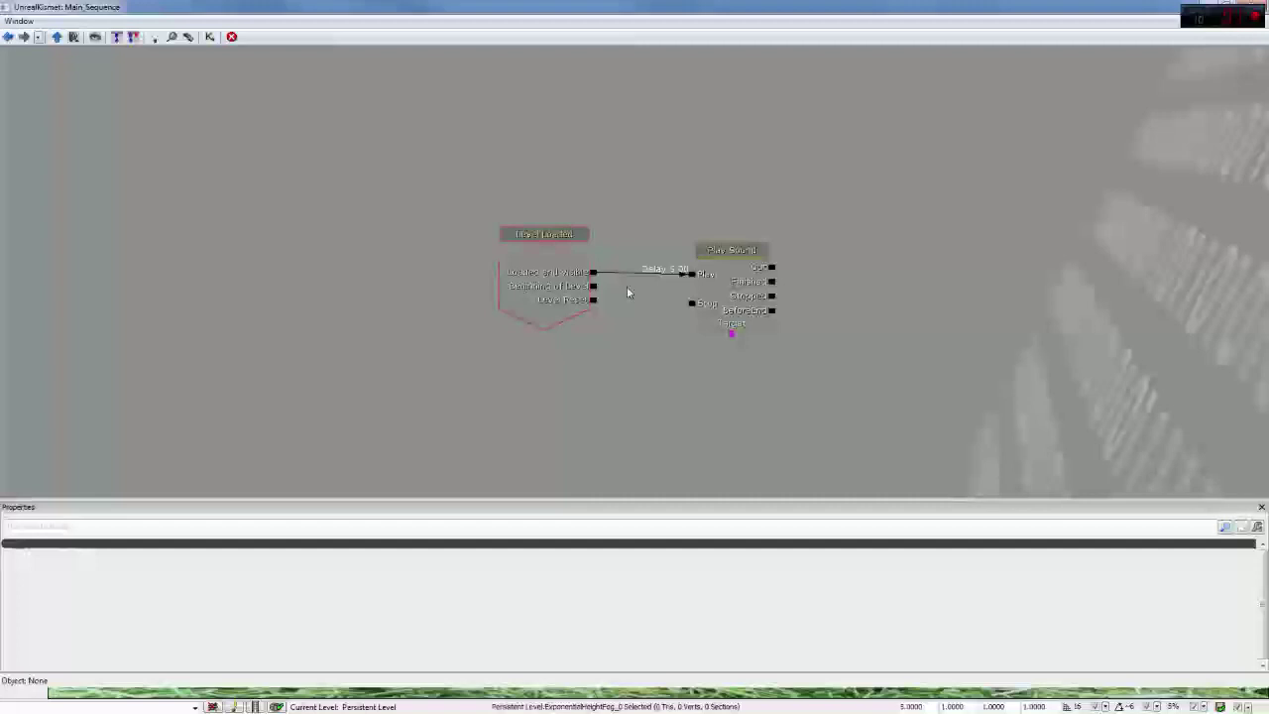
left_click_drag(609, 278, 724, 275)
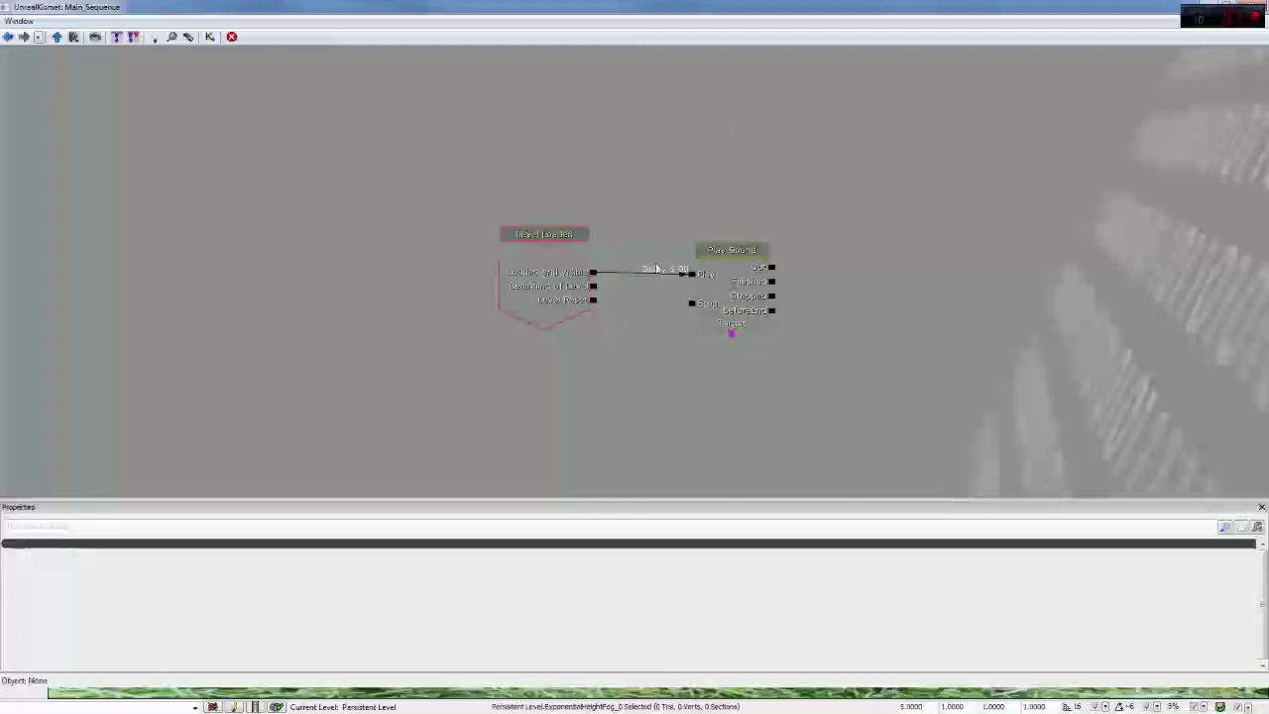
mouse_move(736, 284)
left_mouse_down()
mouse_move(738, 260)
mouse_move(719, 283)
left_mouse_up()
Step: Select and deselect the Level Loaded and Play Sound nodes to check the remaining links
left_click(674, 266)
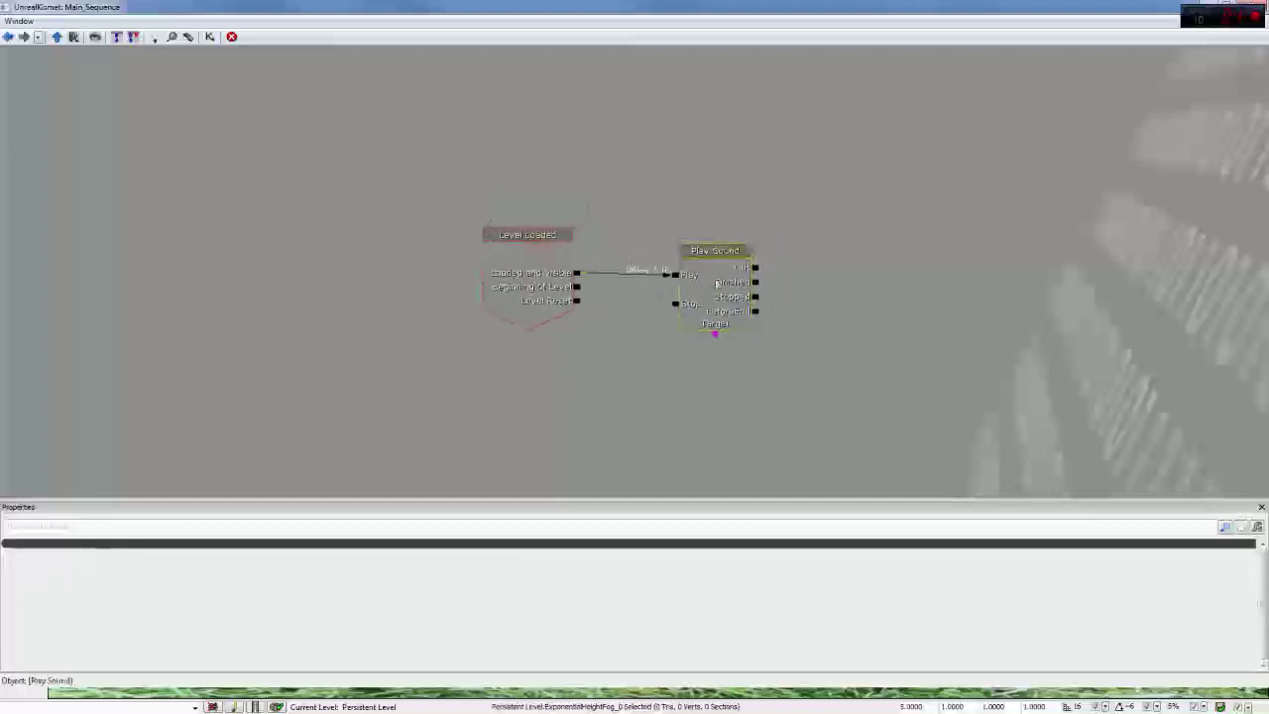
left_click(705, 340)
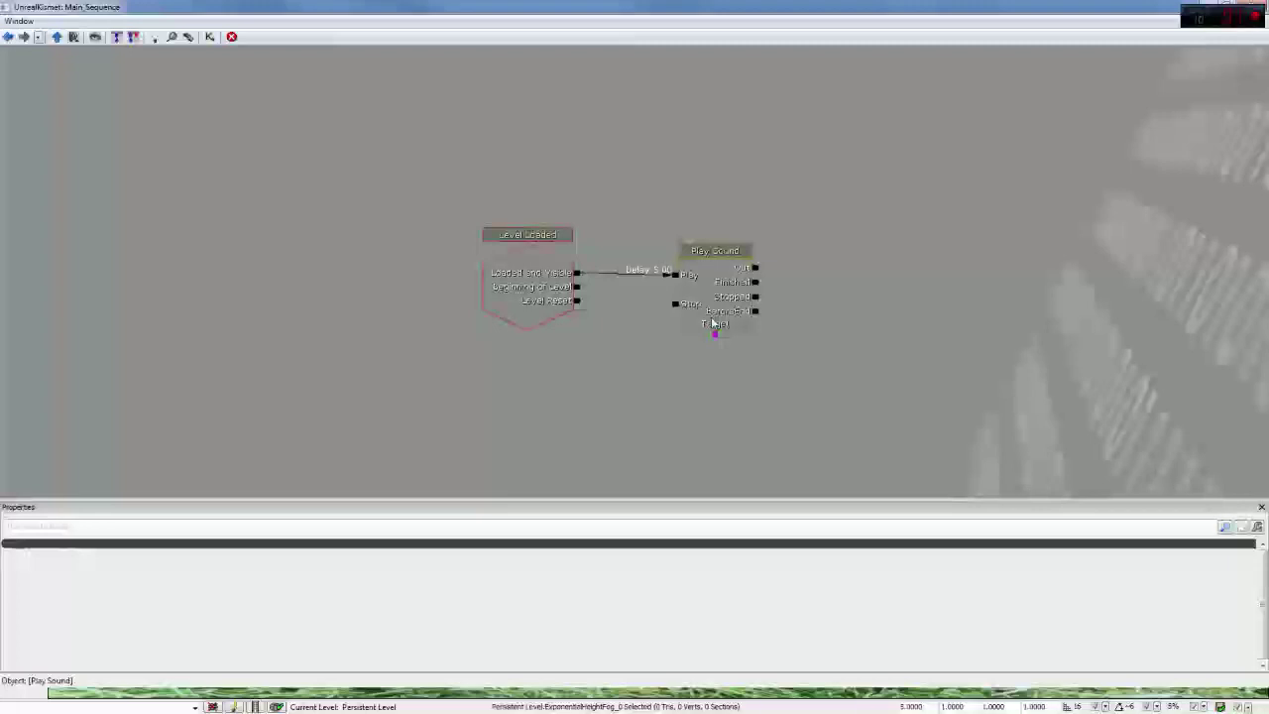
left_click(662, 275, "alt")
left_click(662, 271)
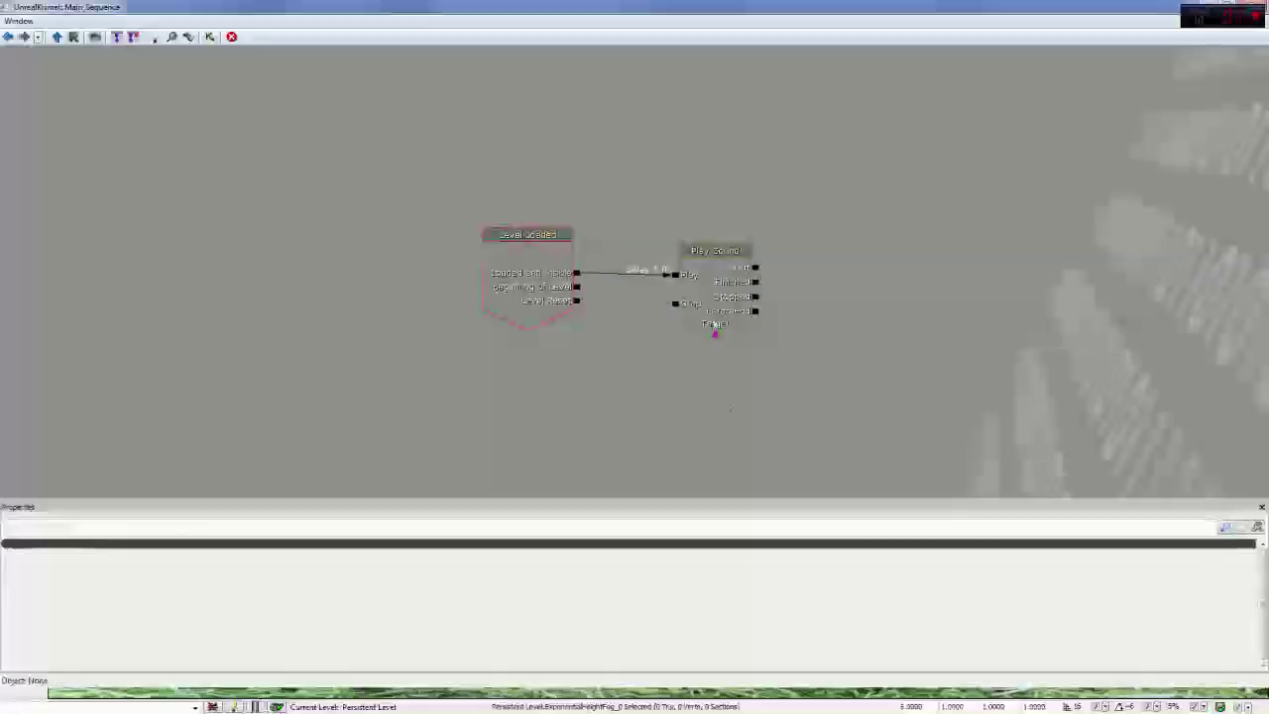
left_click(724, 359)
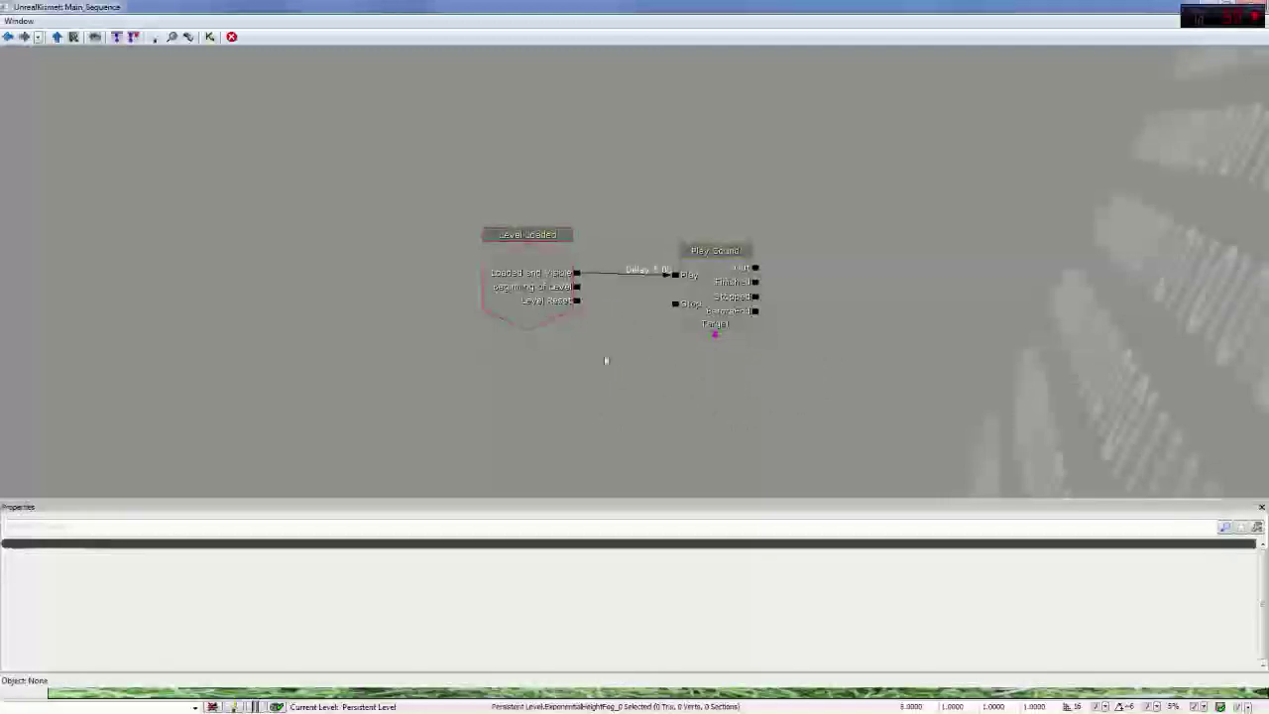
Step: Inspect the Interactor variables and Trigger_0 Used event in the key and door sequences, then pan back
left_click_drag(318, 326, 864, 351)
left_click_drag(425, 318, 1034, 162)
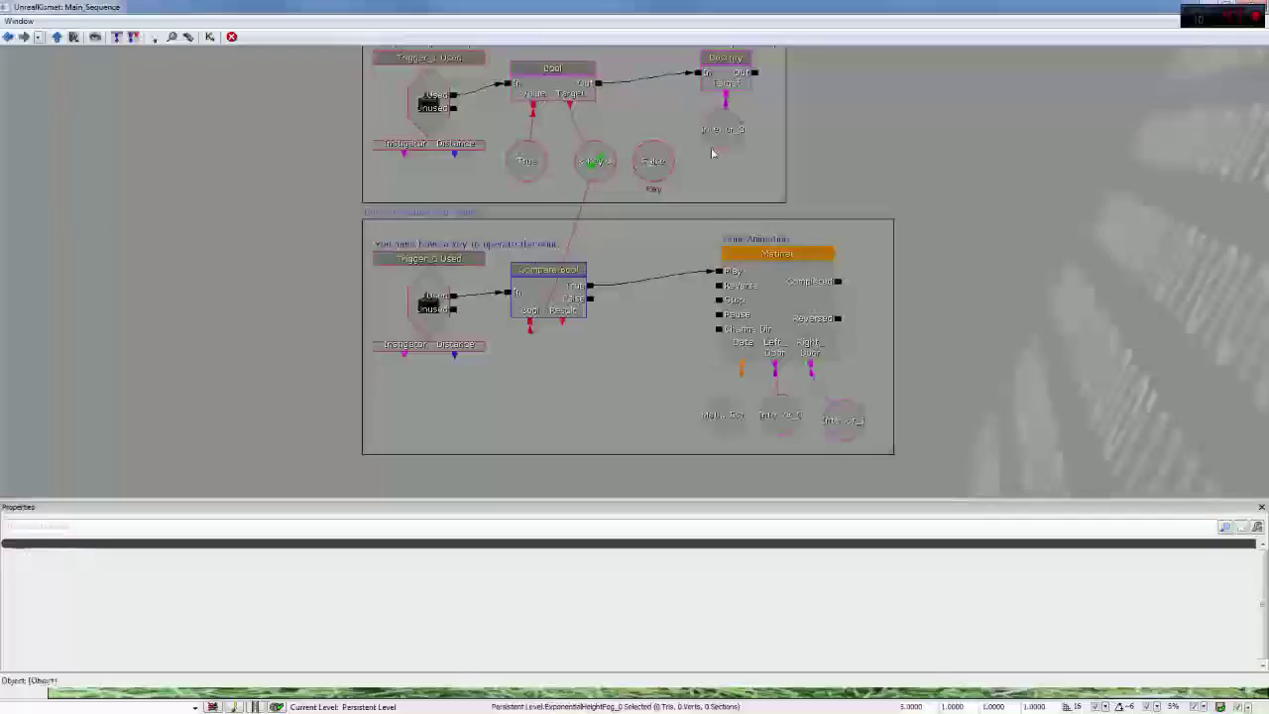
left_click(722, 134)
left_click(843, 420)
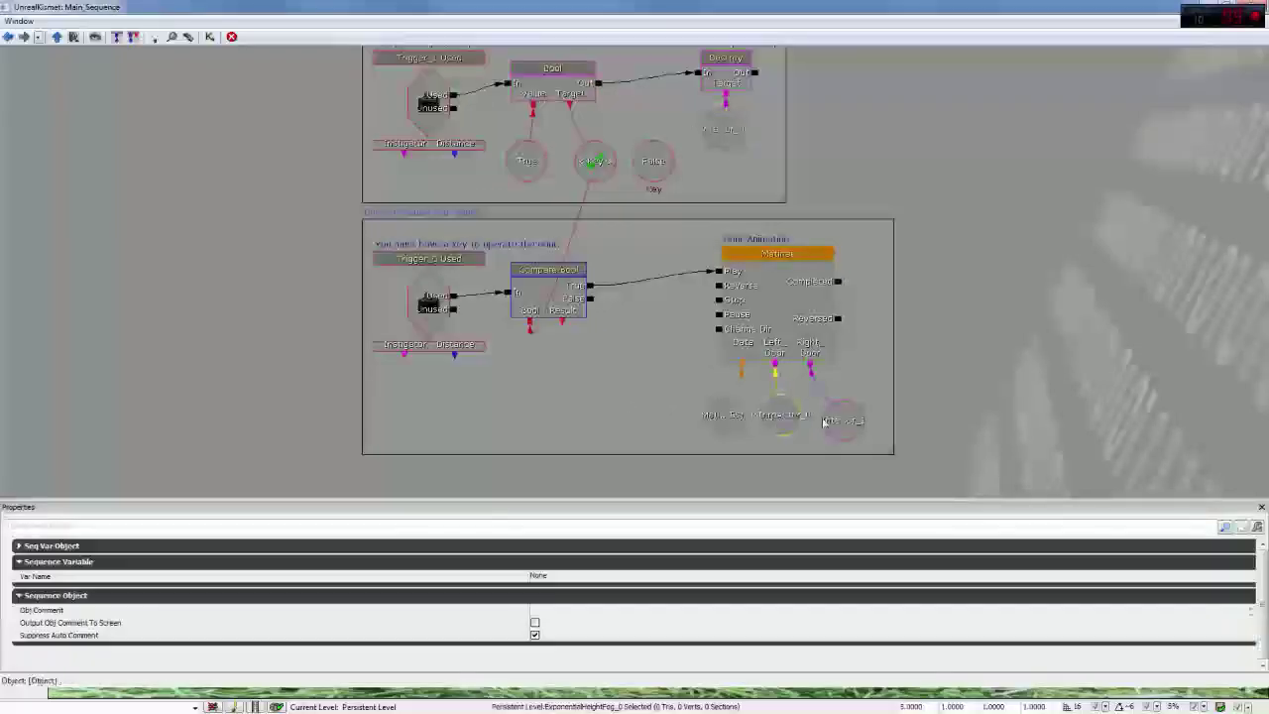
left_click(433, 114)
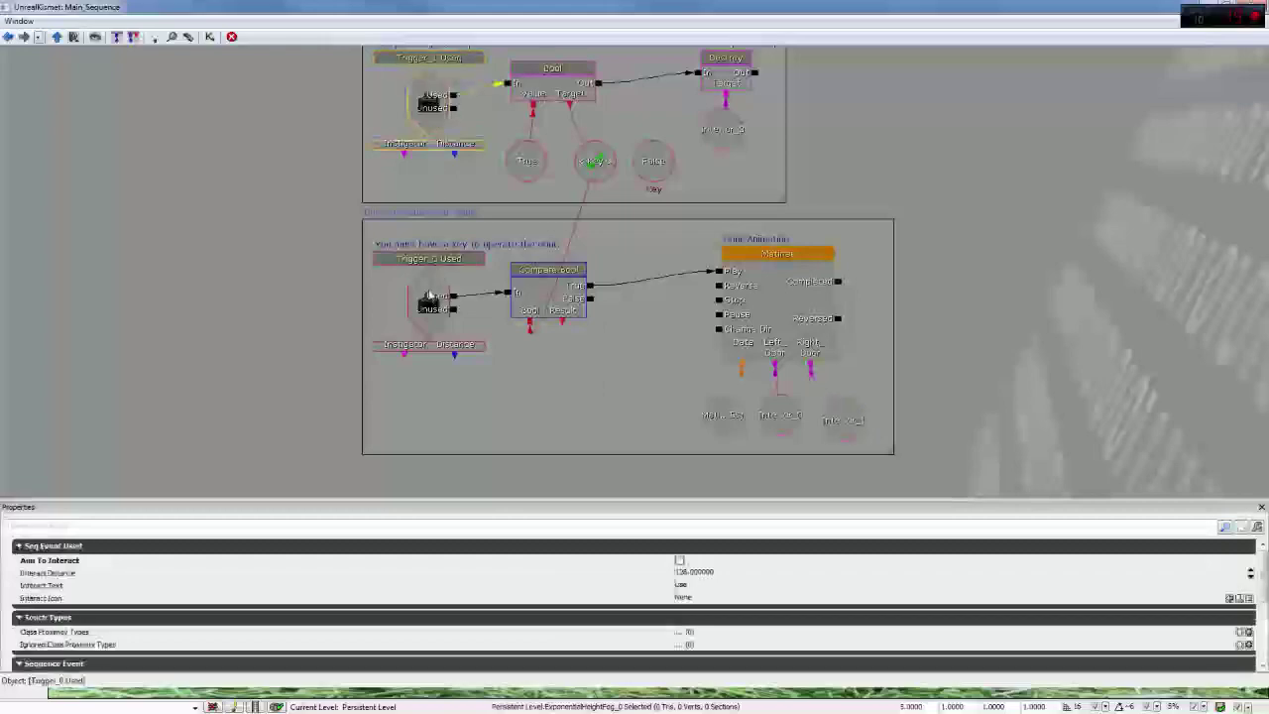
left_click_drag(969, 189, 371, 247)
left_click_drag(991, 325, 804, 326)
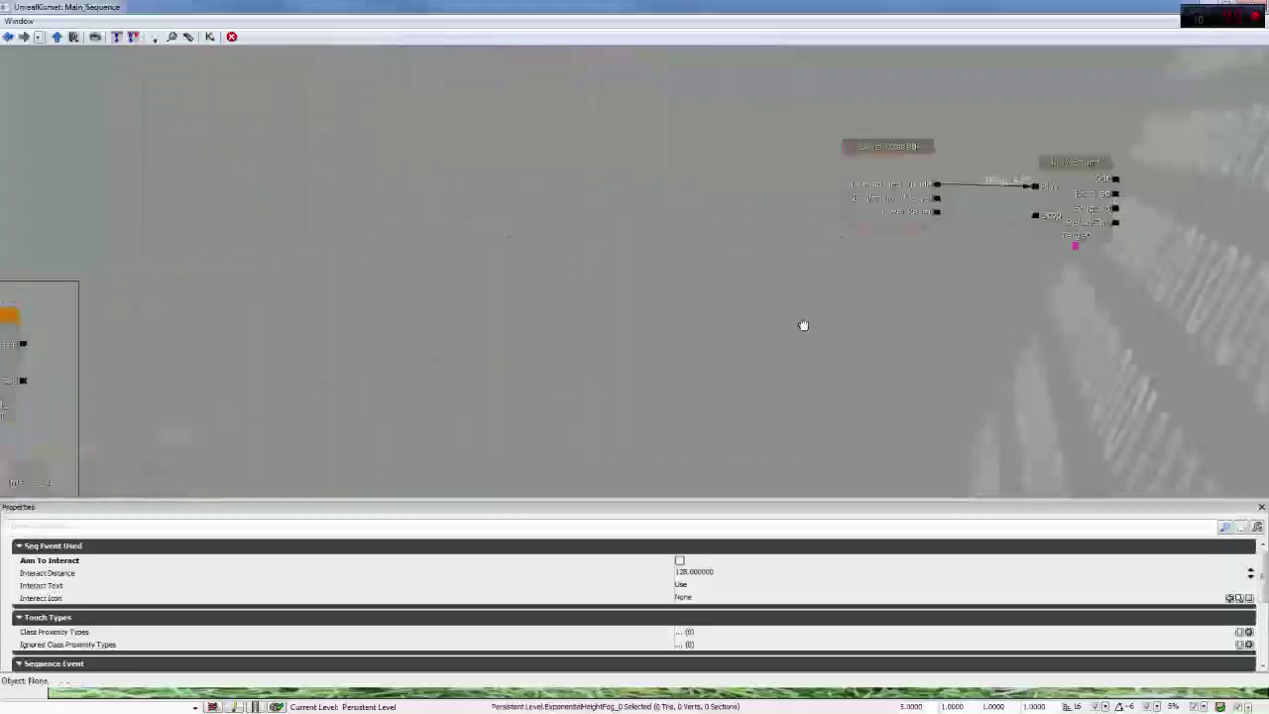
Step: Browse the canvas New Event menu, then restore Kismet to a smaller window beside the viewport
right_click(970, 298)
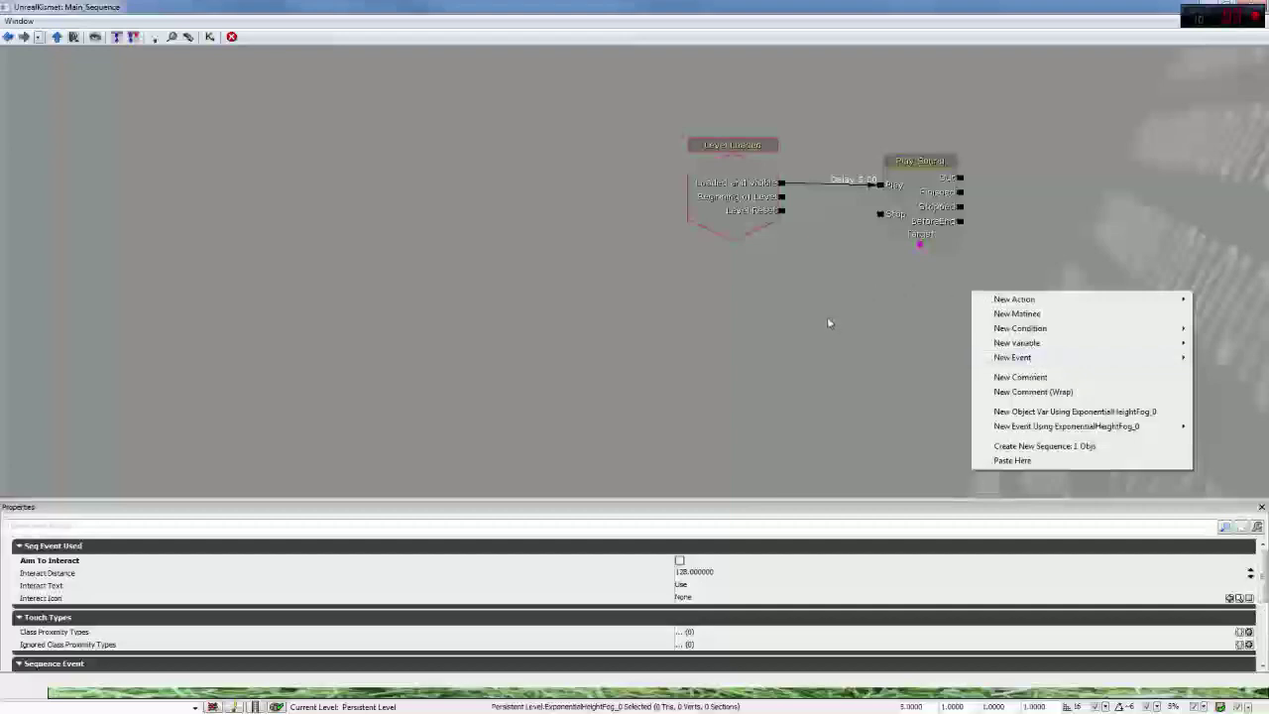
left_click_drag(827, 316, 747, 358)
right_click(743, 319)
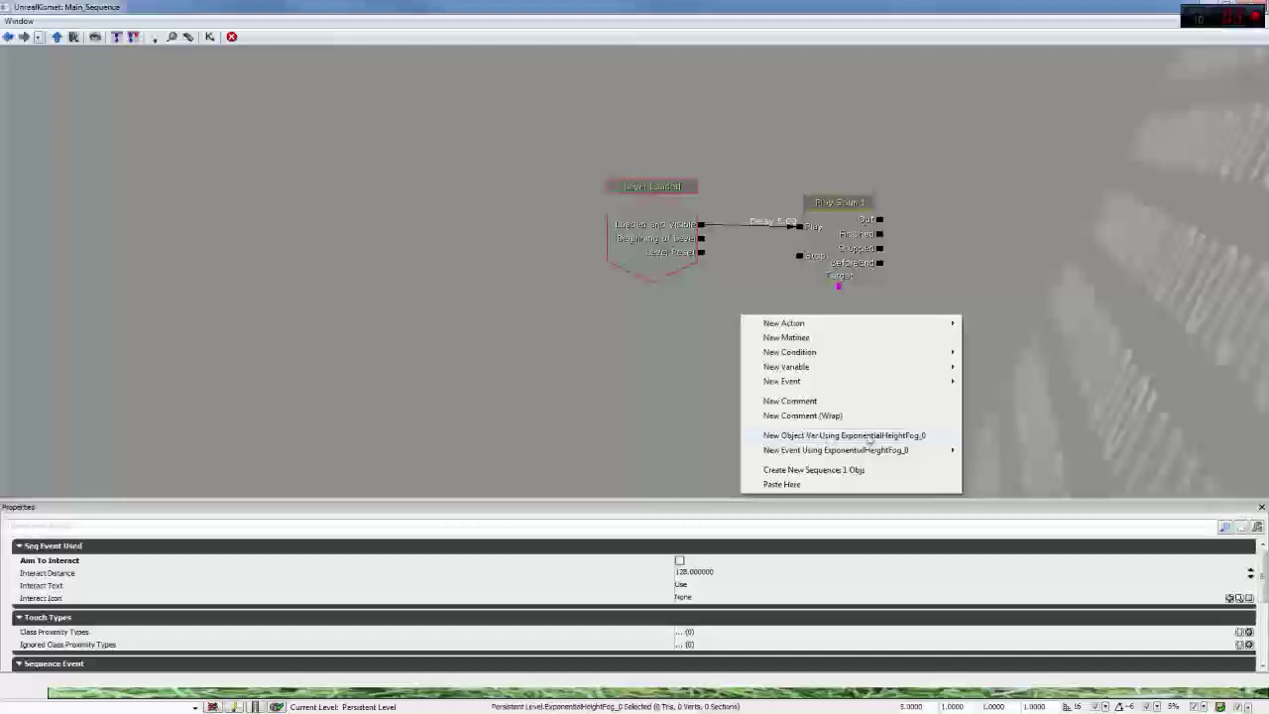
mouse_move(803, 452)
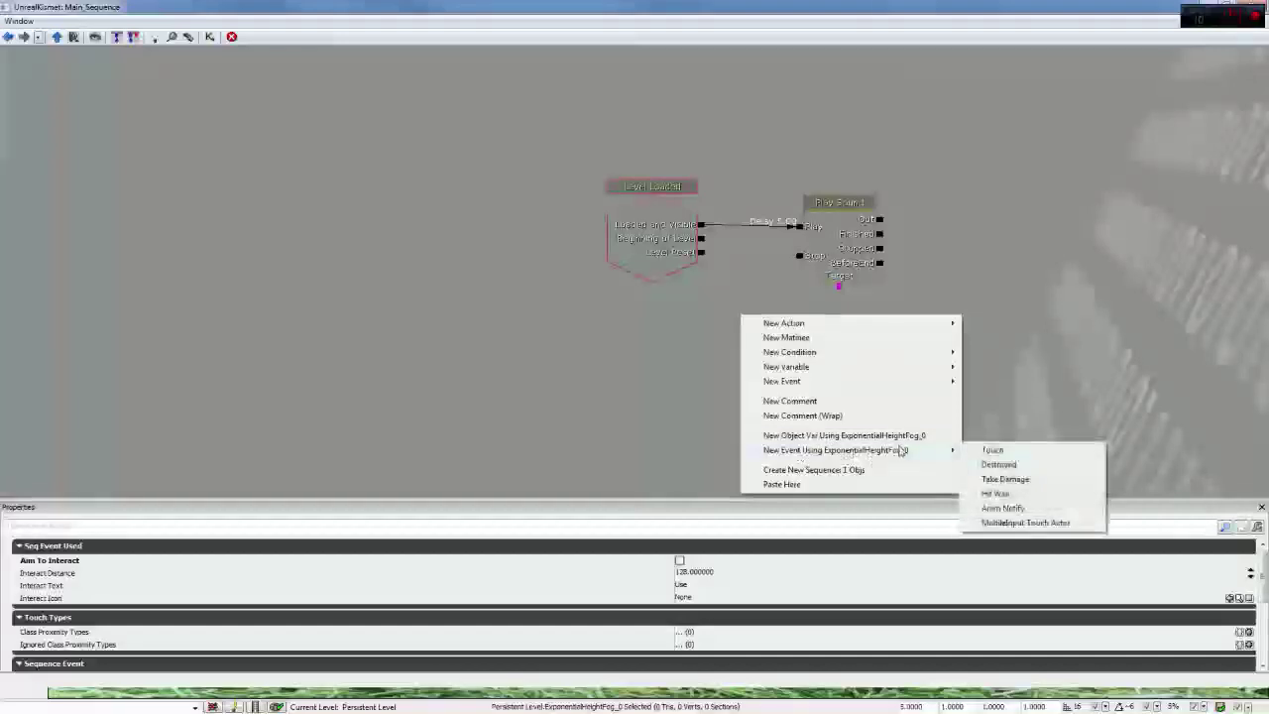
left_click_drag(956, 257, 937, 328)
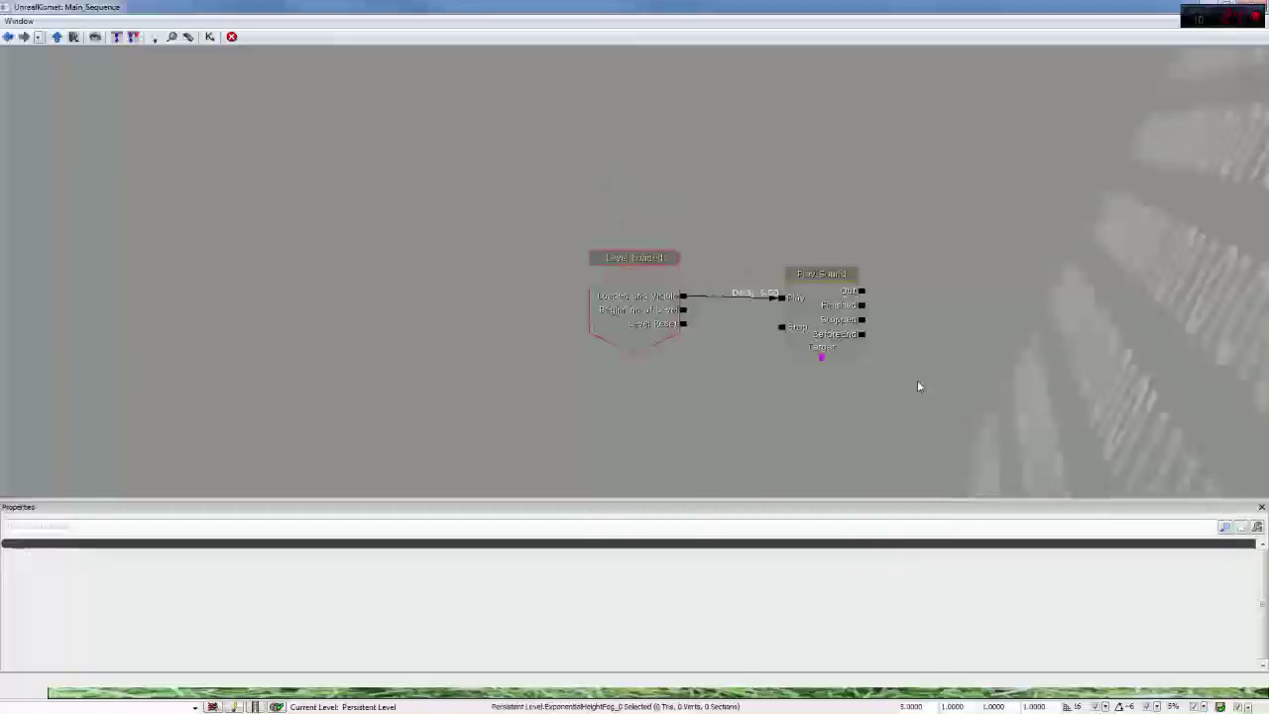
left_click_drag(917, 383, 870, 366)
left_click_drag(586, 7, 305, 58)
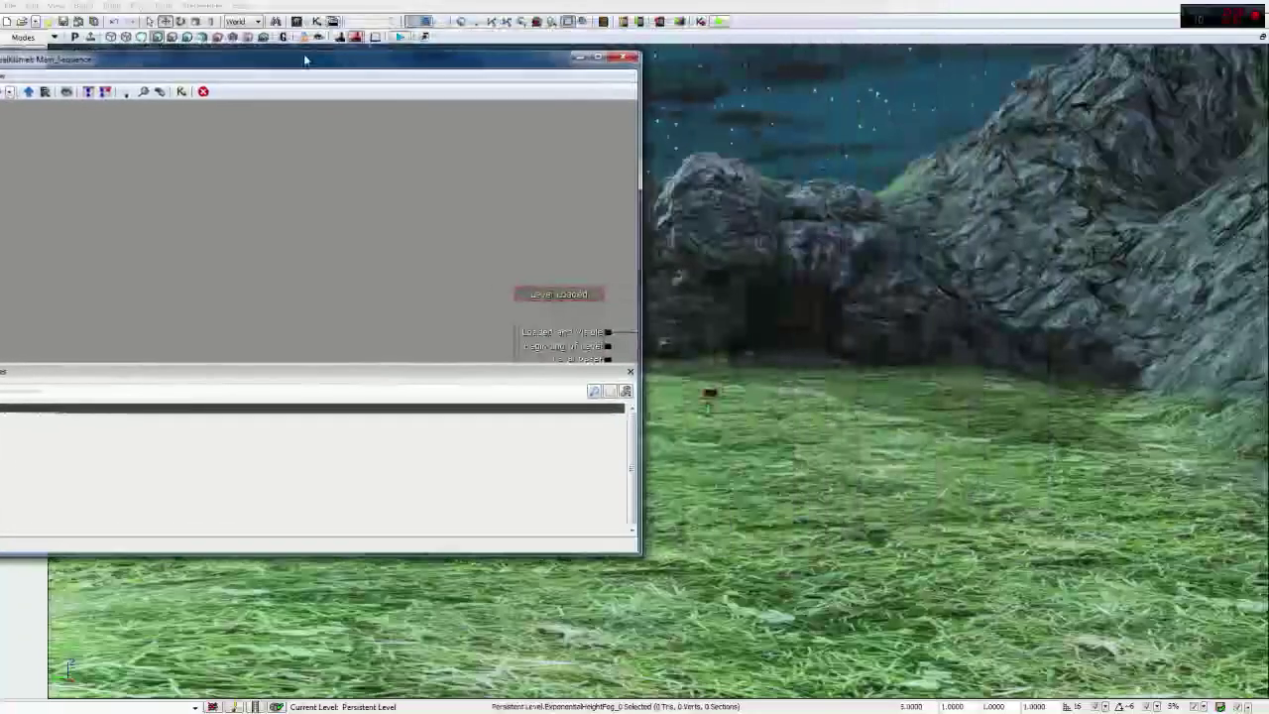
left_click_drag(533, 251, 294, 145)
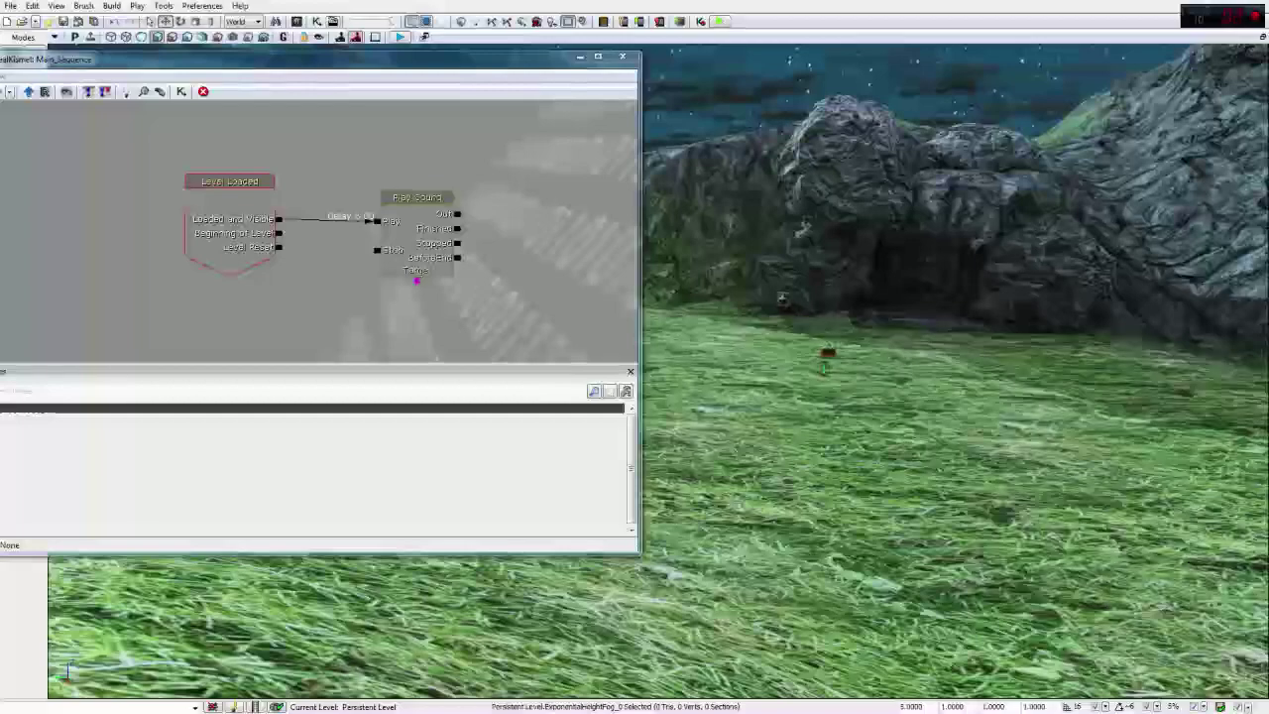
left_click(782, 298)
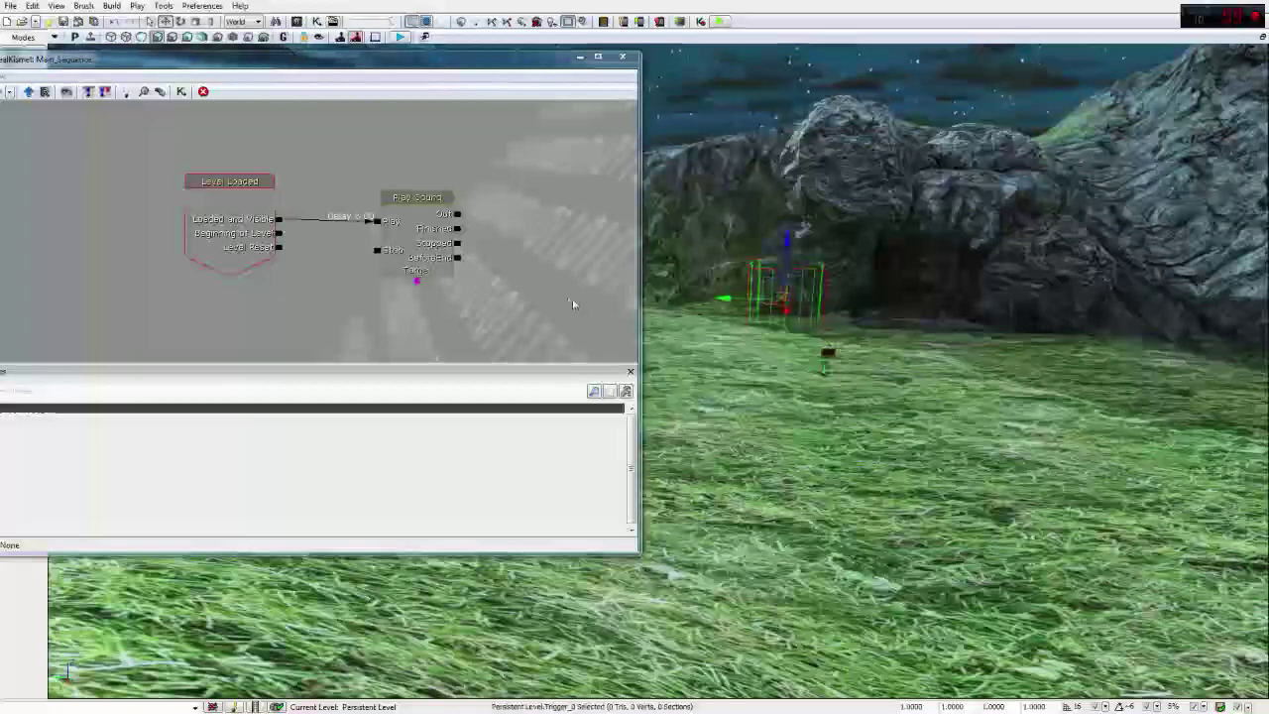
right_click(515, 251)
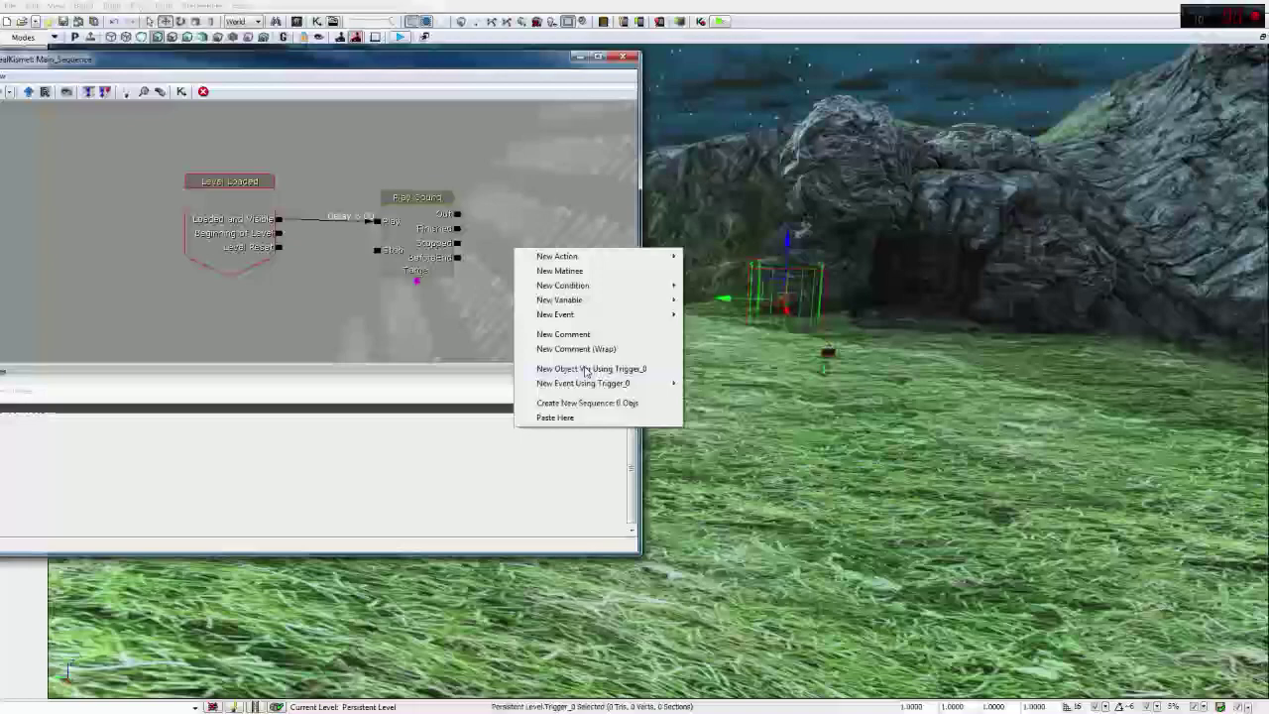
mouse_move(638, 386)
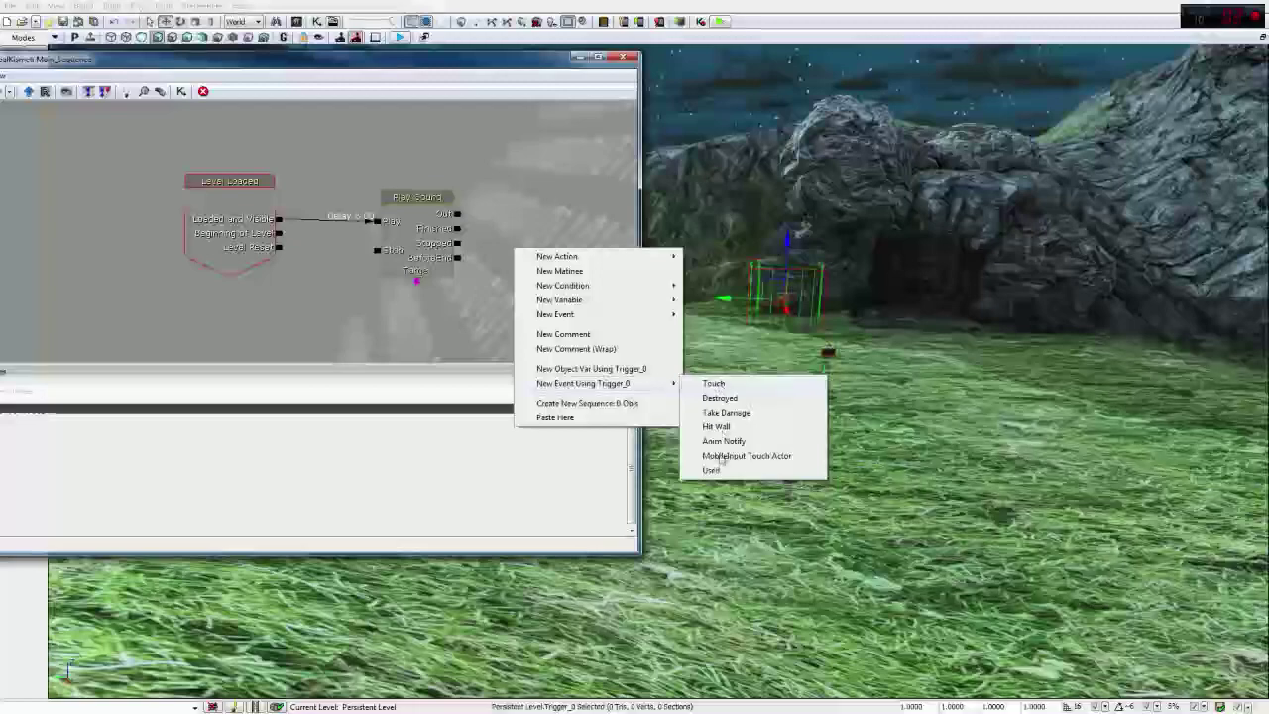
left_click(714, 470)
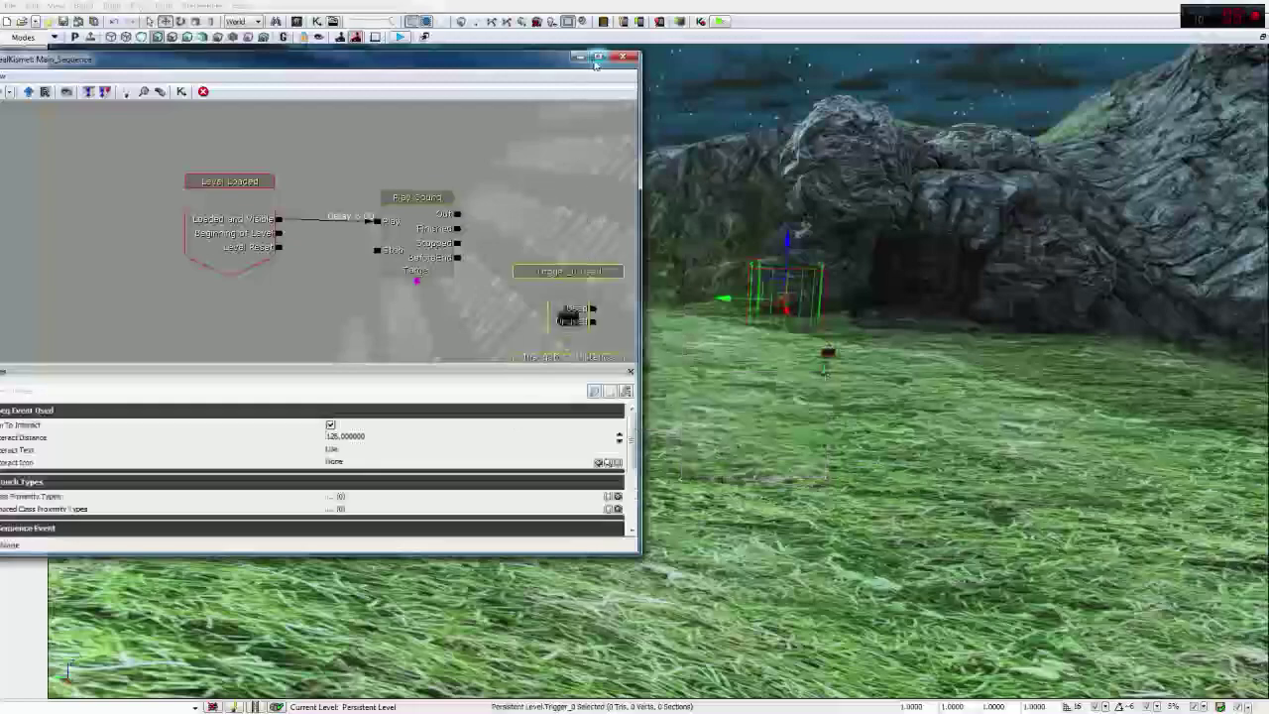
left_click(597, 57)
left_click_drag(619, 258, 455, 285)
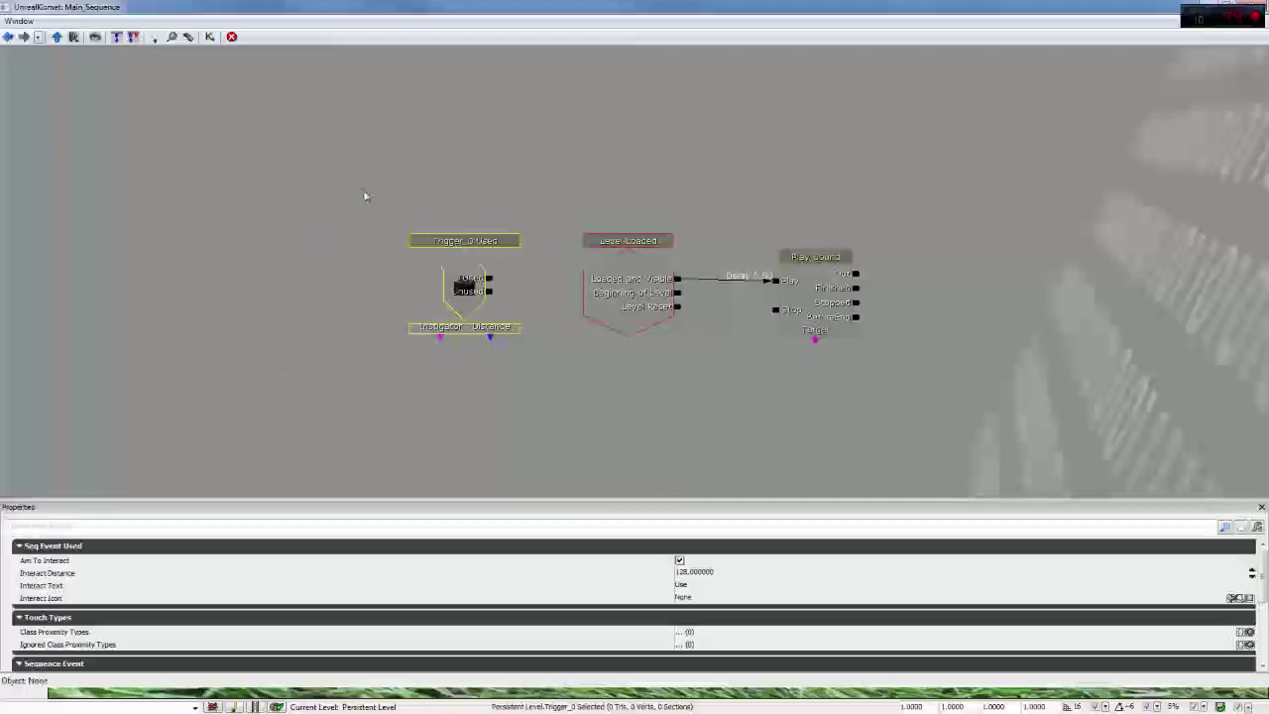
left_click_drag(363, 194, 311, 202, "ctrl")
left_click(278, 205)
mouse_move(259, 170)
left_mouse_down()
mouse_move(286, 187)
mouse_move(255, 177)
left_mouse_up()
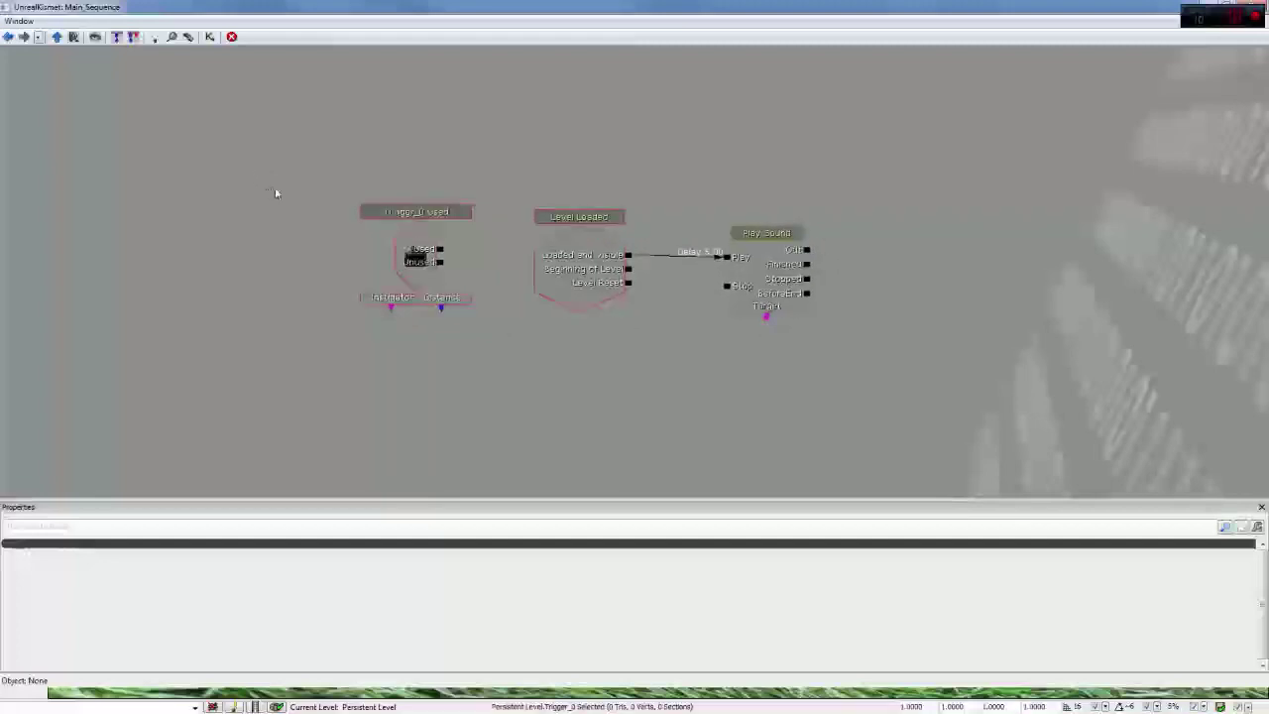
left_click_drag(884, 249, 708, 223)
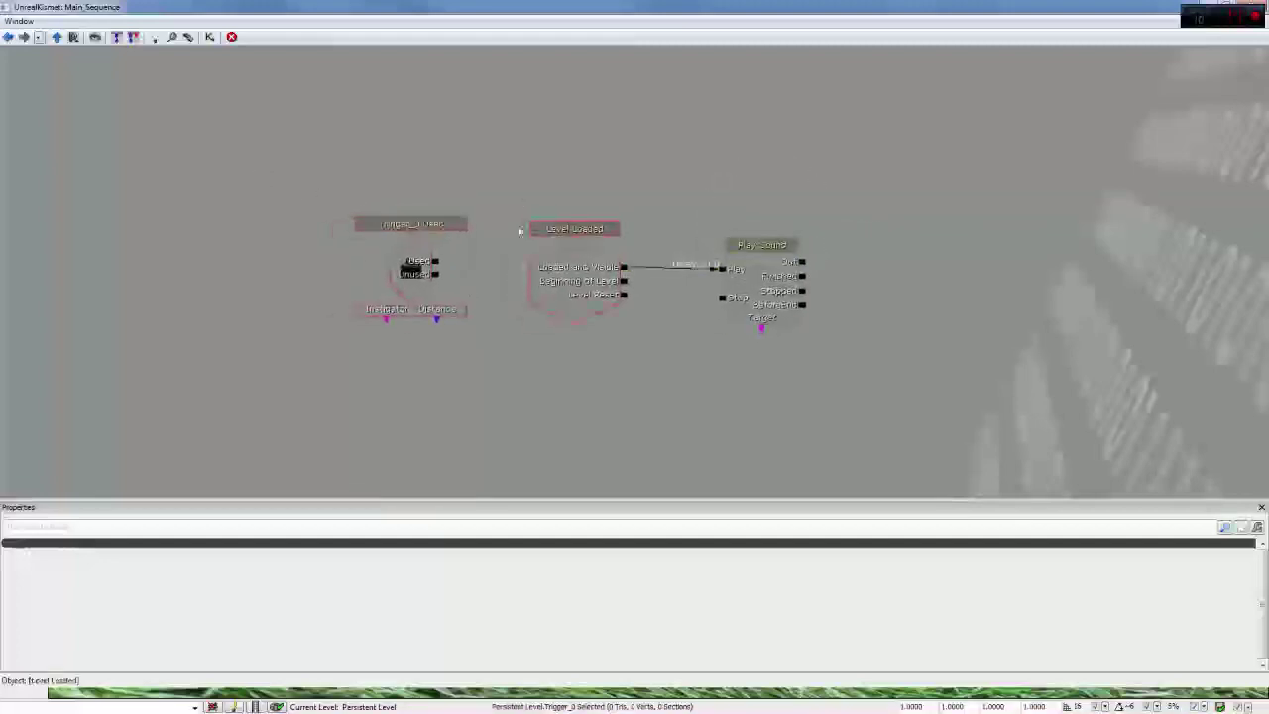
left_click(576, 228)
left_click_drag(844, 227, 854, 234)
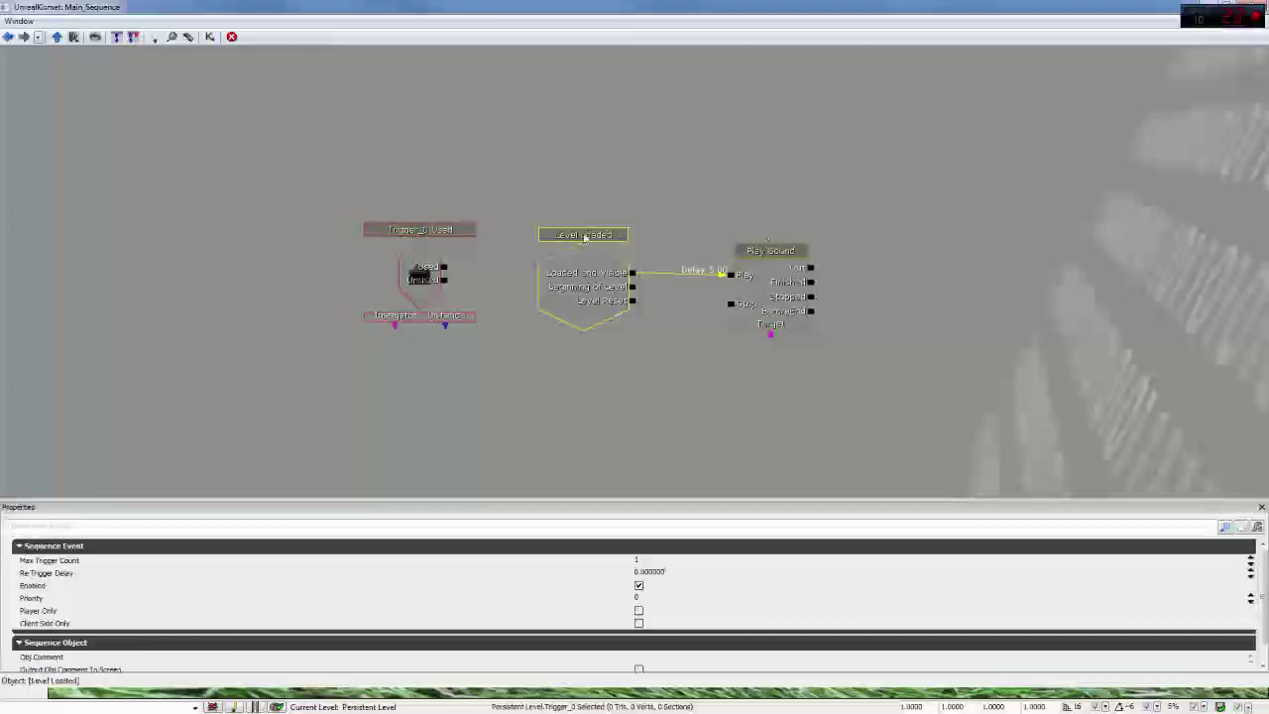
left_click_drag(443, 226, 462, 226)
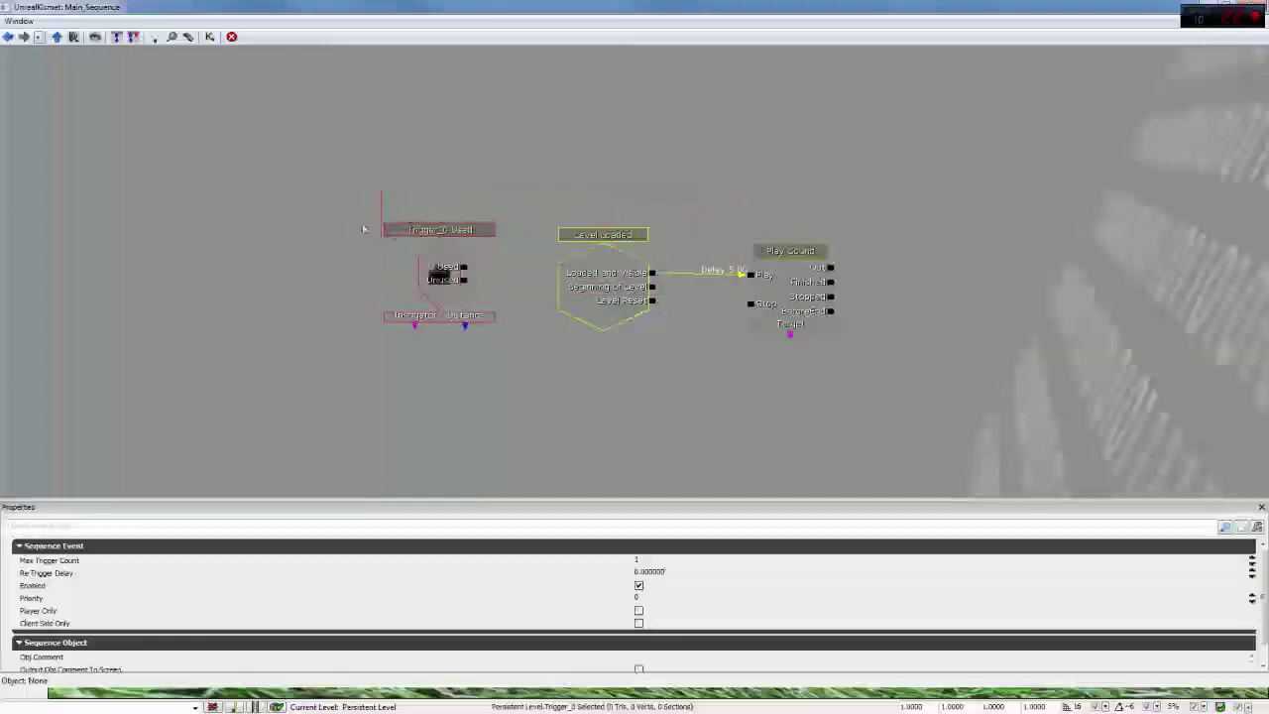
left_click(330, 216)
left_click_drag(331, 216, 349, 208)
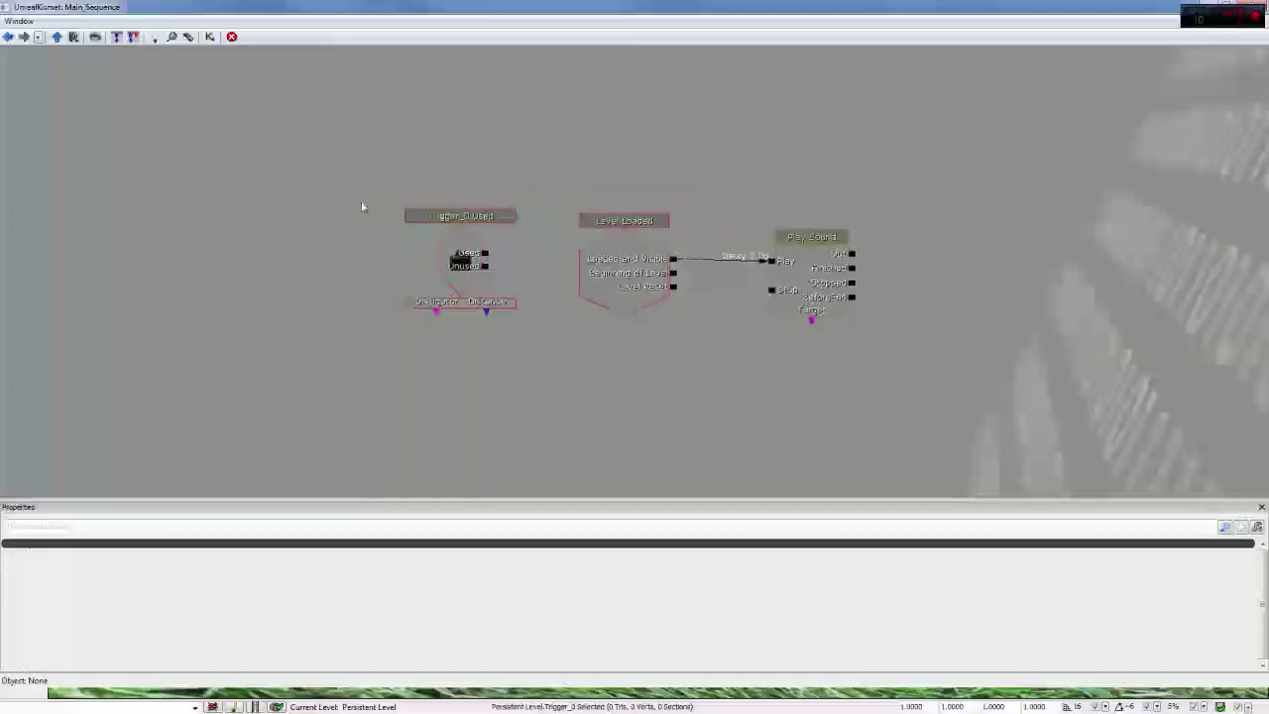
left_click_drag(328, 165, 926, 429, "ctrl+alt")
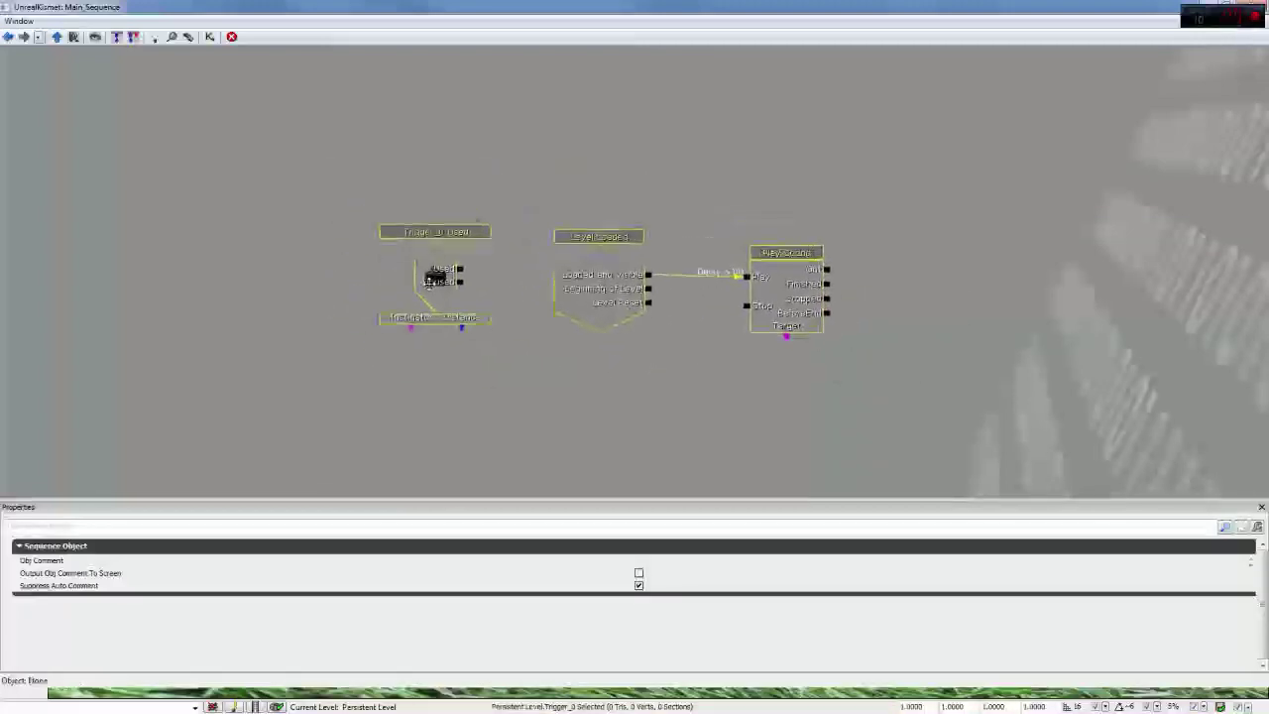
left_click_drag(601, 176, 670, 156)
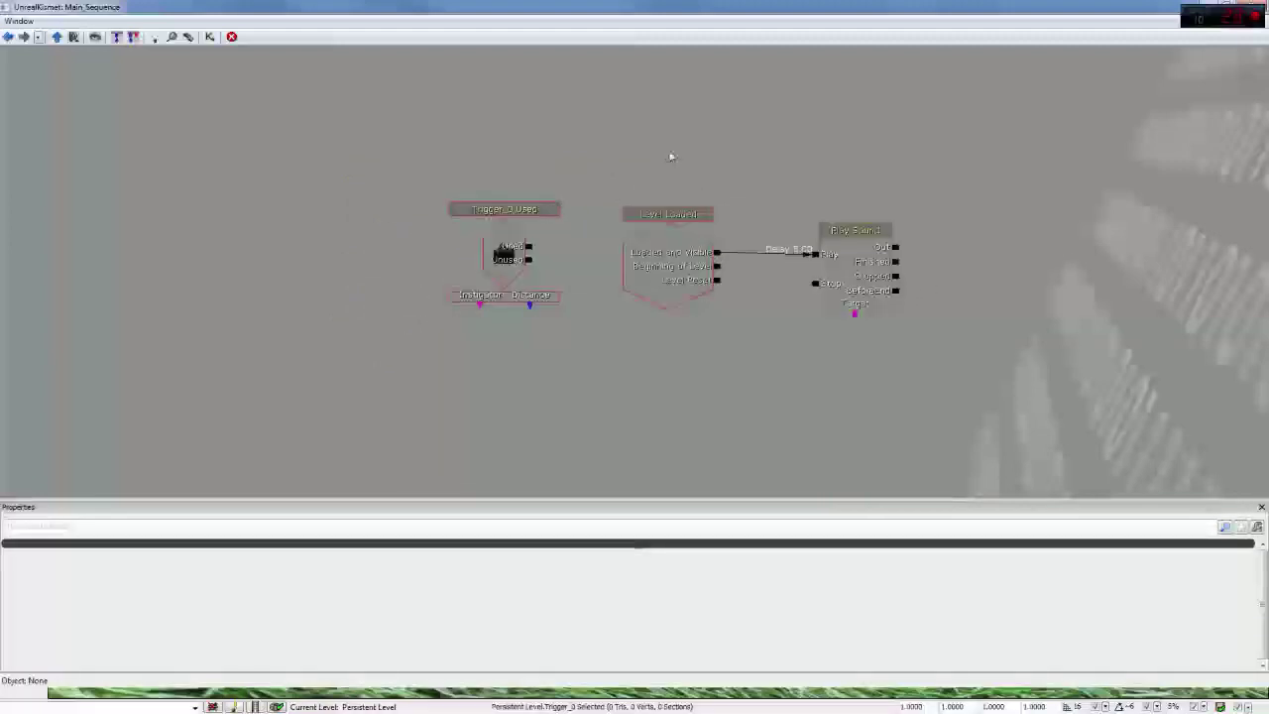
left_click_drag(394, 116, 1047, 355, "ctrl+alt")
left_click_drag(693, 179, 696, 210)
left_click(513, 273)
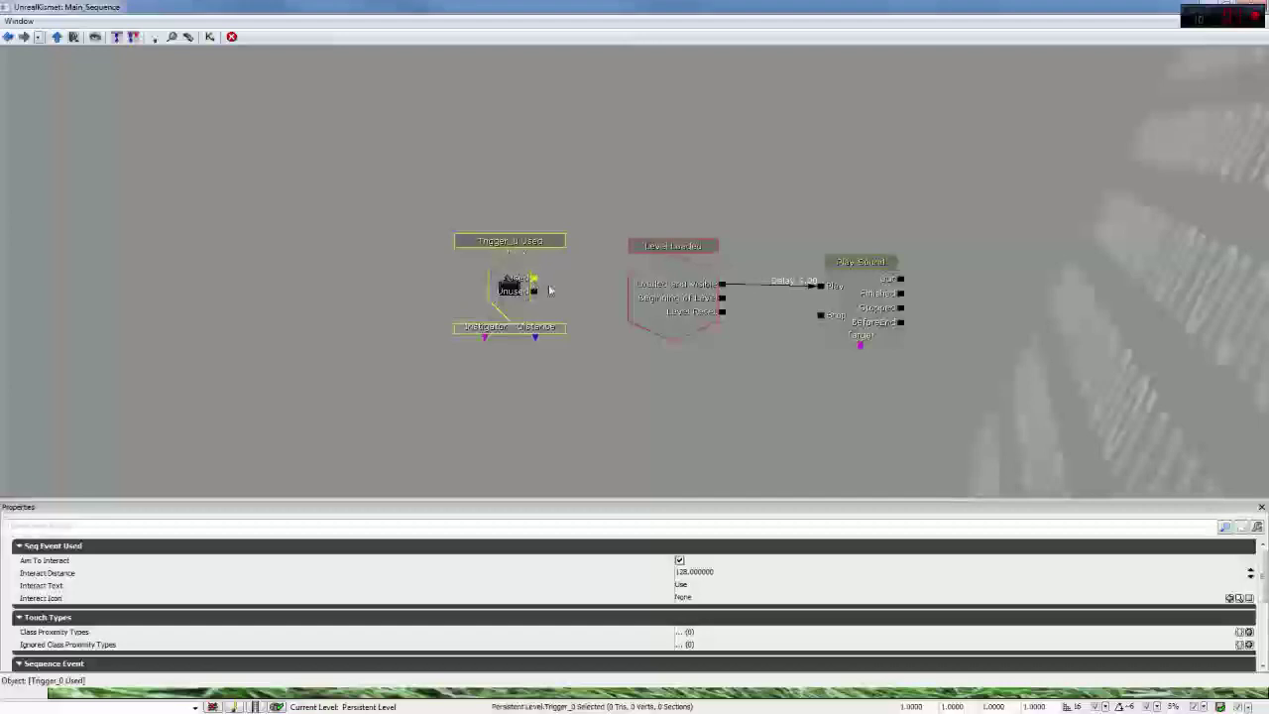
left_click(589, 241)
left_click_drag(534, 291, 525, 244)
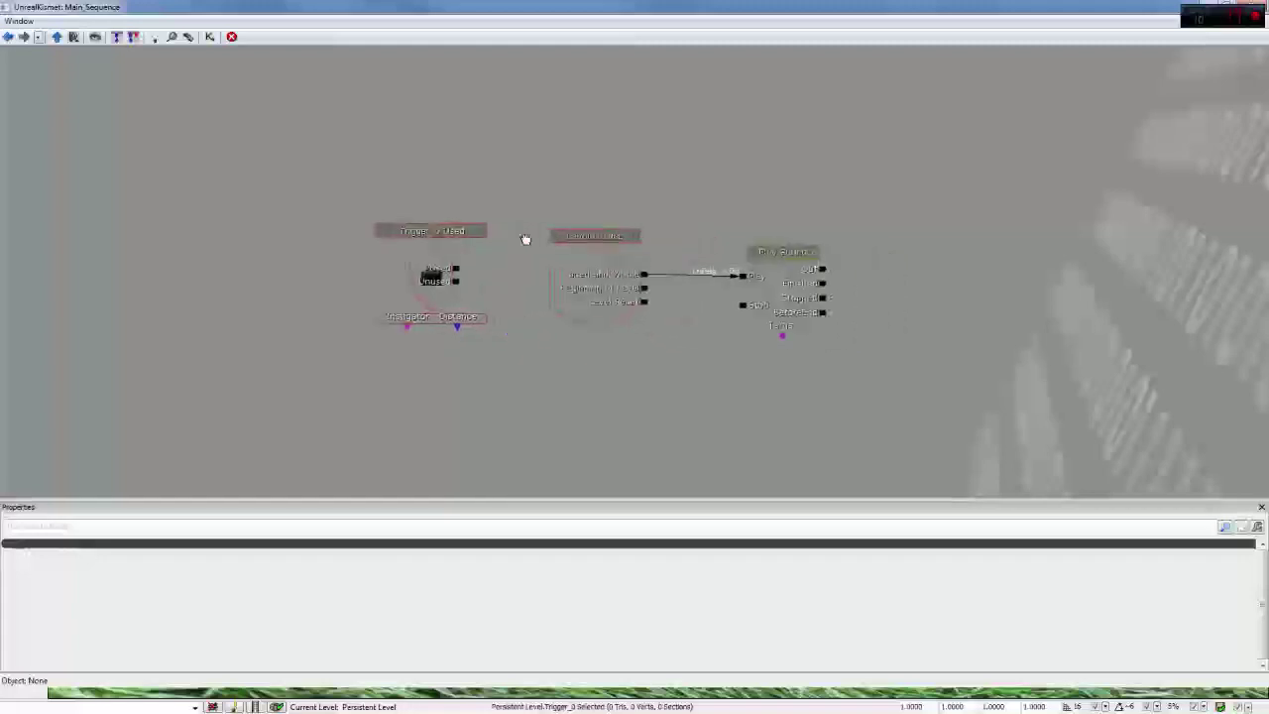
left_click(446, 271)
left_click_drag(445, 271, 486, 276, "ctrl")
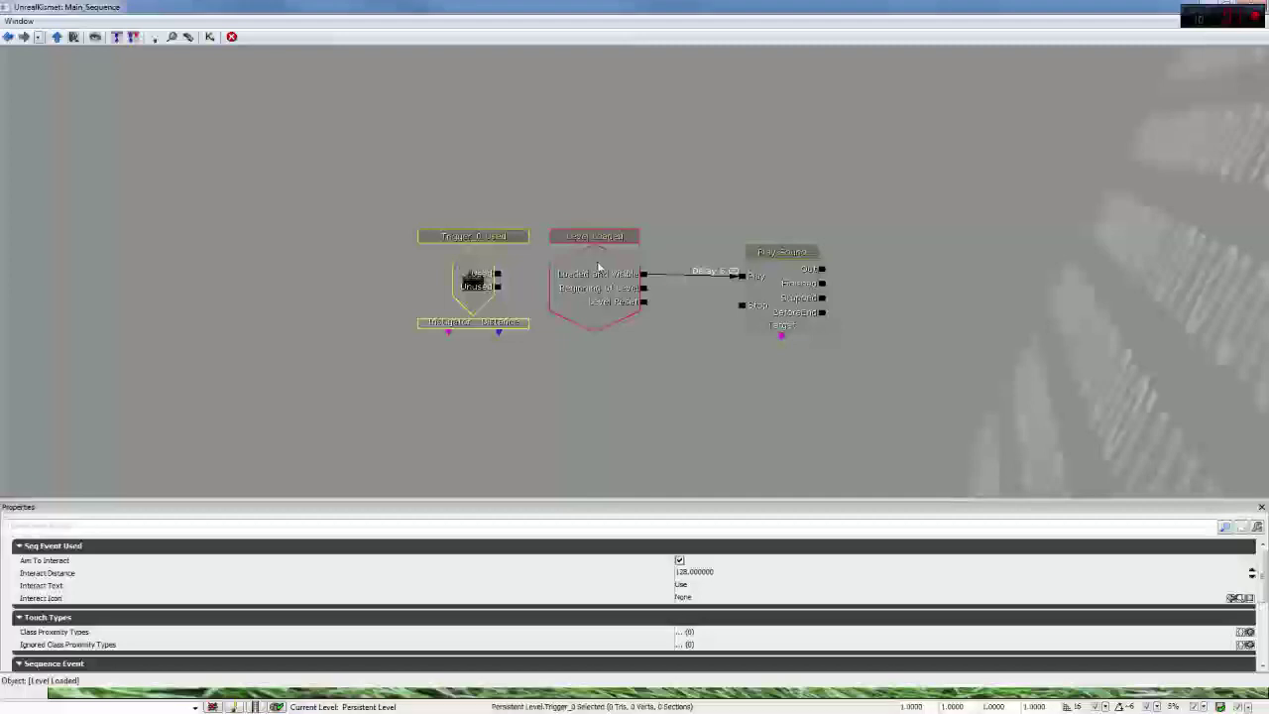
left_click(596, 293)
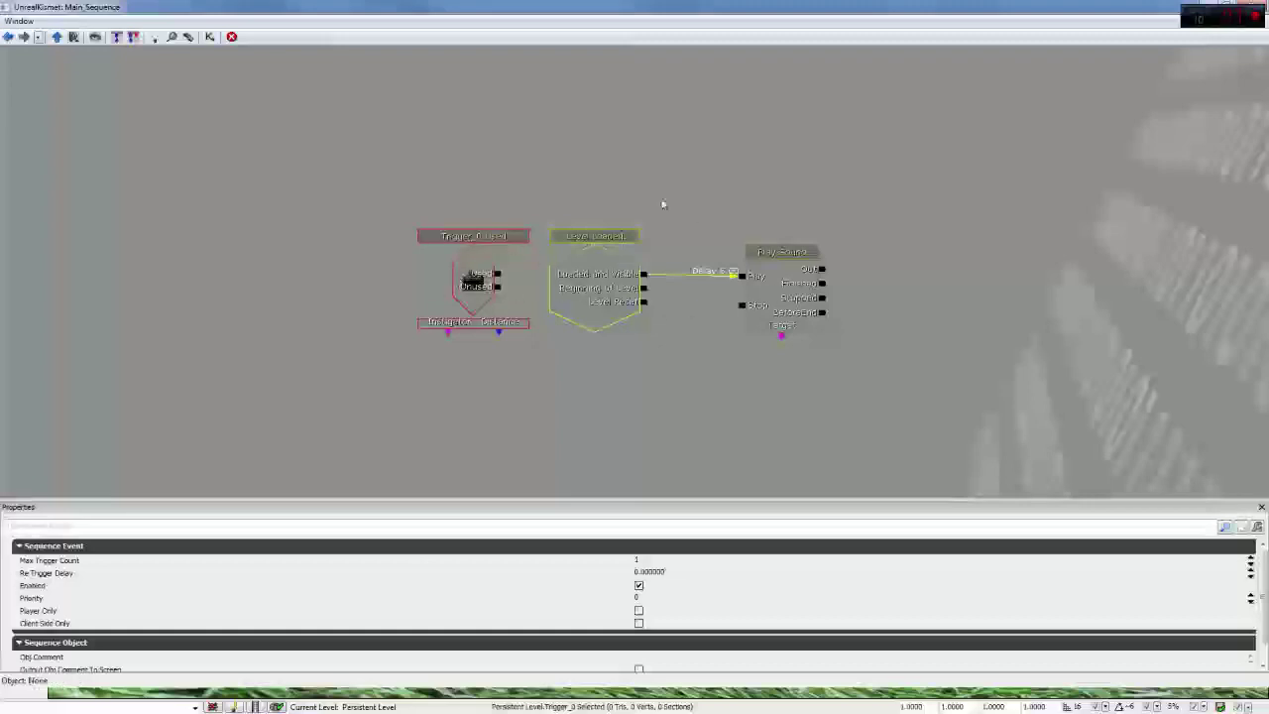
left_click(793, 283)
left_click(595, 297)
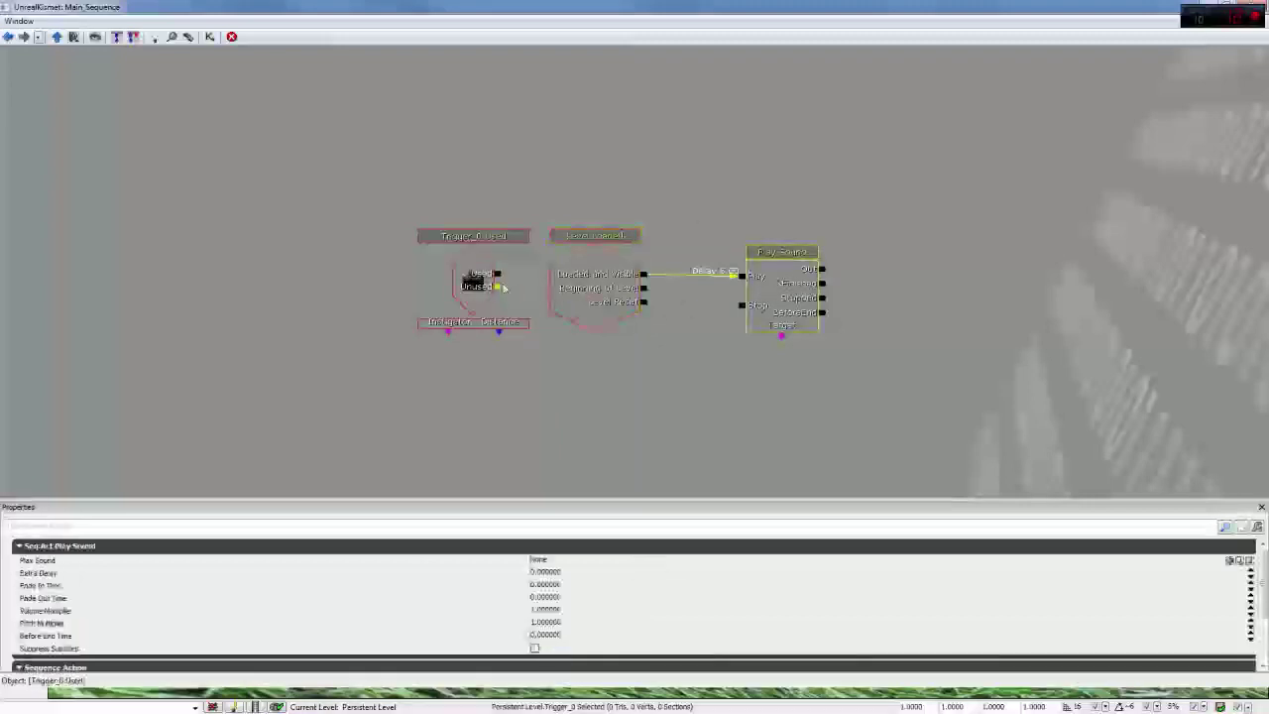
left_click(728, 226)
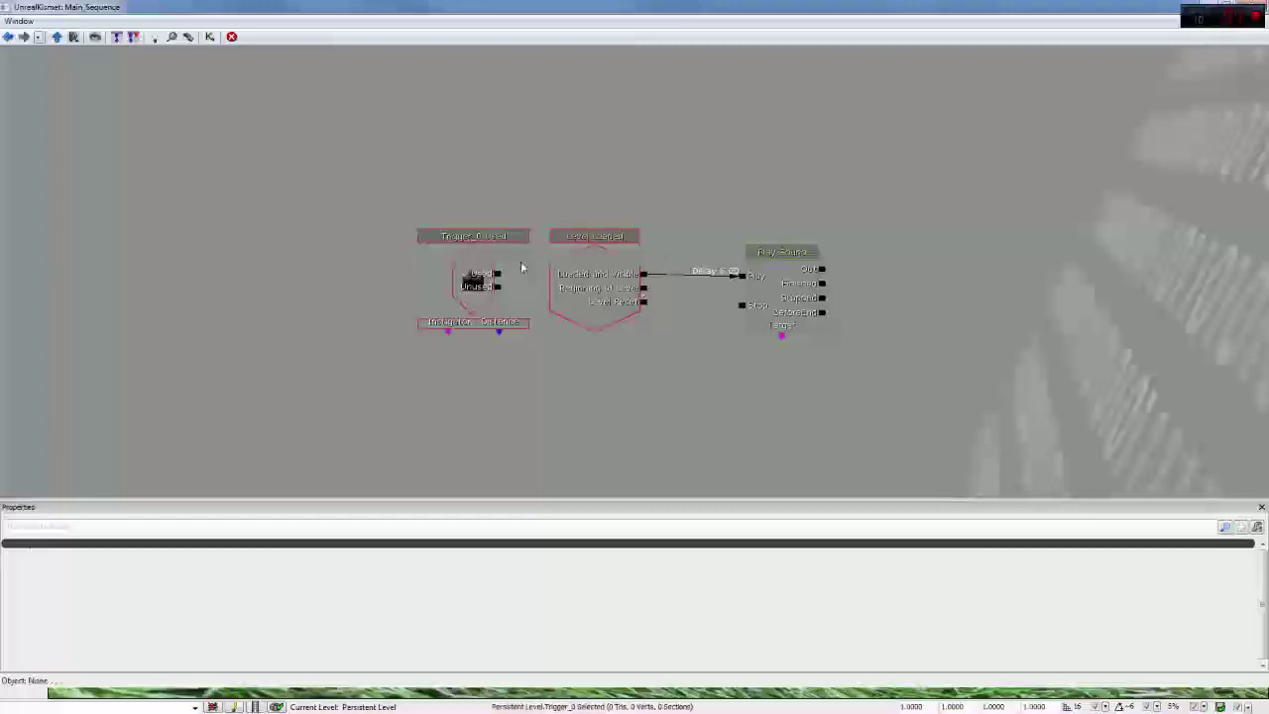
left_click(474, 282)
left_click(568, 417)
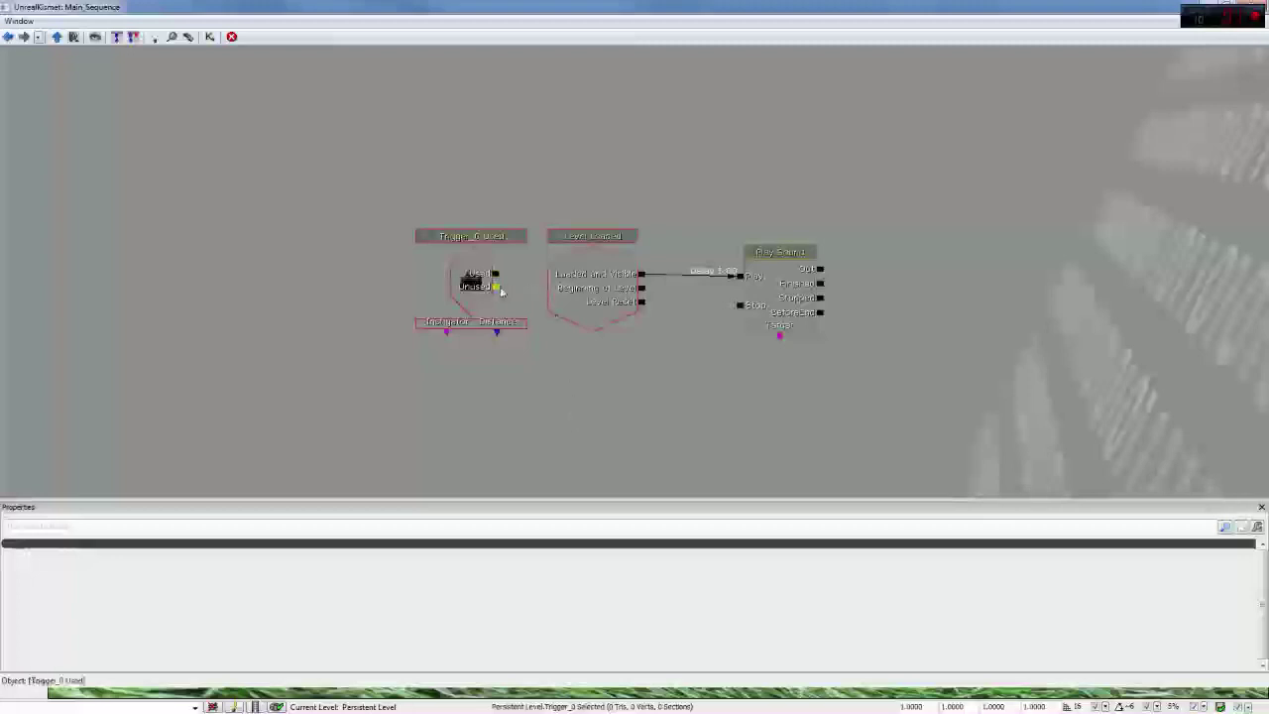
Step: Delete the Level Loaded event and move Trigger_0 Used closer to Play Sound
left_click(593, 287)
key("Delete")
left_click_drag(474, 295, 558, 289)
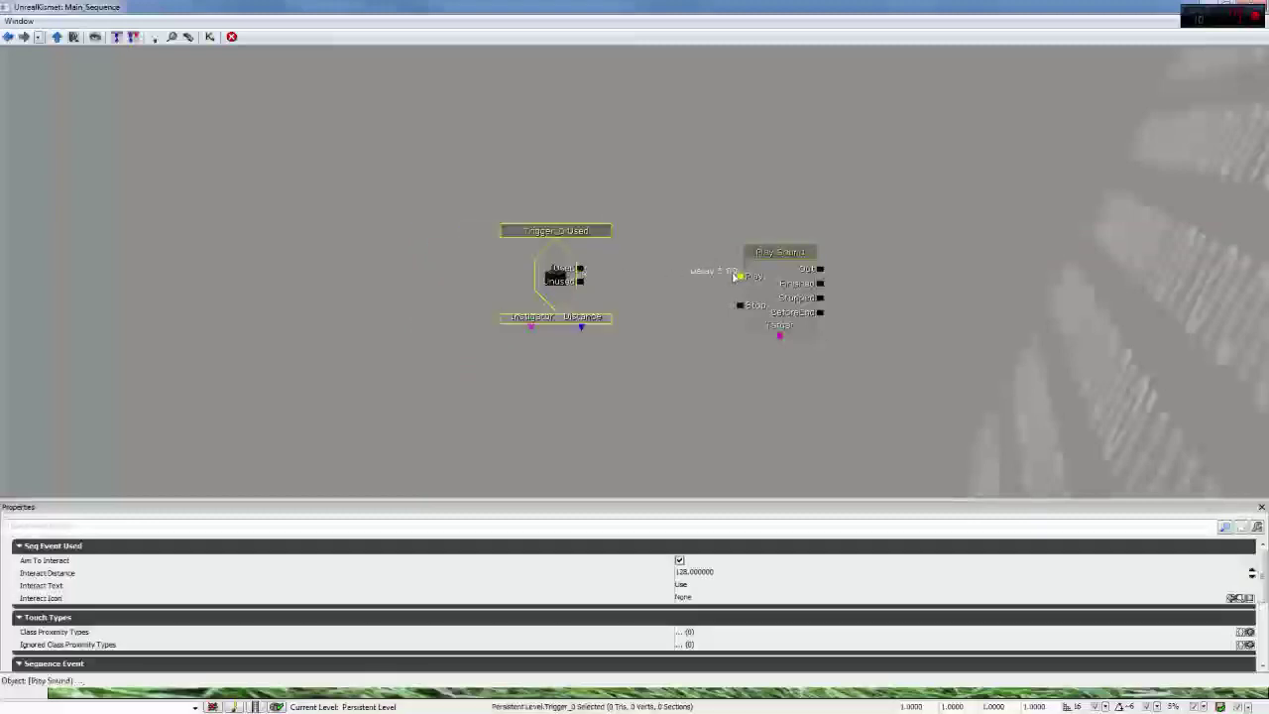
Step: Connect Trigger_0 Used's Used output to Play Sound's Play input
right_click(739, 277)
left_click(736, 283)
right_click(738, 279)
left_click(736, 286)
left_click_drag(738, 276, 581, 268)
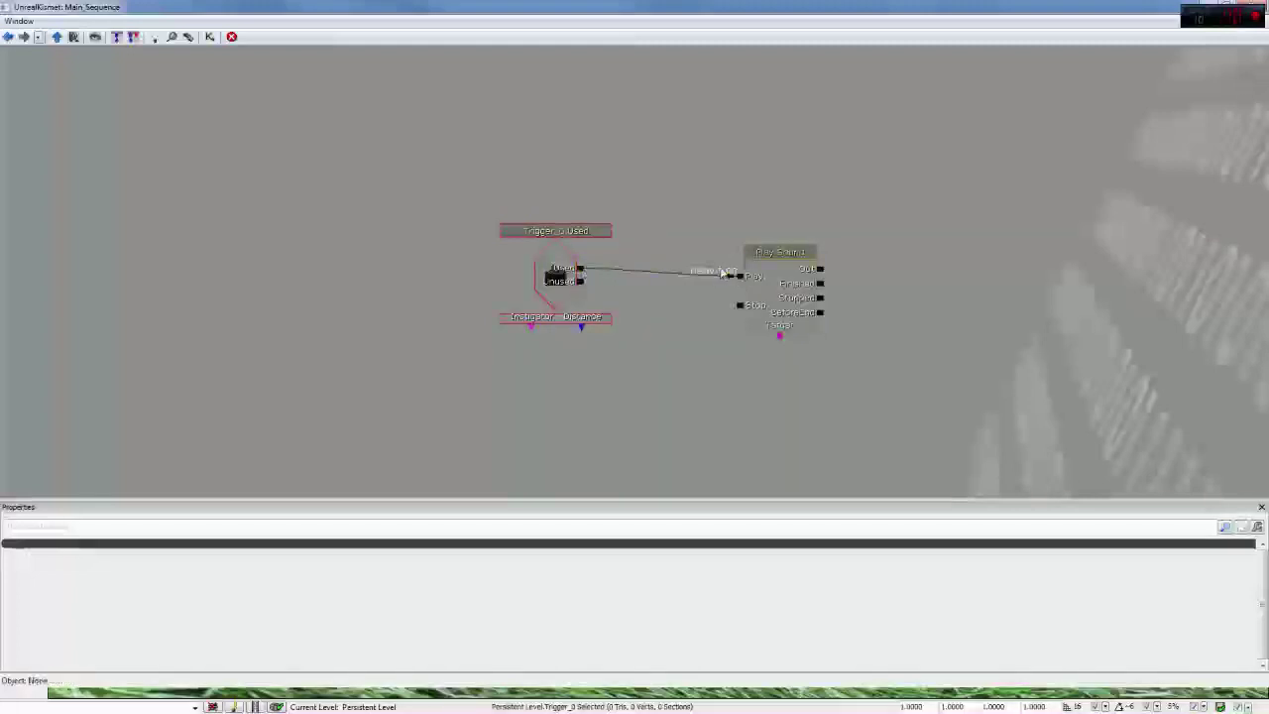
Step: Set the activation delay on the link into Play to 0
right_click(731, 249)
left_click(722, 339)
right_click(741, 276)
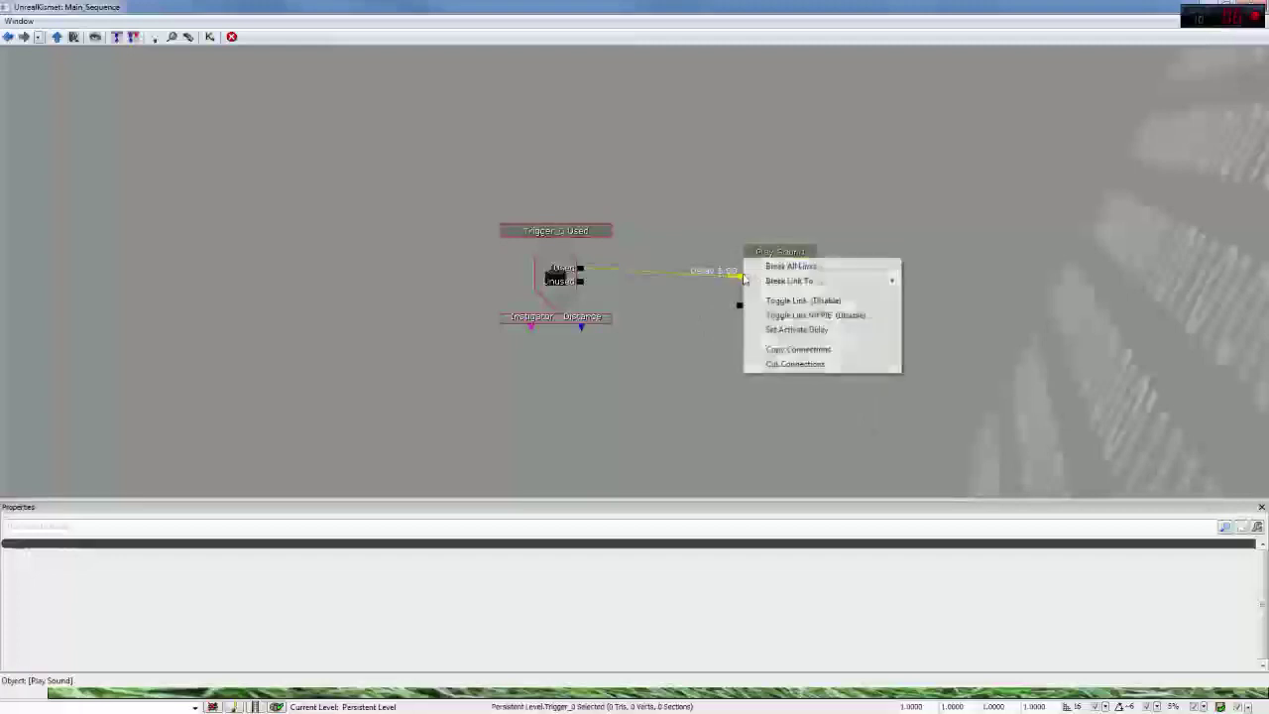
left_click(802, 330)
type("0")
left_click(703, 396)
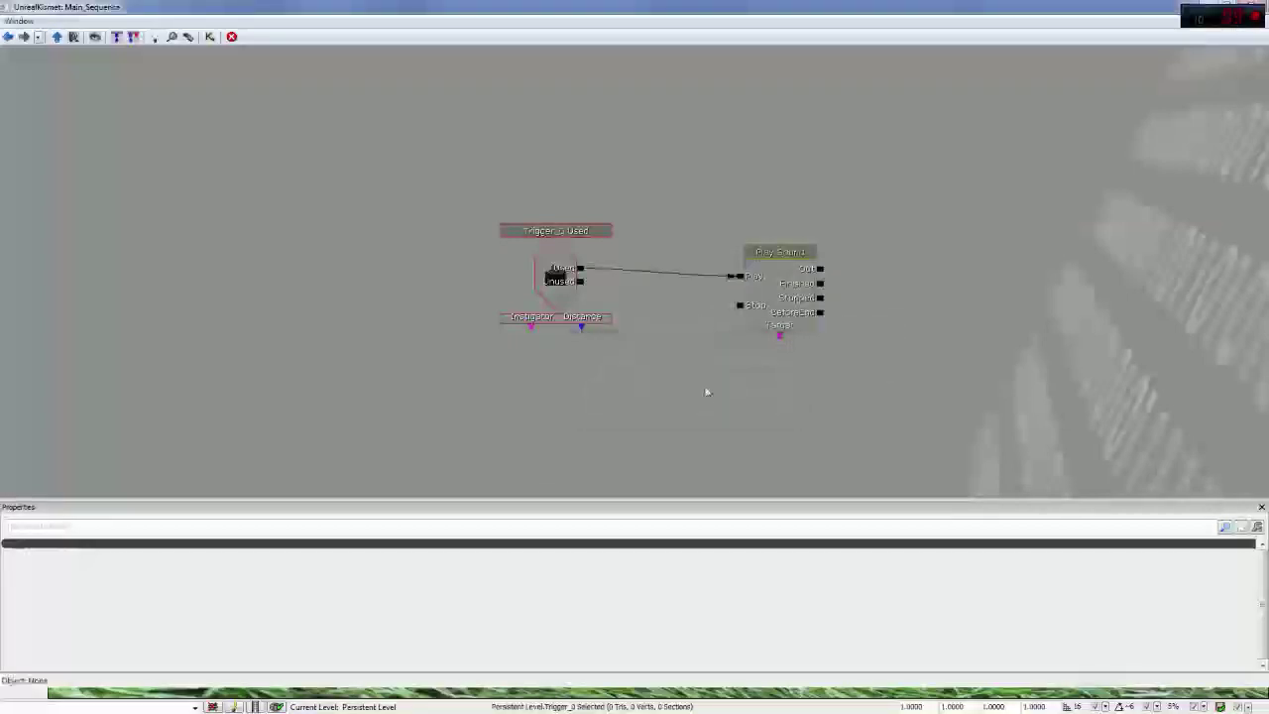
Step: Break all links into Play, then wire Used to Stop and Unused to Play
right_click(741, 276)
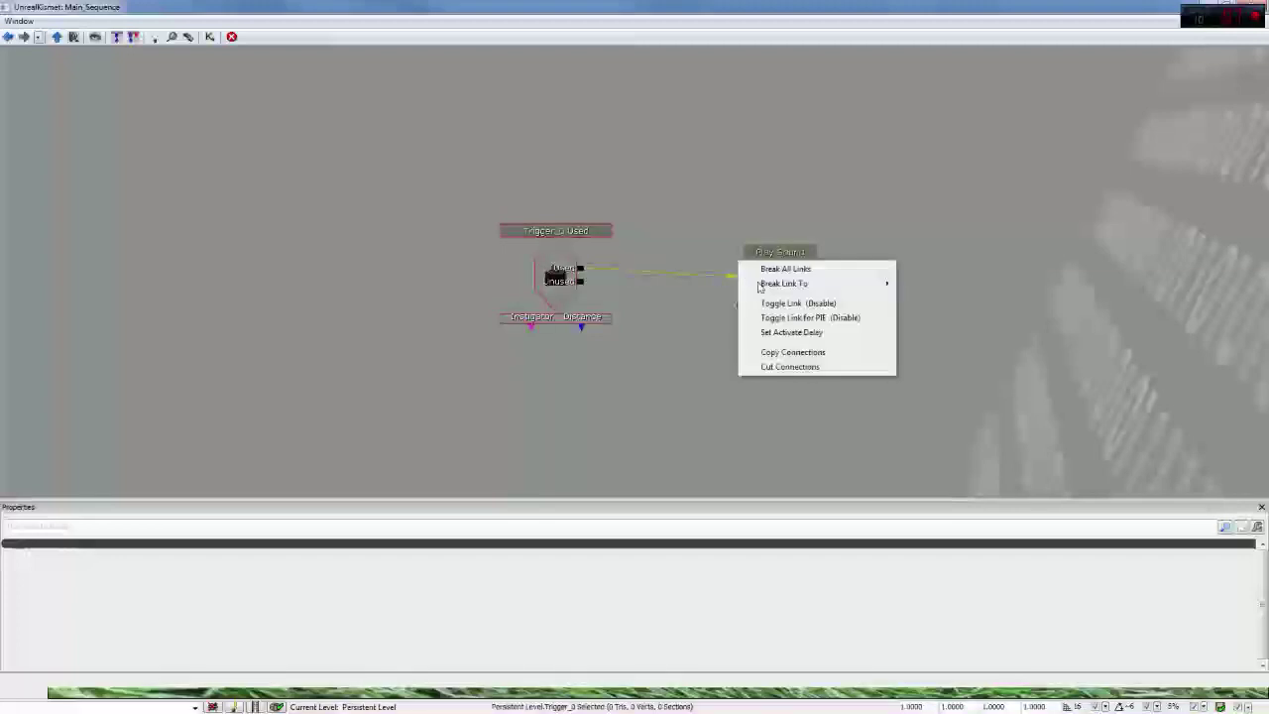
left_click(785, 269)
left_click_drag(581, 268, 739, 307)
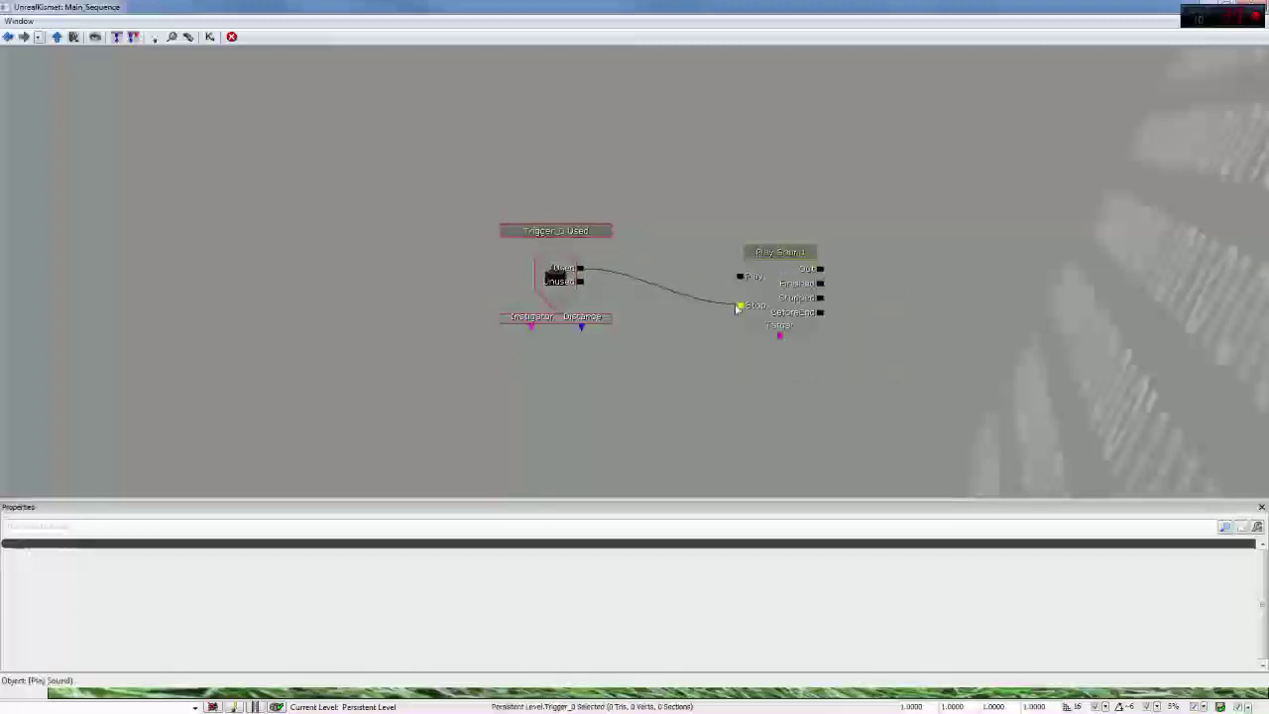
left_click_drag(581, 280, 740, 277)
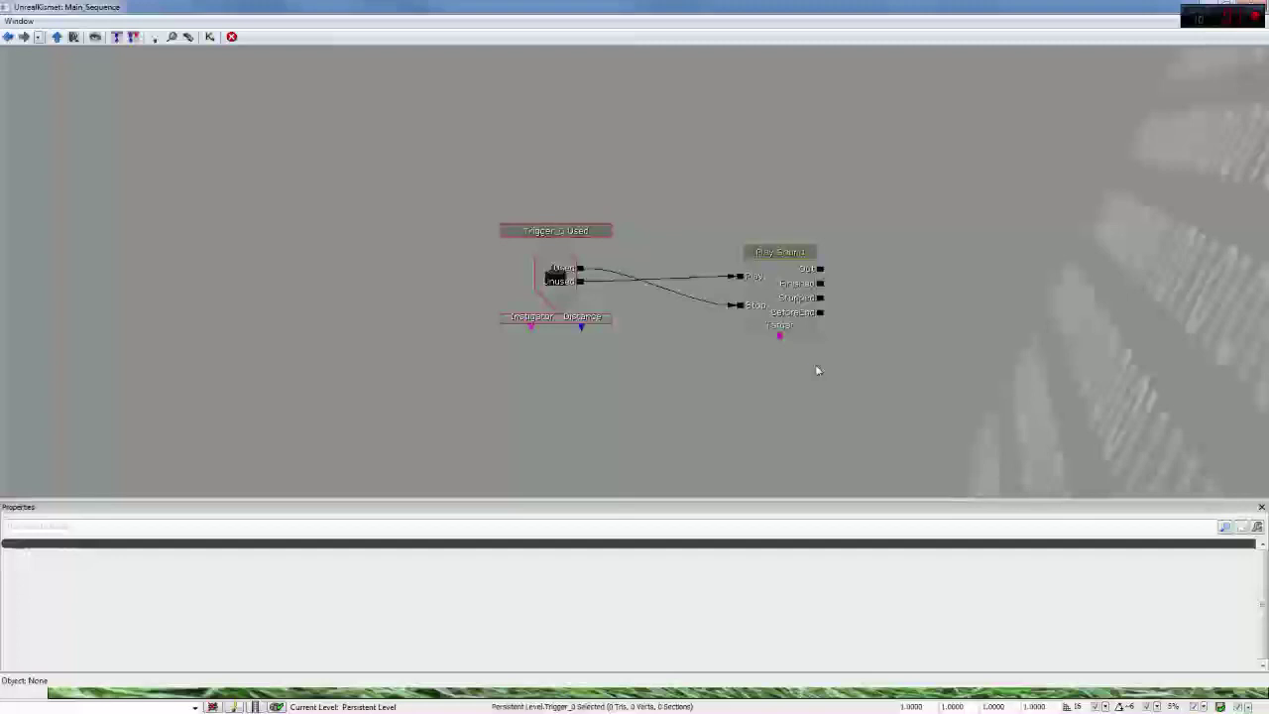
left_click_drag(833, 334, 827, 370)
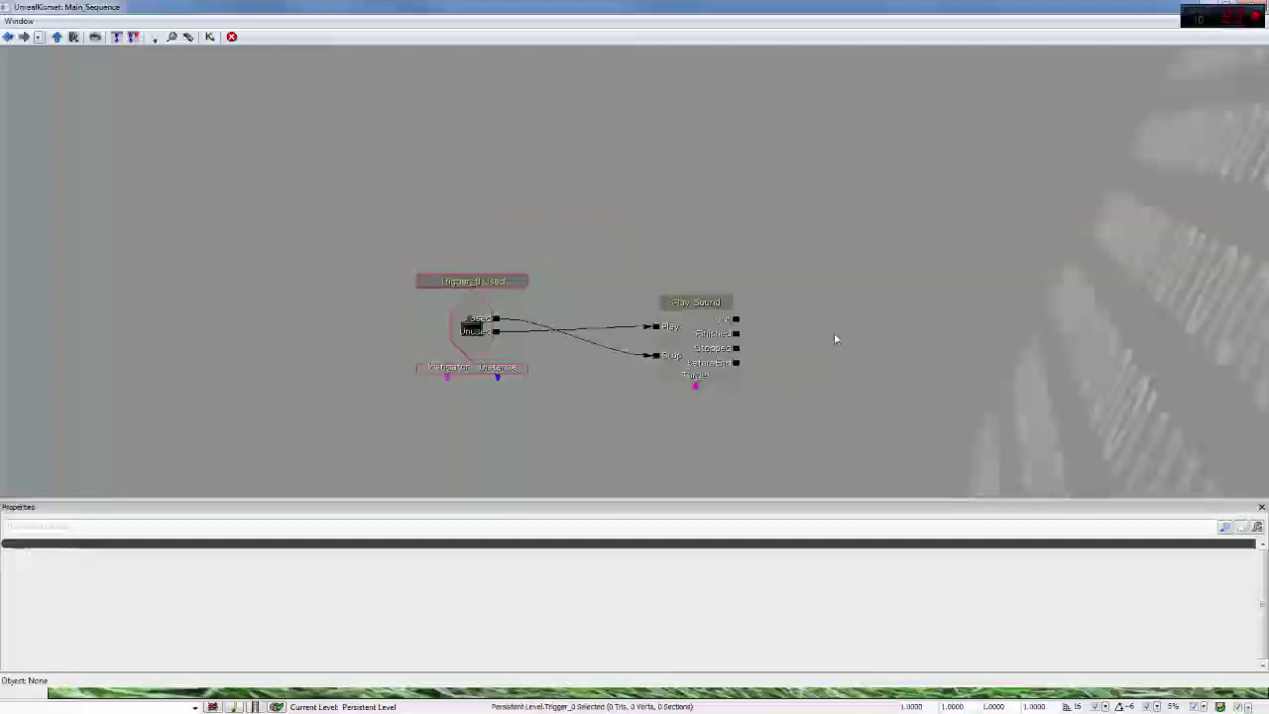
Step: Break all links on Play Sound's Play and Stop inputs from Trigger_0 Used
left_click_drag(842, 347, 851, 329)
left_click(487, 317)
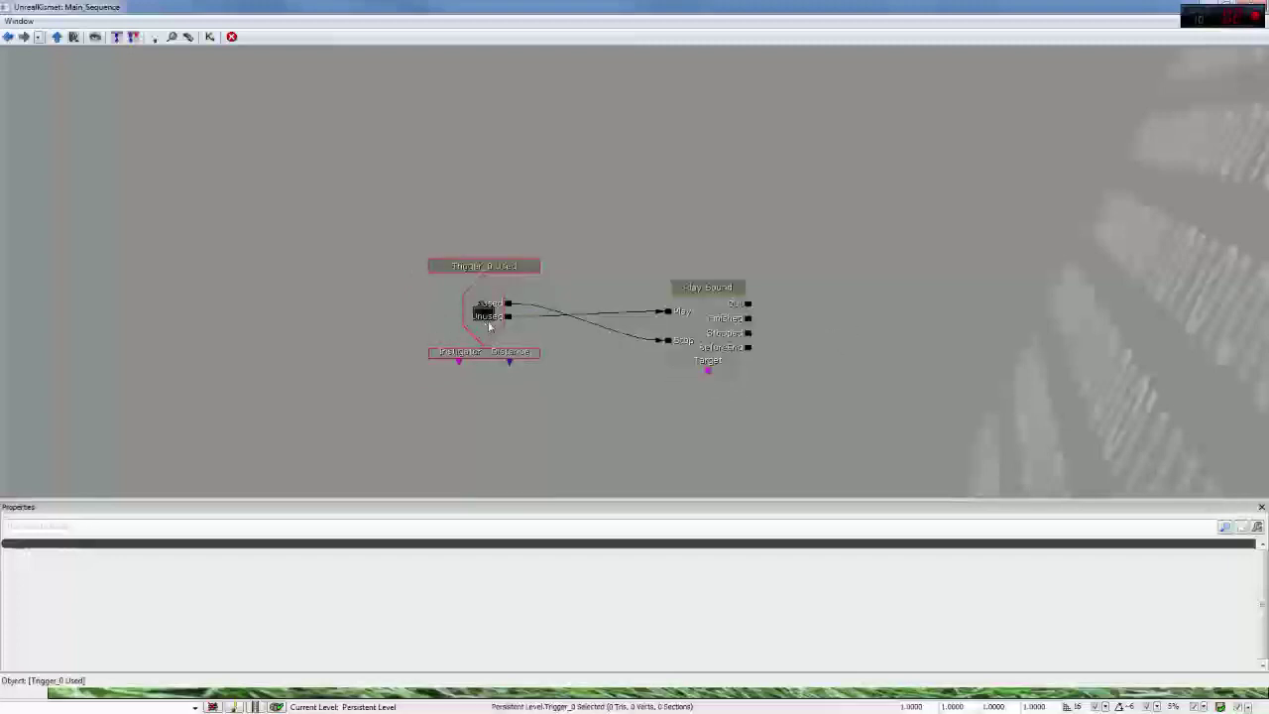
right_click(672, 314)
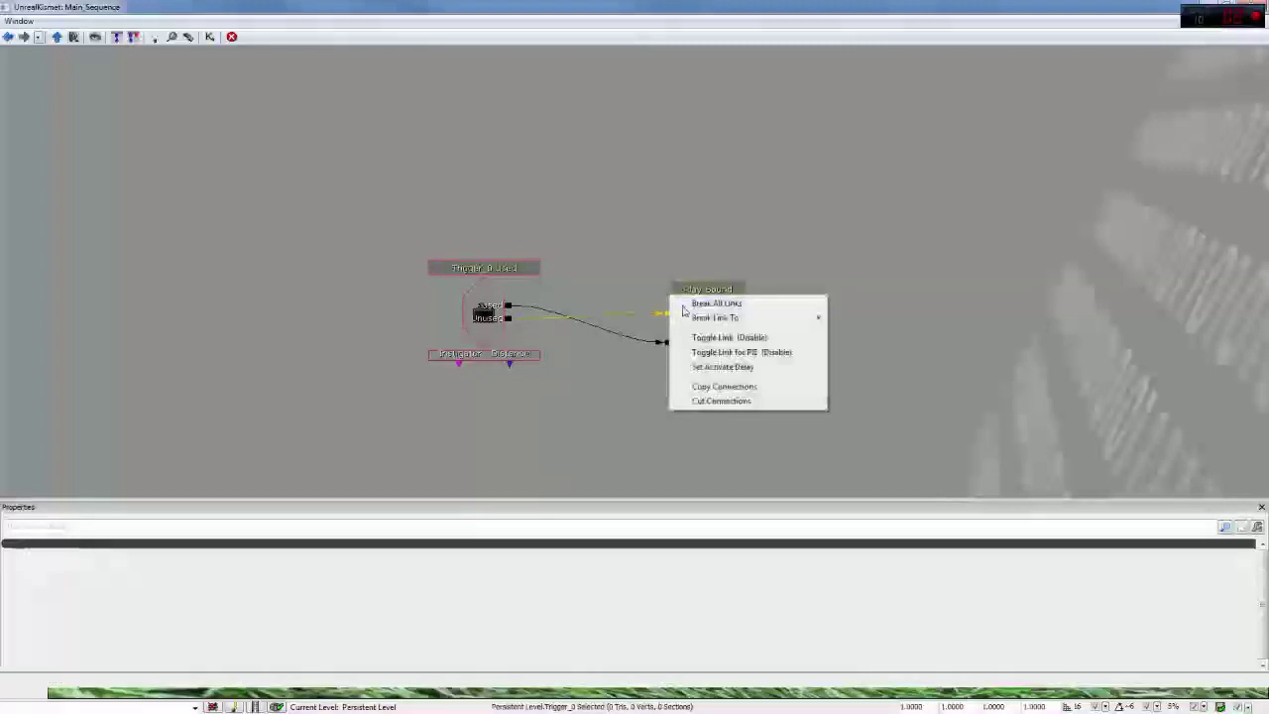
left_click(694, 301)
right_click(670, 341)
left_click(712, 335)
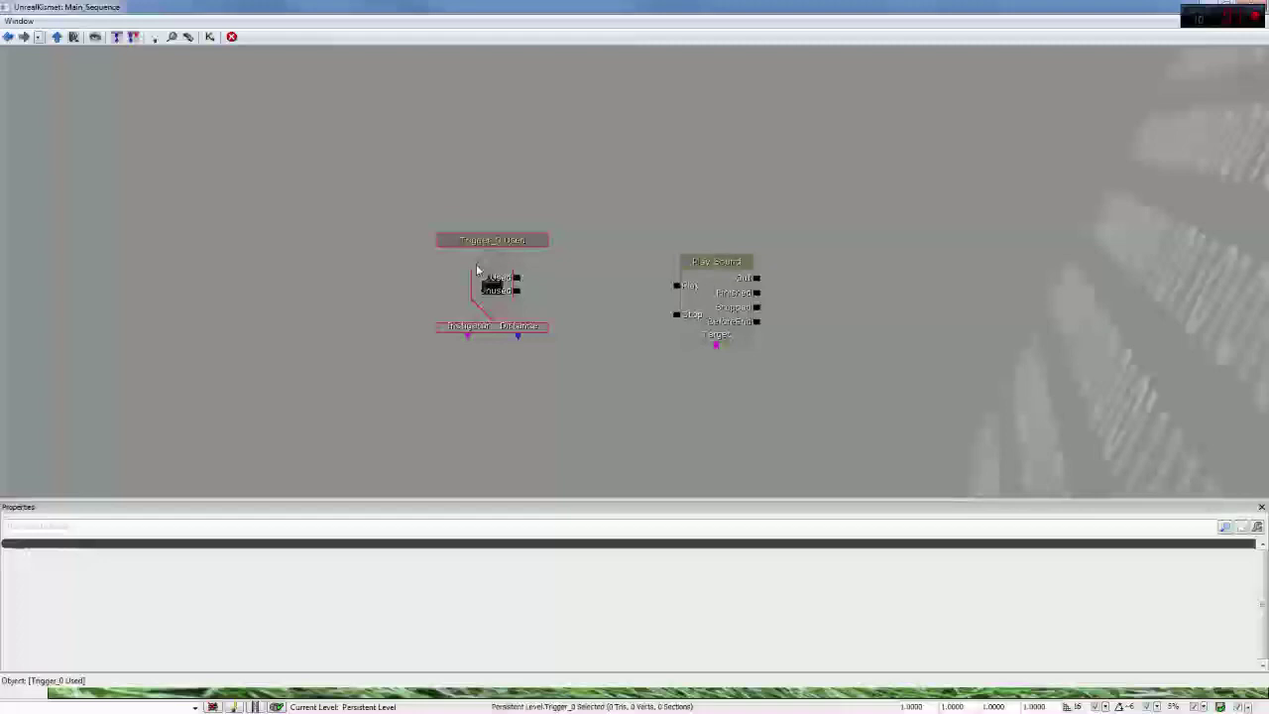
Step: Select the rock above the cave and add a StaticMeshActor_12 object variable to the graph
key("super+Down")
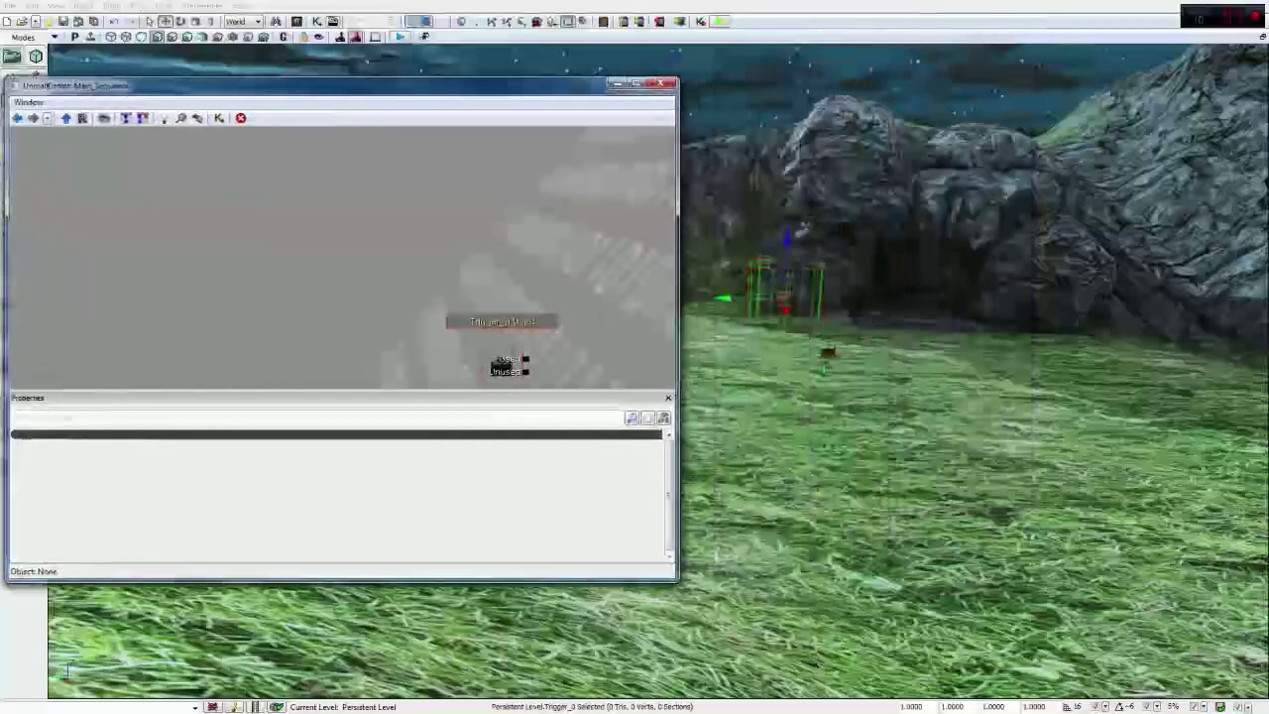
left_click(899, 261)
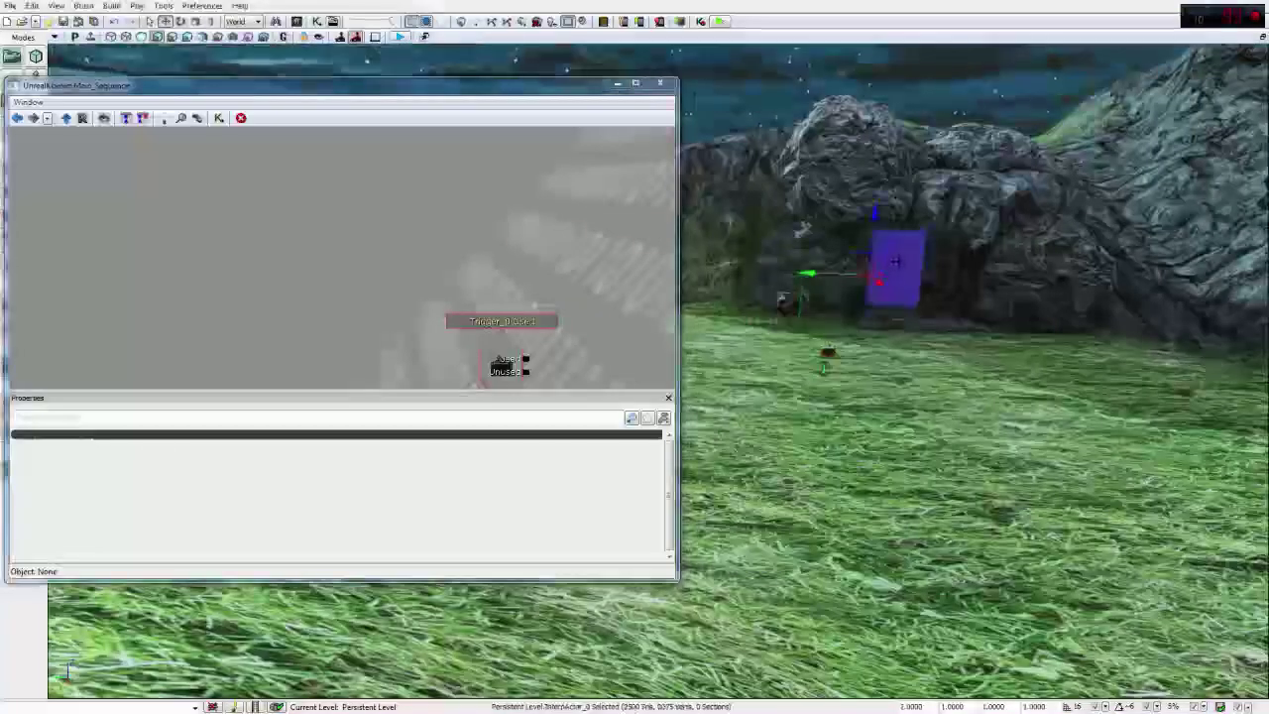
left_click(881, 191)
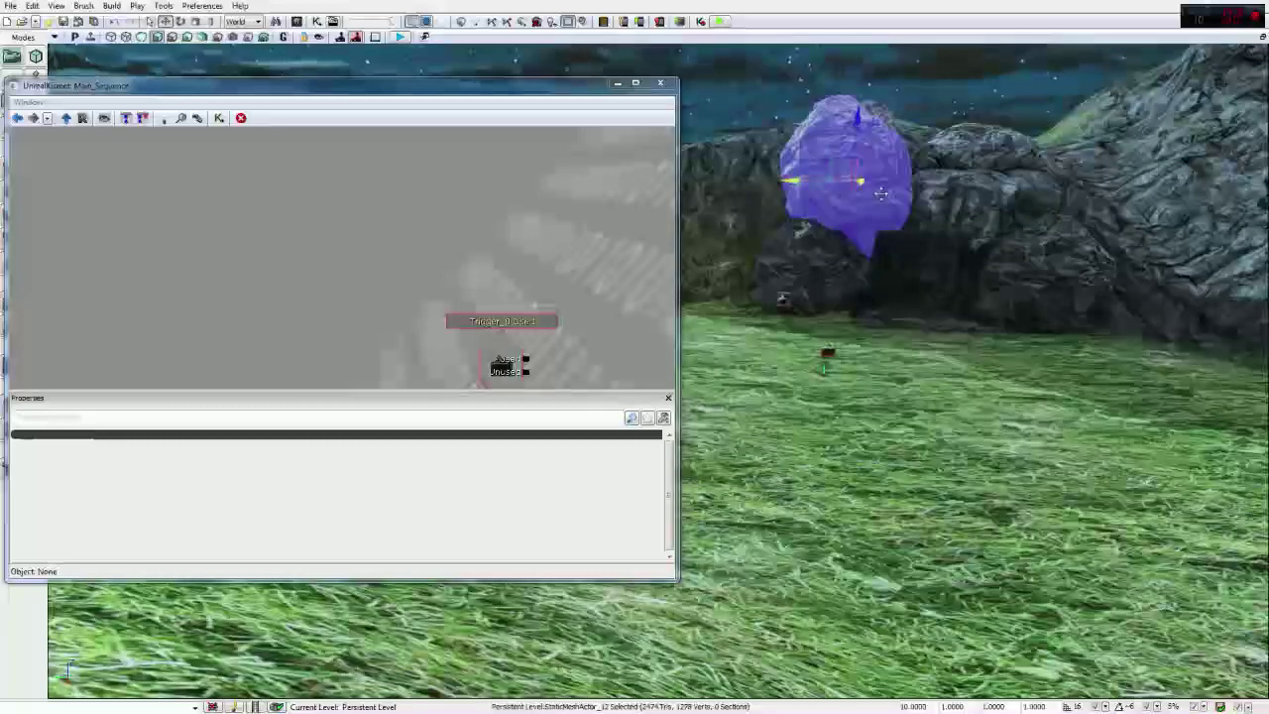
left_click_drag(433, 257, 354, 173)
right_click(548, 241)
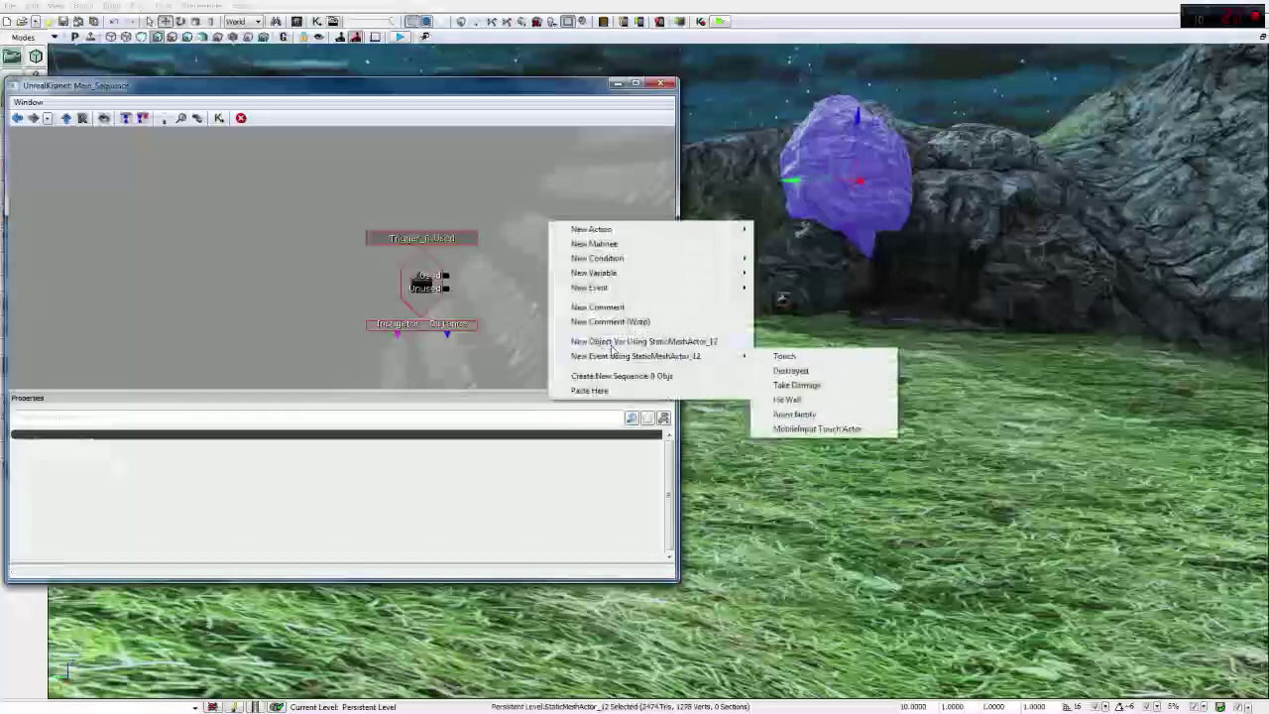
left_click(625, 340)
Step: Place the StaticMeshActor_12 variable below Play Sound and link it to the Target input
left_click(636, 83)
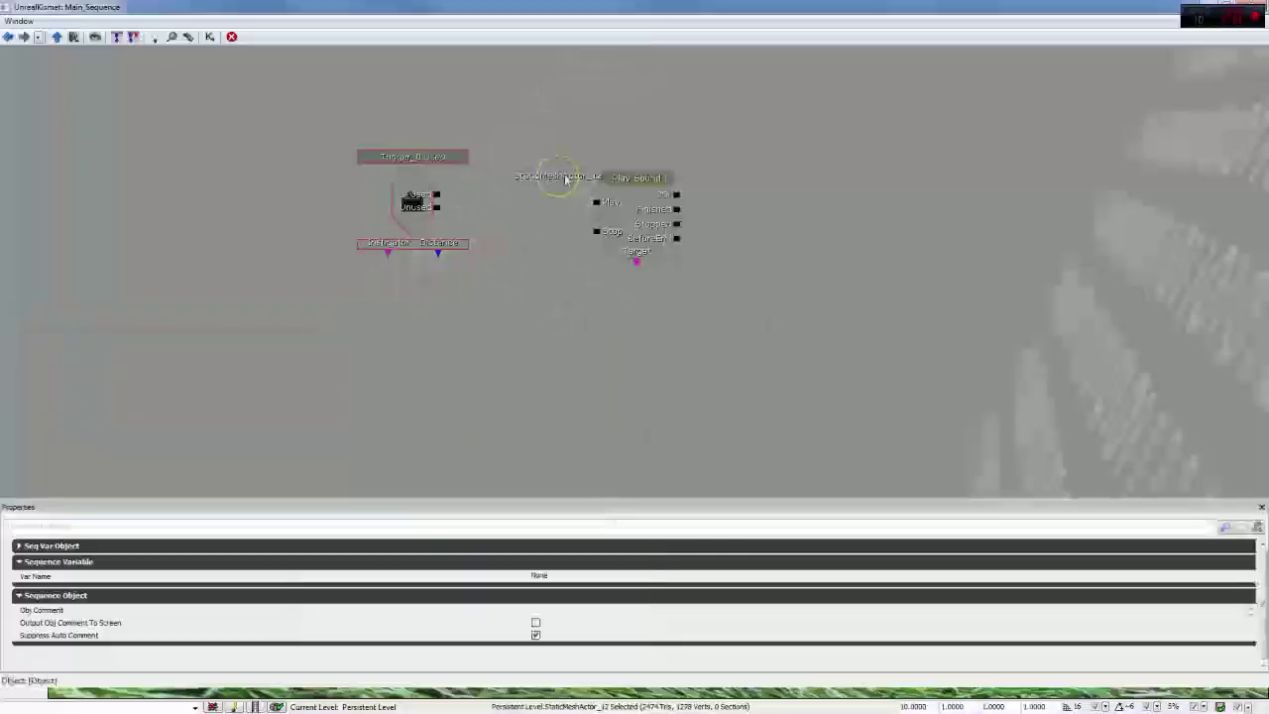
left_click_drag(558, 175, 620, 310)
left_click_drag(637, 261, 622, 309)
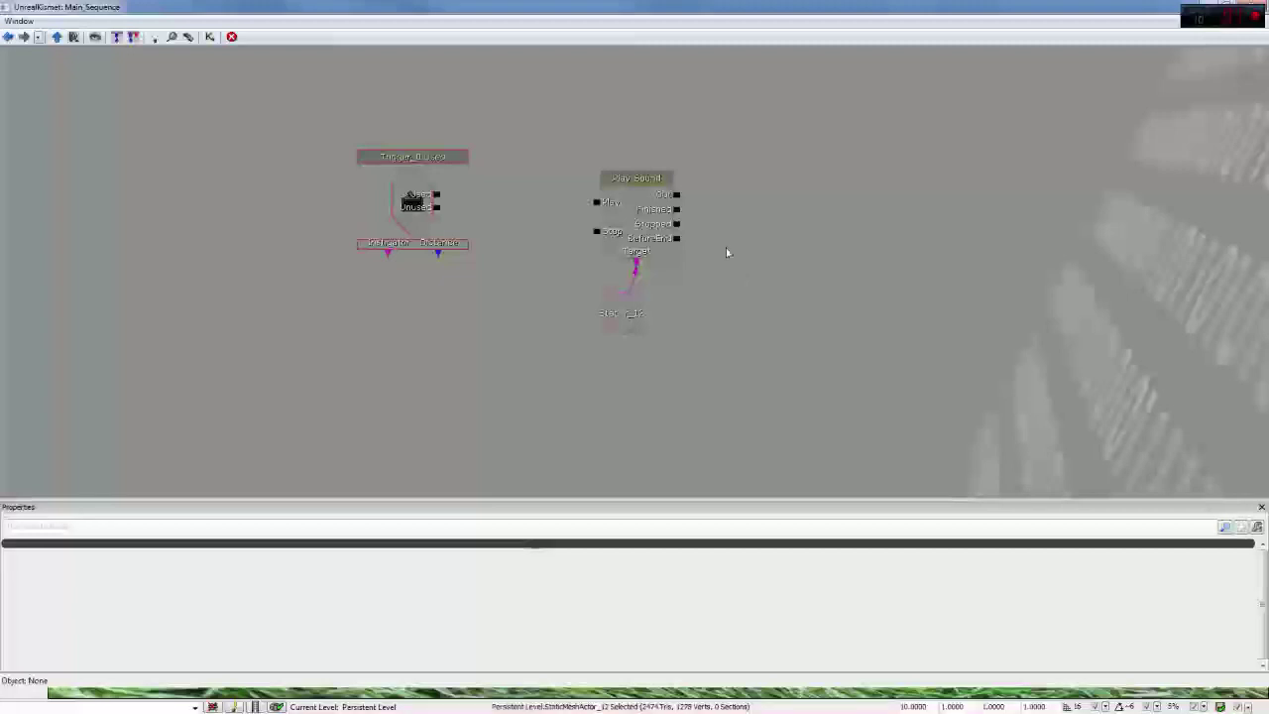
left_click_drag(639, 228, 628, 238)
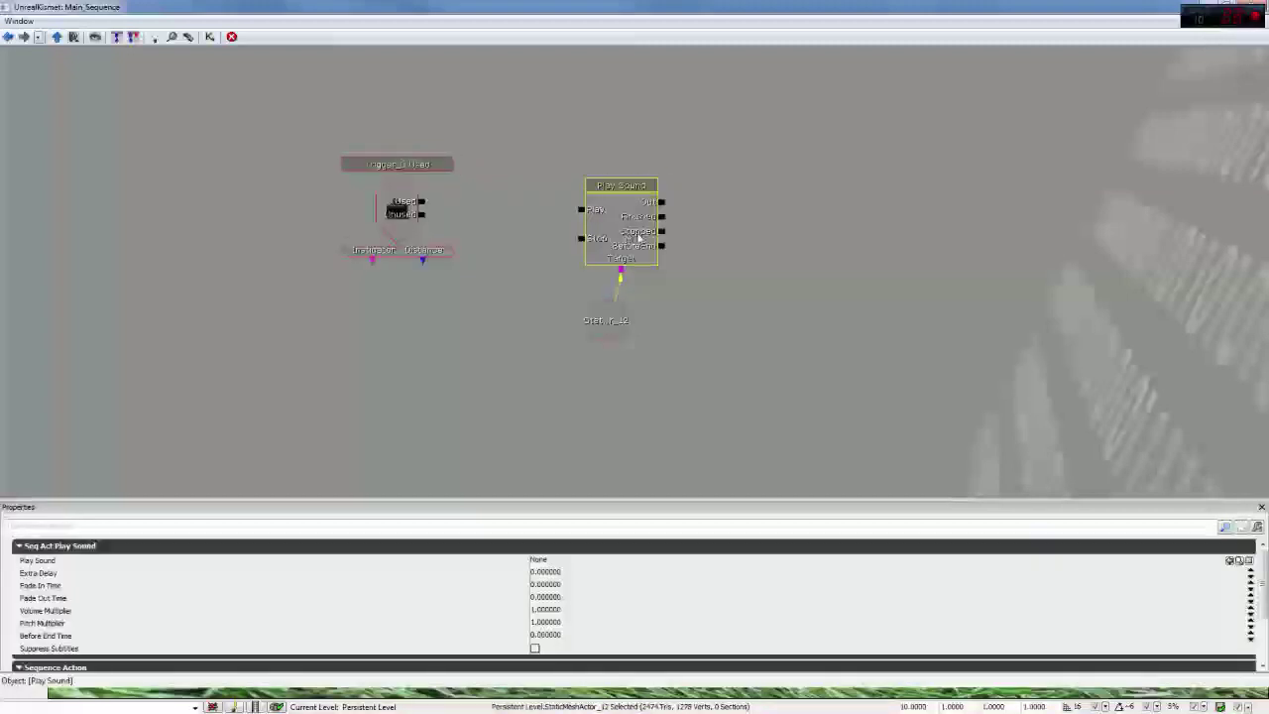
left_click(675, 296)
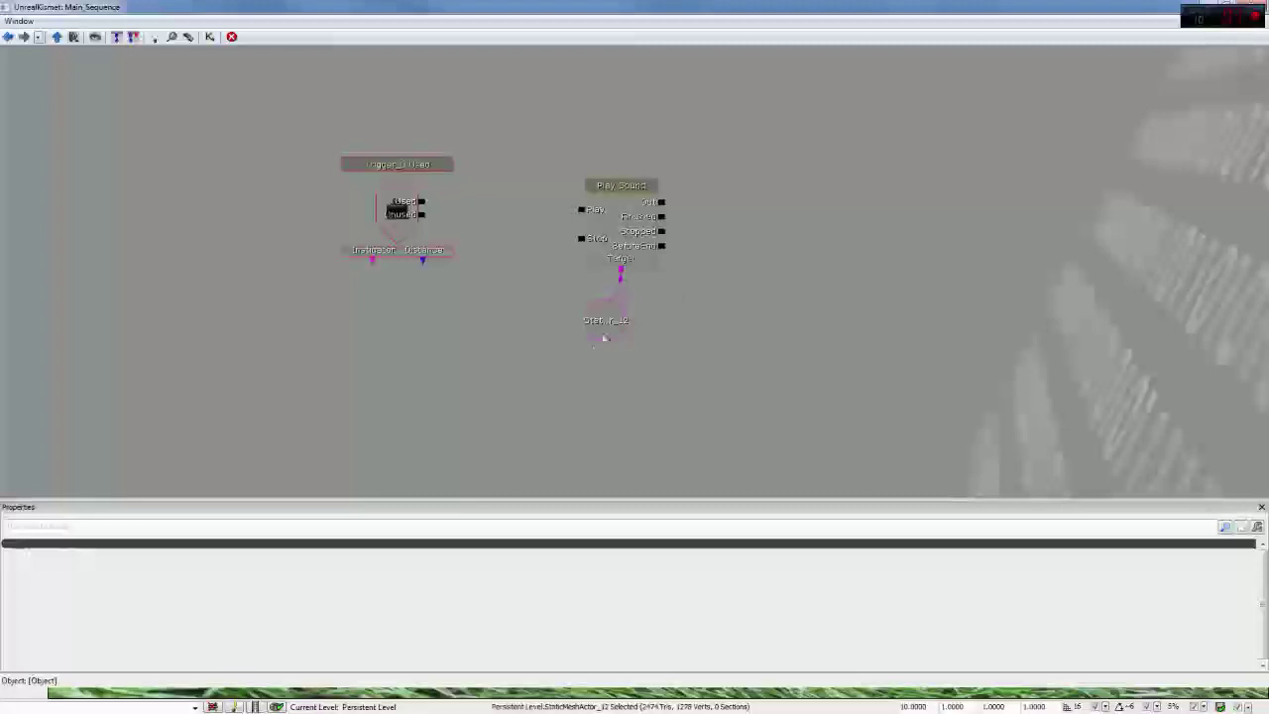
key("super+Down")
left_click(710, 210)
left_click_drag(625, 229, 466, 174)
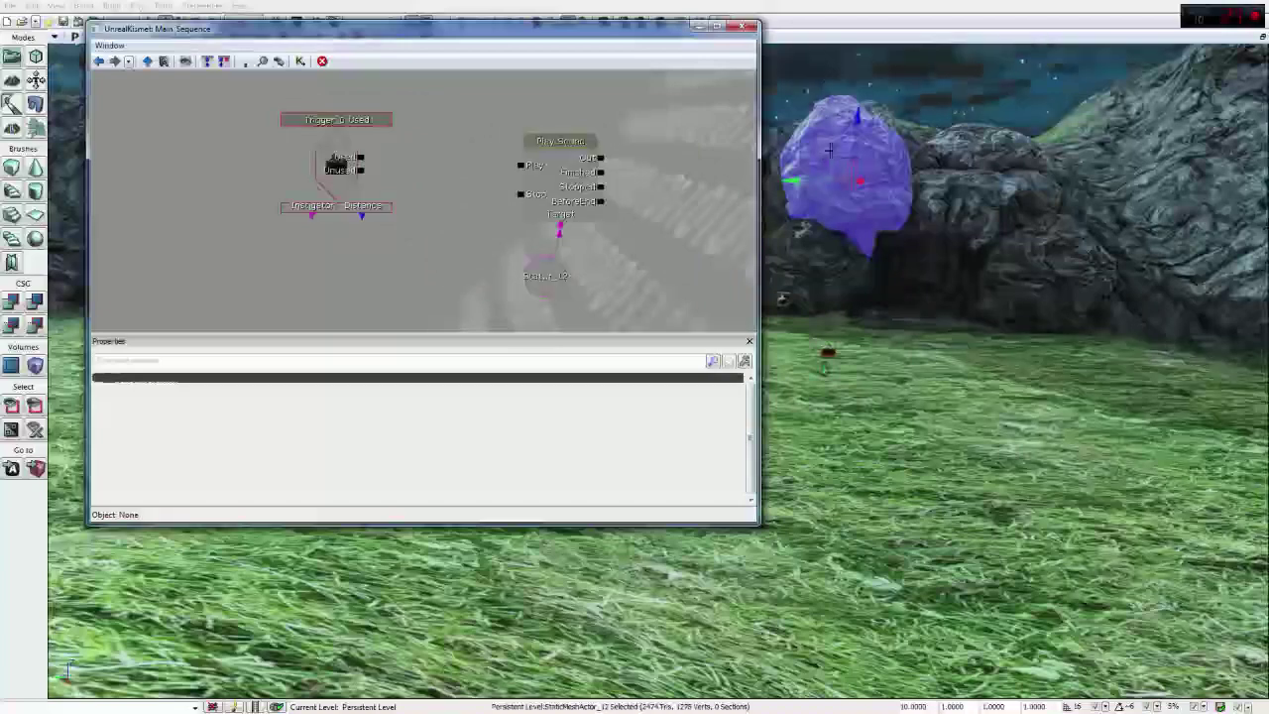
left_click(833, 160)
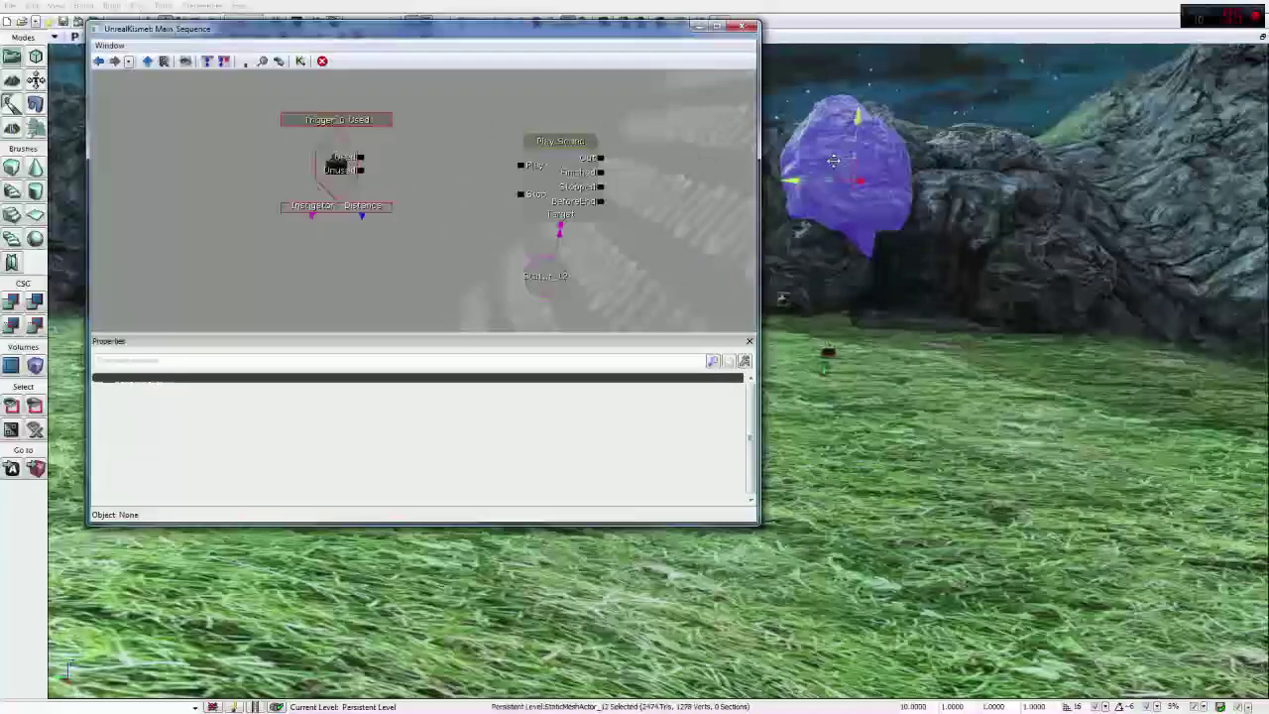
left_click(718, 30)
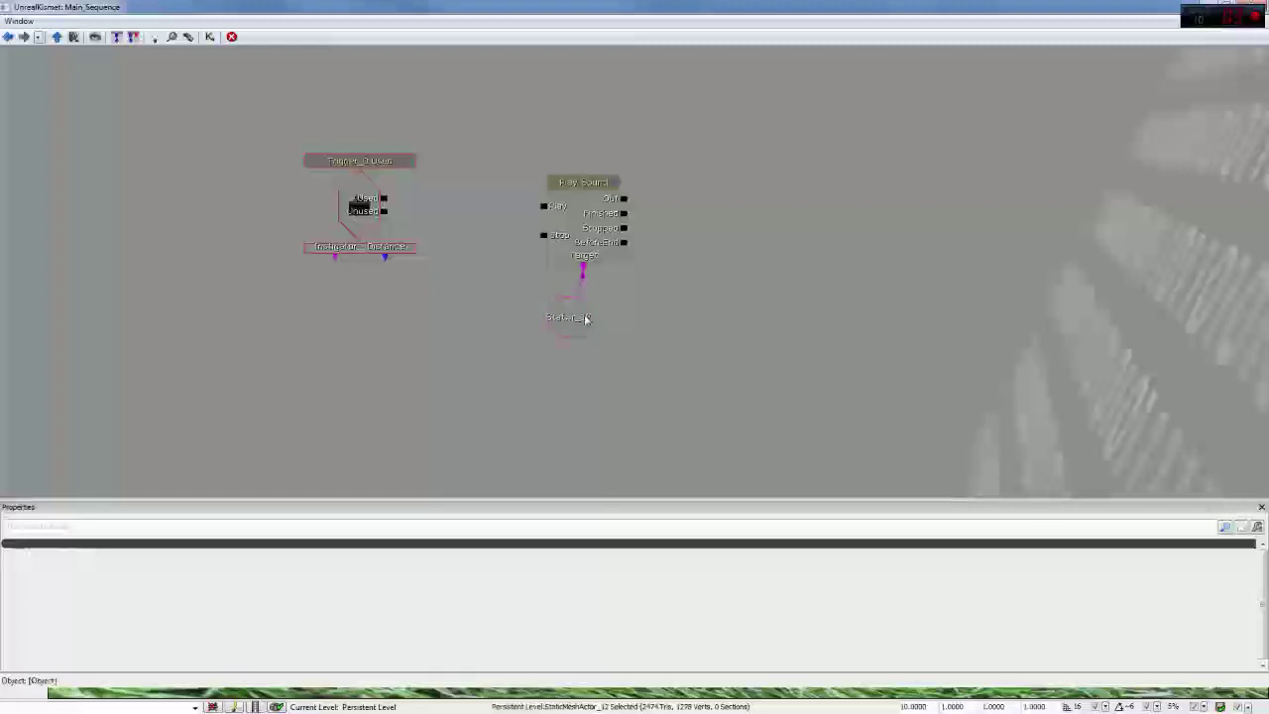
left_click_drag(632, 309, 662, 293)
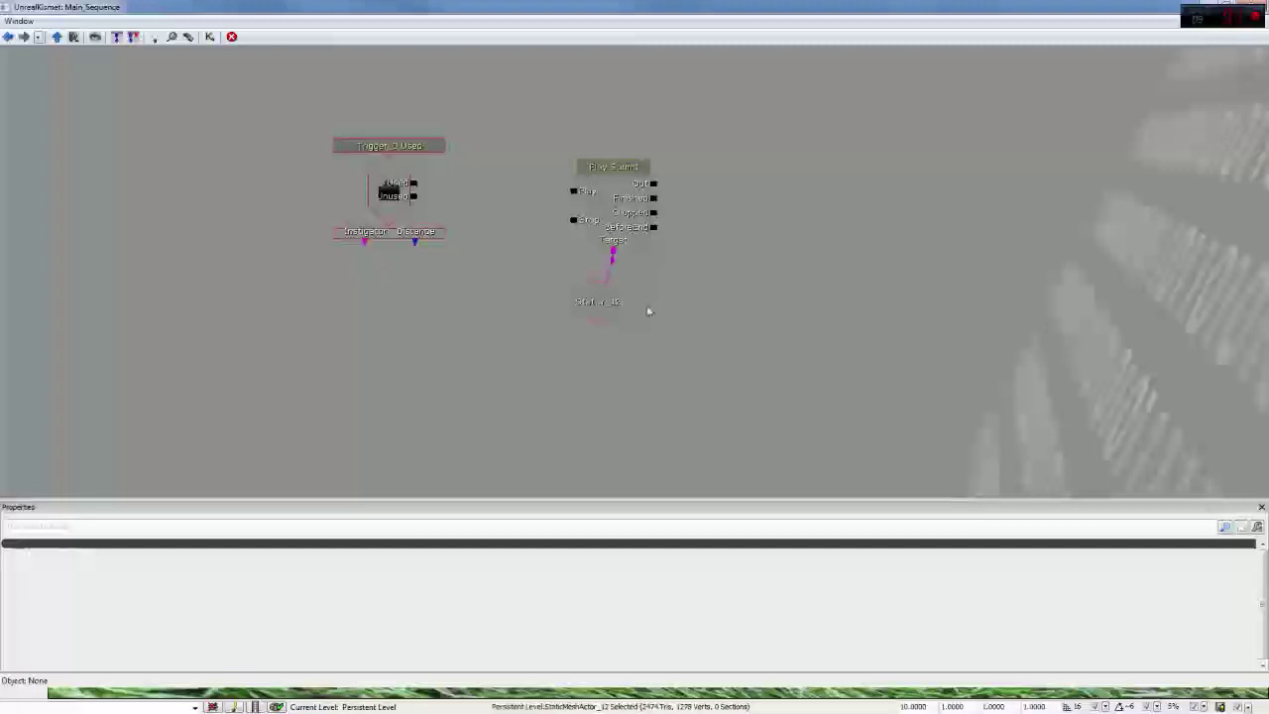
left_click_drag(482, 331, 537, 340)
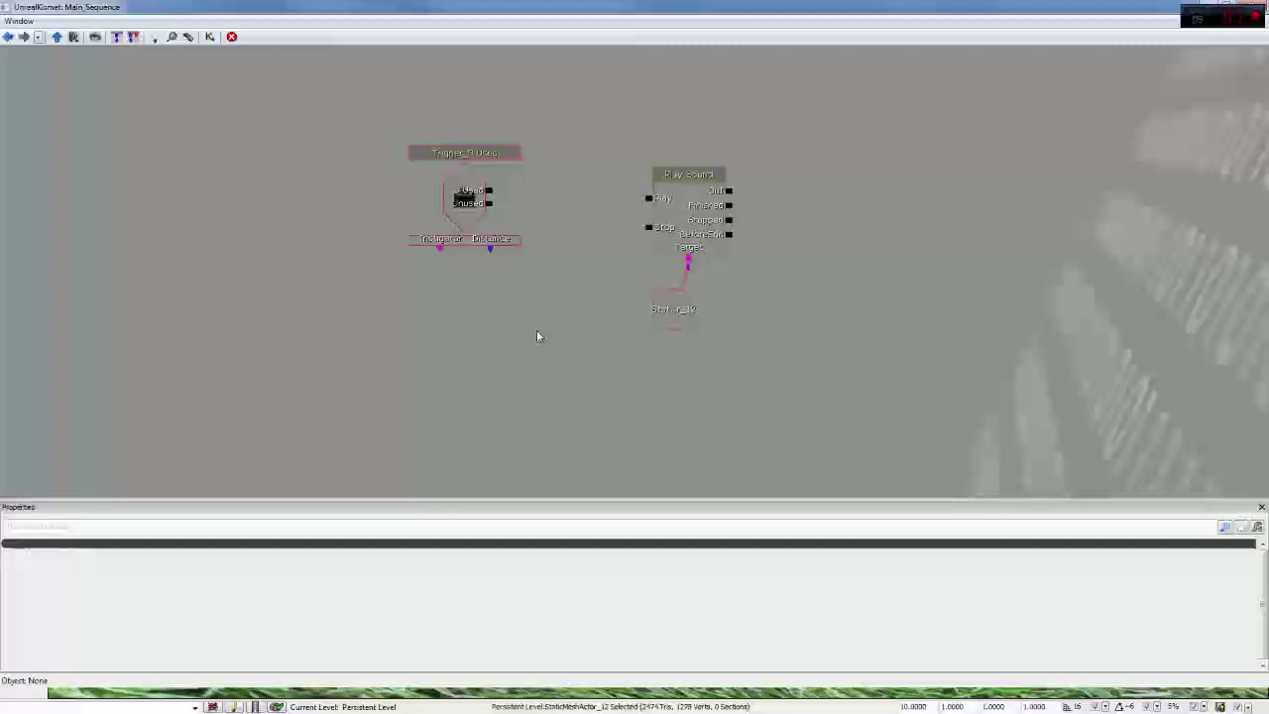
Step: Select Play Sound and browse its Properties panel, including which sound it plays
left_click(671, 234)
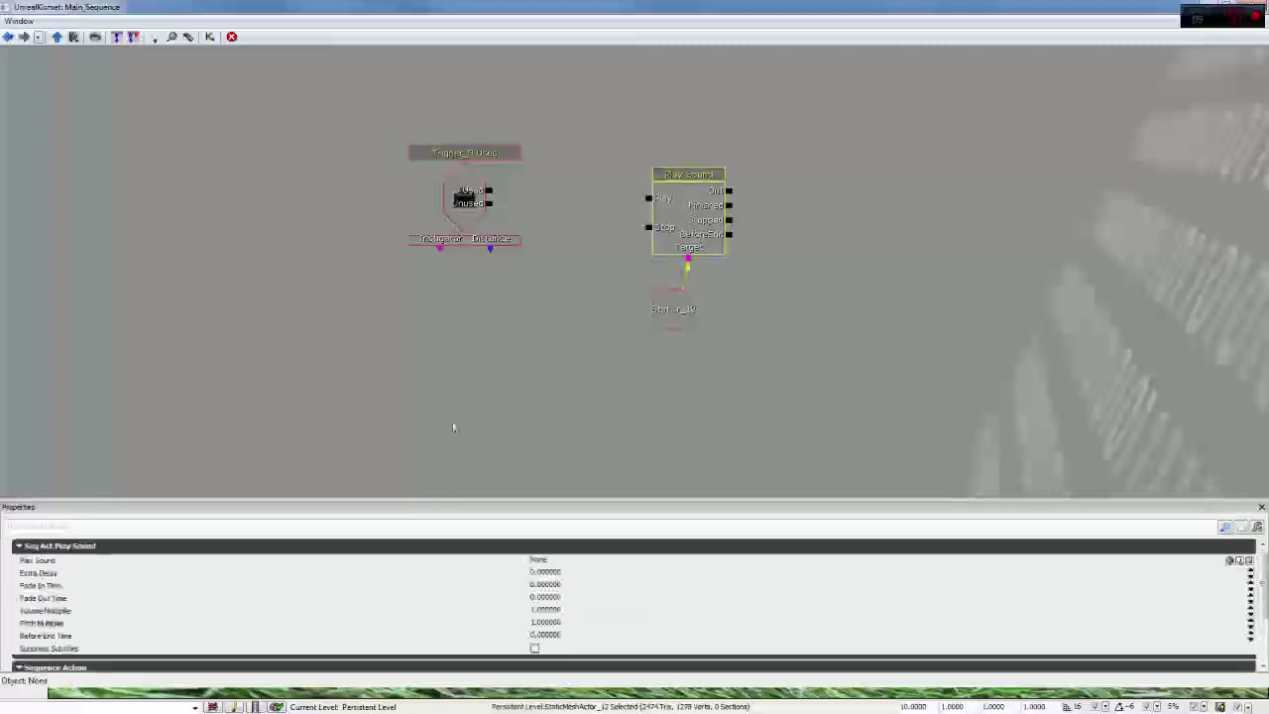
left_click_drag(1265, 579, 1263, 629)
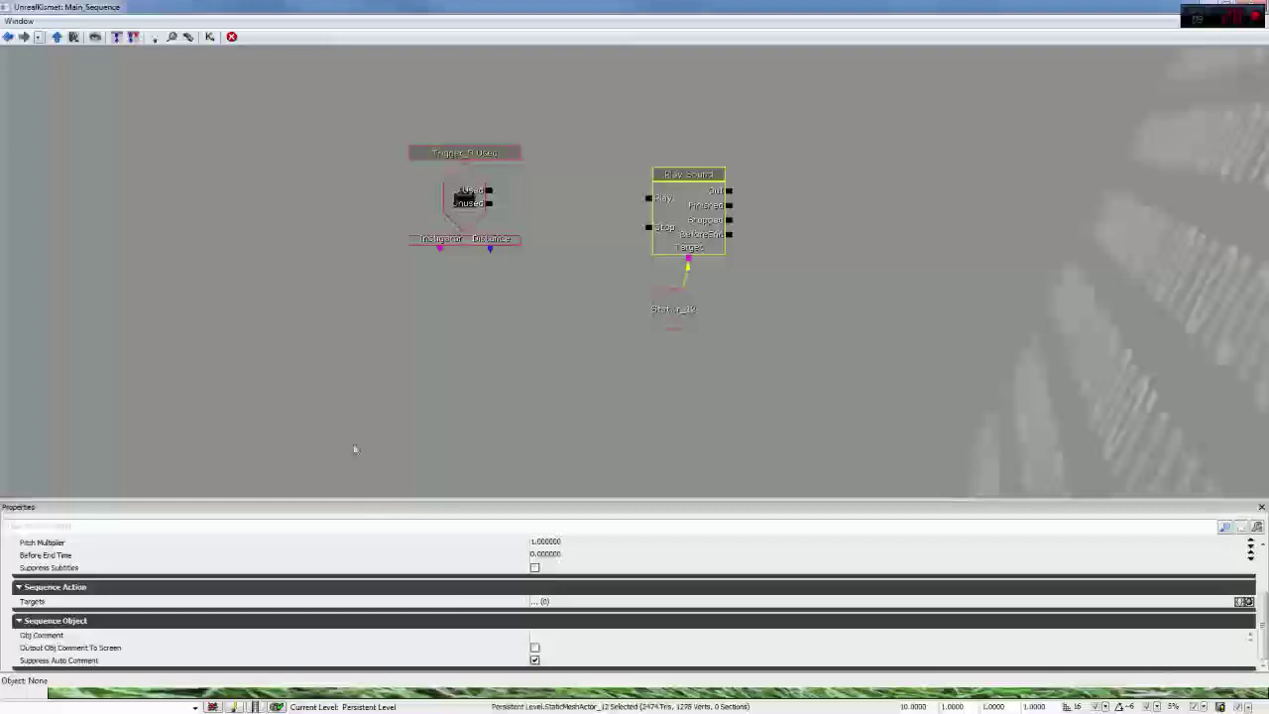
left_click_drag(1264, 621, 1263, 588)
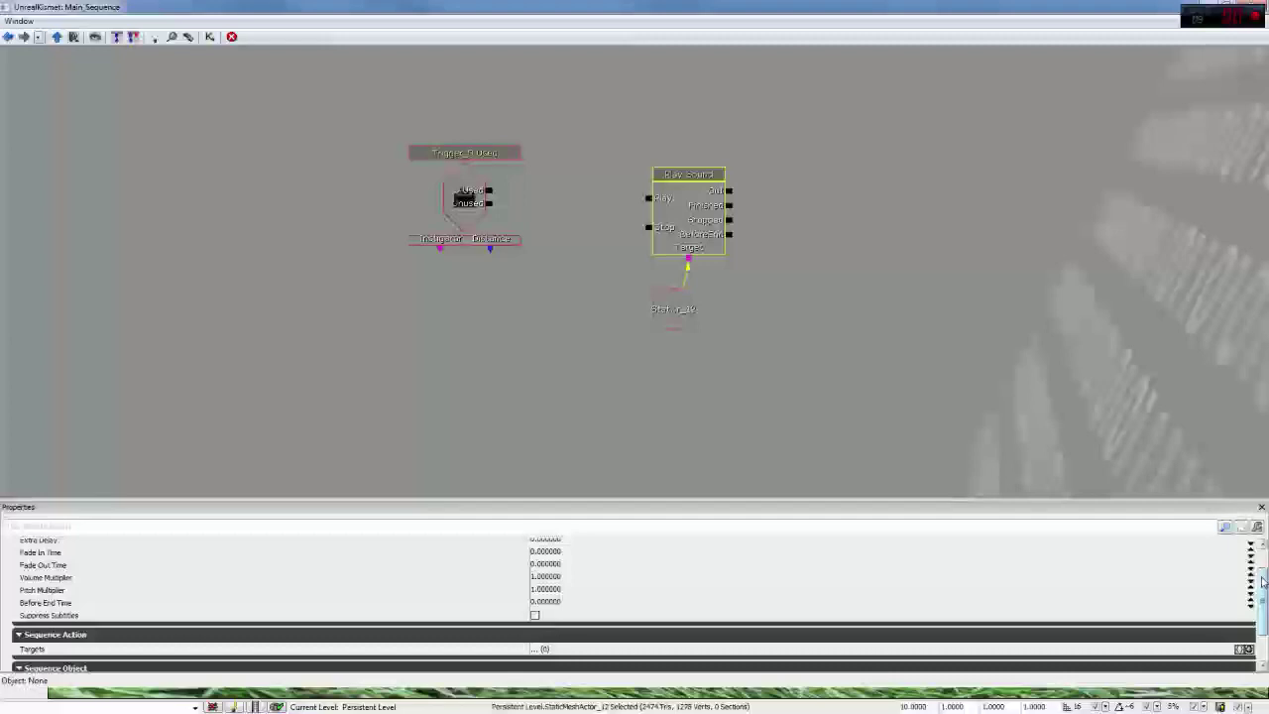
left_click_drag(1263, 583, 1263, 573)
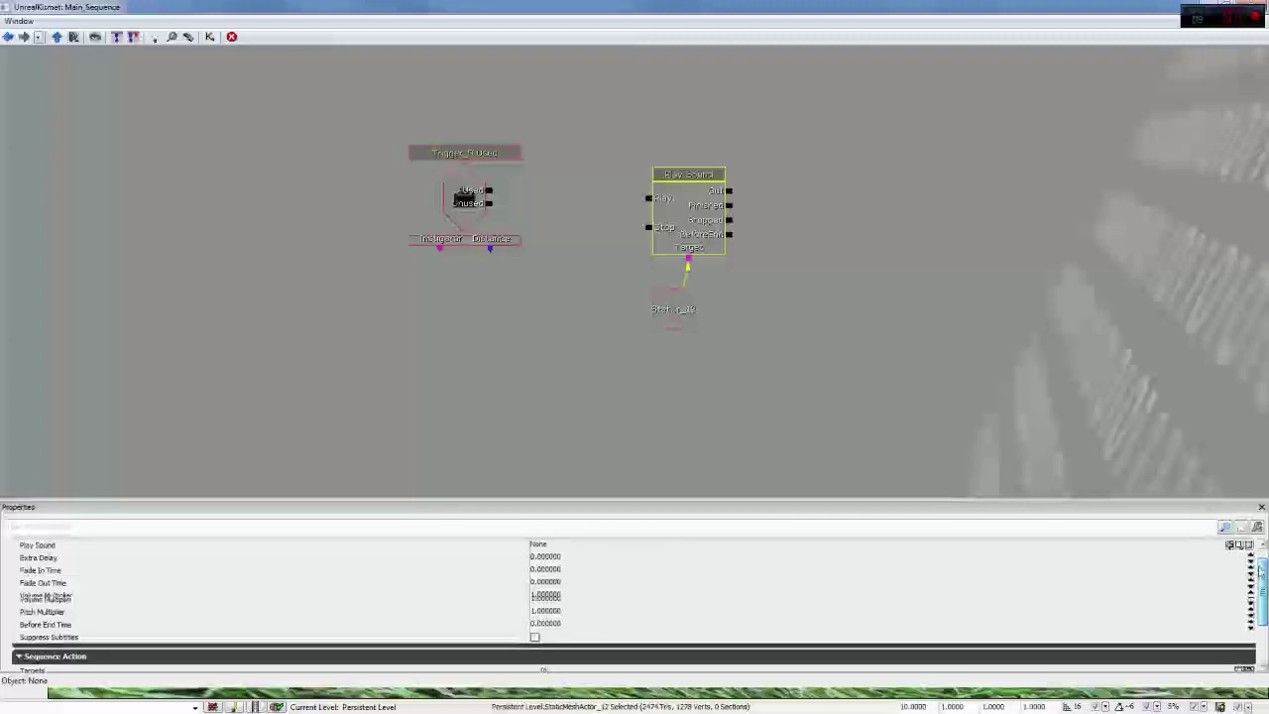
left_click_drag(1263, 573, 1264, 565)
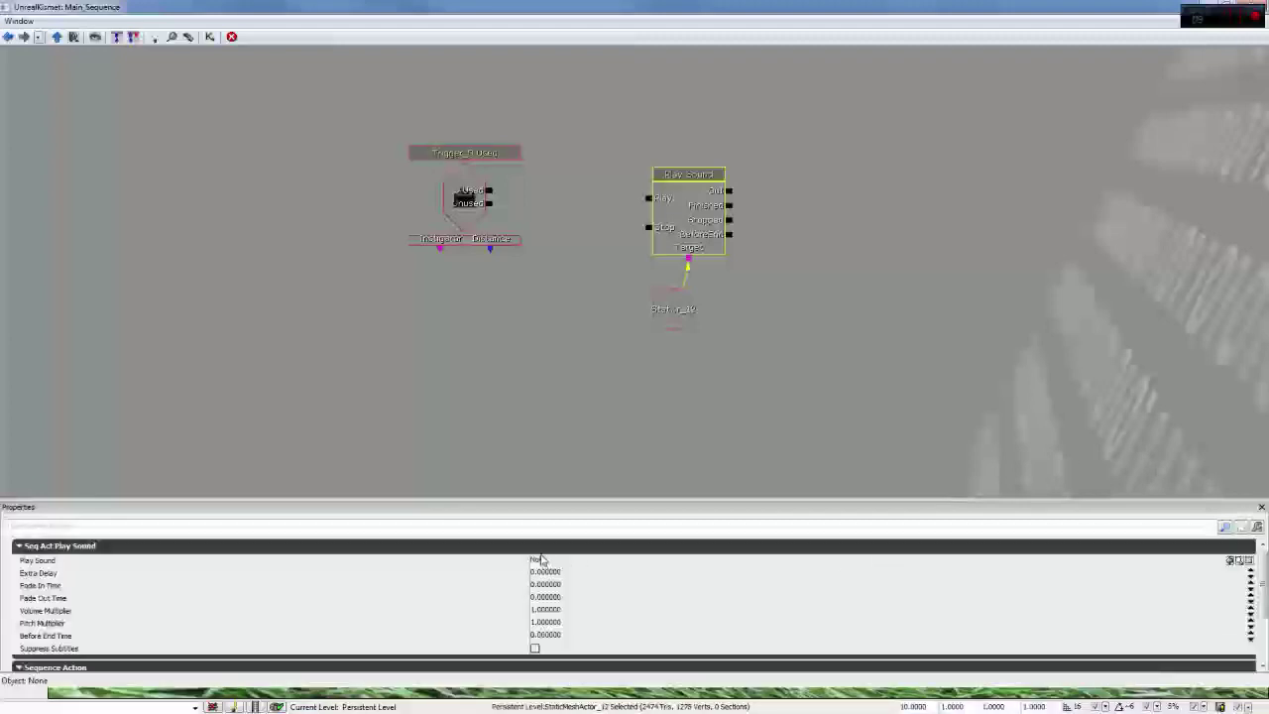
left_click(89, 562)
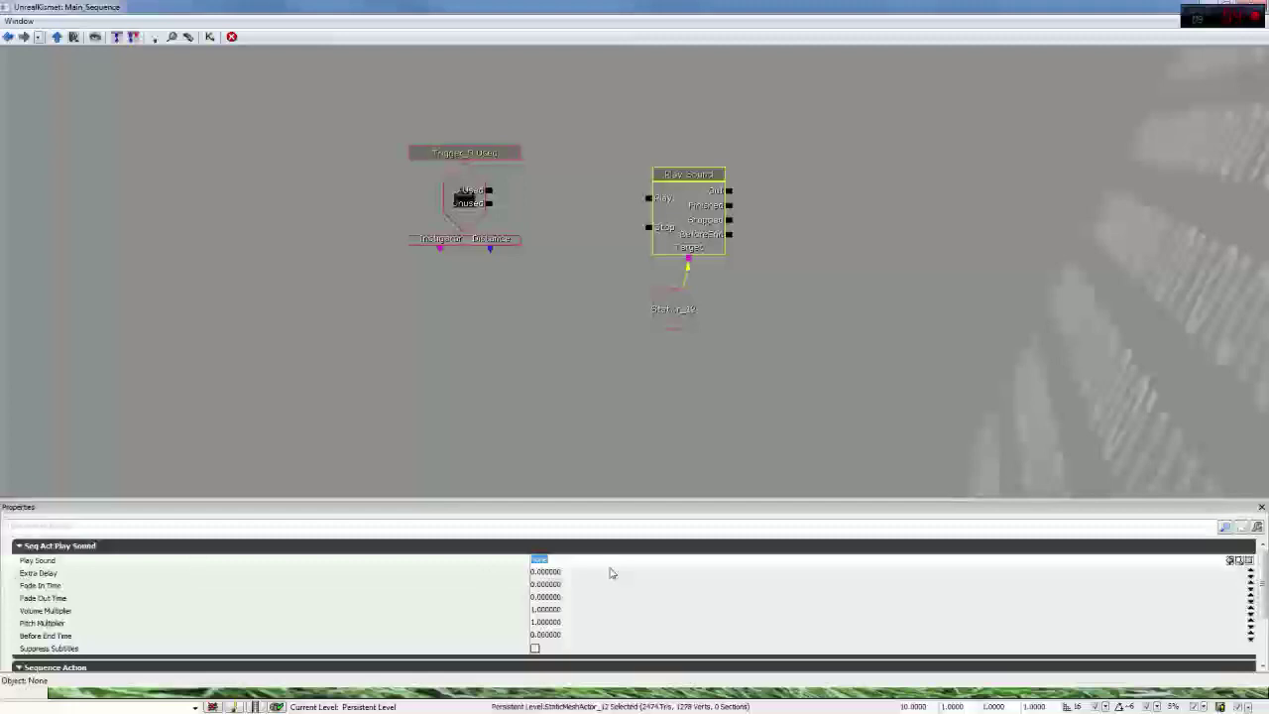
double_click(550, 6)
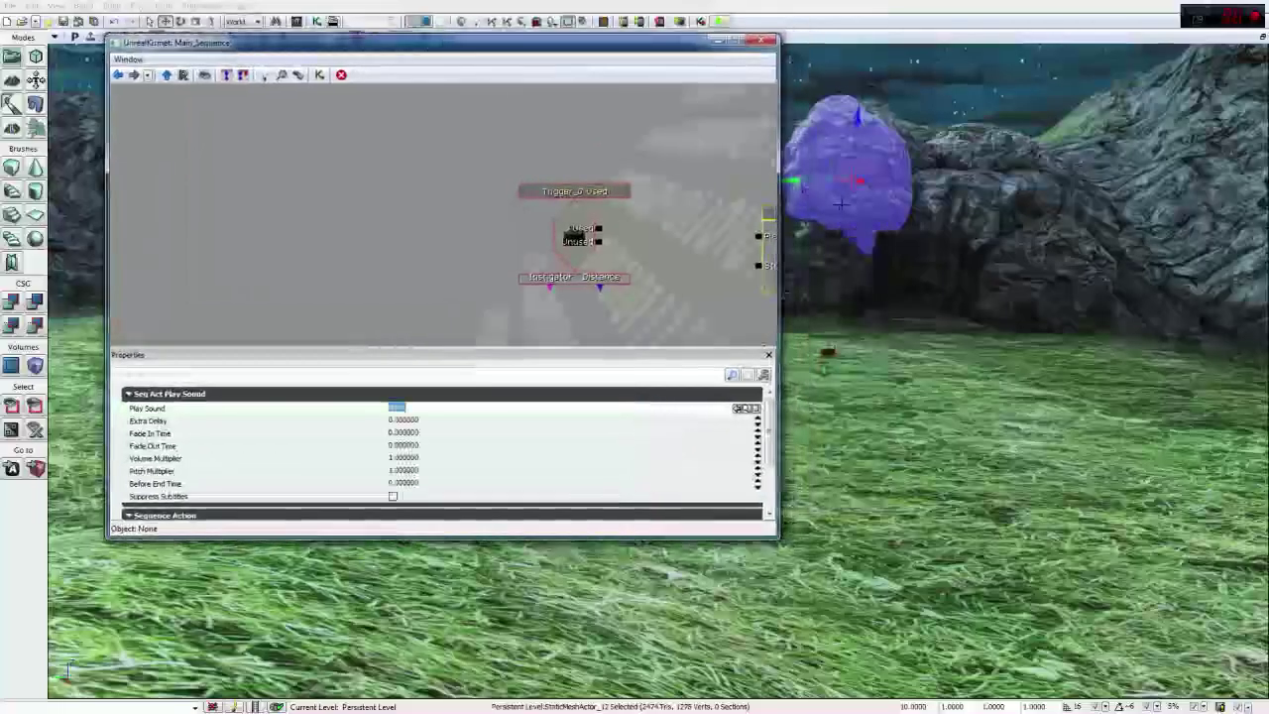
left_click(745, 41)
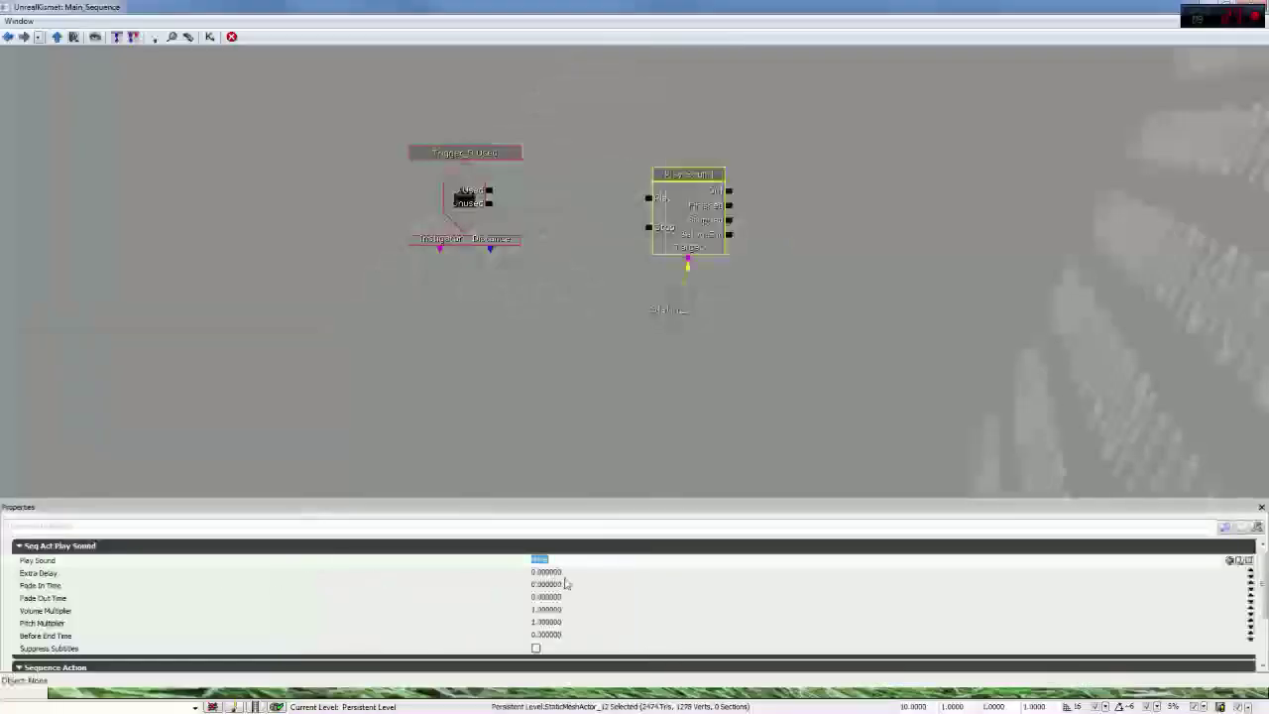
Step: Review the Extra Delay, Fade In/Out, Volume Multiplier, Pitch Multiplier and Before End Time fields
left_click(548, 573)
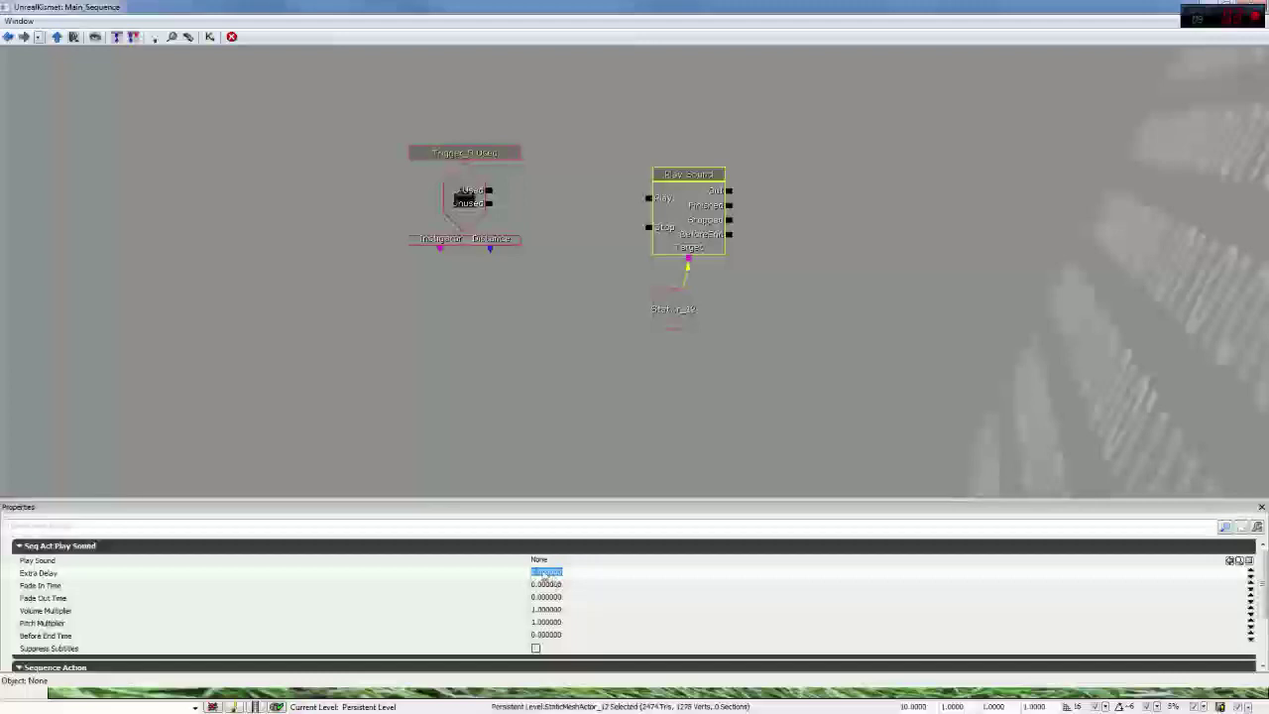
left_click(549, 585)
left_click(548, 598)
left_click(548, 610)
left_click(551, 586)
left_click(548, 598)
left_click(548, 610)
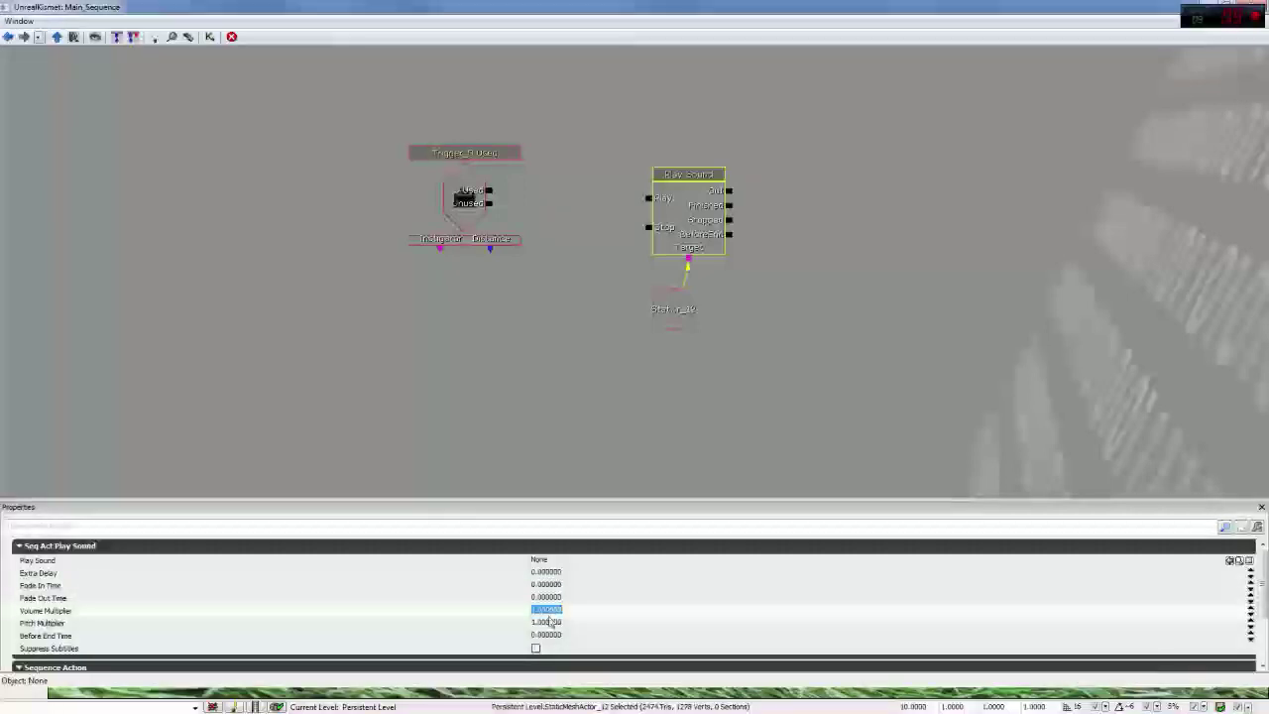
left_click(549, 623)
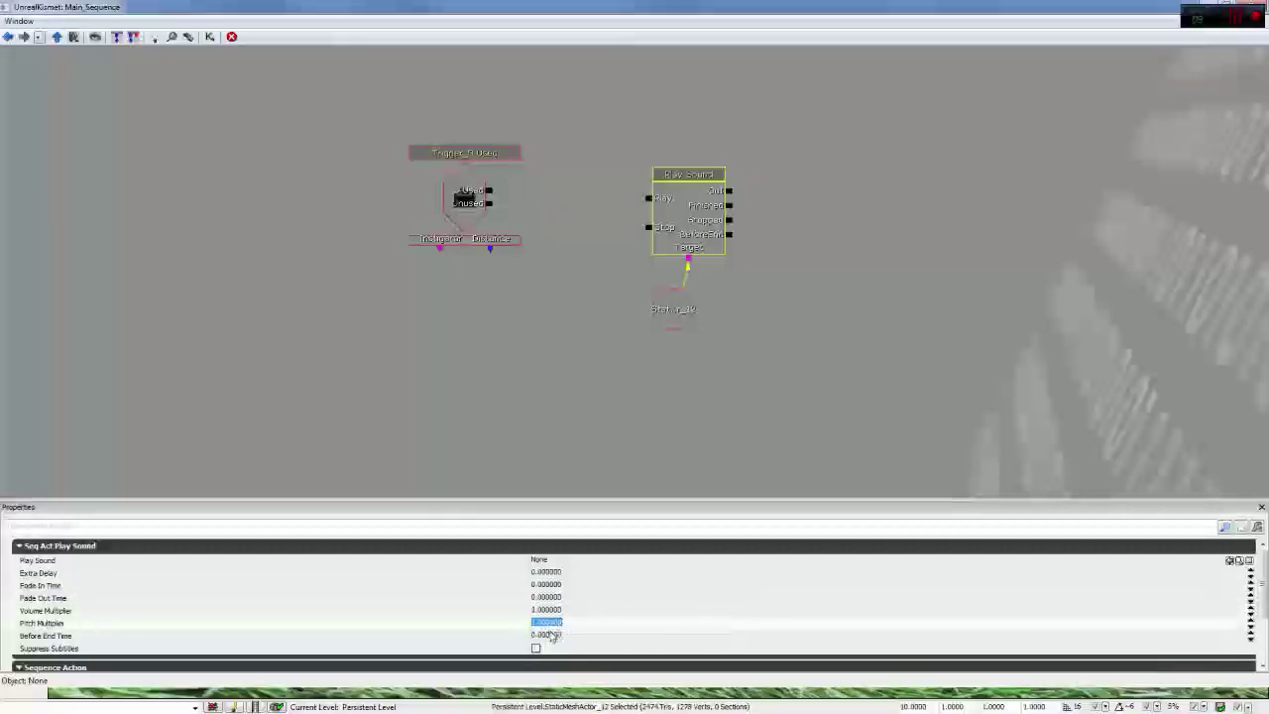
left_click(541, 636)
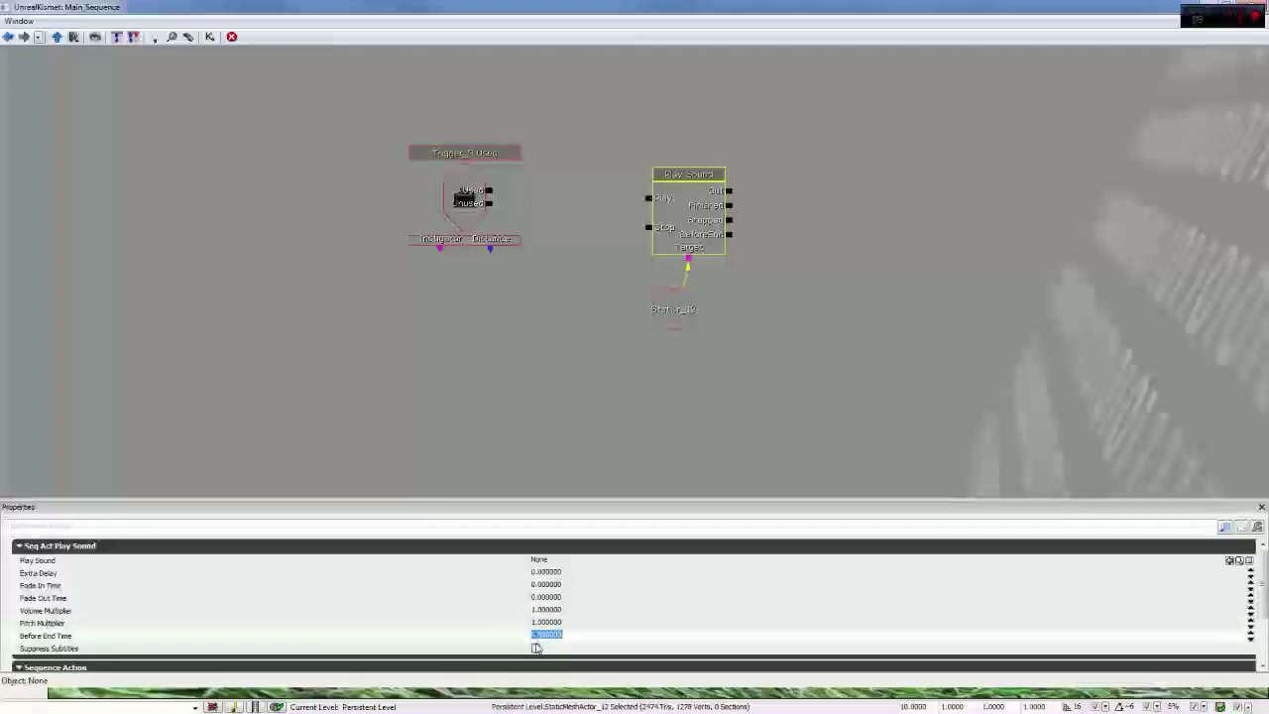
scroll(473, 608, "down", 1)
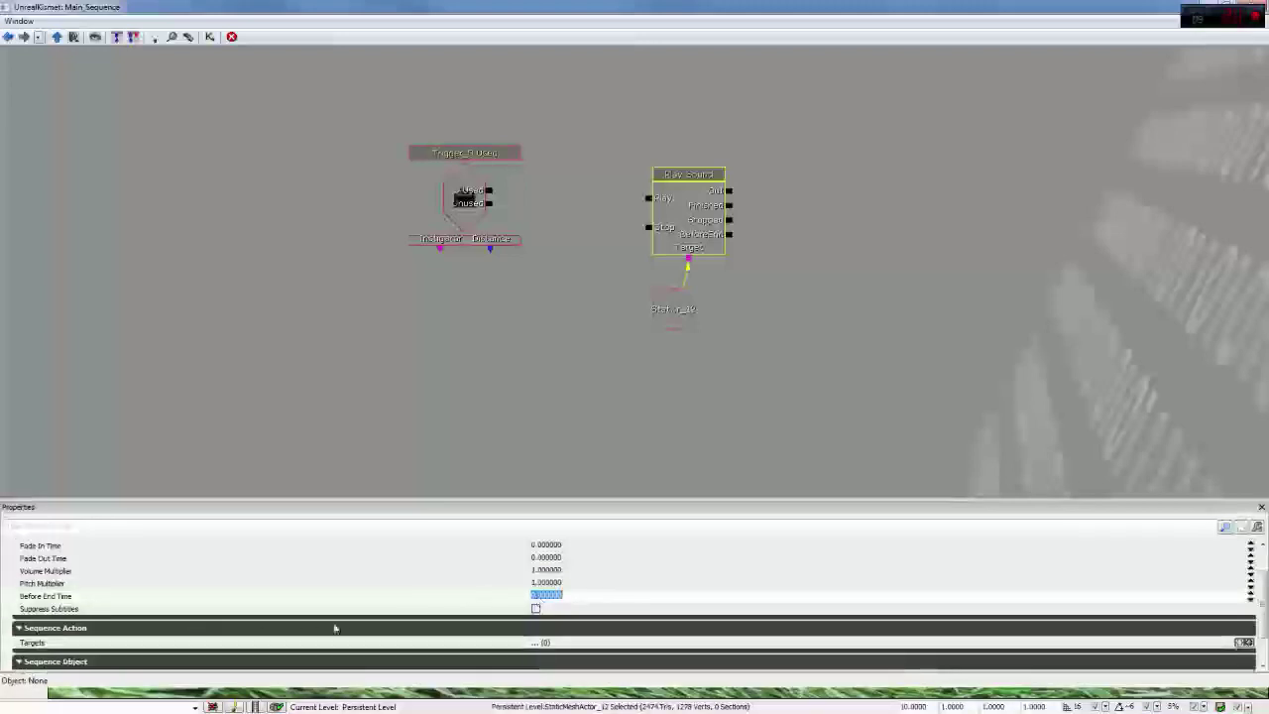
left_click(546, 643)
Step: Enter 'Plays a sound from the Content Browser' as Play Sound's Obj Comment and deselect it
scroll(505, 635, "down", 1)
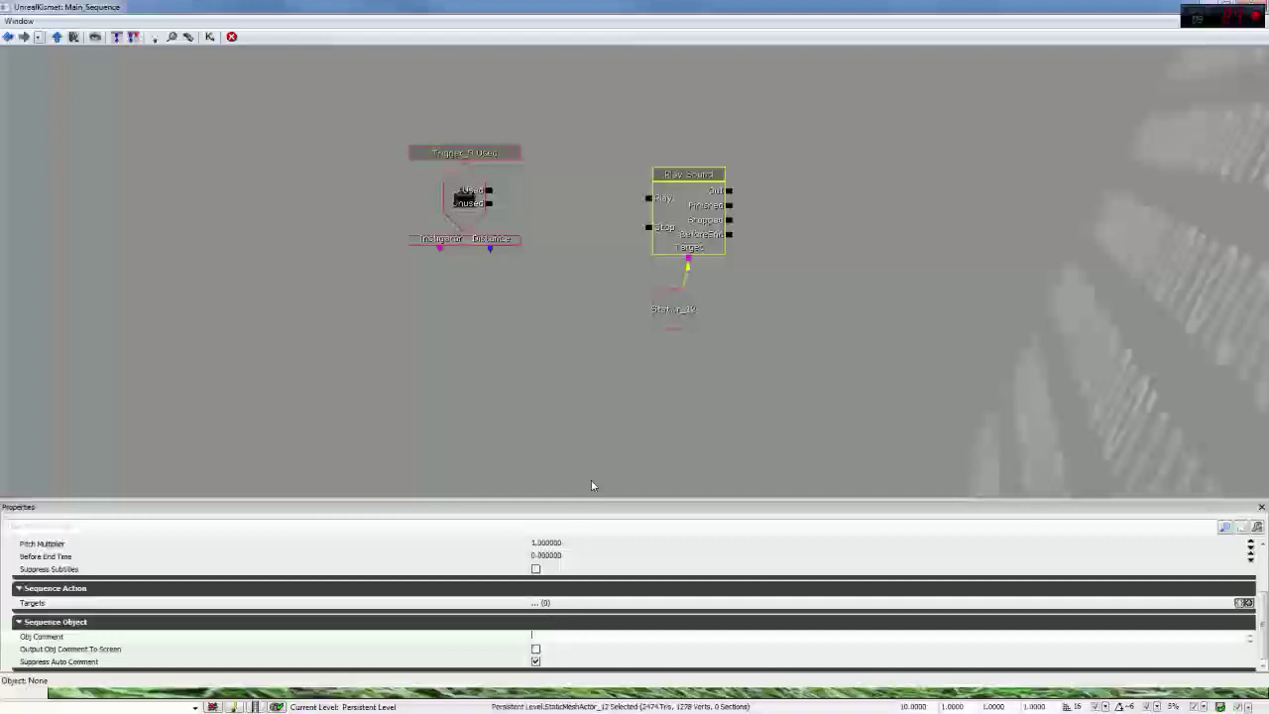
type("Plays a sound f")
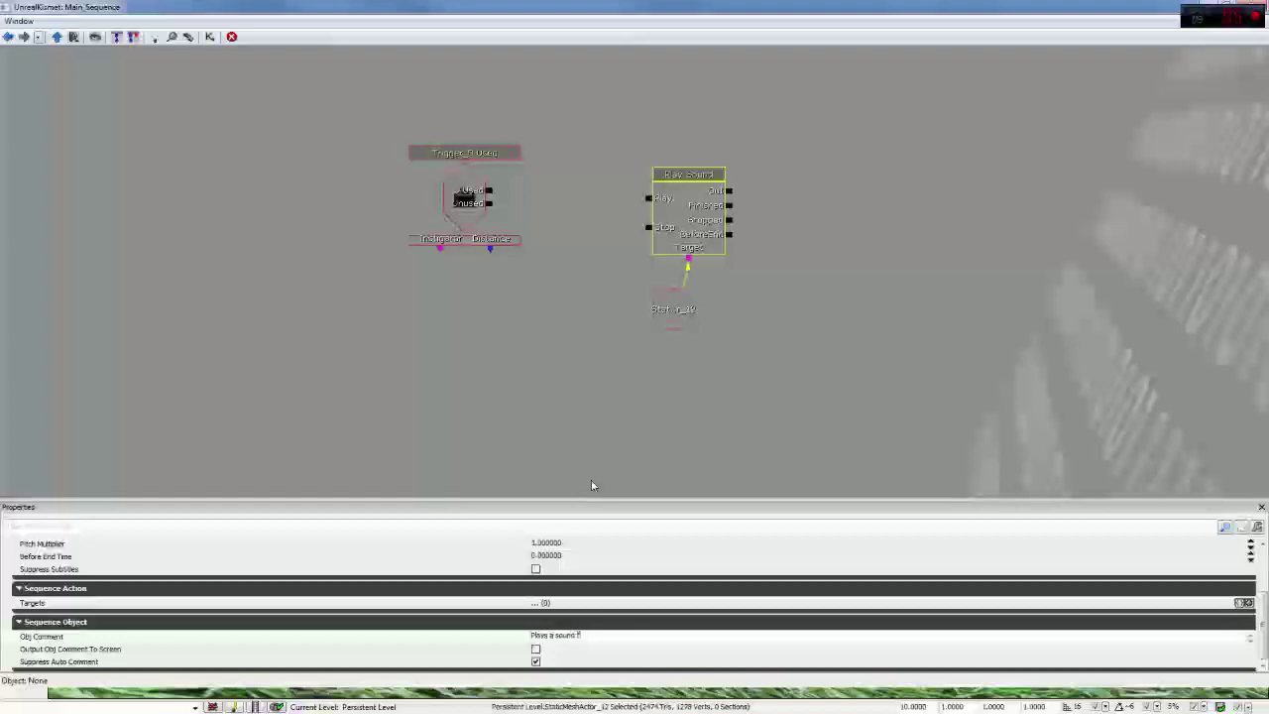
type("rom the Content Browser")
key("Return")
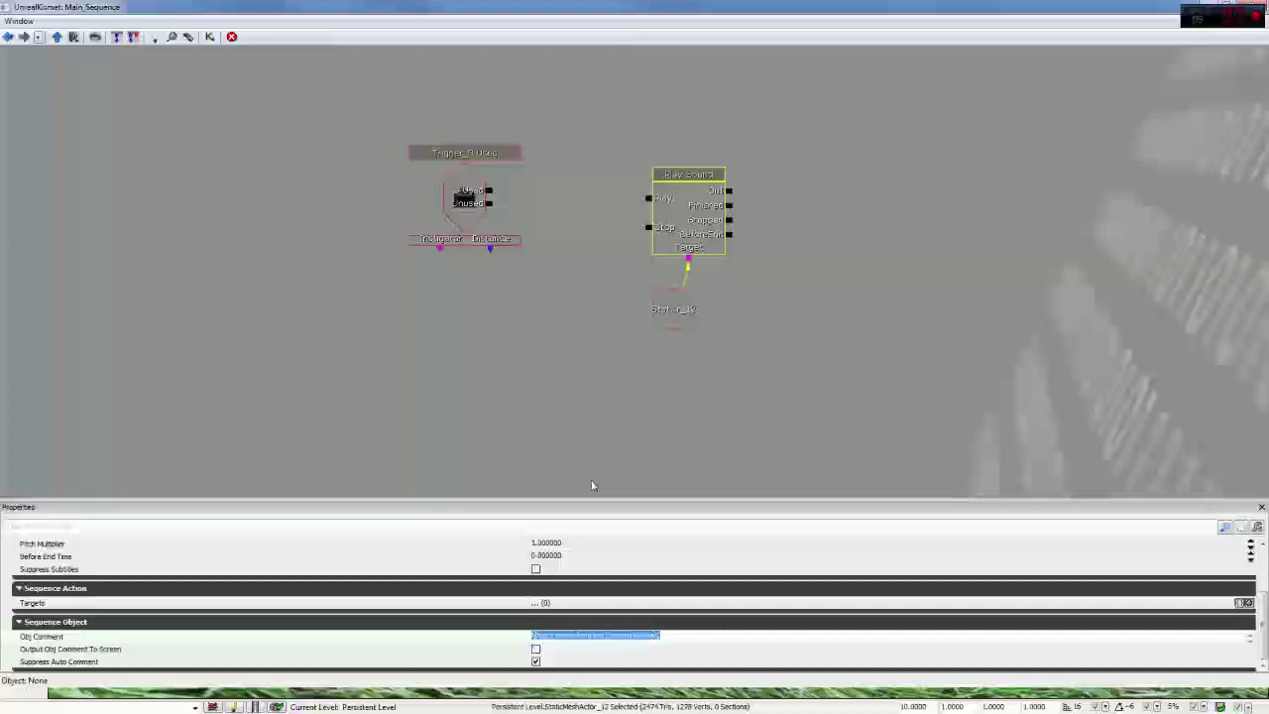
left_click(751, 171)
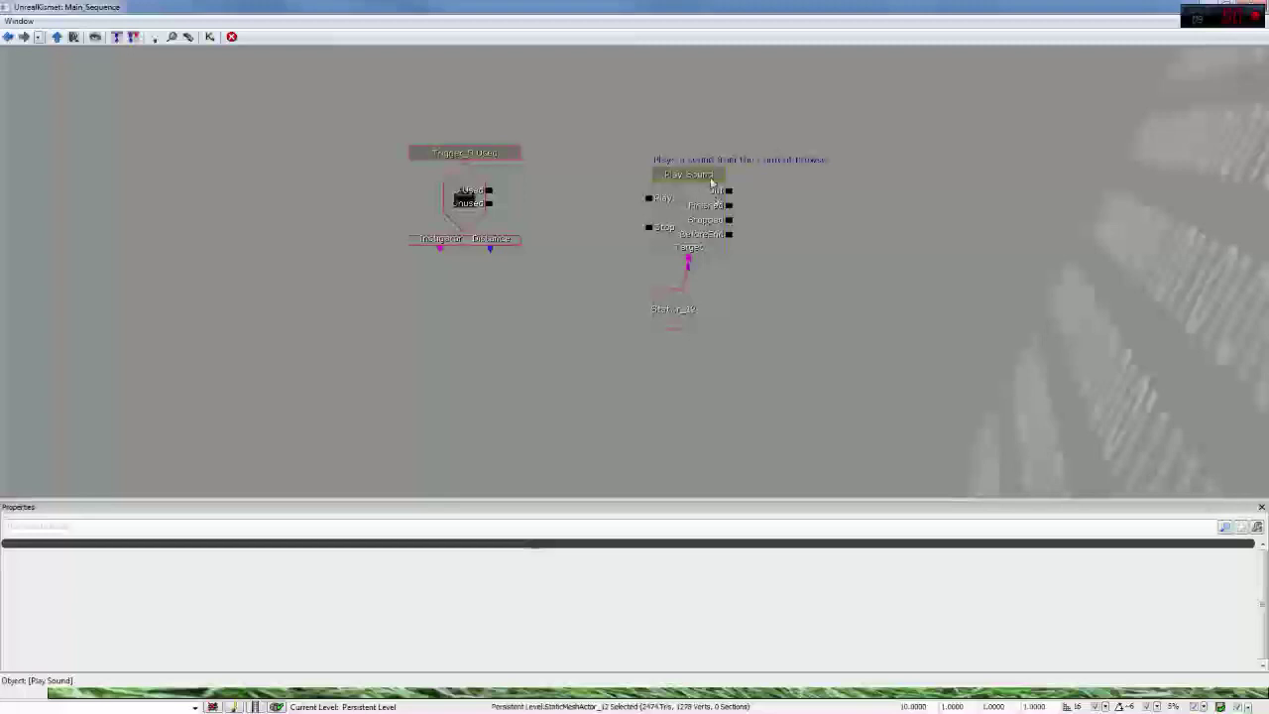
Step: Turn on Output Obj Comment To Screen for the Play Sound node
left_click(719, 179)
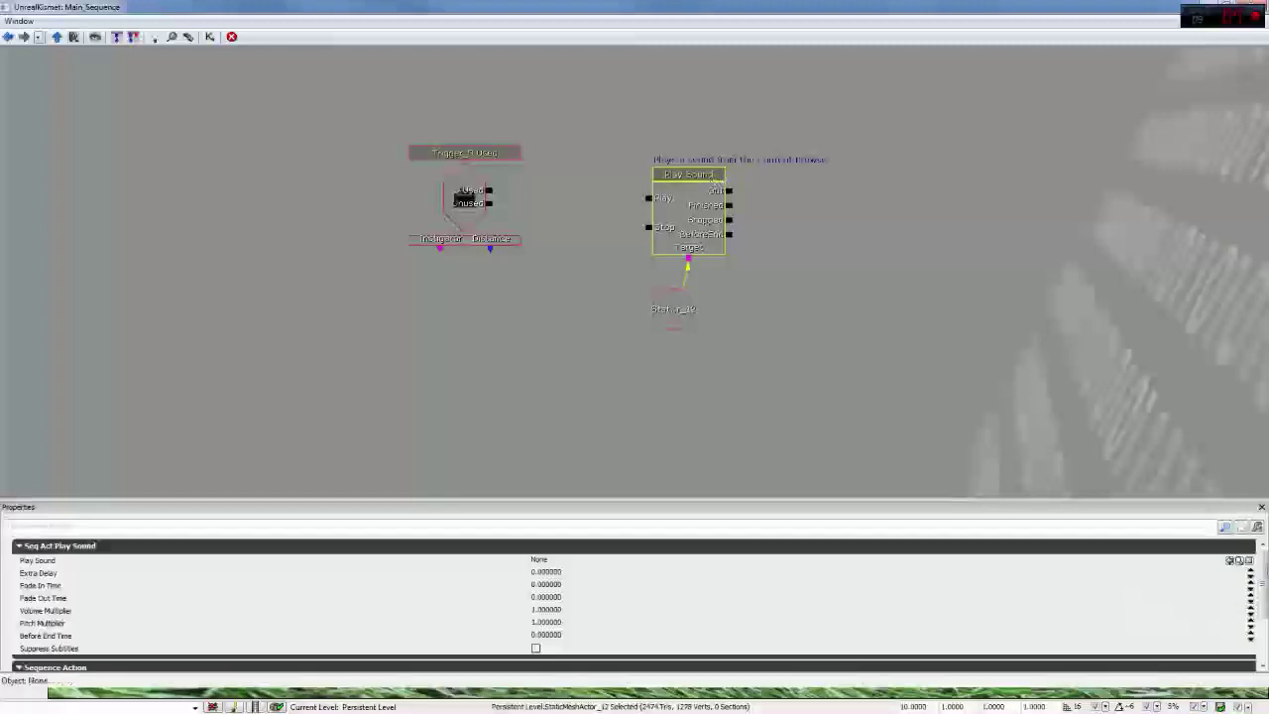
scroll(1264, 617, "down", 3)
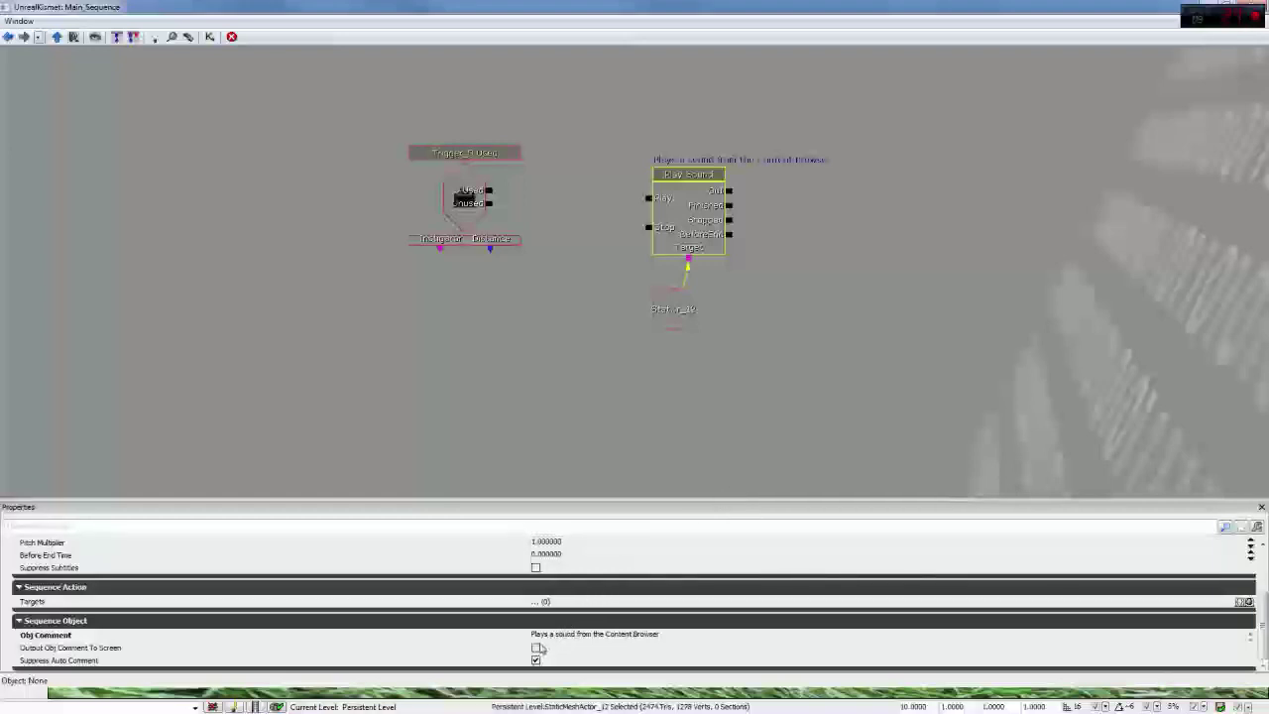
left_click(536, 648)
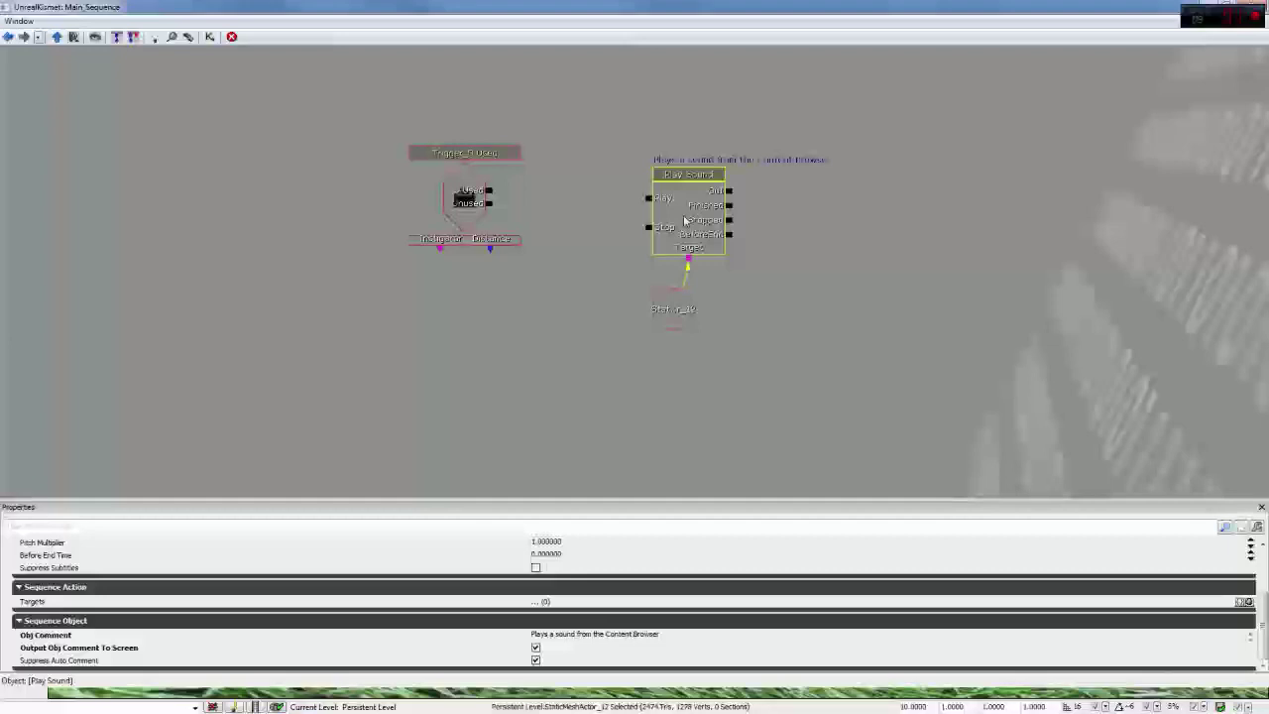
Step: Connect the trigger's Used output to Play Sound's Stop input
left_click_drag(488, 189, 652, 227)
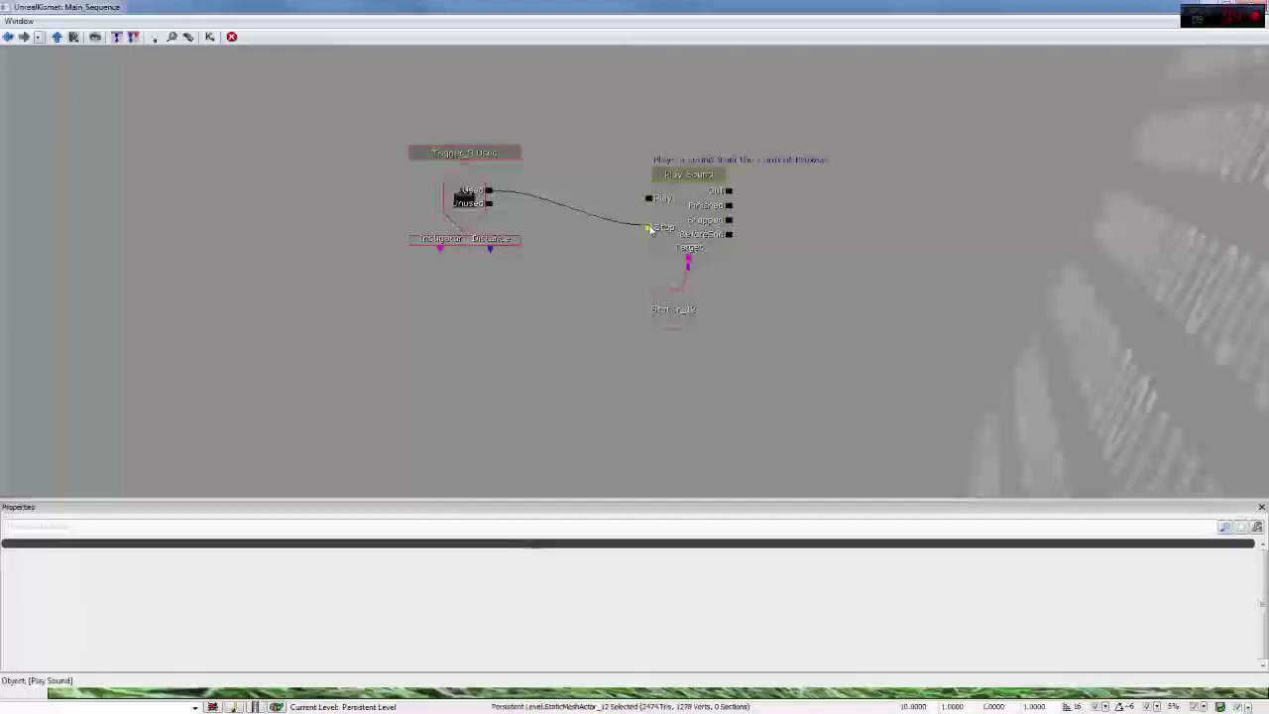
left_click(716, 227)
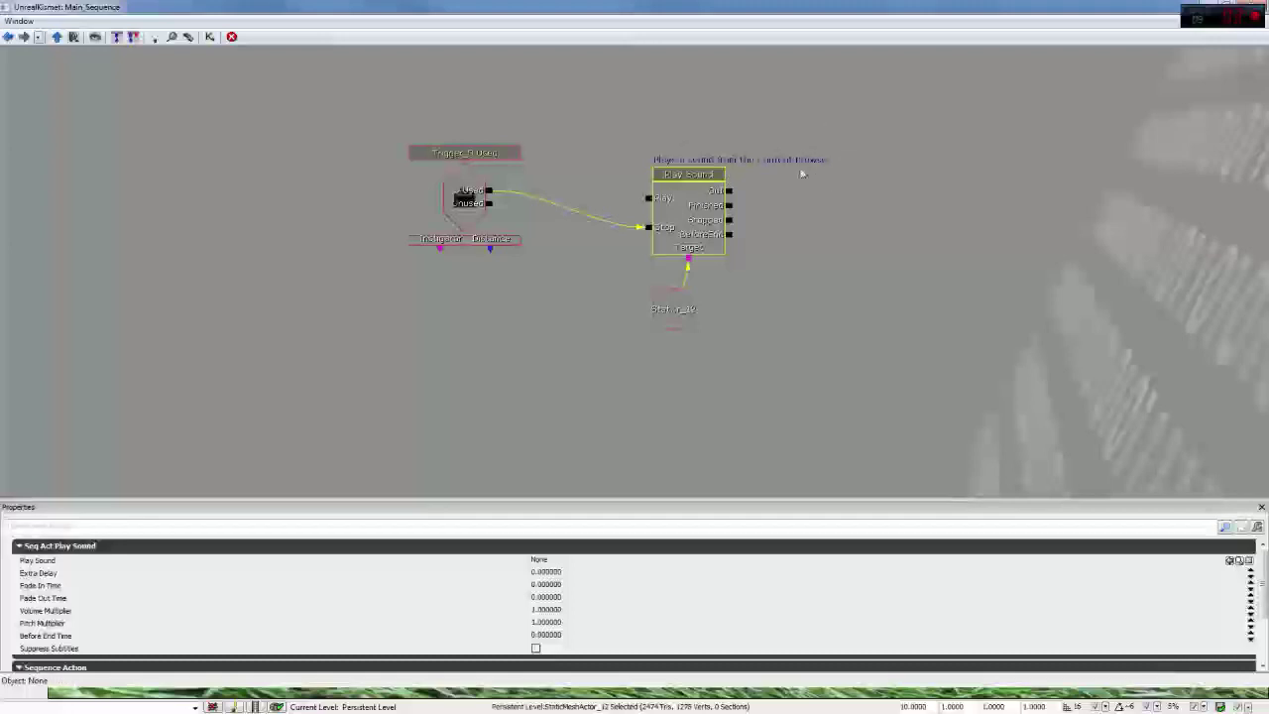
right_click(646, 227)
Step: Break the Stop input's links and add a Voice/Announcements Play Announcement action
left_click(690, 214)
right_click(795, 248)
mouse_move(838, 256)
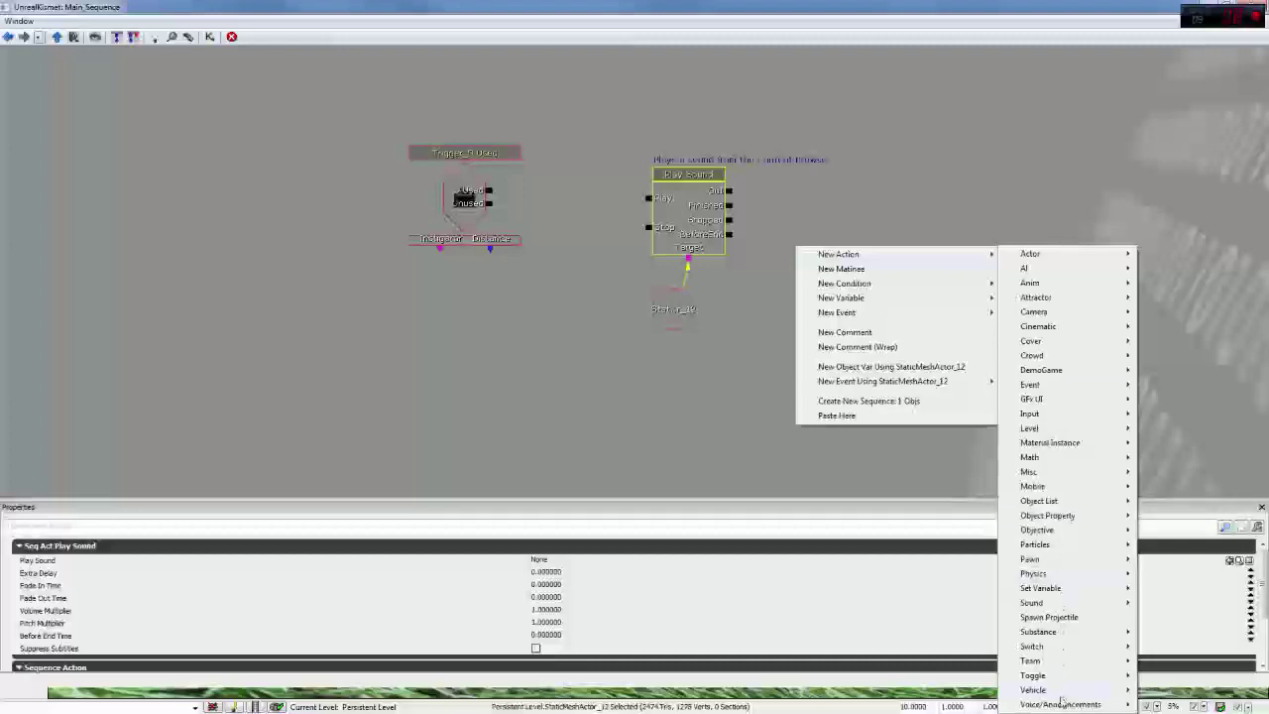
mouse_move(1061, 701)
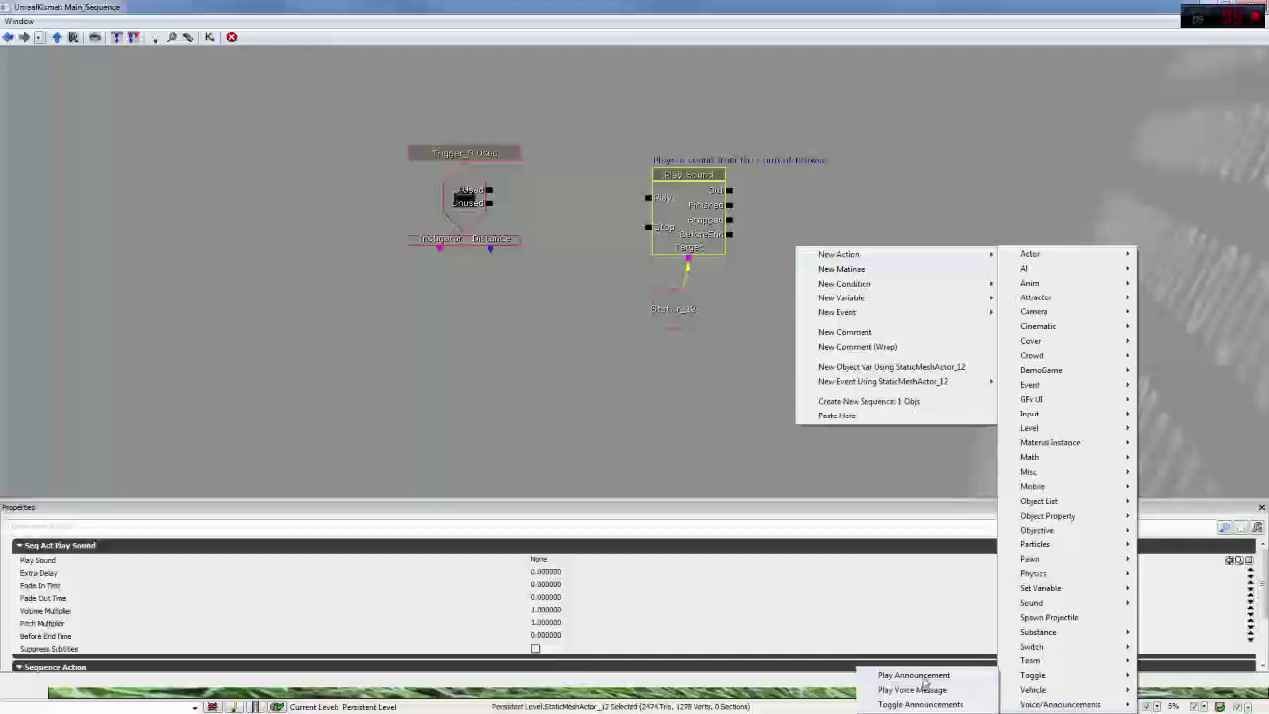
left_click(923, 678)
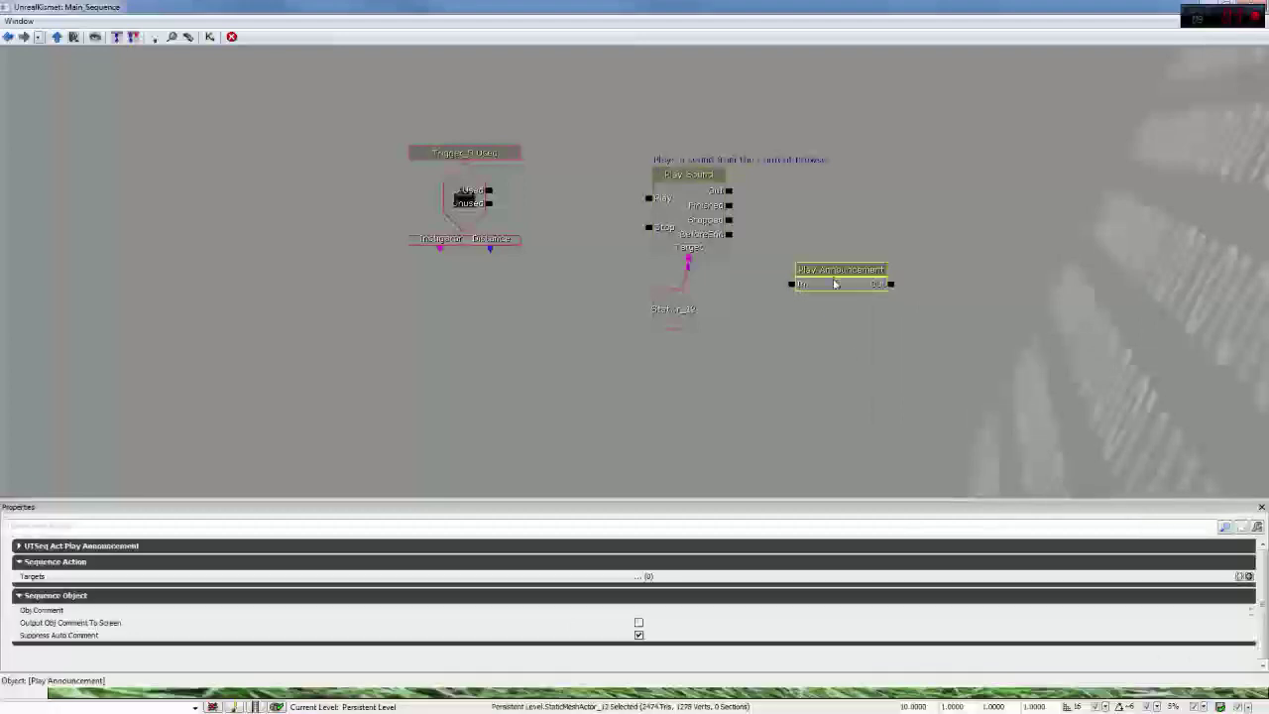
Step: Delete both the Play Announcement and Play Sound nodes
key("Delete")
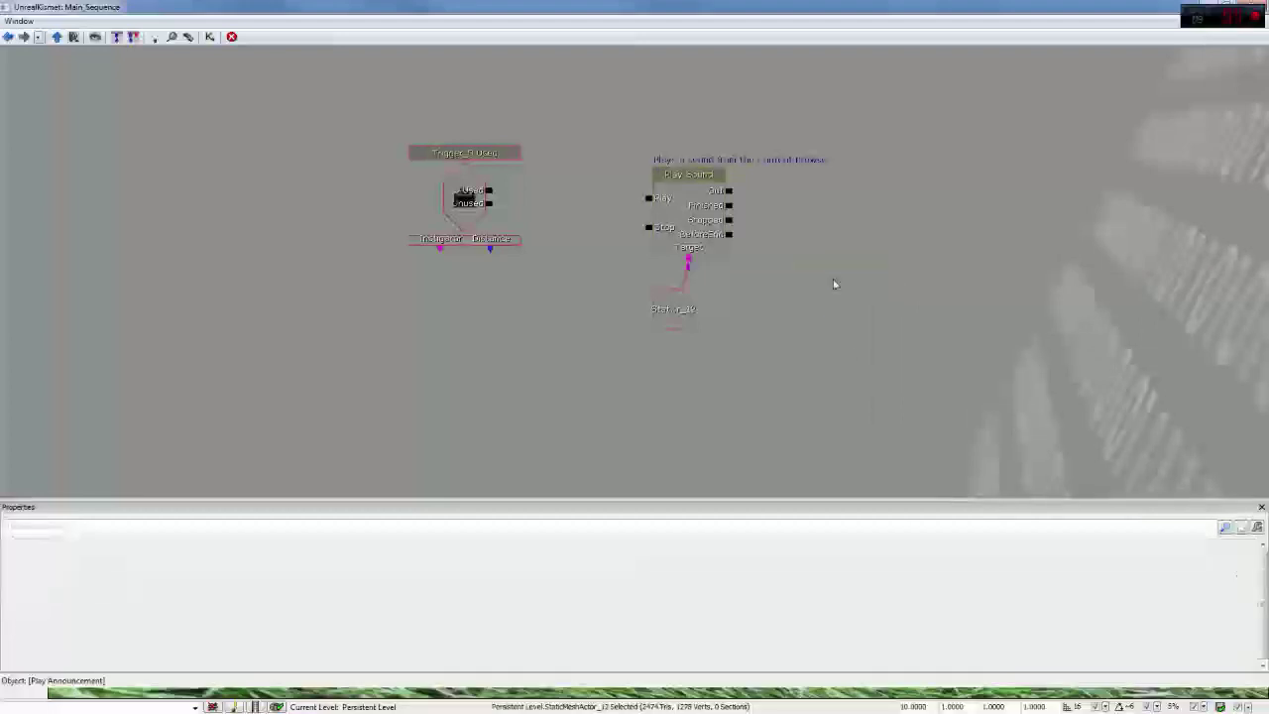
left_click(692, 250)
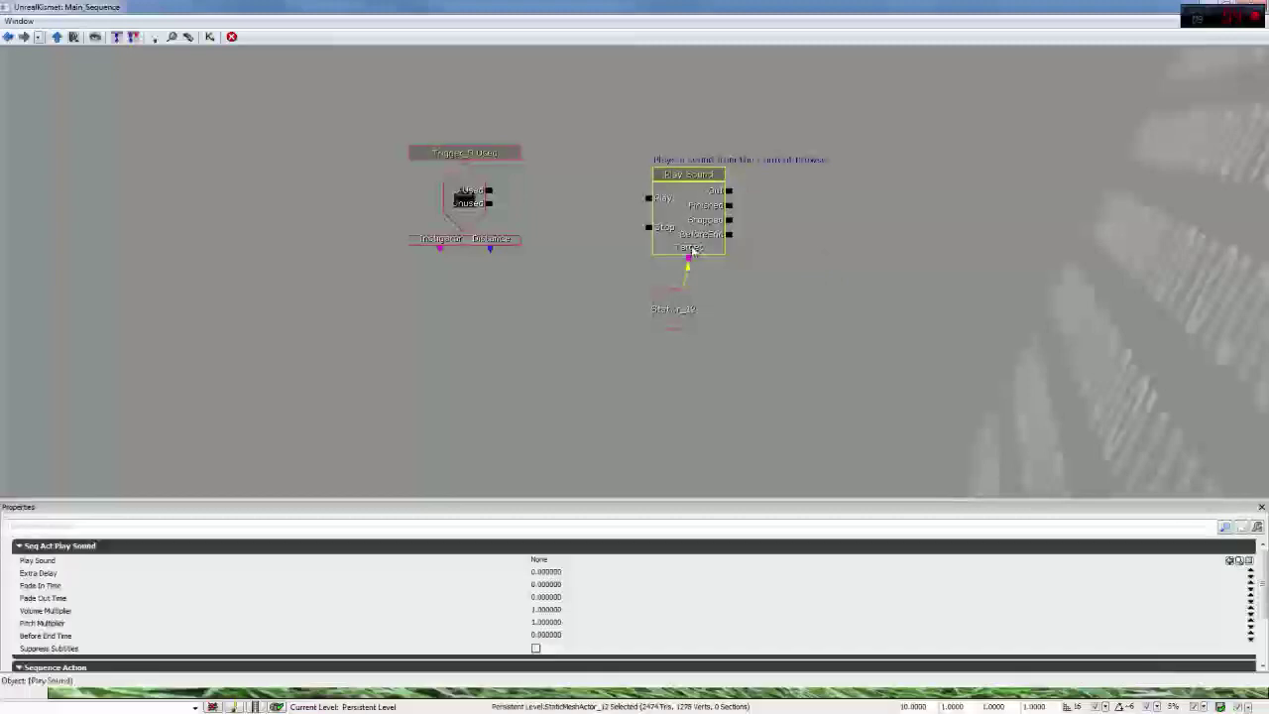
key("Delete")
Step: Delete the StaticMeshActor_12 variable and the Trigger_0 Used event
left_click(680, 309)
key("Delete")
left_click(466, 197)
key("Delete")
Step: Frame the Compare Bool and Matinee sequence groups, hide Properties, and shrink the Kismet window
left_click_drag(399, 275, 1218, 255)
left_click_drag(796, 263, 998, 270)
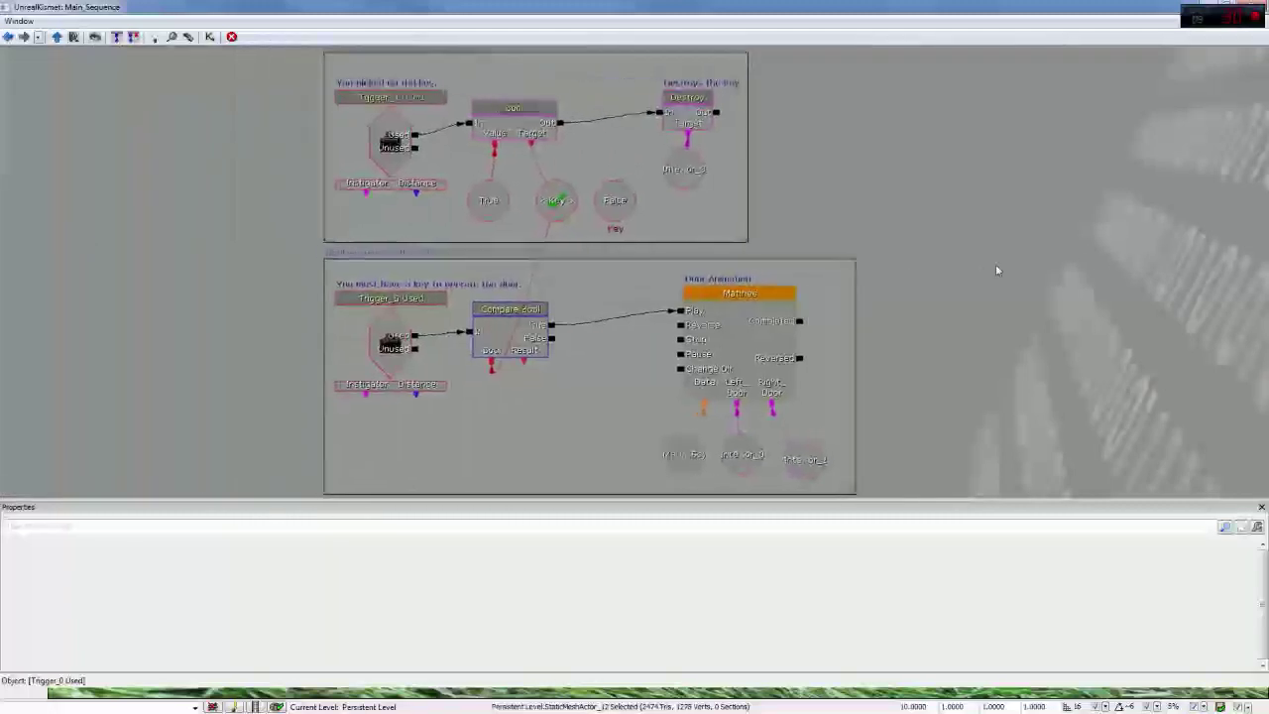
left_click_drag(890, 215, 883, 207)
left_click(668, 445)
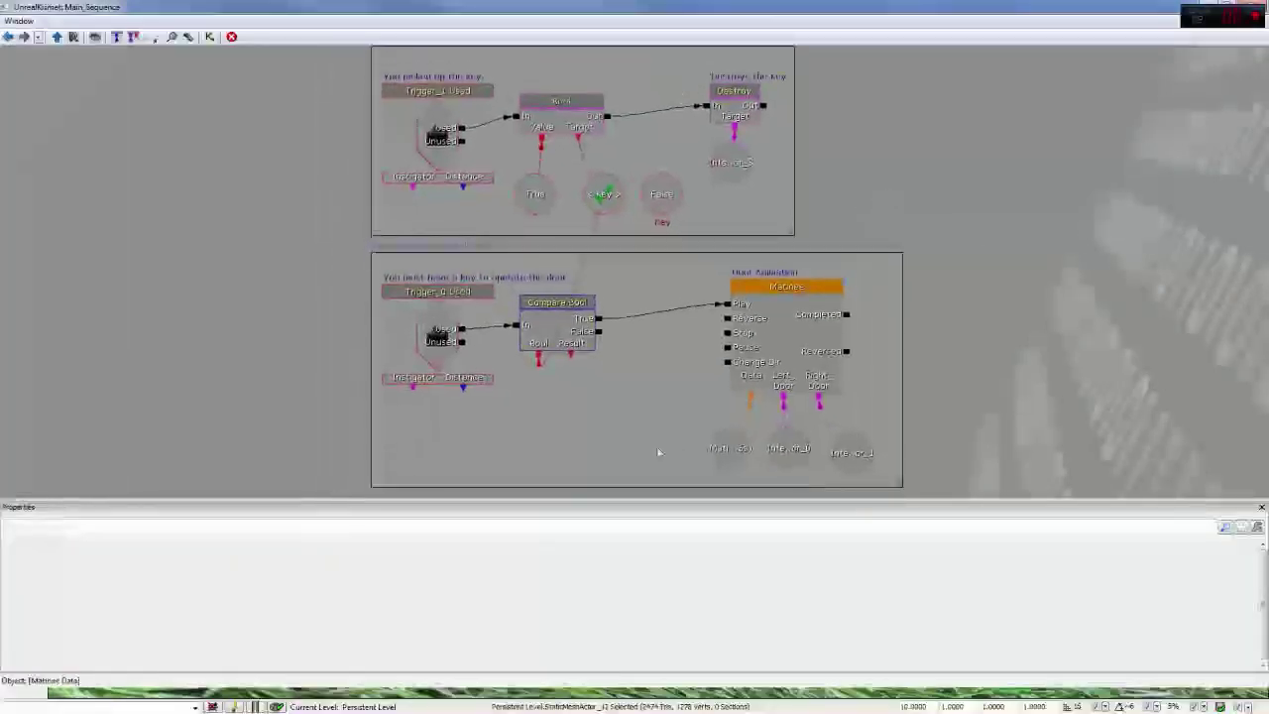
left_click(1261, 507)
left_click_drag(981, 297, 1003, 410)
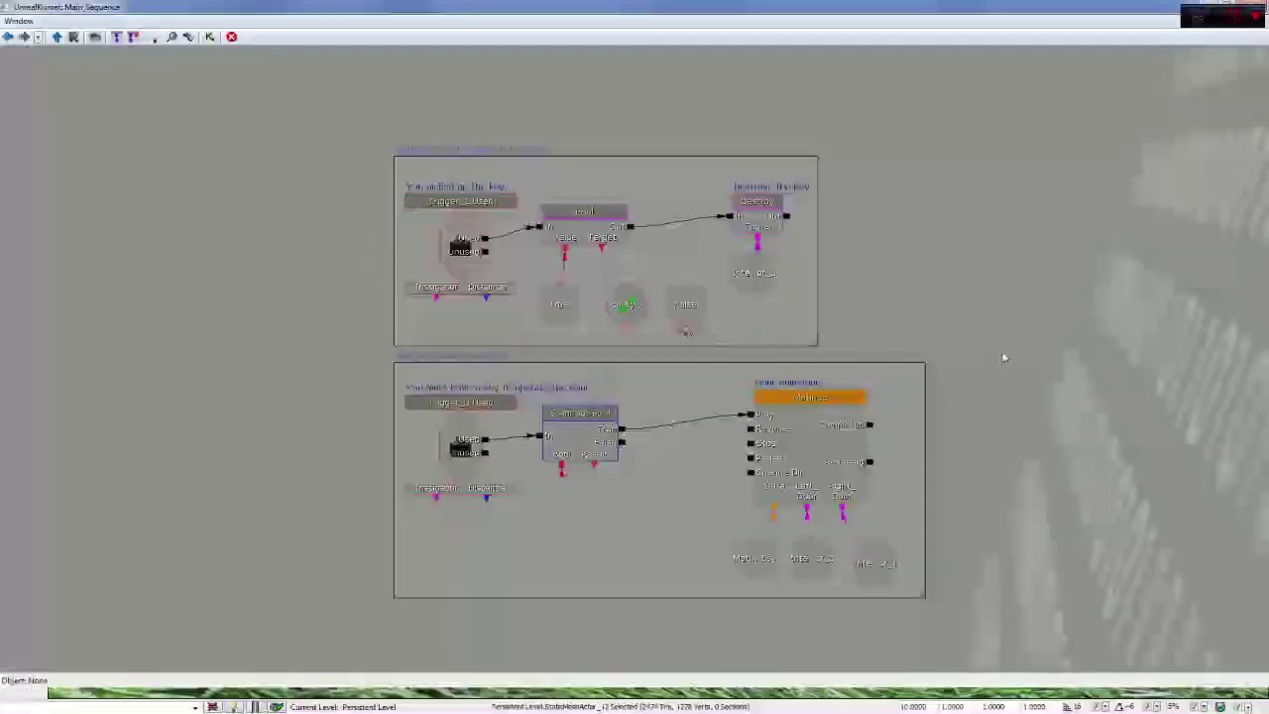
double_click(635, 7)
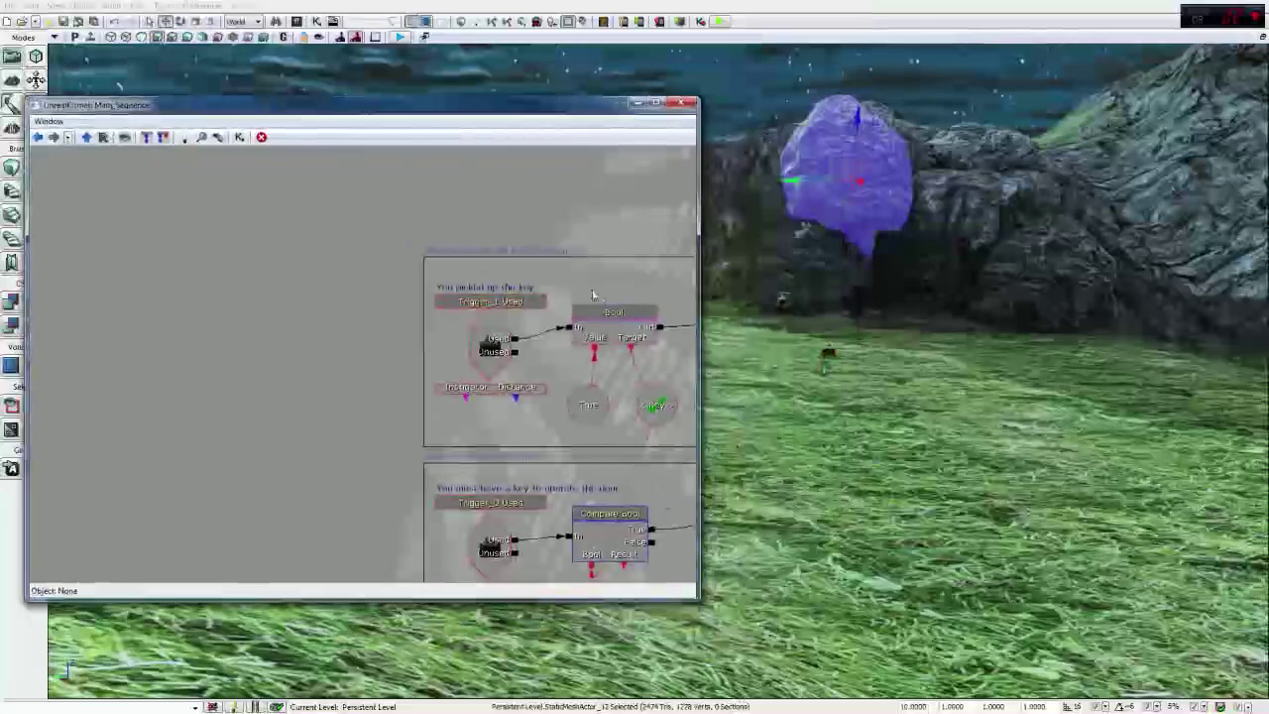
left_click_drag(299, 275, 62, 207)
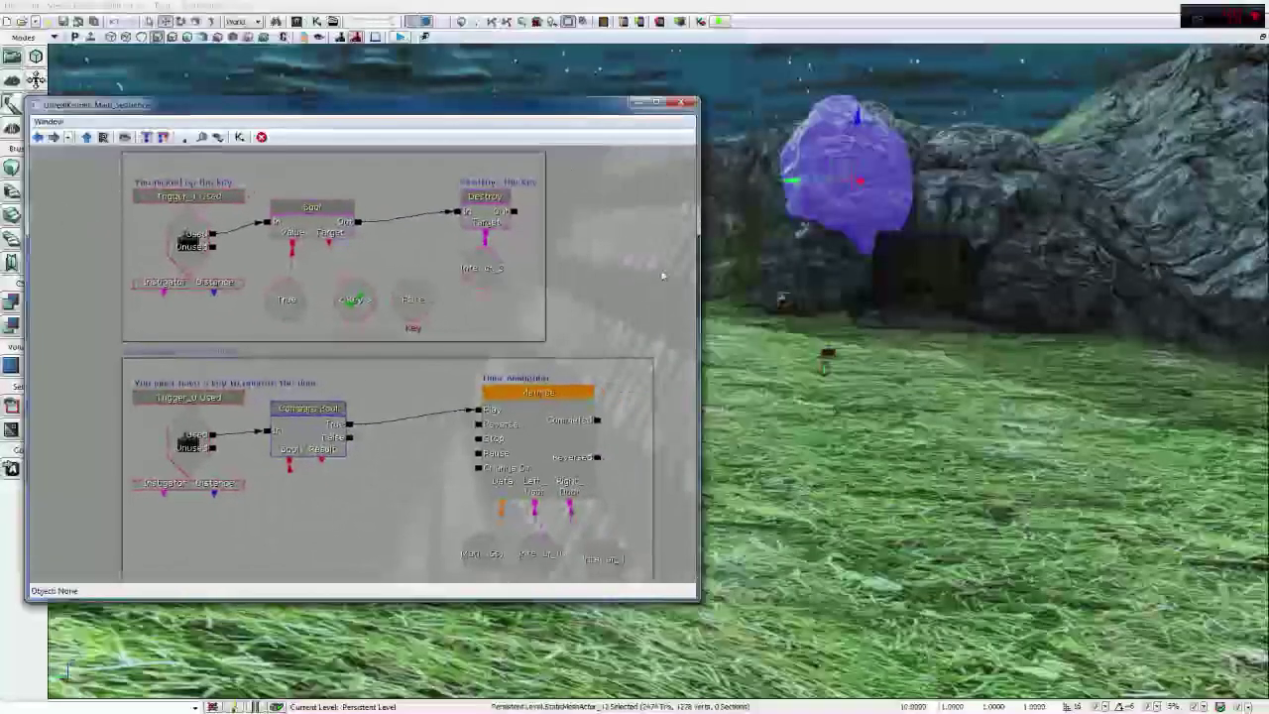
Step: Fly the viewport camera to the key box and select its trigger, Trigger_1
right_click_drag(942, 446, 911, 418)
left_click_drag(911, 419, 898, 353)
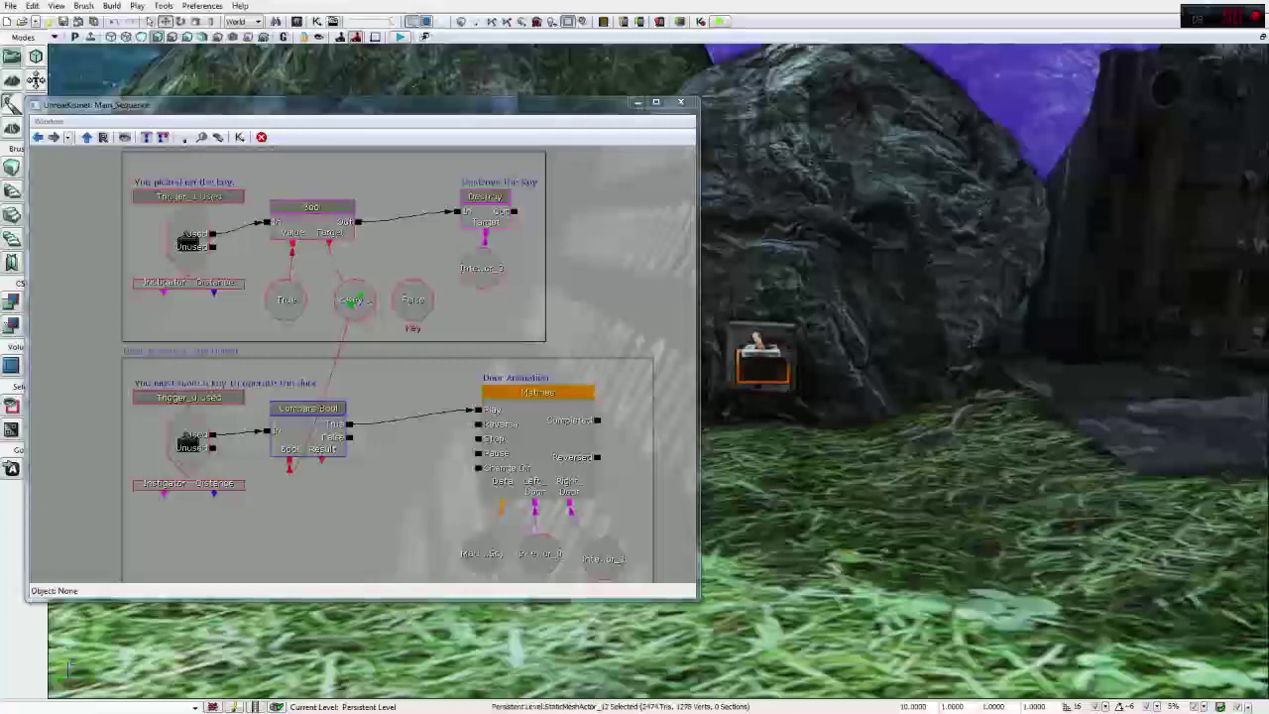
left_click_drag(913, 476, 919, 506)
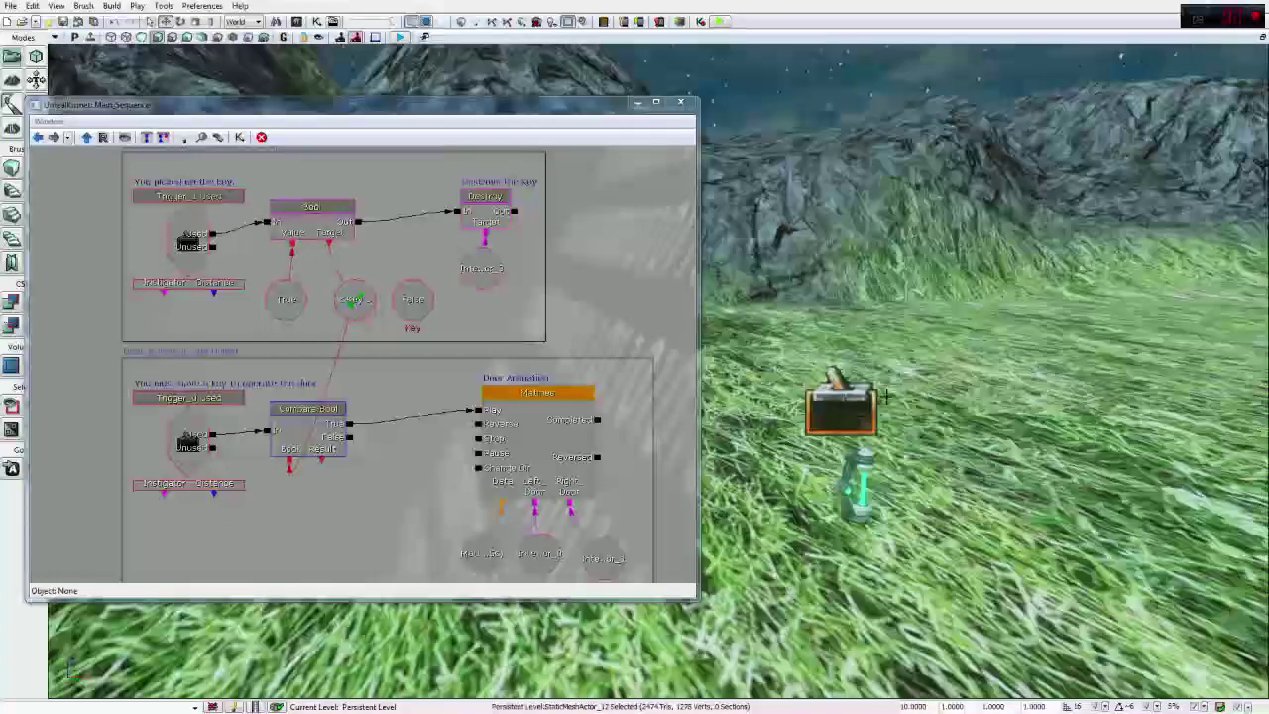
left_click(843, 402)
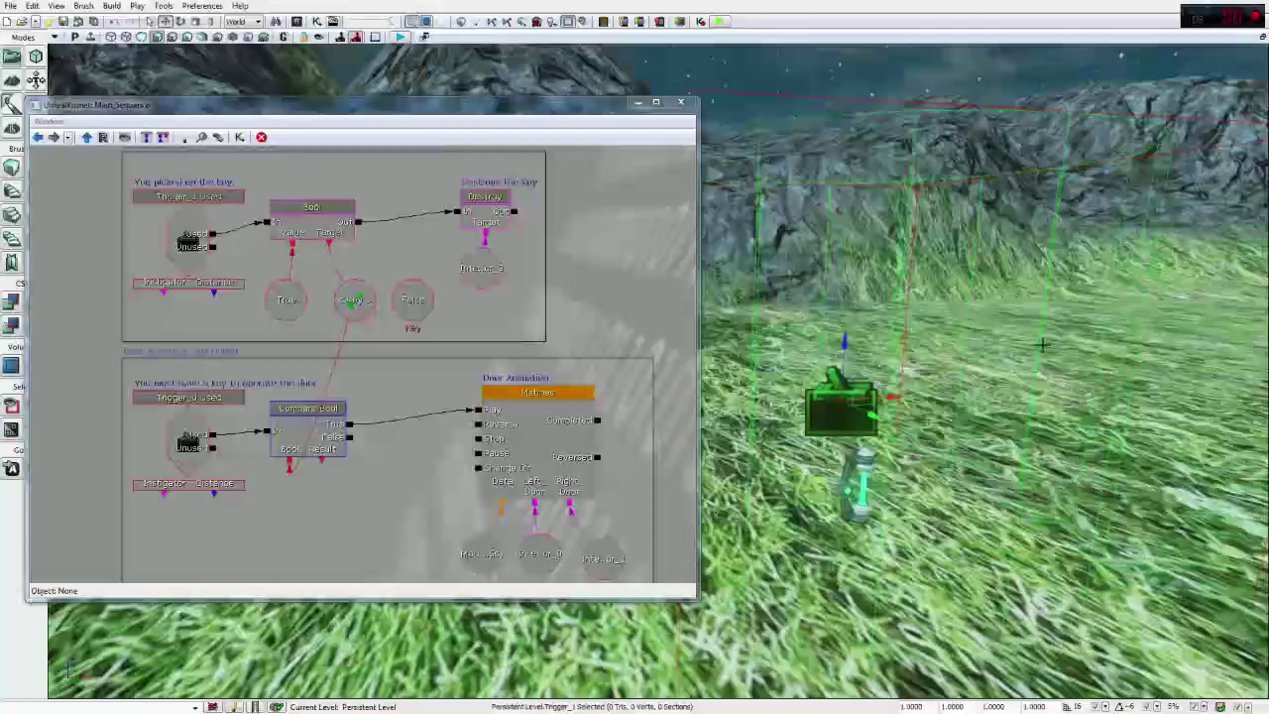
Step: Check Trigger_1's properties, look toward the rock wall, then maximize the Kismet window
key("F4")
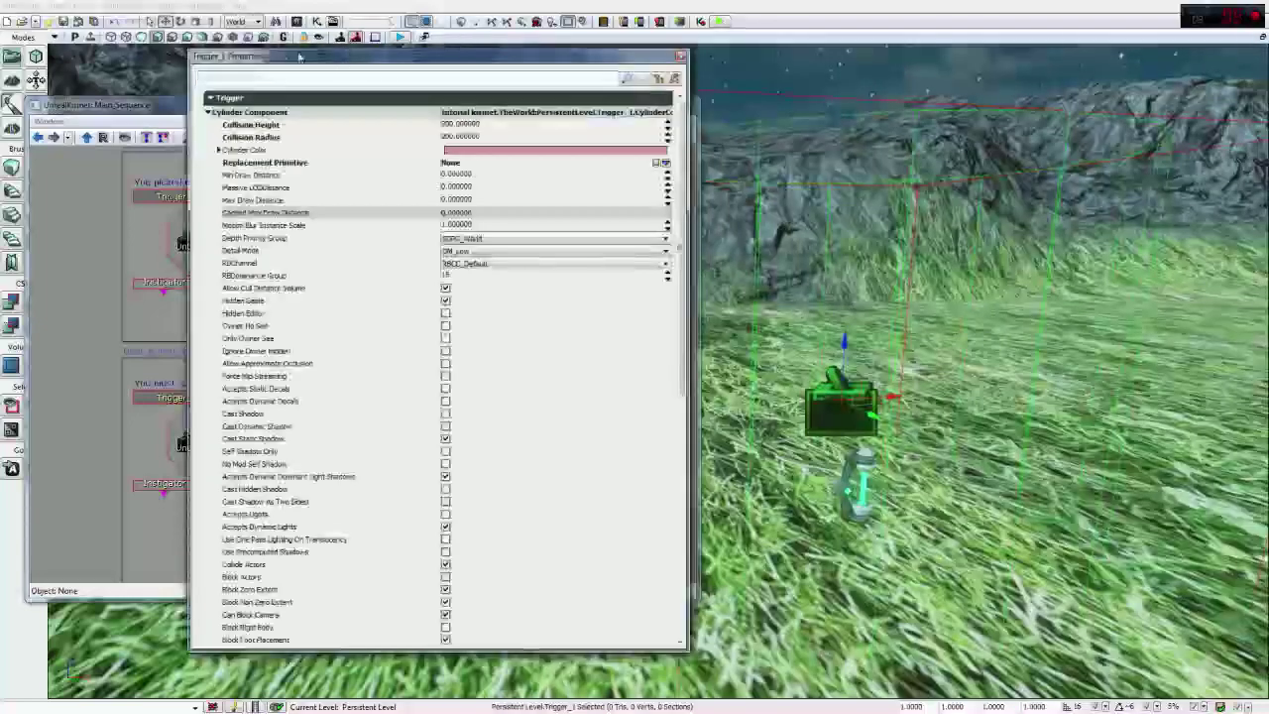
left_click(680, 56)
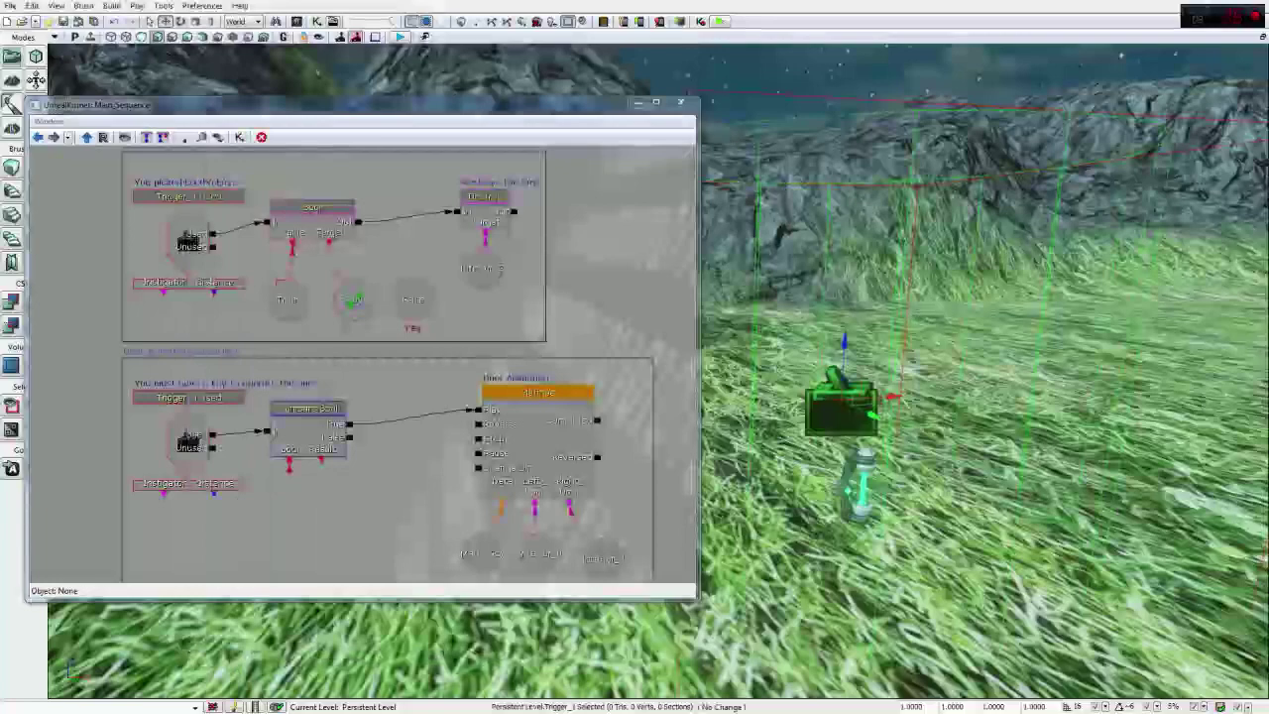
mouse_move(875, 298)
right_mouse_down()
mouse_move(875, 256)
mouse_move(880, 293)
right_mouse_up()
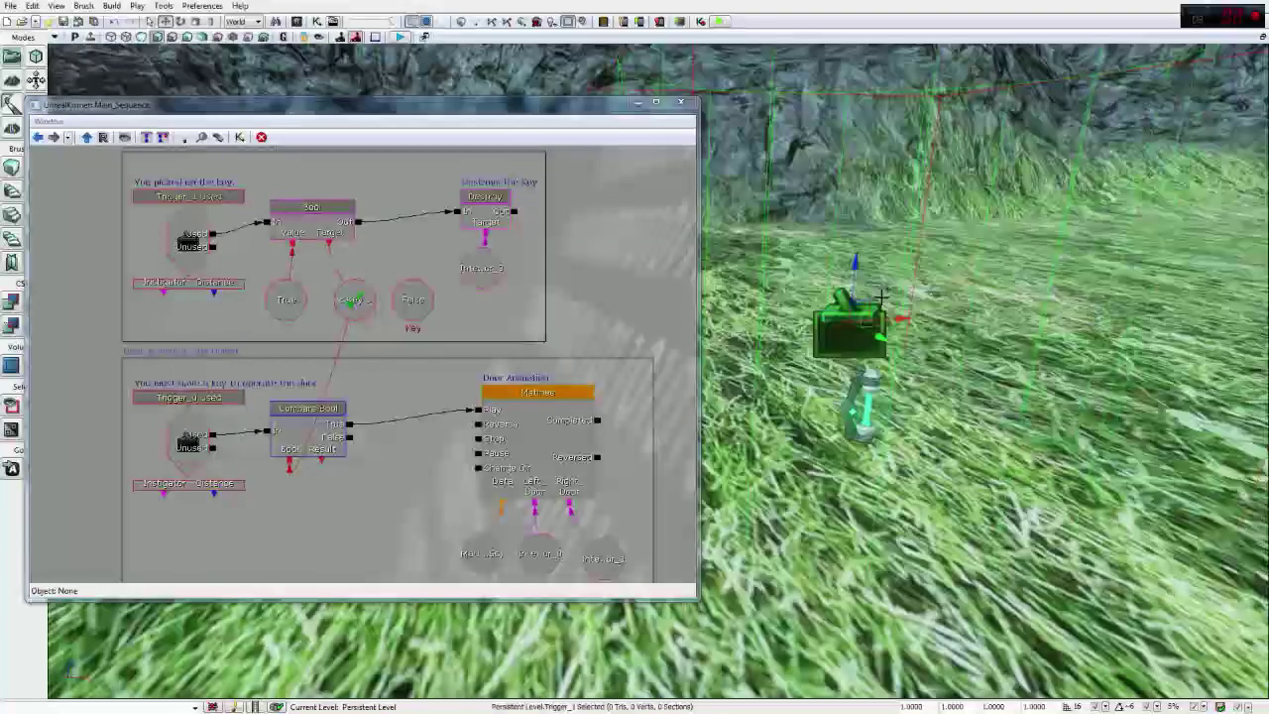
right_click_drag(880, 295, 828, 342)
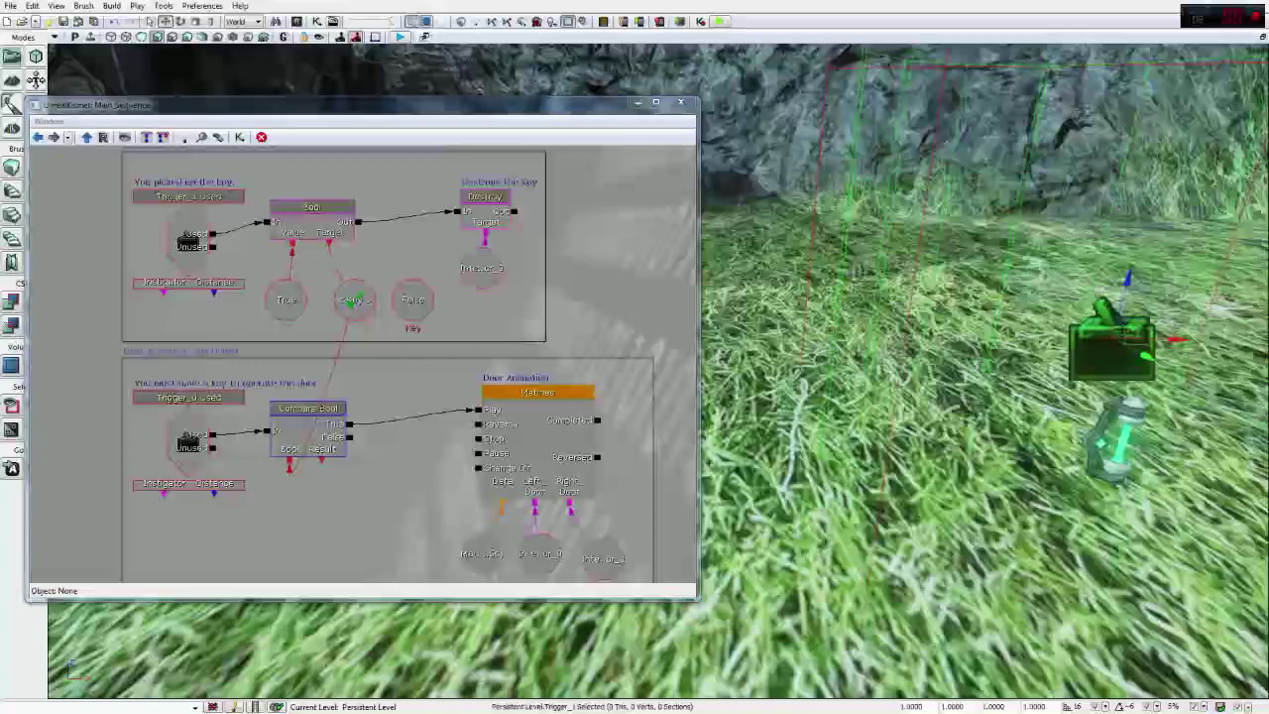
mouse_move(917, 337)
right_mouse_down()
mouse_move(982, 317)
mouse_move(935, 320)
right_mouse_up()
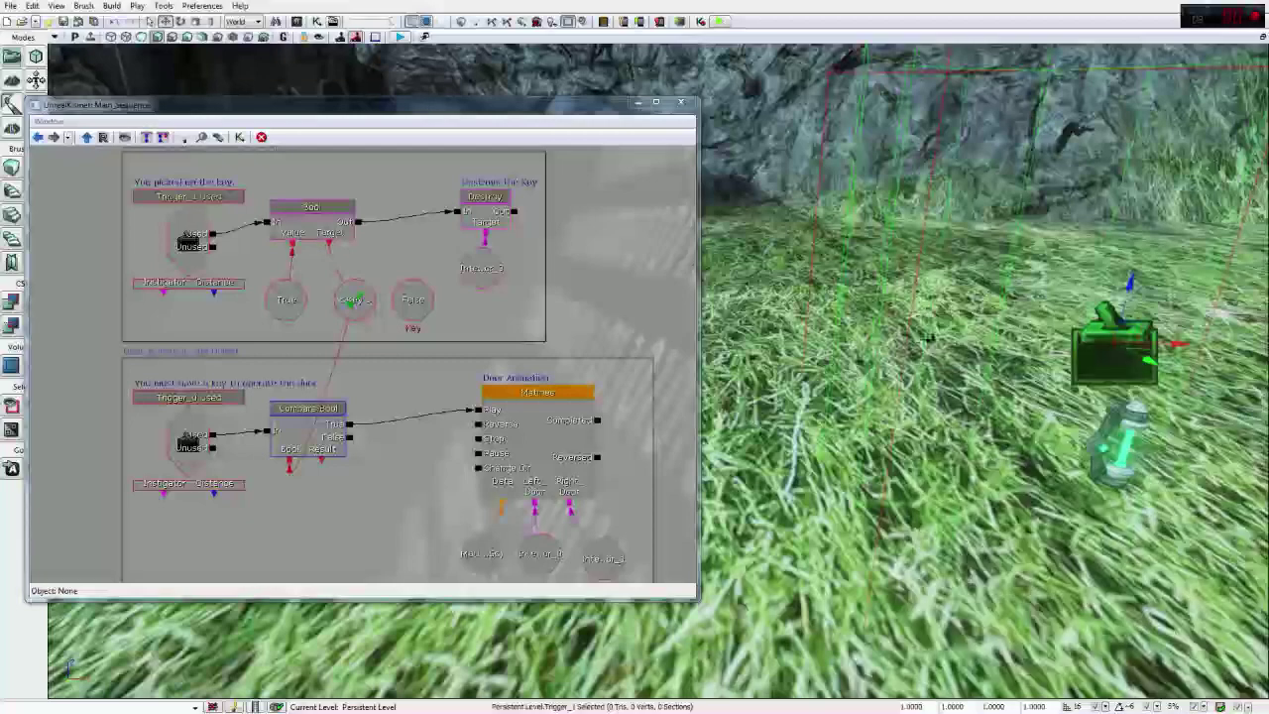
left_click_drag(470, 114, 566, 2)
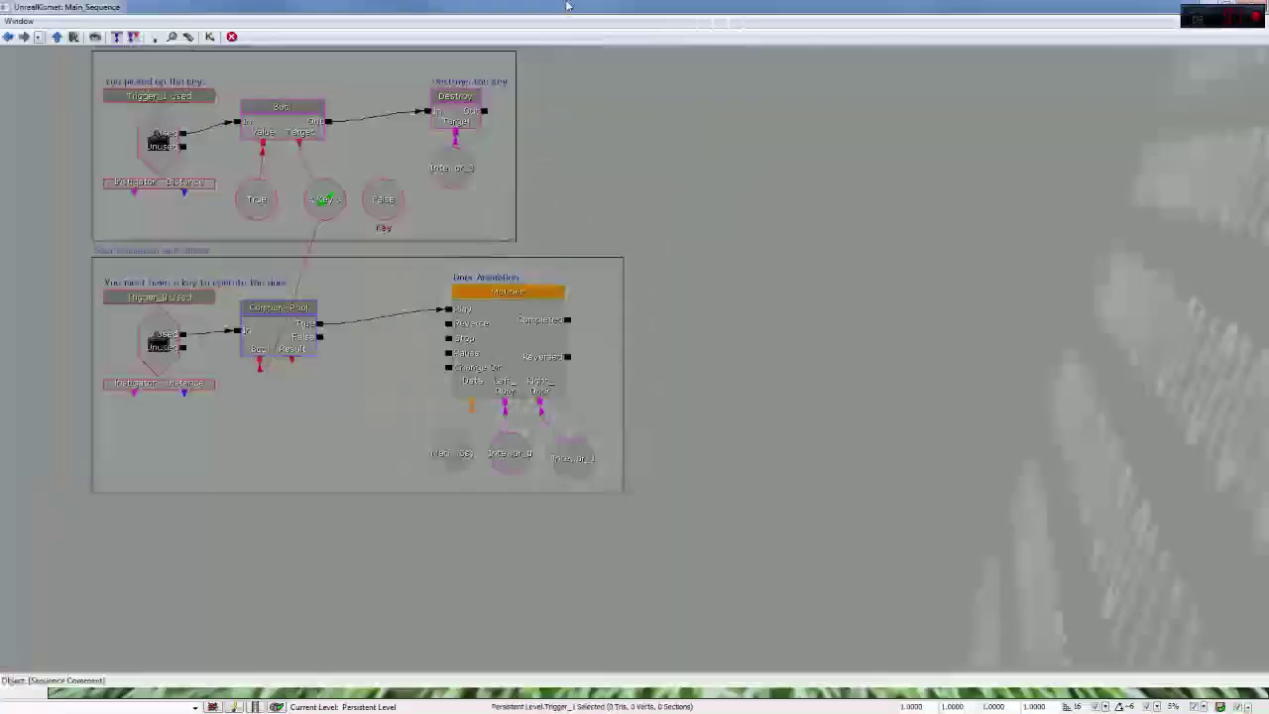
left_click_drag(694, 215, 942, 311)
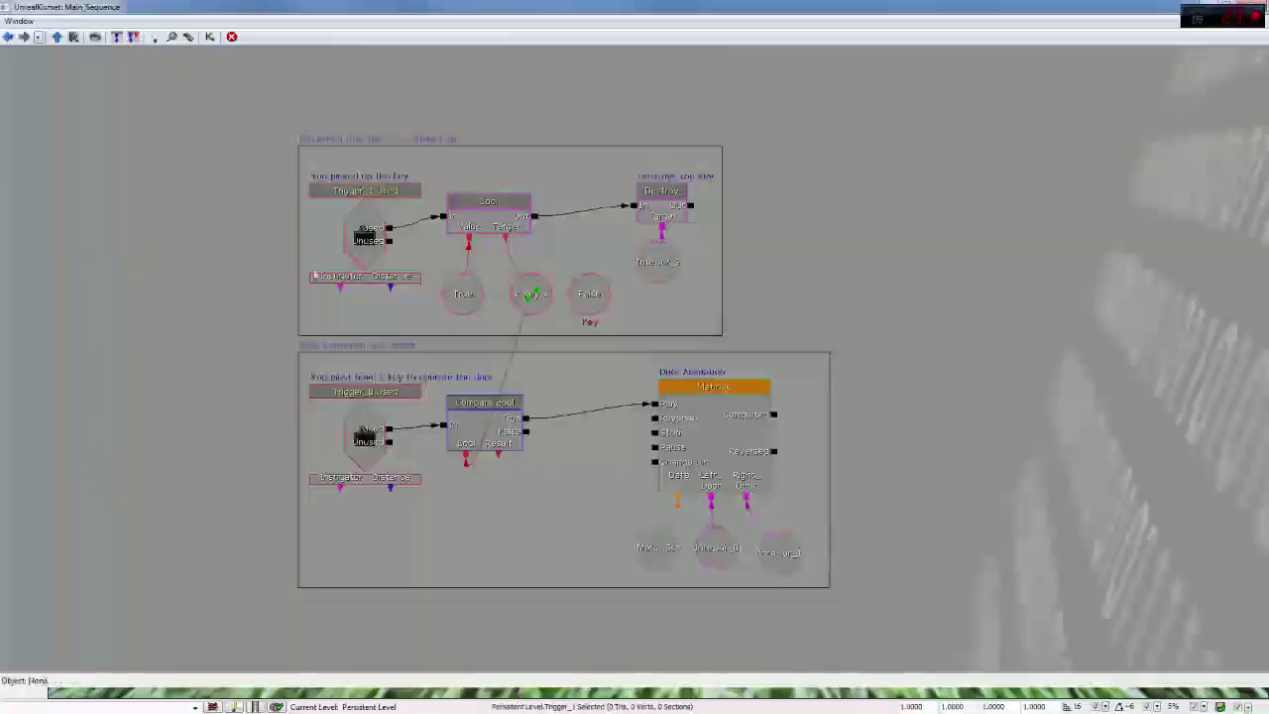
left_click_drag(233, 304, 297, 275)
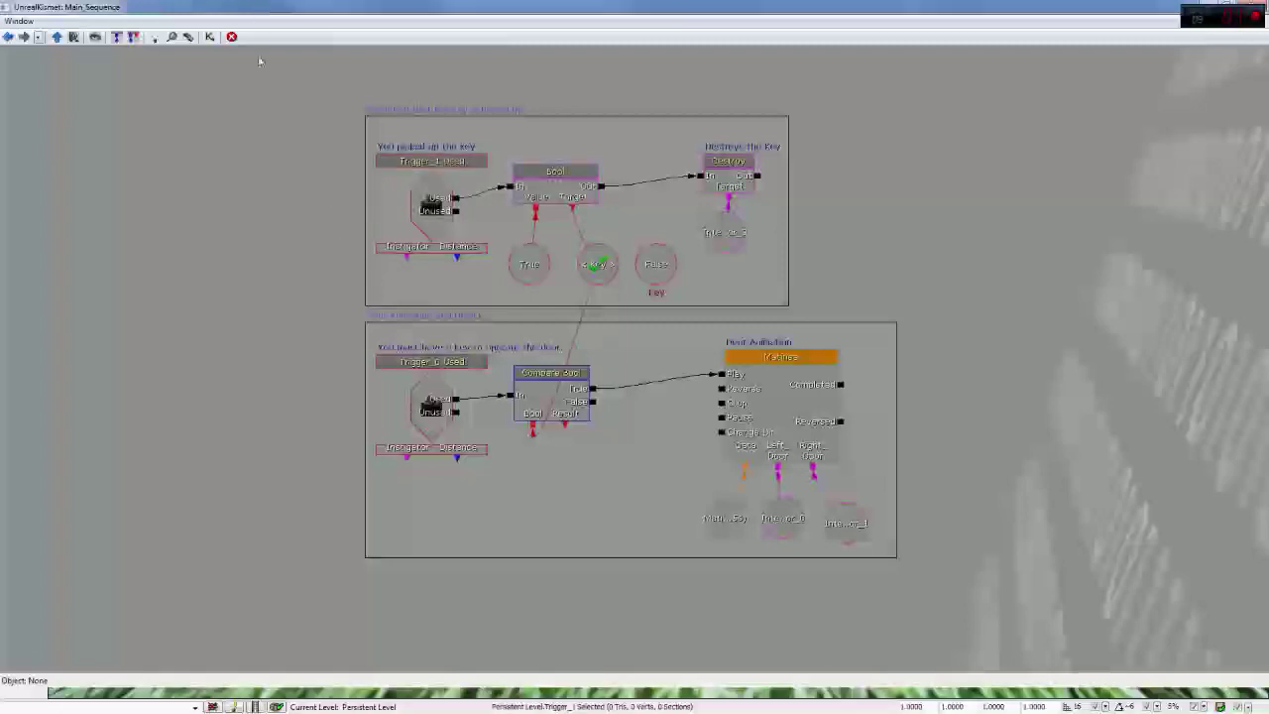
Step: With the key's Trigger_1 Used event selected, dock the Properties panel and close Sequences
left_click(428, 200)
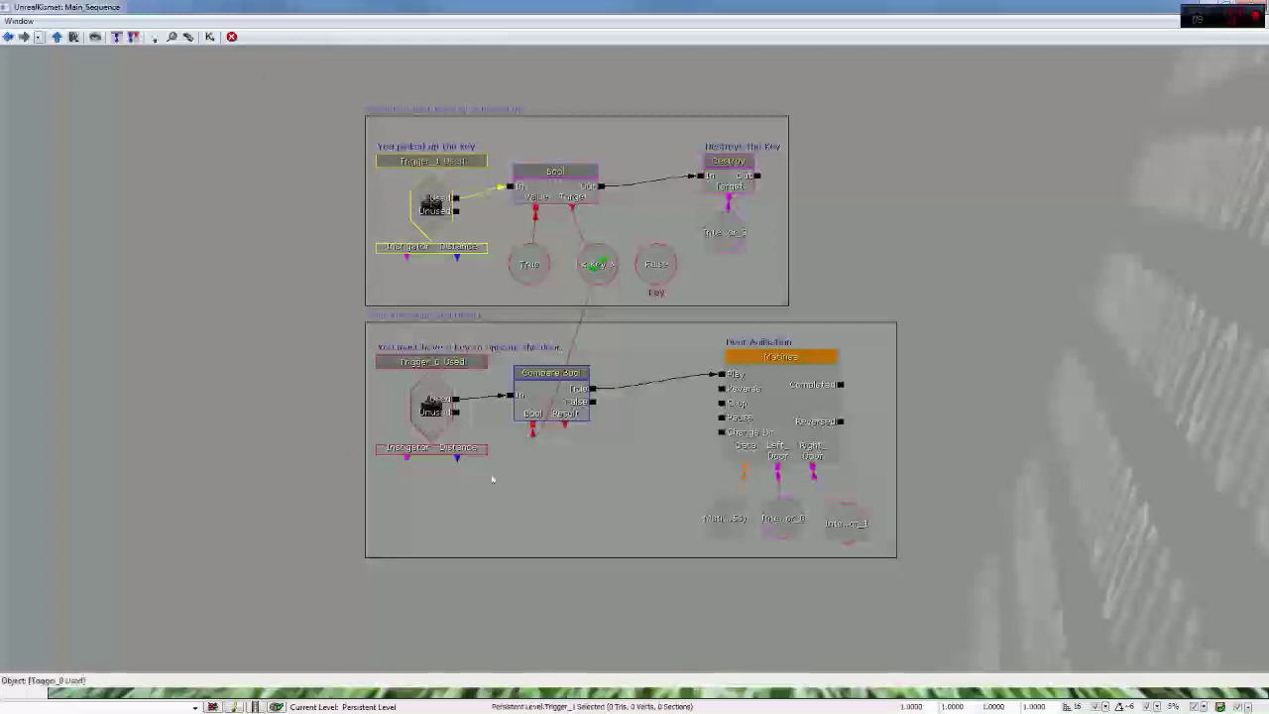
left_click(22, 20)
left_click(40, 47)
left_click(20, 21)
left_click(31, 37)
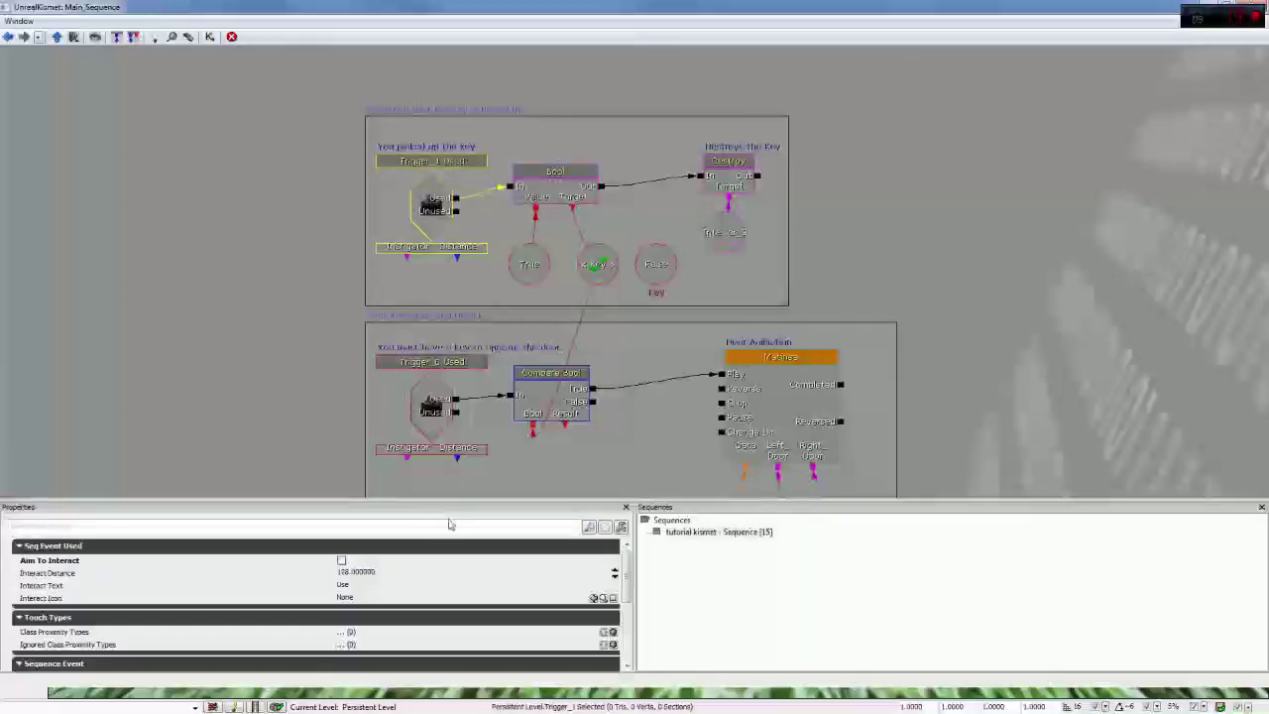
left_click(1262, 507)
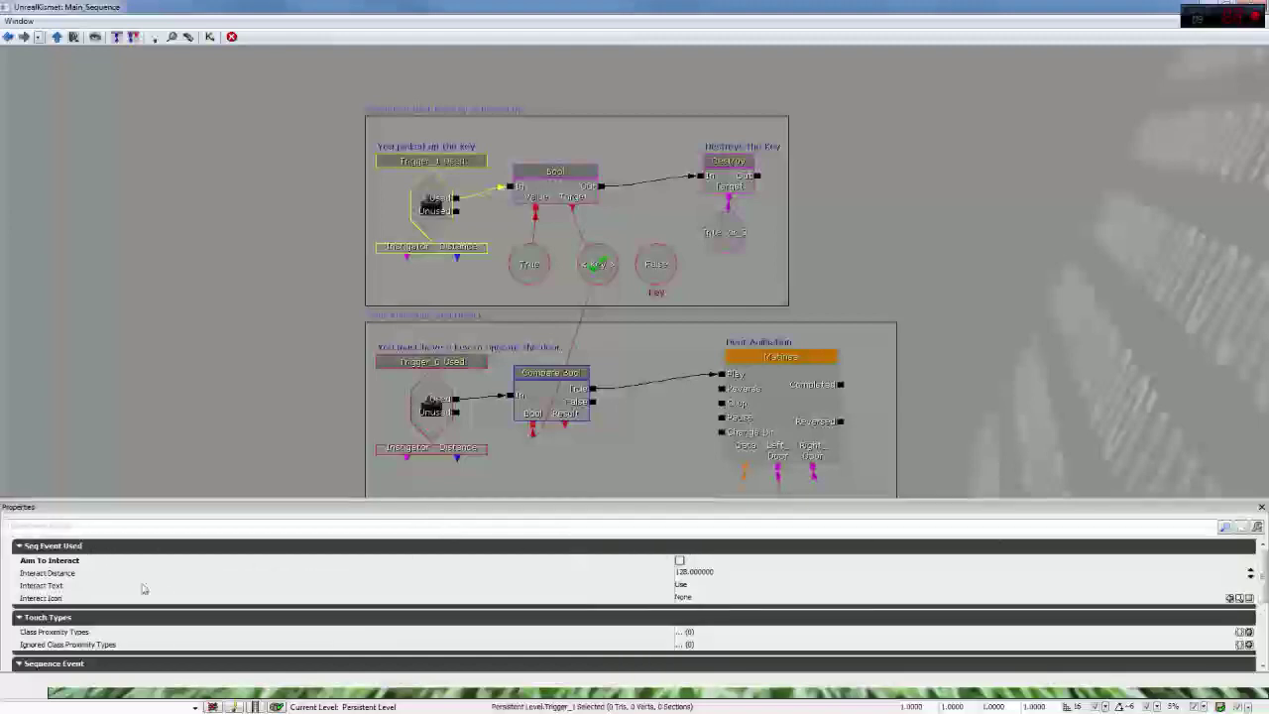
Step: Review Trigger_1 Used's Re Trigger Delay and Max Trigger Count values
scroll(1260, 591, "down", 3)
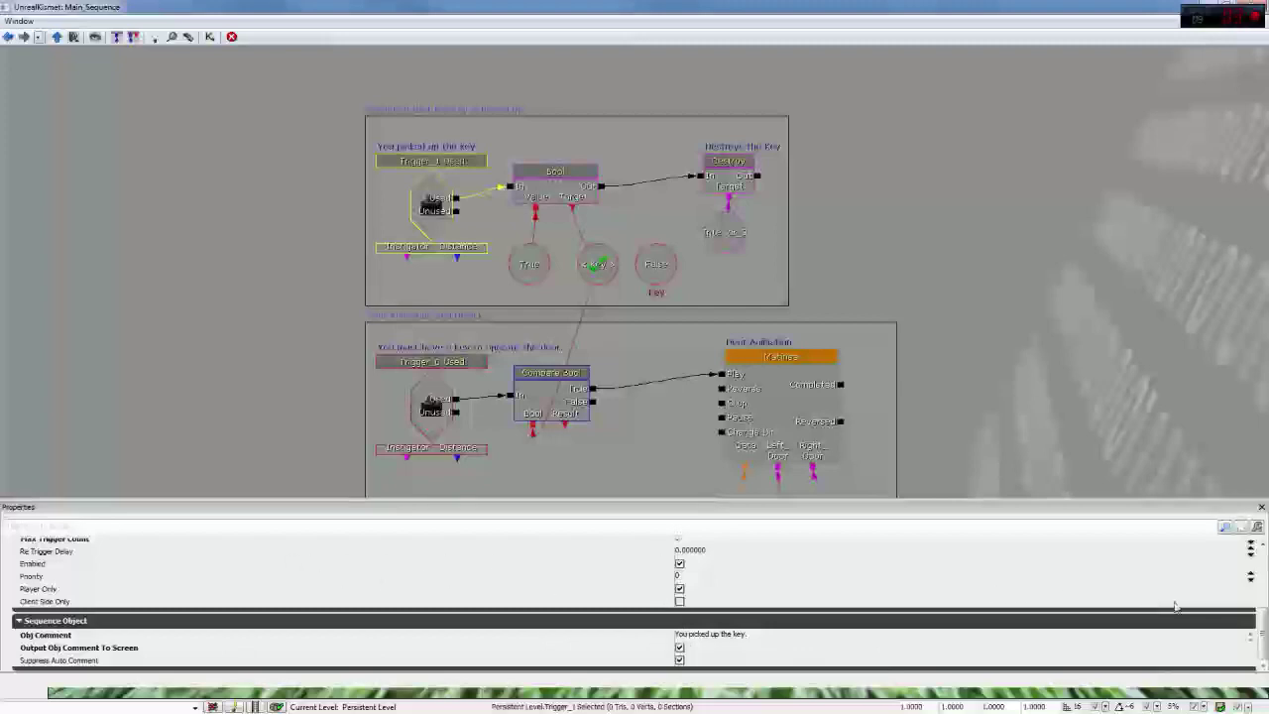
scroll(1173, 614, "up", 1)
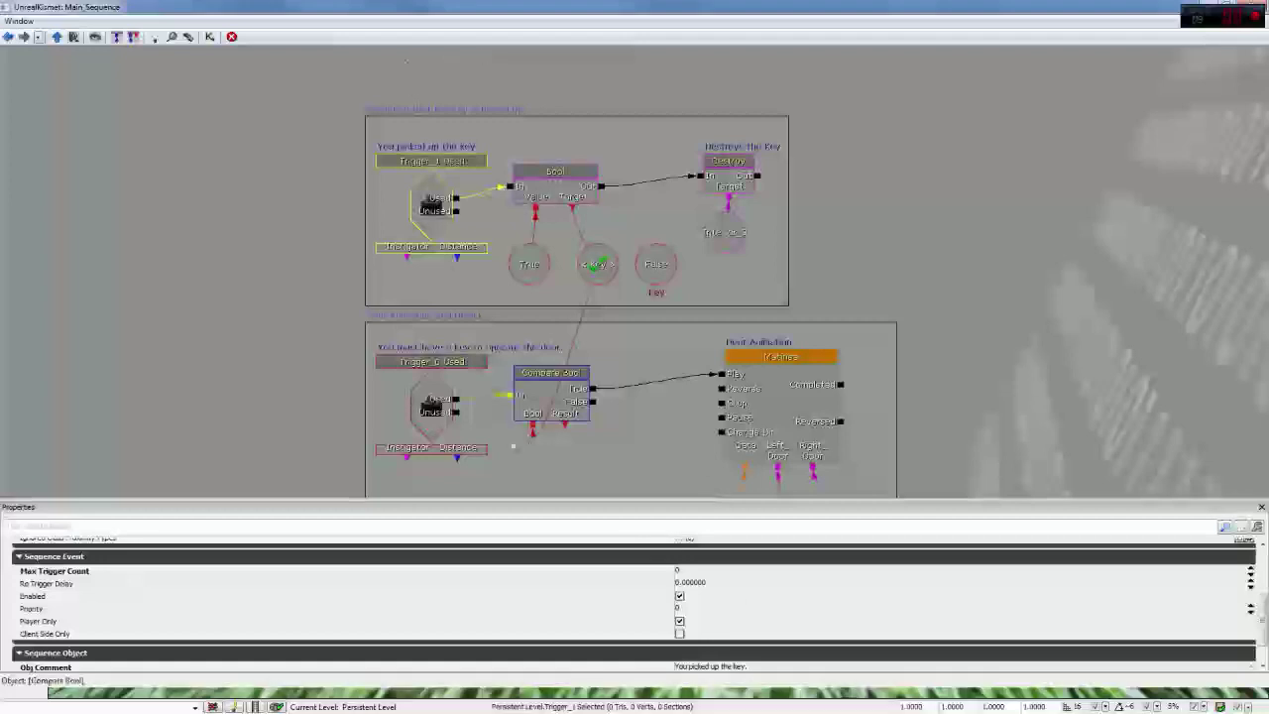
left_click(684, 583)
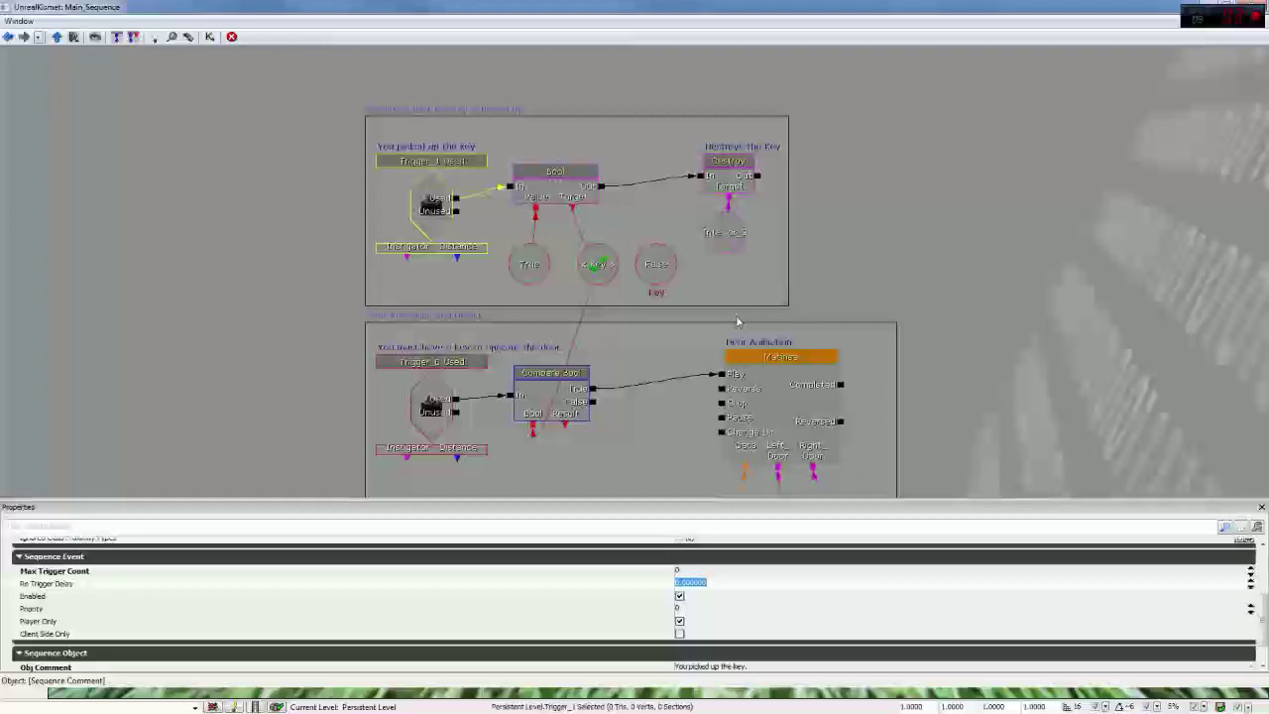
left_click(688, 572)
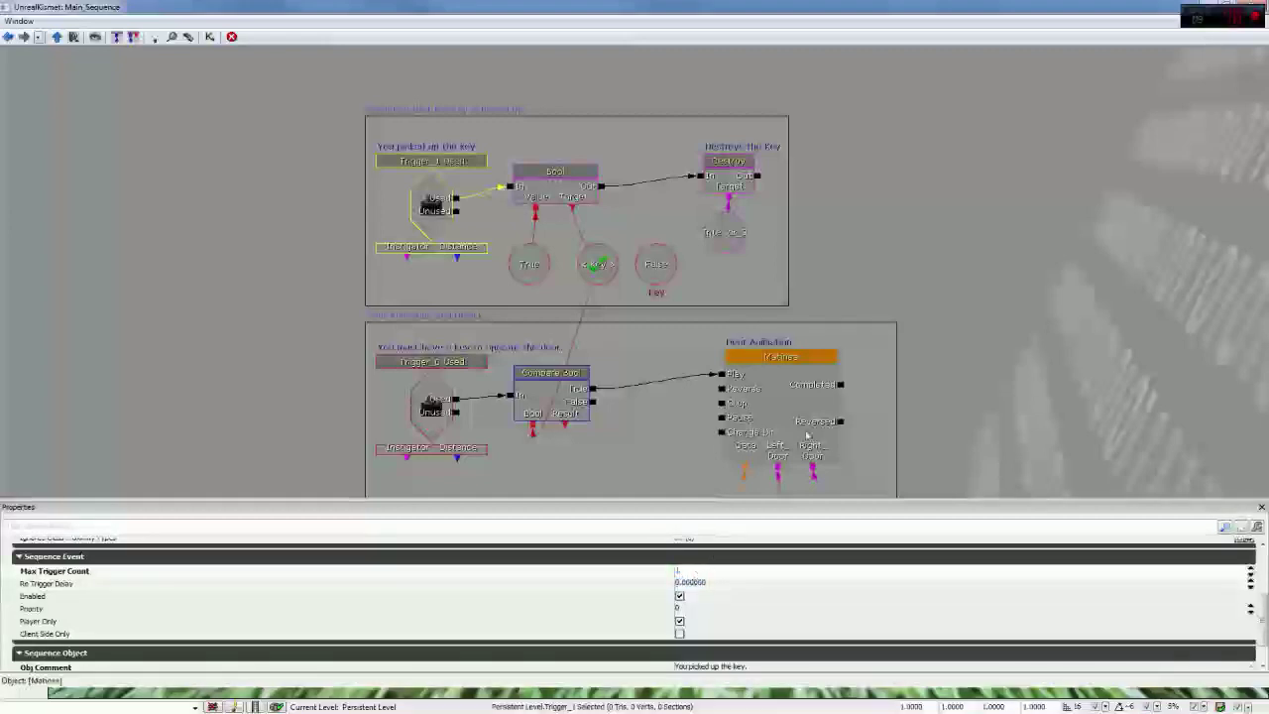
left_click(935, 317)
left_click(427, 171)
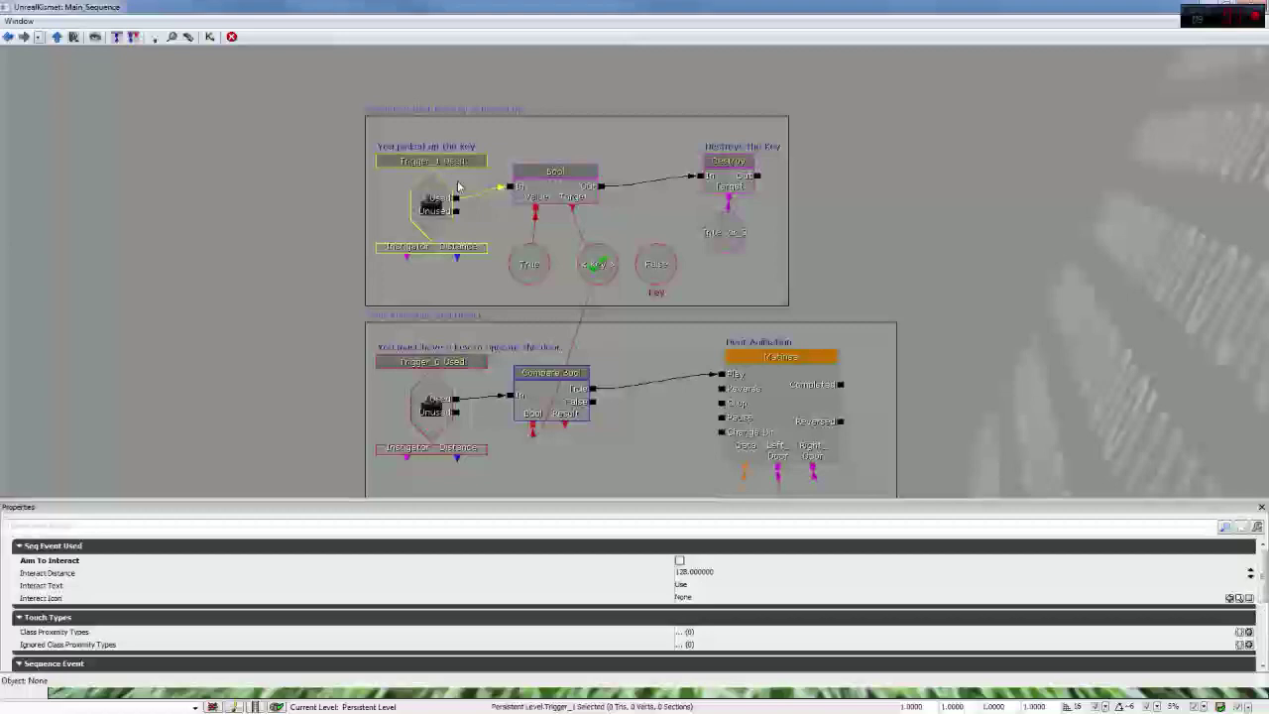
Step: Check the door's Trigger_0 Used event settings, then clear the selection
left_click(414, 423)
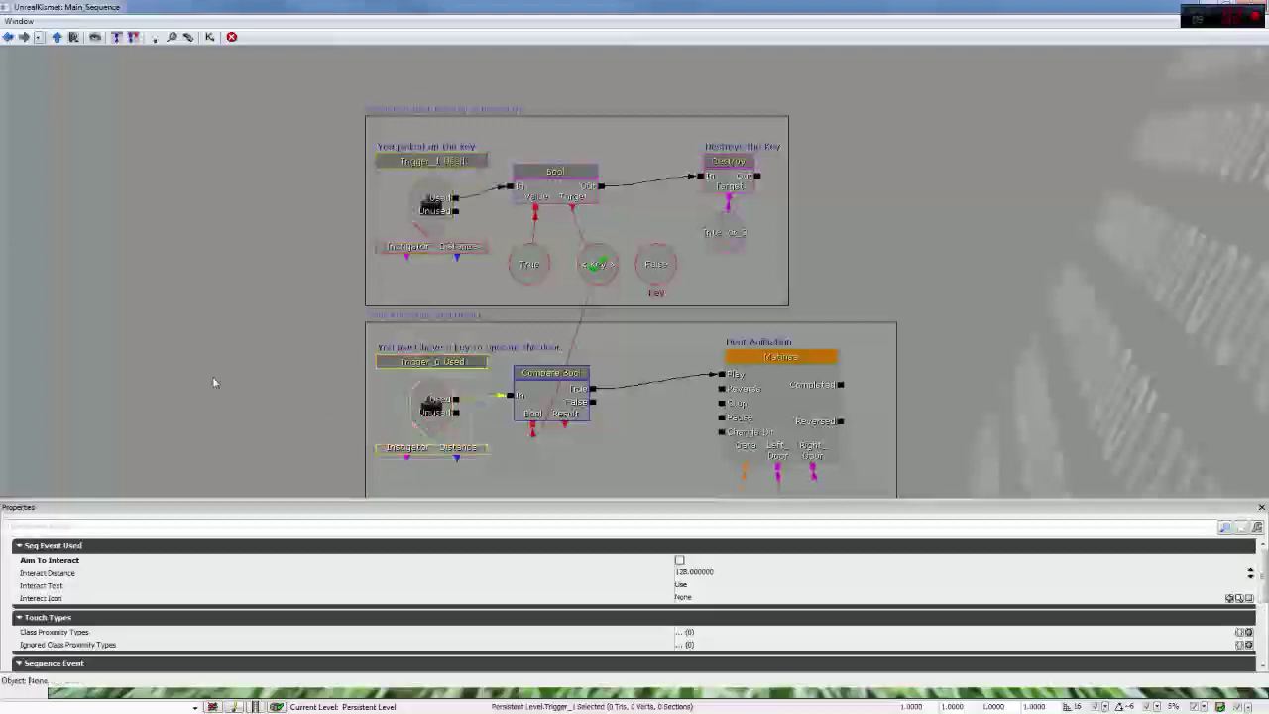
left_click_drag(213, 383, 680, 472)
scroll(635, 595, "down", 5)
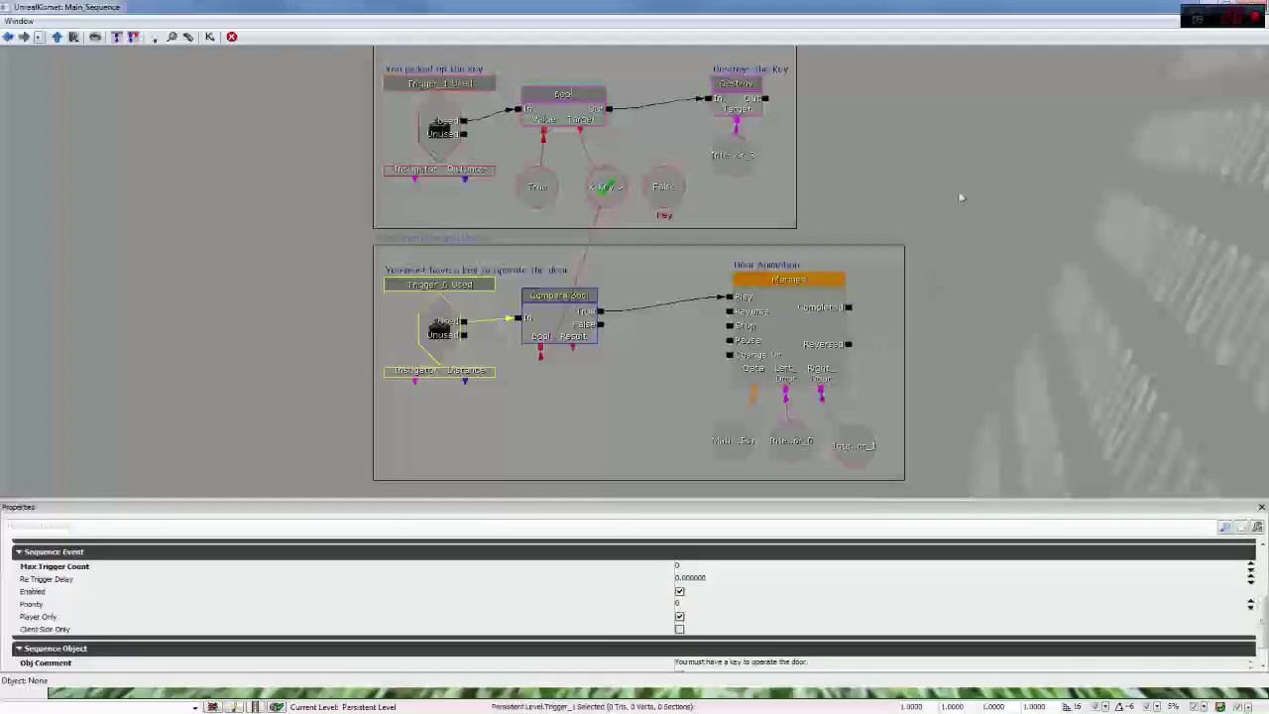
left_click_drag(958, 196, 962, 250)
left_click(958, 235)
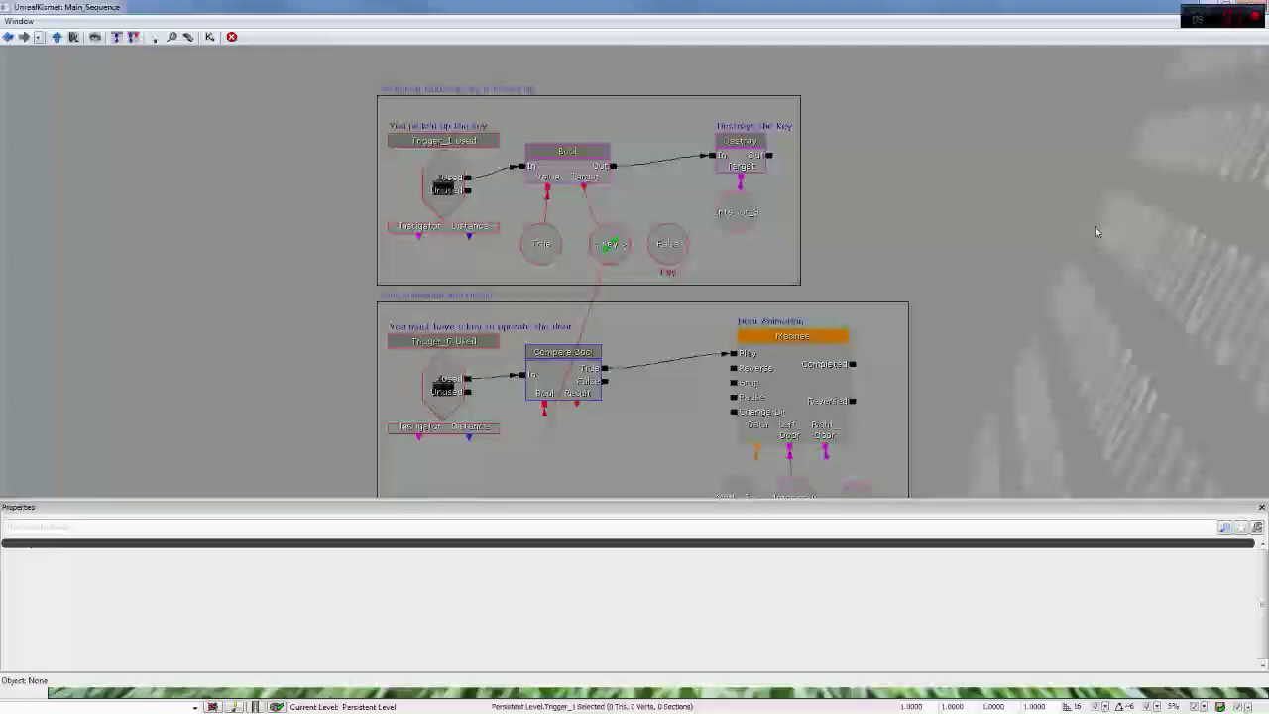
Step: Inspect the False variable named Key and add a new Bool variable beside it
left_click(667, 248)
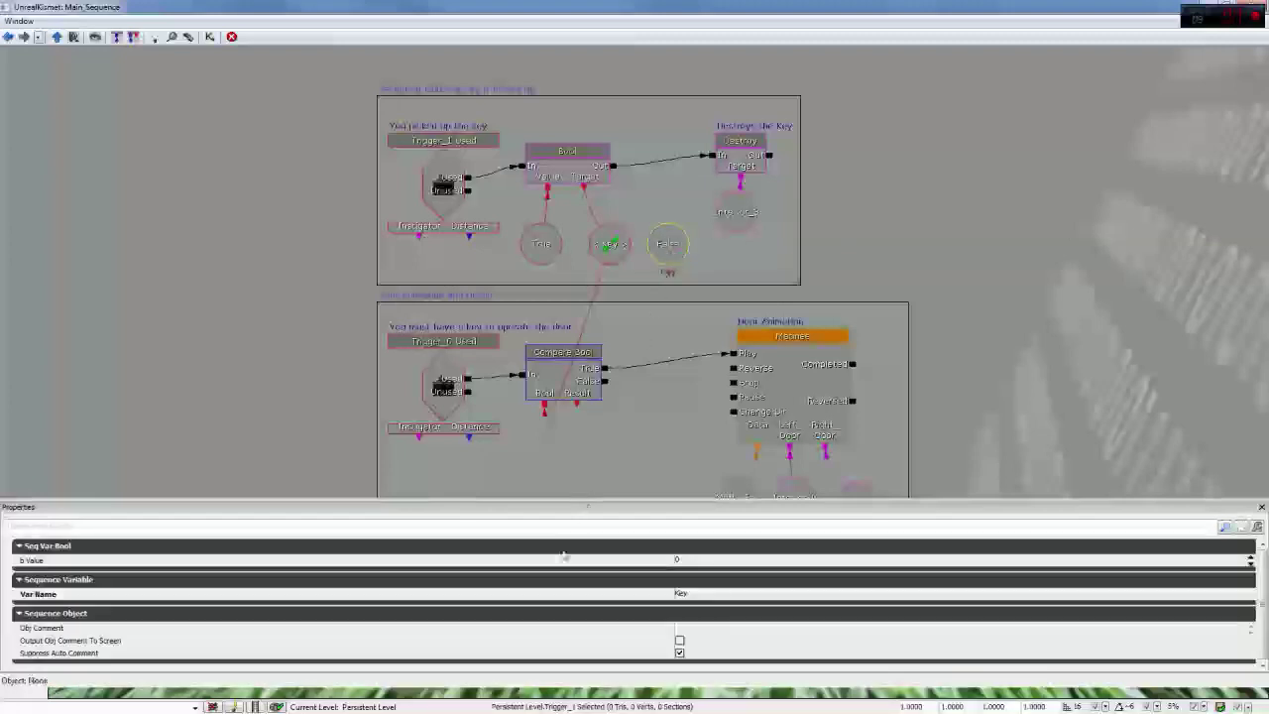
right_click(842, 211)
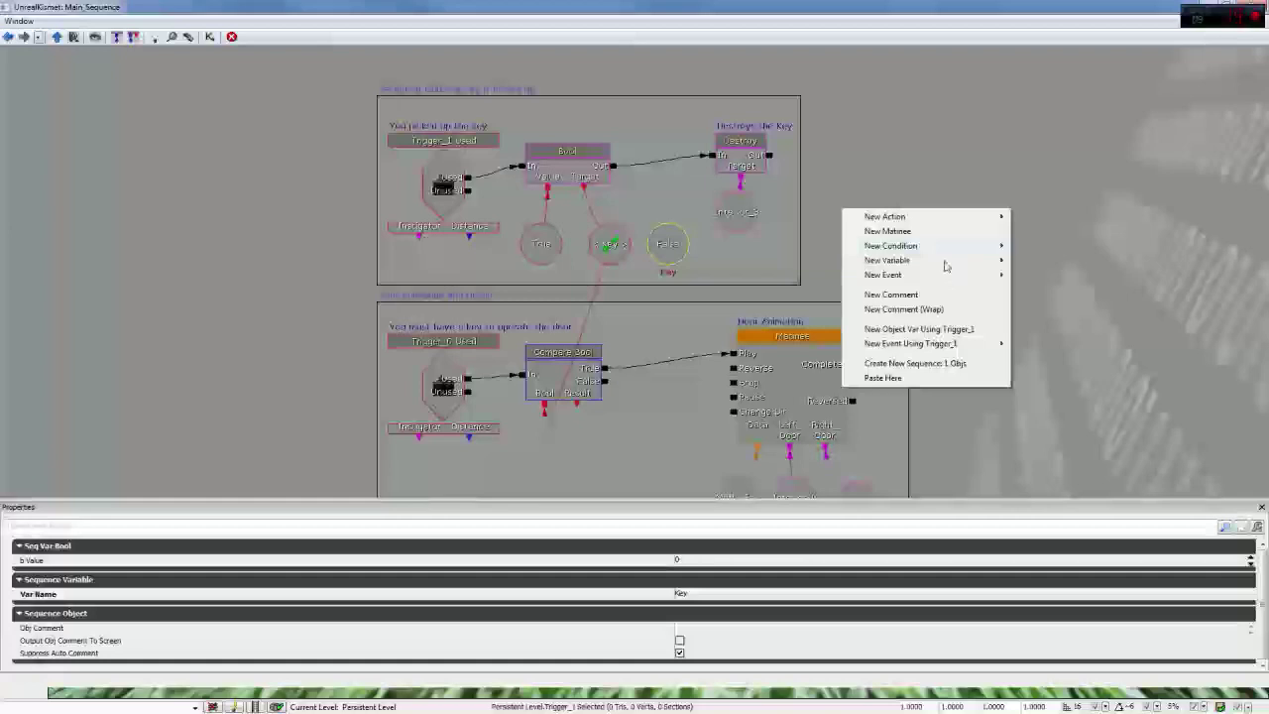
mouse_move(937, 259)
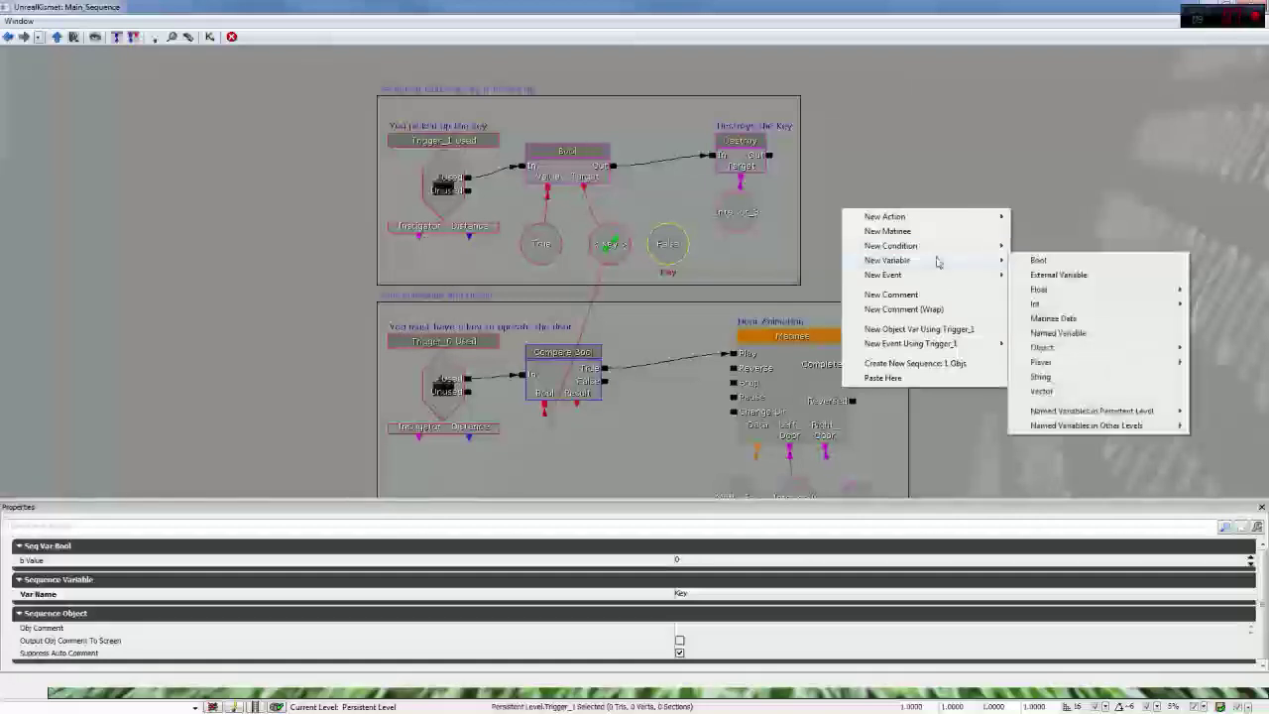
left_click(1046, 262)
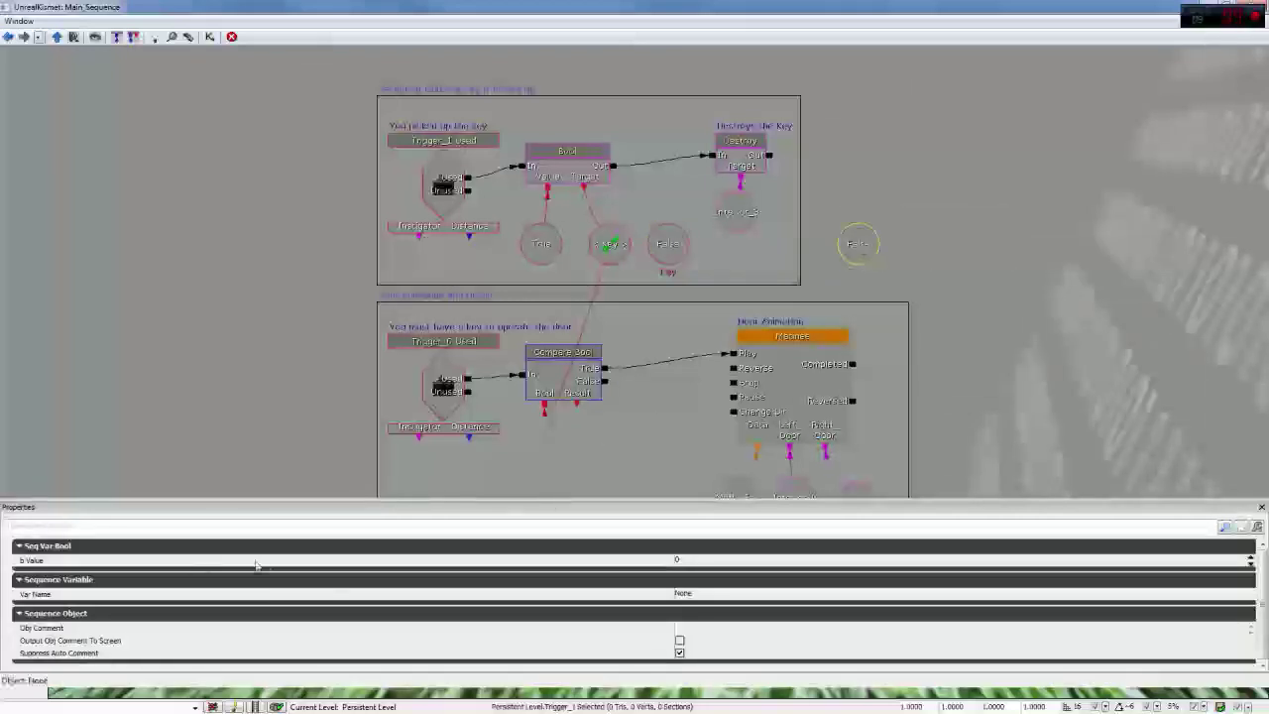
left_click_drag(867, 241, 860, 236)
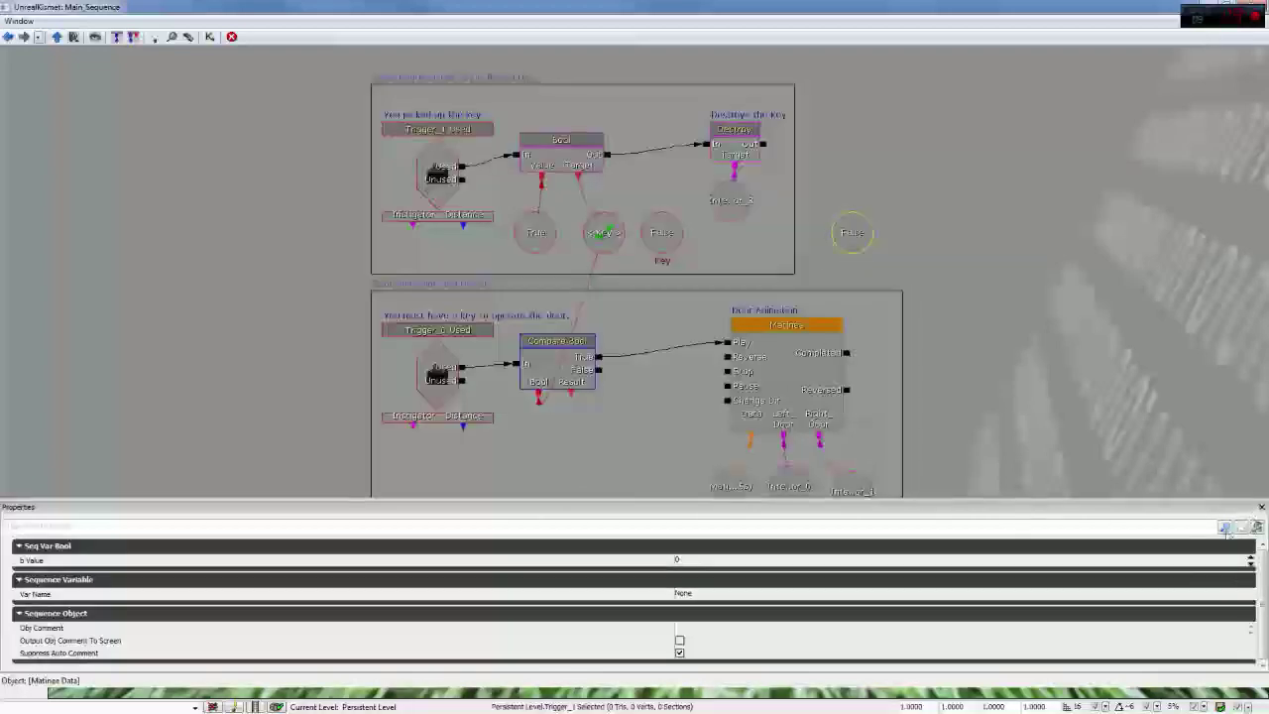
left_click(19, 20)
left_click(39, 45)
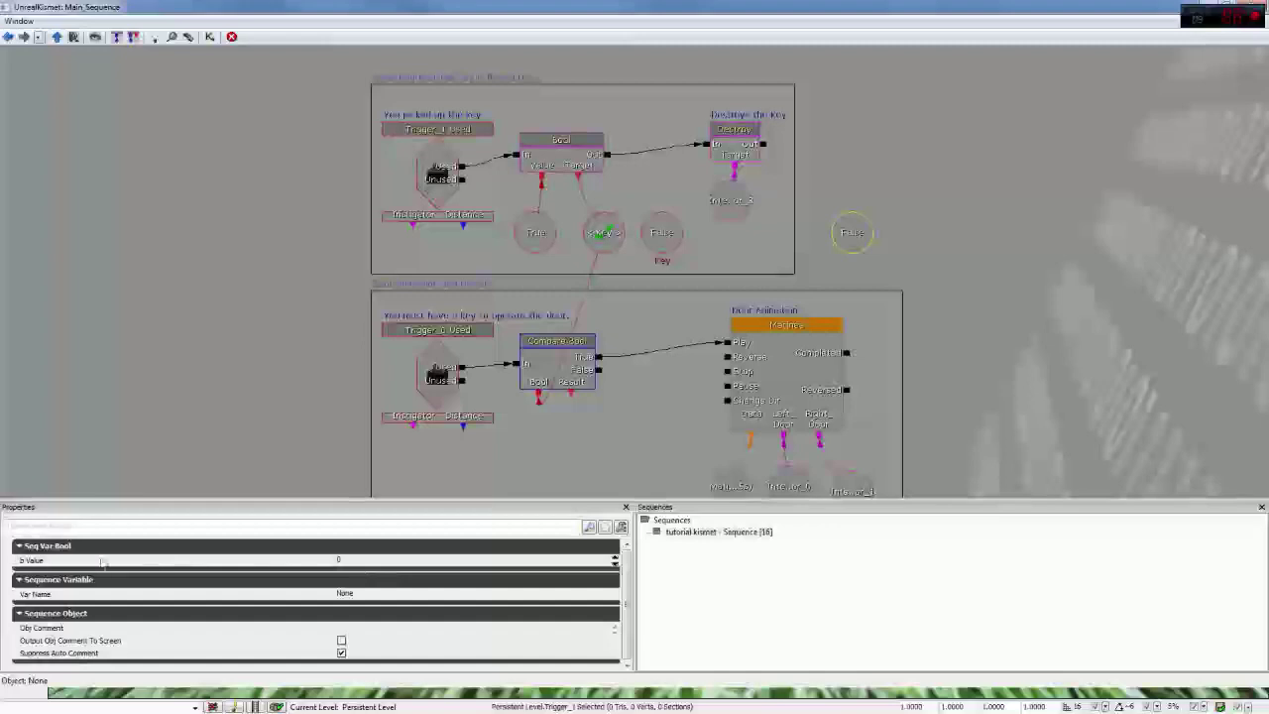
Step: Give the new Bool a b Value of 0 and the variable name Key
left_click(374, 561)
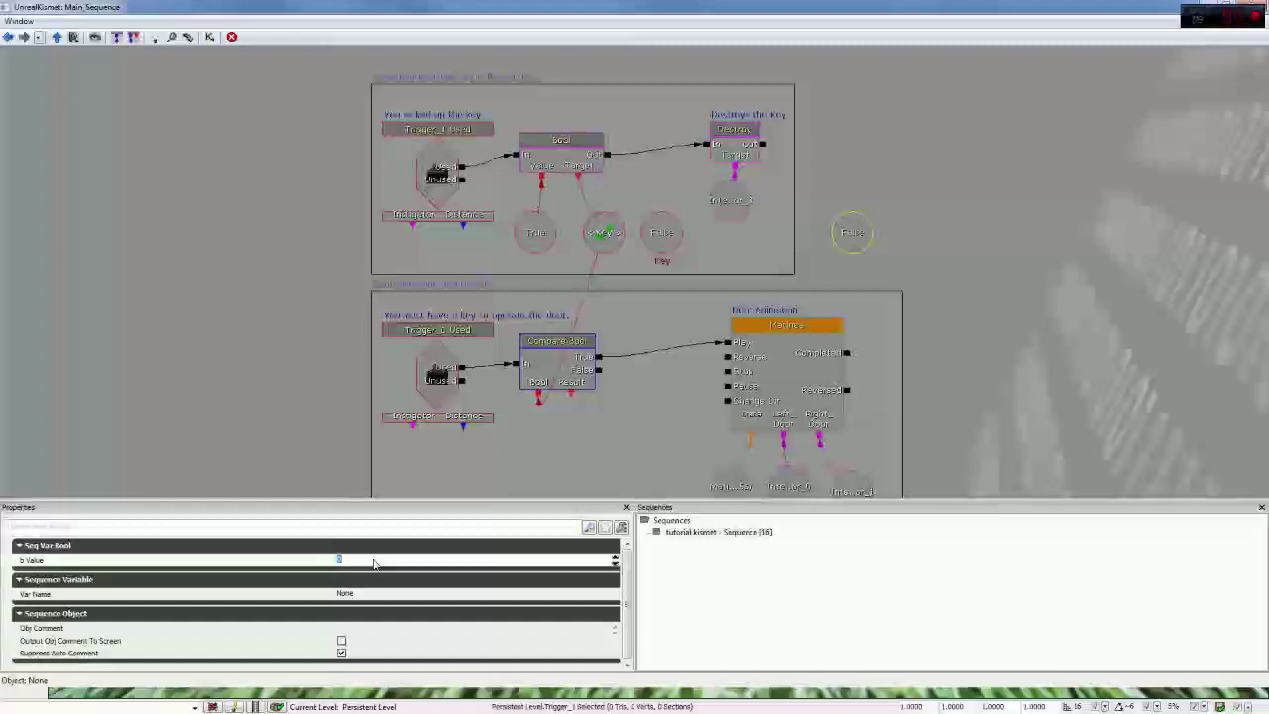
type("1")
key("Return")
type("0")
key("Return")
left_click(366, 595)
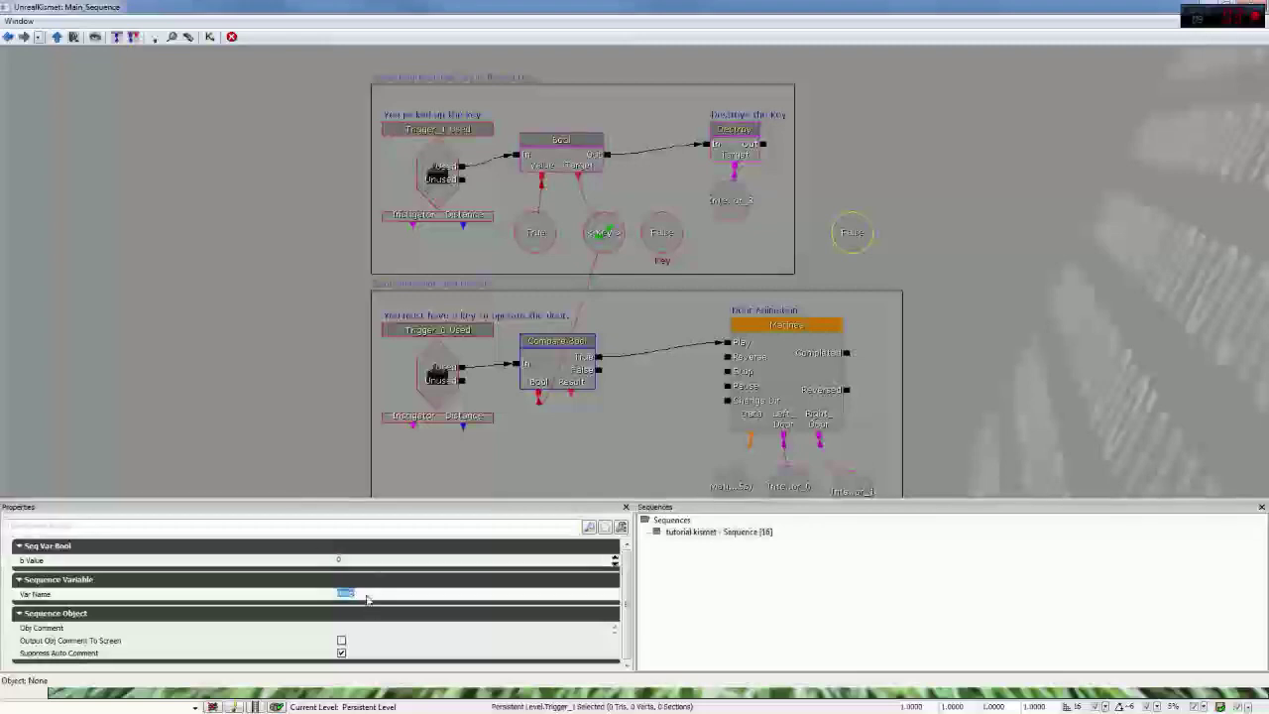
type("Key")
key("Return")
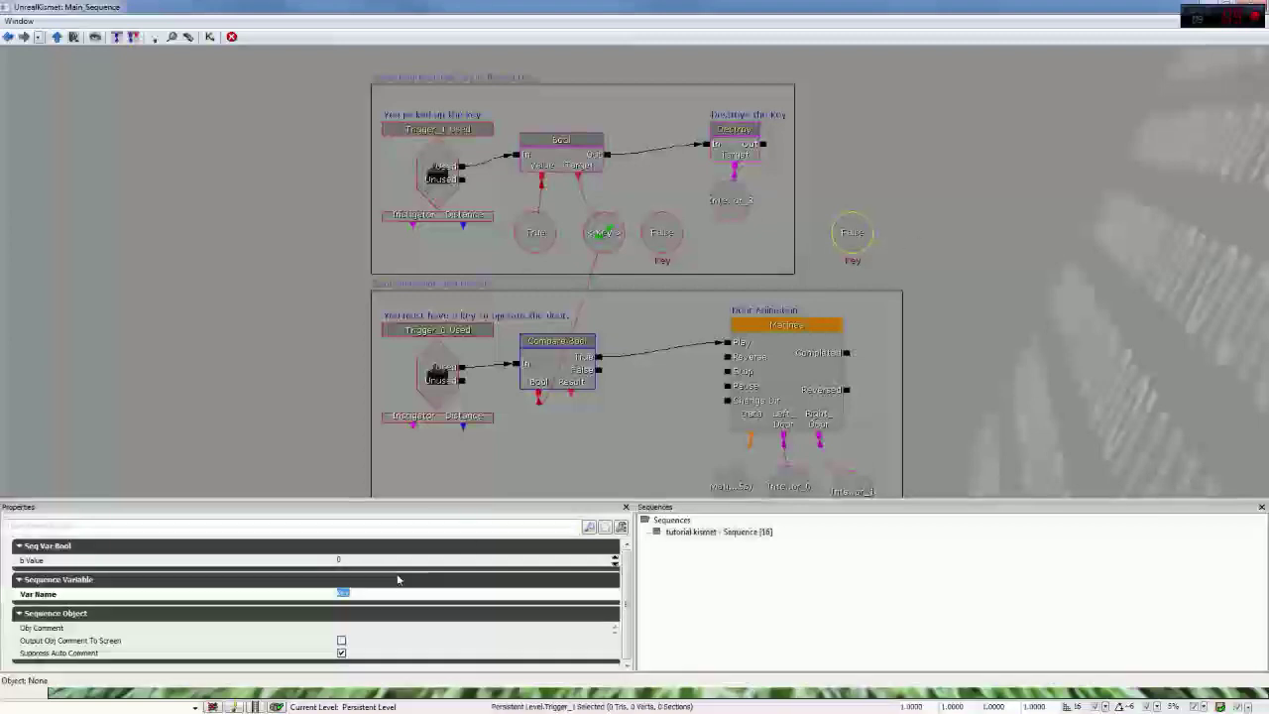
Step: Delete the duplicate Key variable, then check the remaining one and the Bool node setting Key
left_click(850, 234)
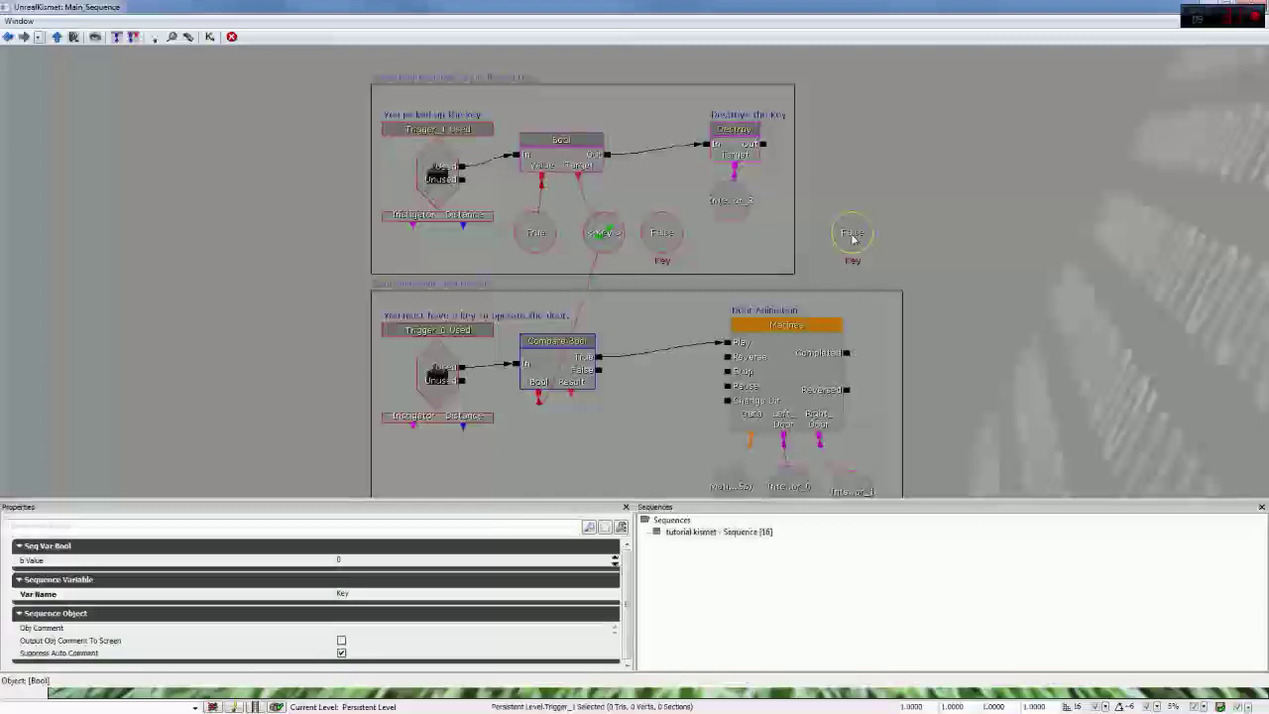
key("Delete")
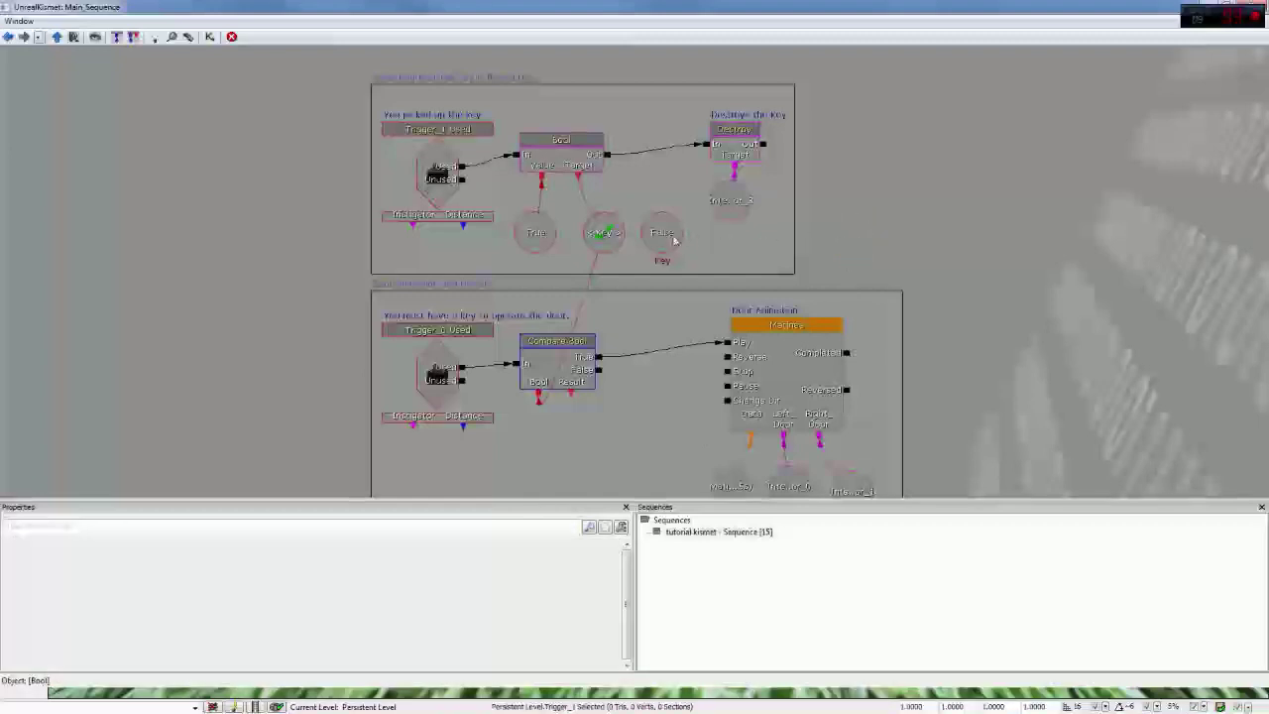
left_click(673, 238)
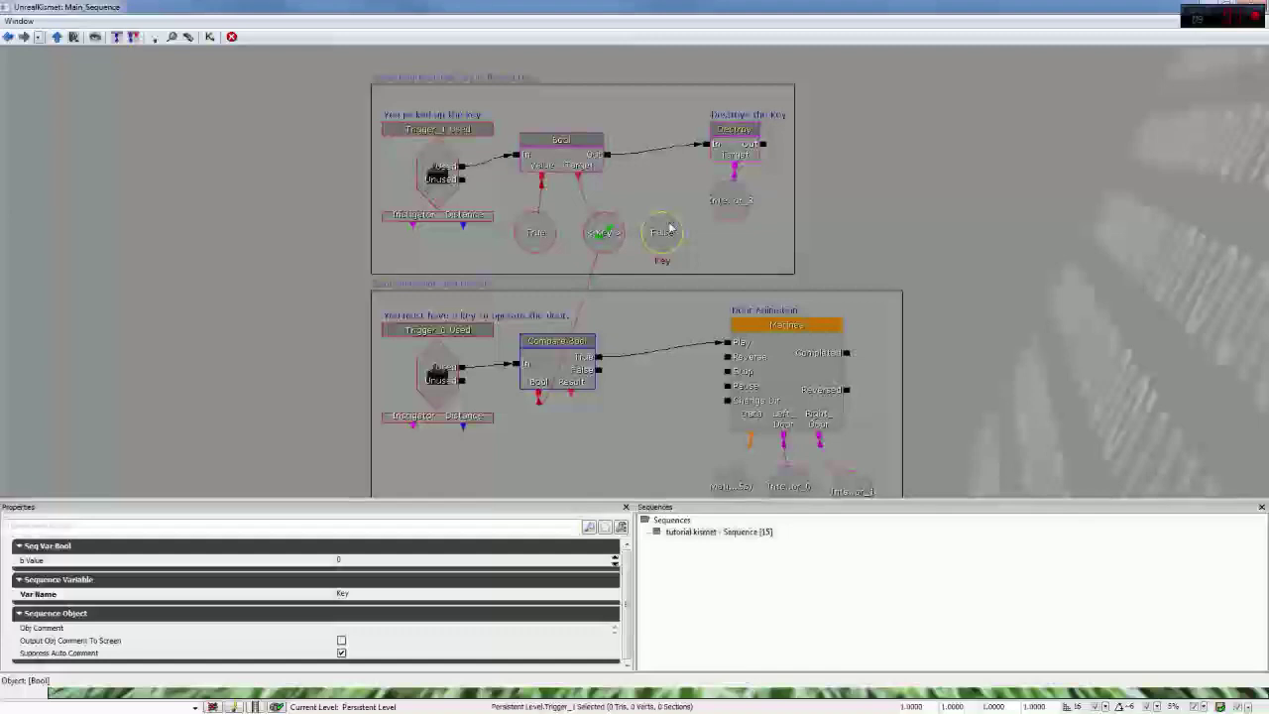
left_click(595, 148)
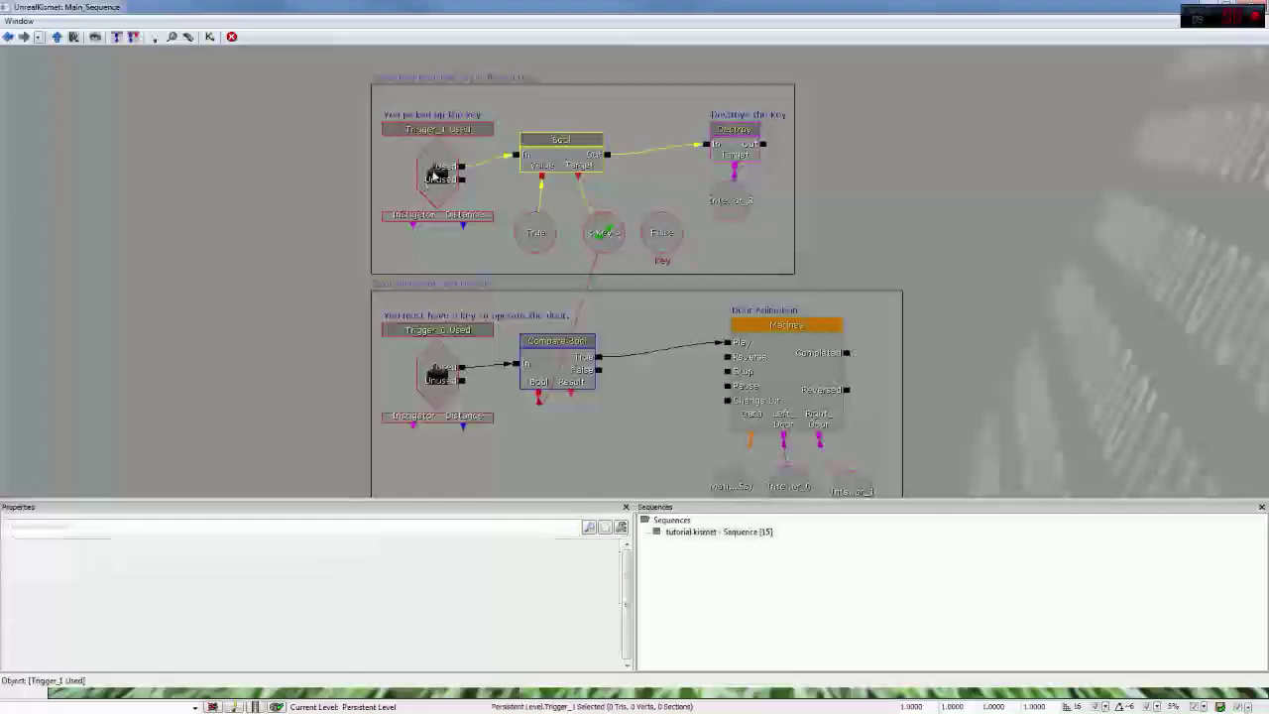
left_click(433, 175)
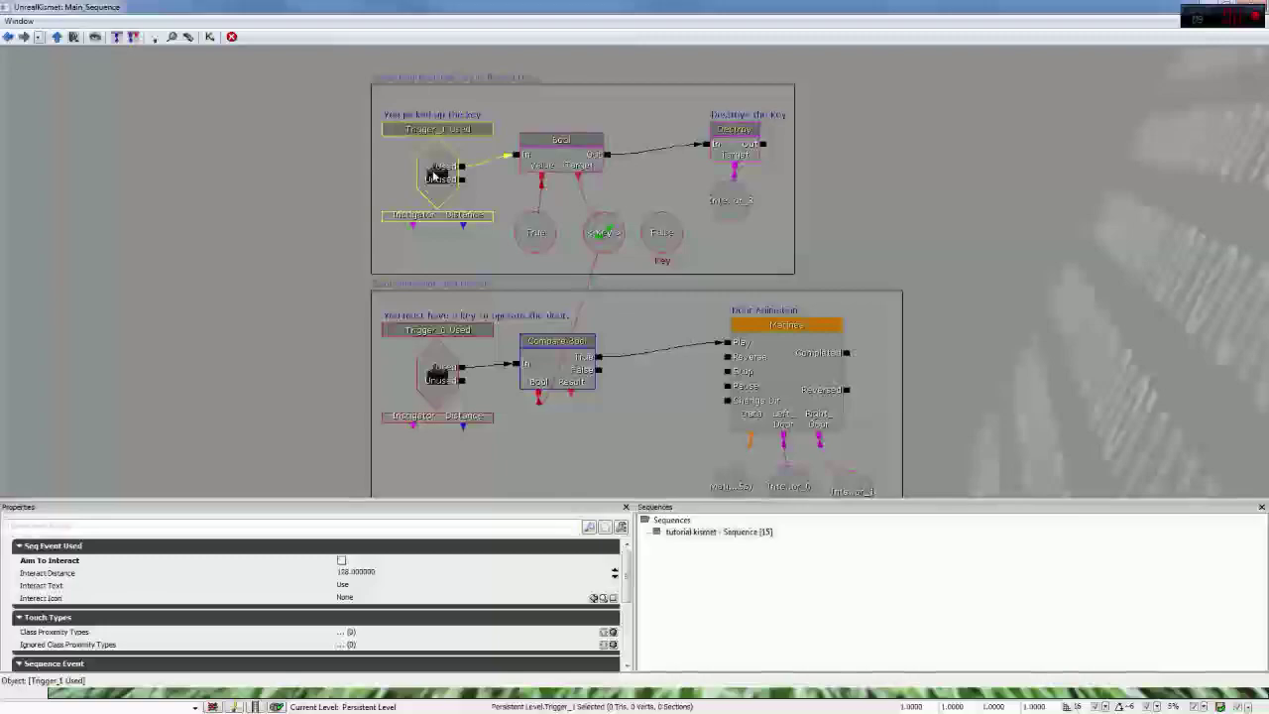
double_click(540, 8)
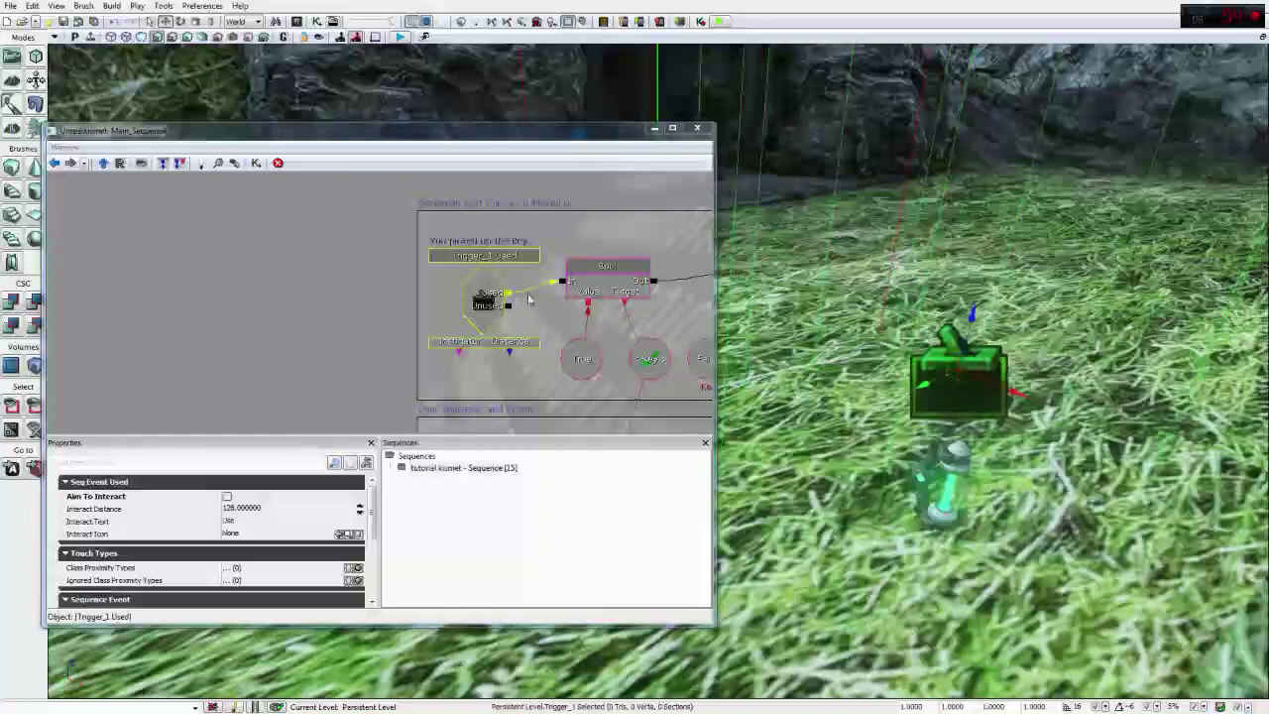
left_click(601, 283)
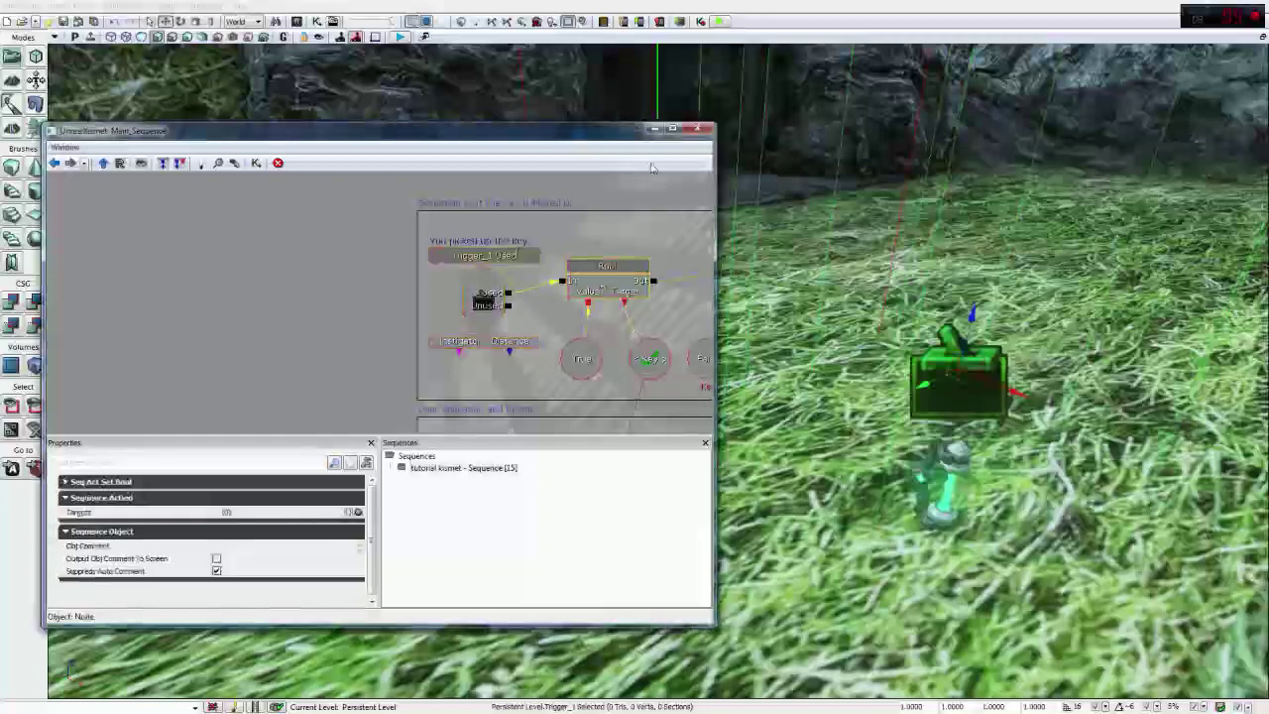
left_click(672, 128)
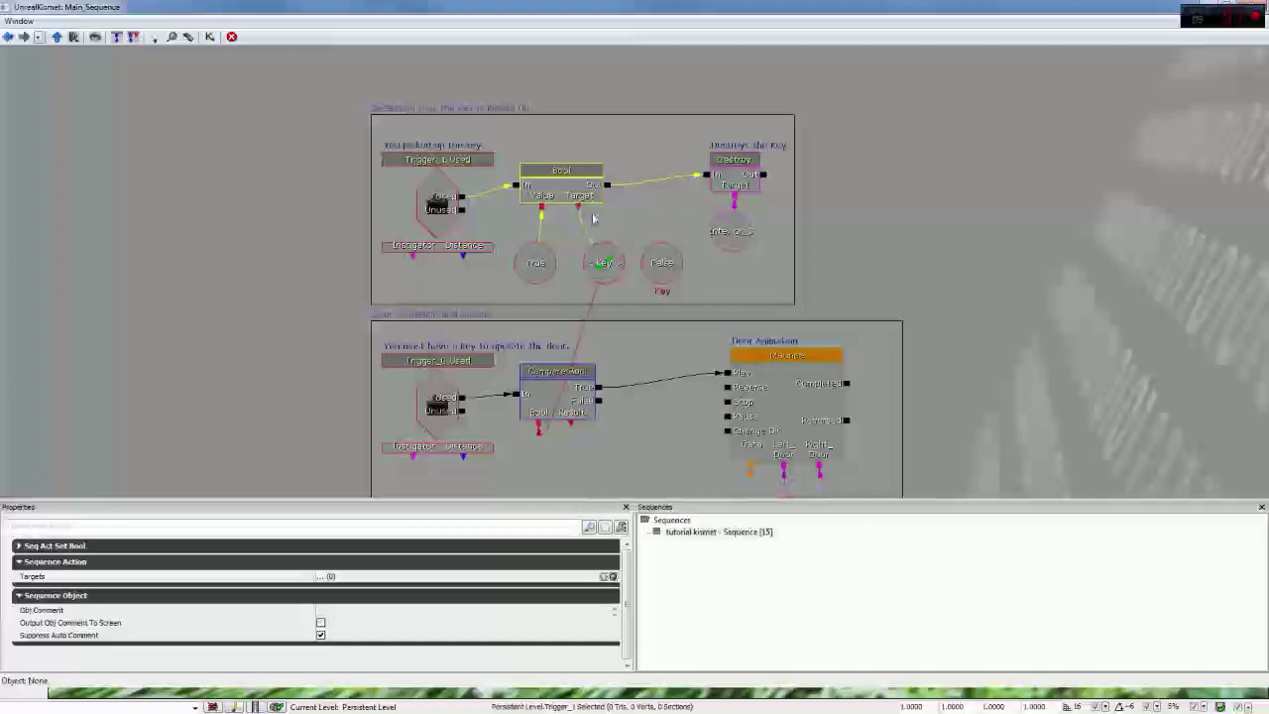
left_click(539, 265)
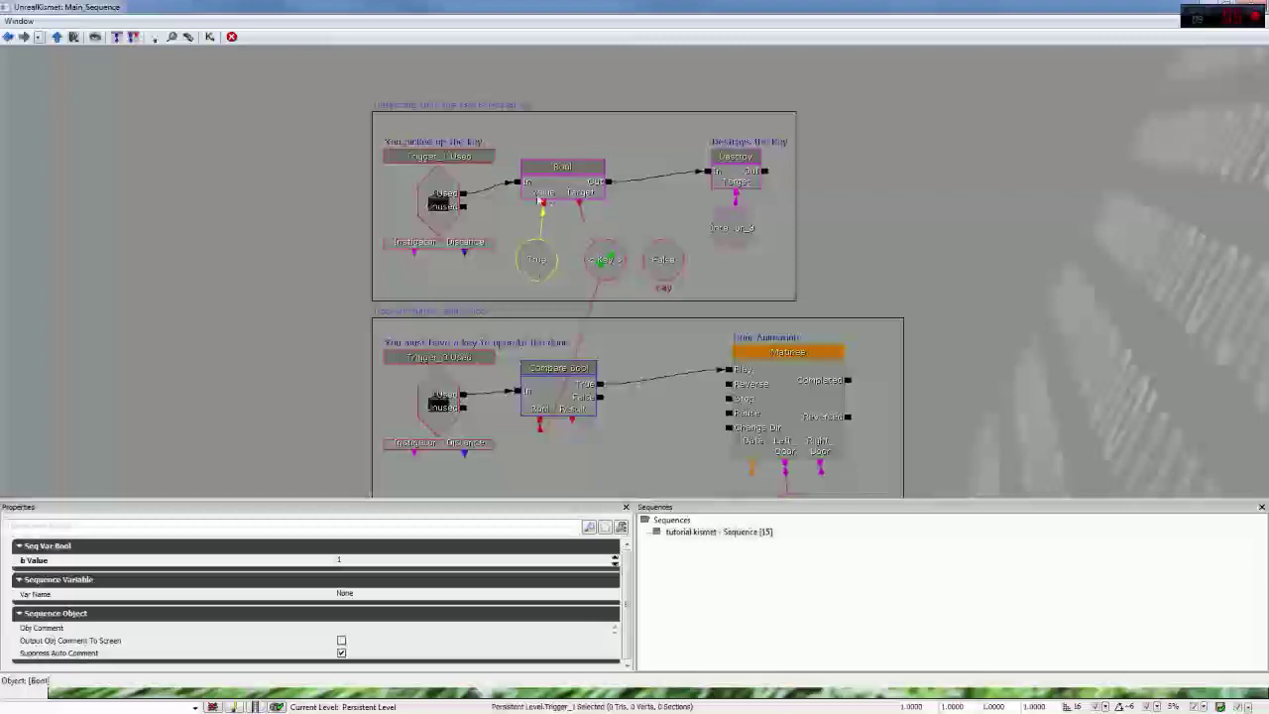
left_click(600, 258)
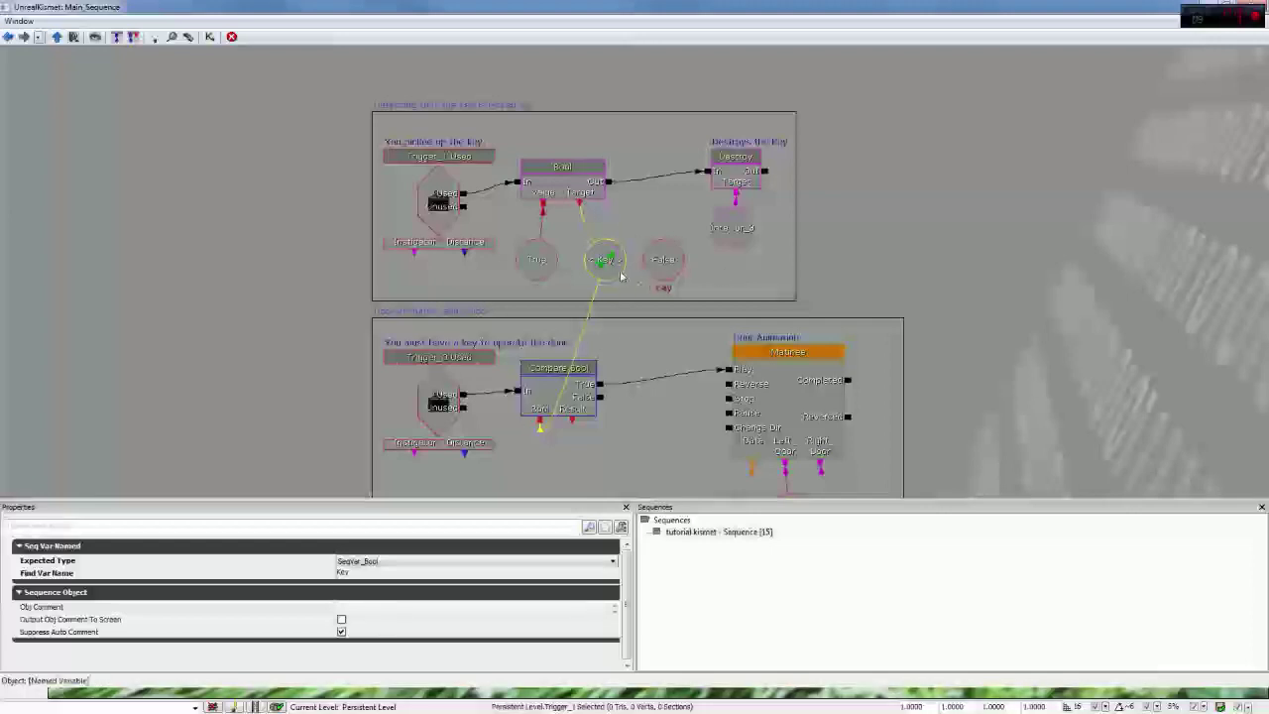
left_click(528, 277)
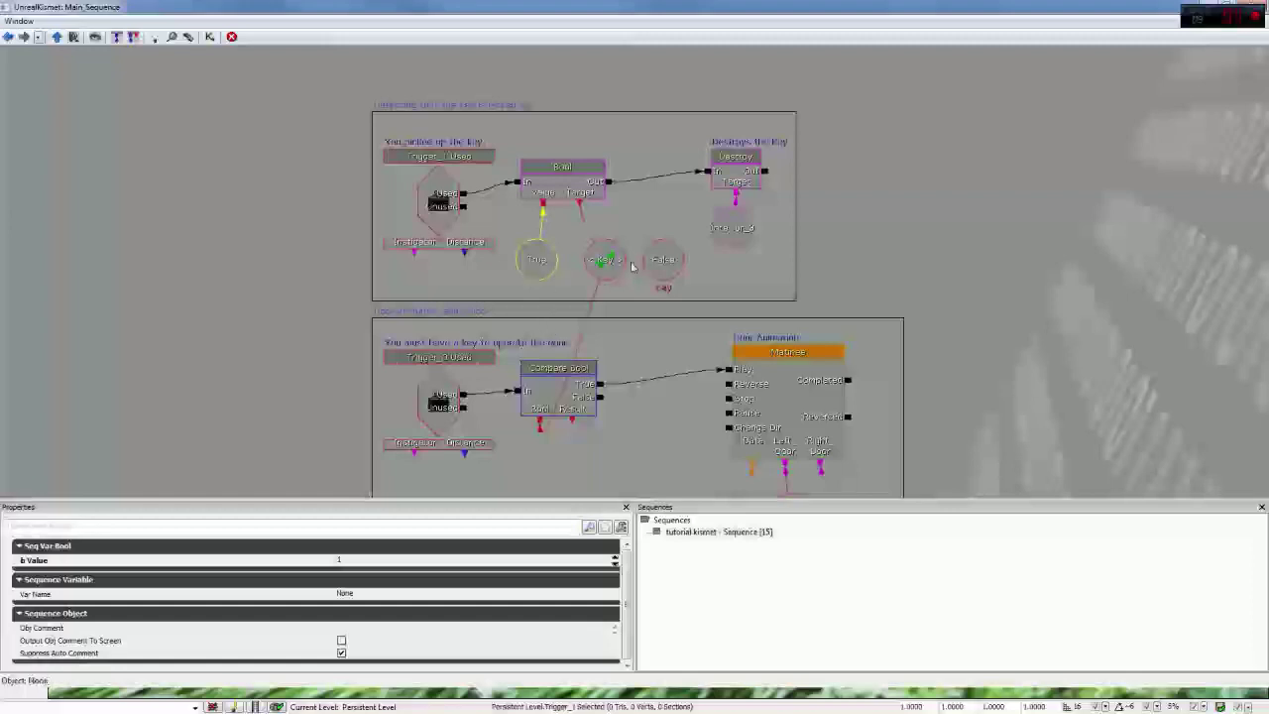
Step: Add a Named Variable to the graph with Expected Type SeqVar_Bool
right_click(853, 238)
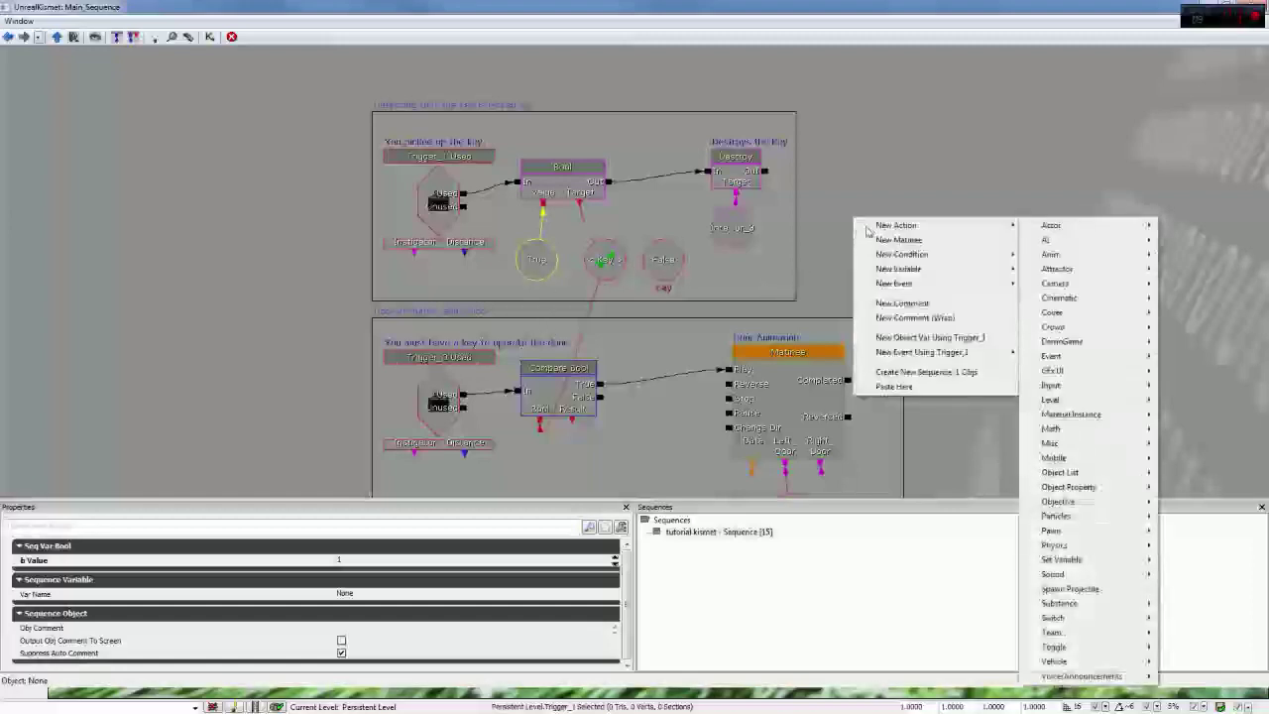
mouse_move(921, 269)
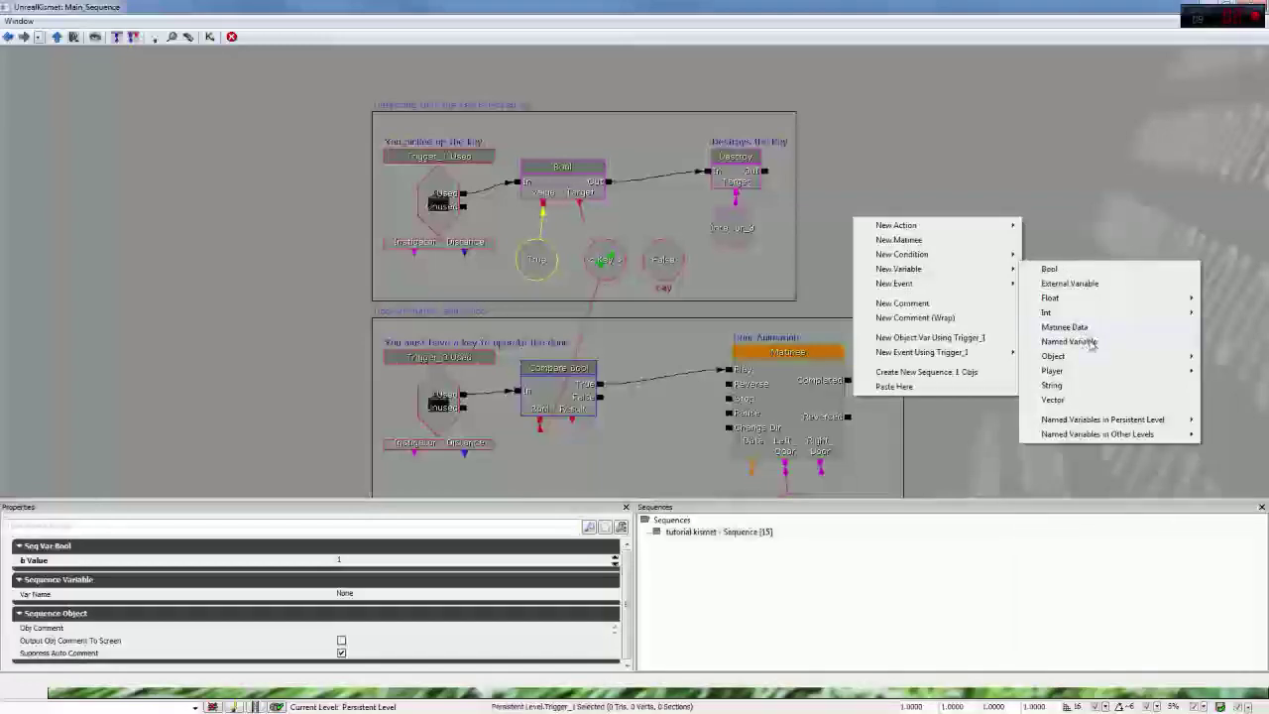
left_click(1091, 342)
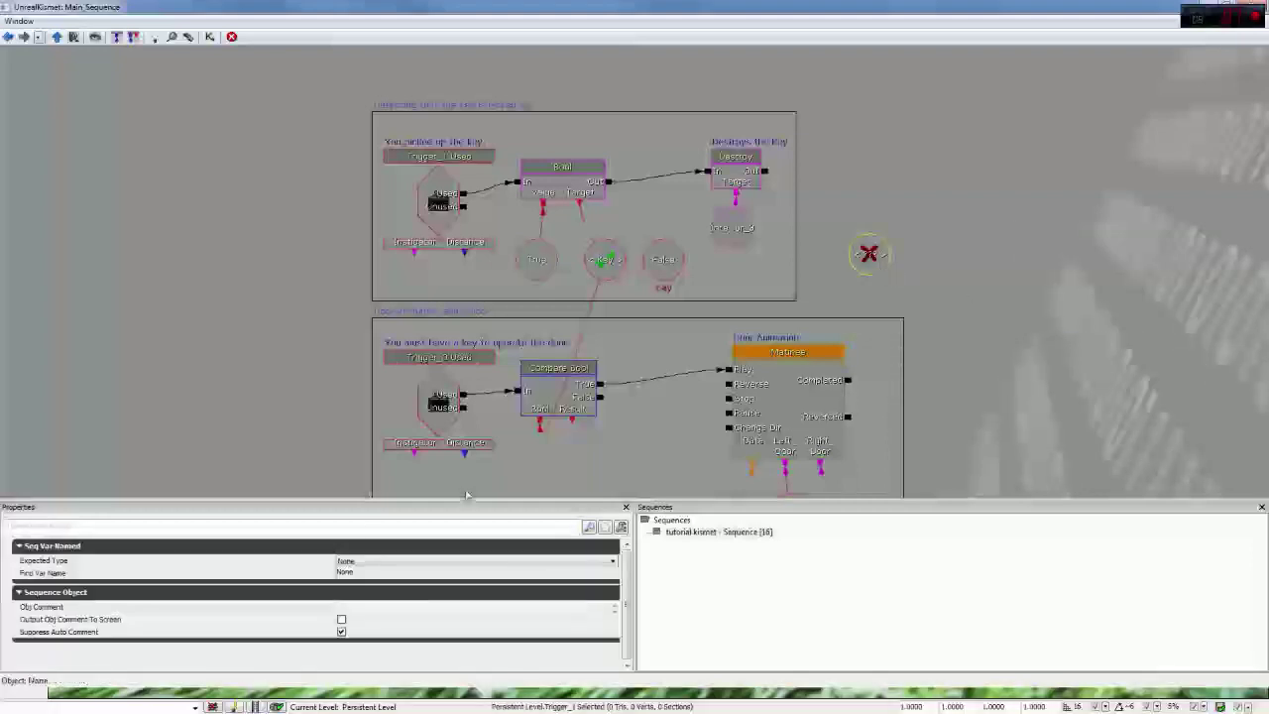
left_click(357, 560)
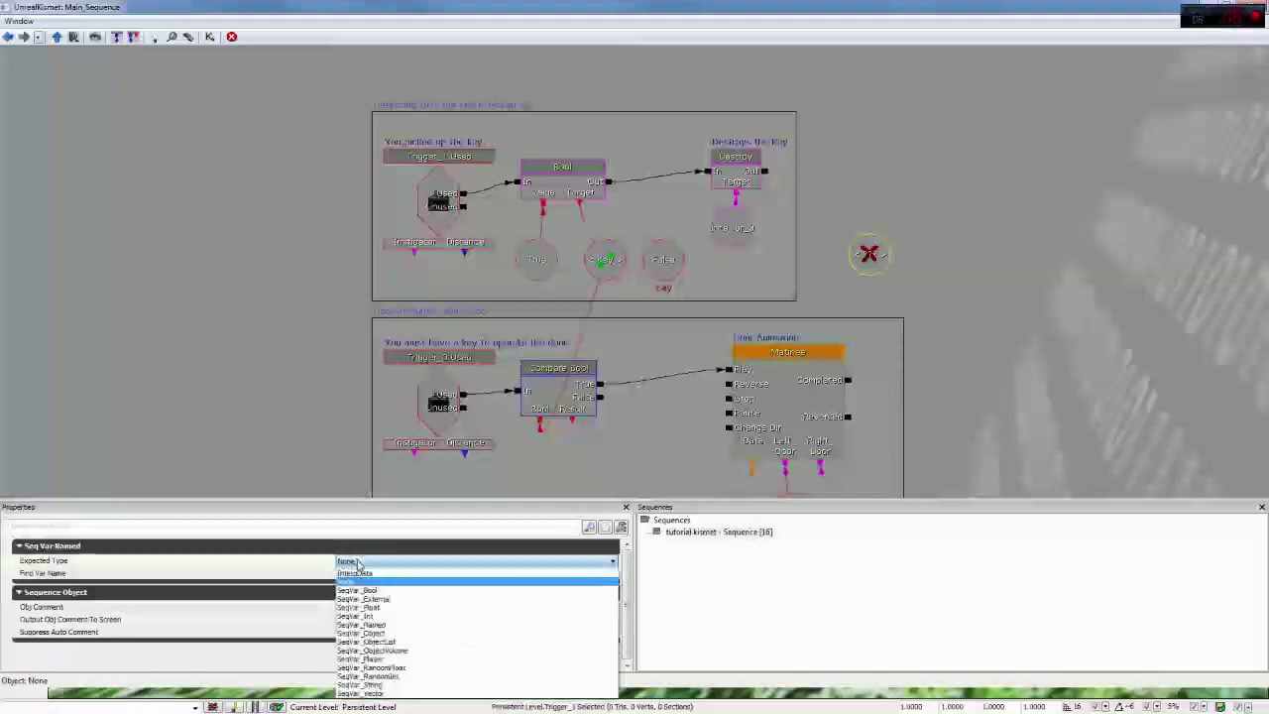
left_click(386, 590)
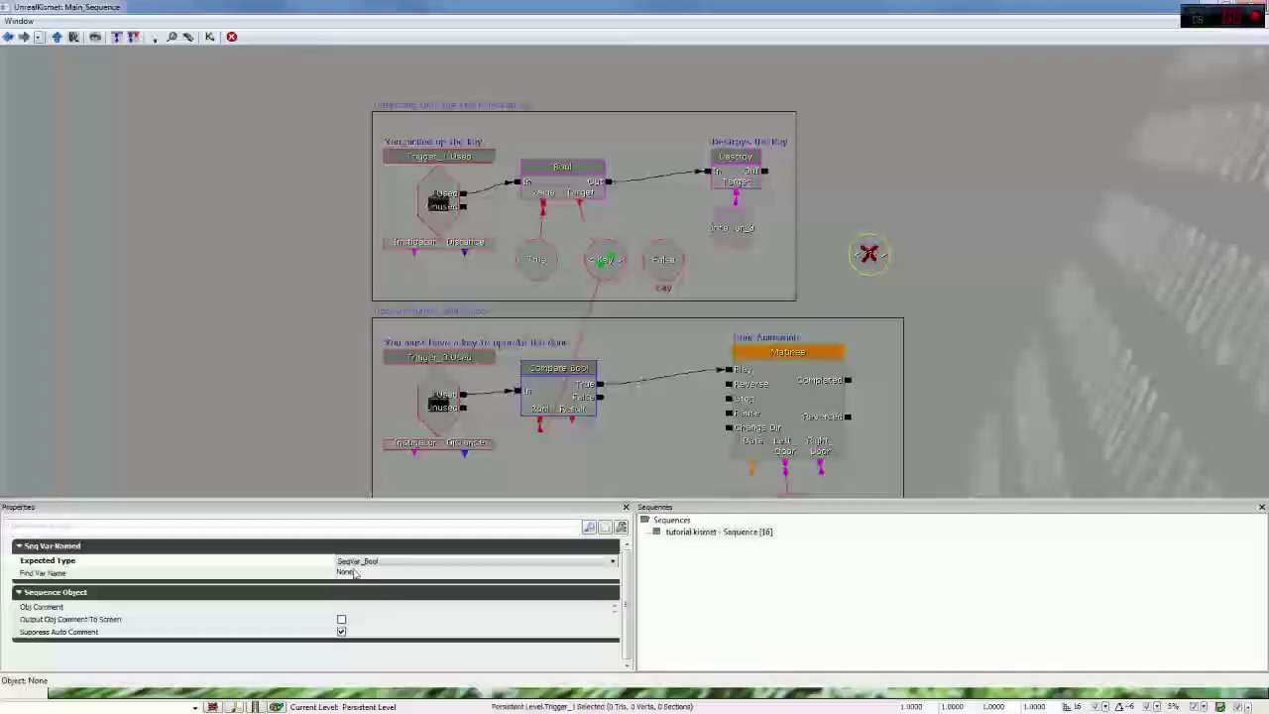
Step: Set the Named Variable's Find Var Name to Key and compare it with the False variable
left_click(349, 572)
key("BackSpace")
type("K")
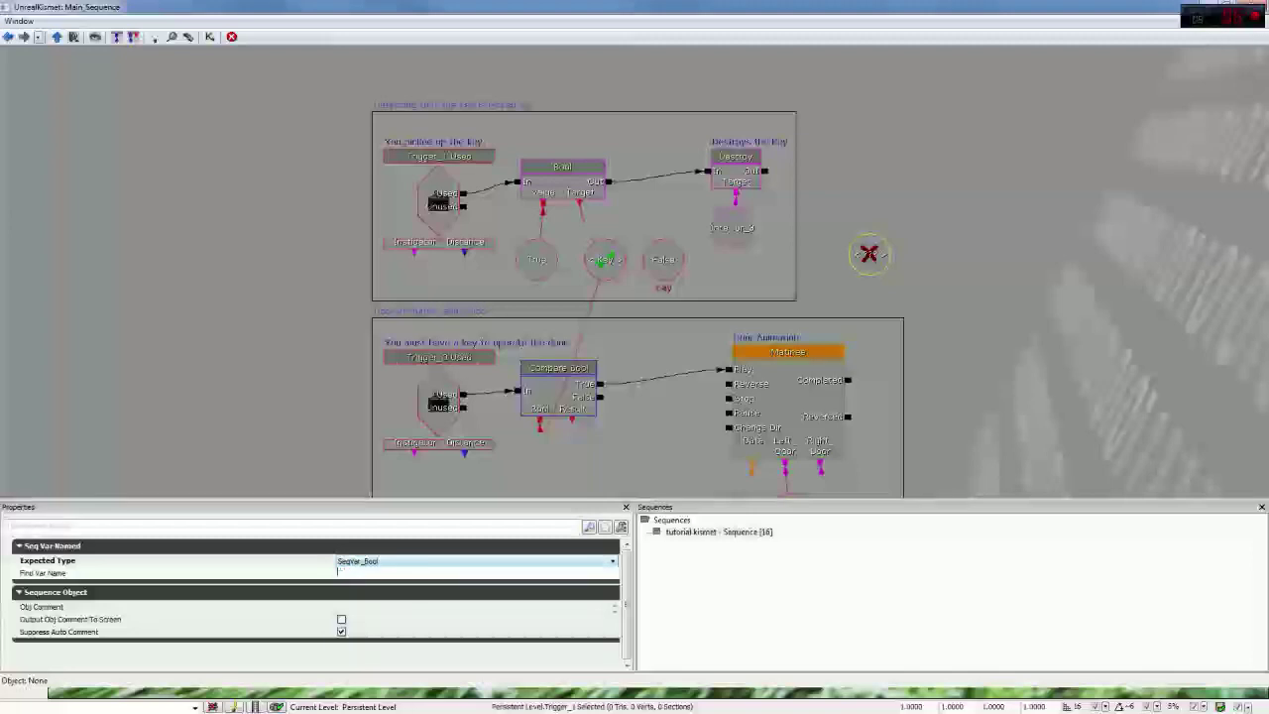
type("ey")
key("Return")
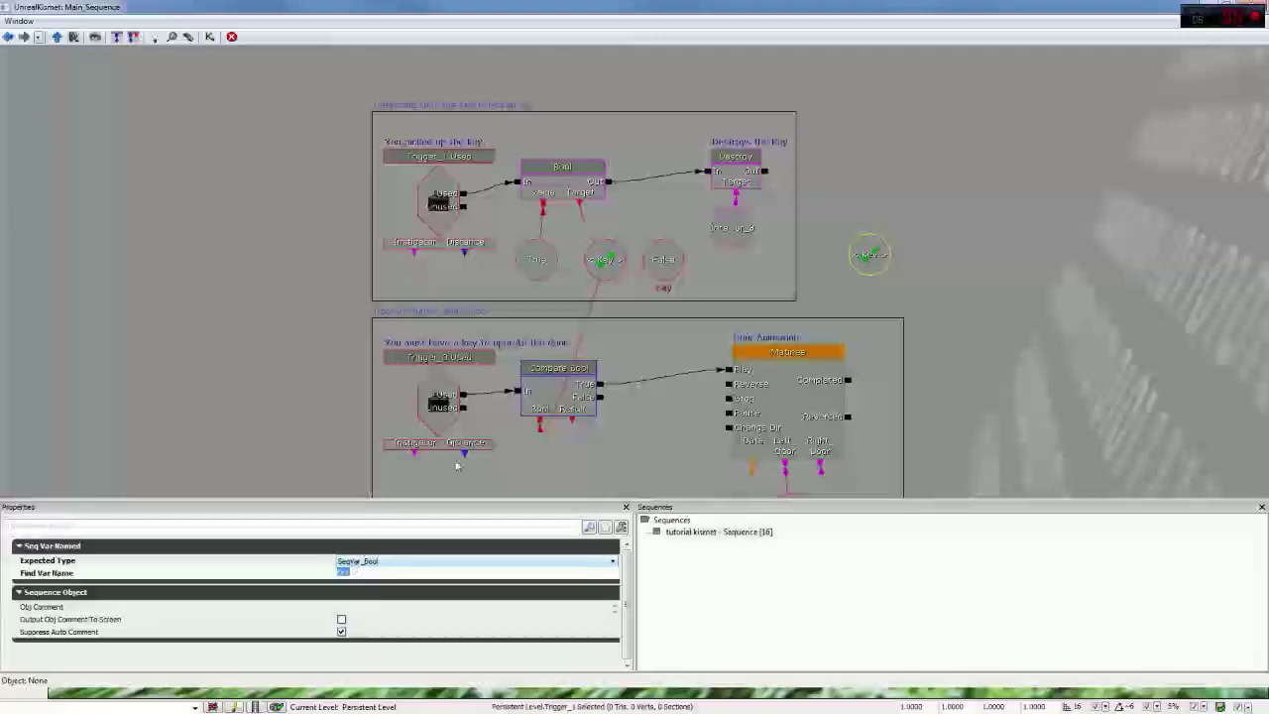
left_click(665, 269)
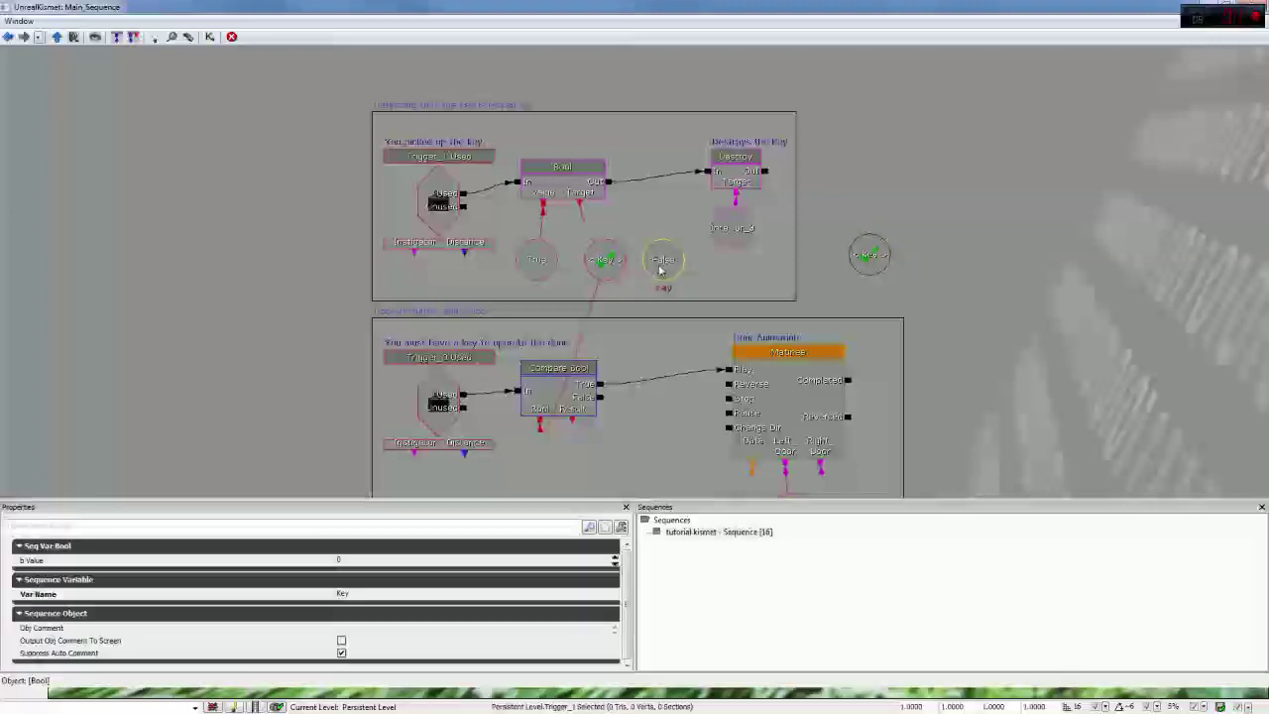
left_click(862, 257)
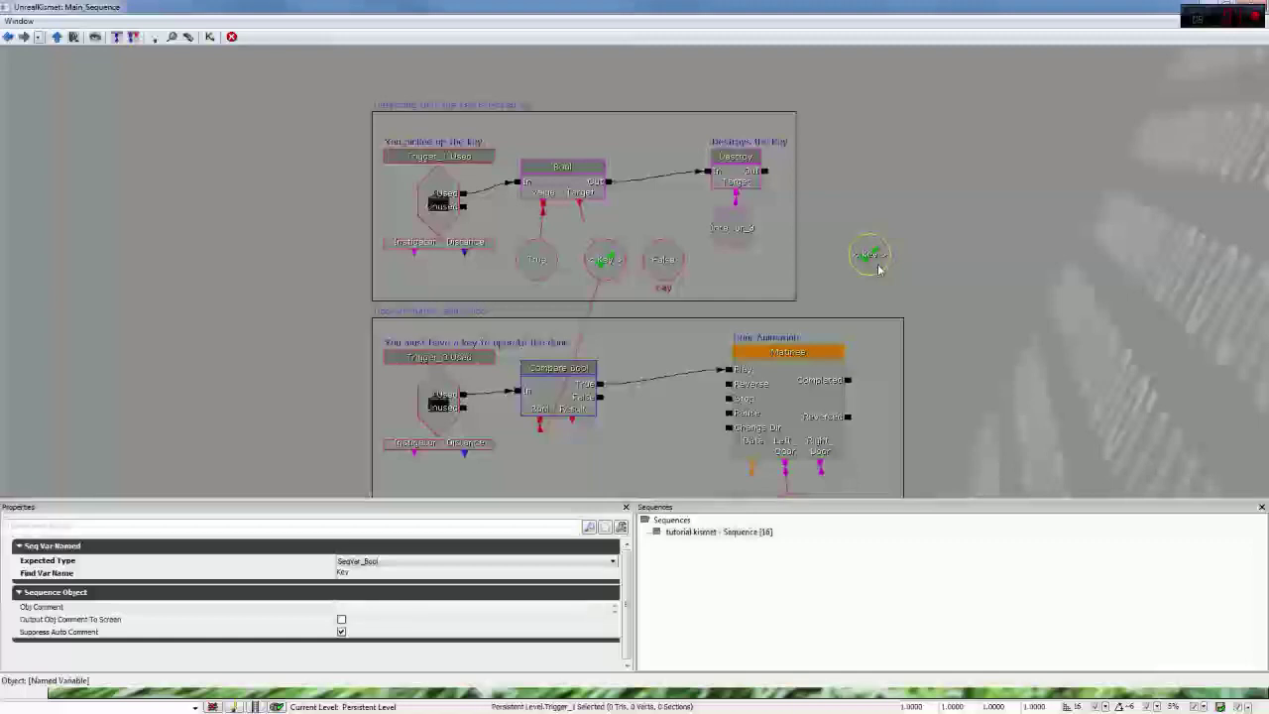
left_click_drag(877, 268, 865, 250)
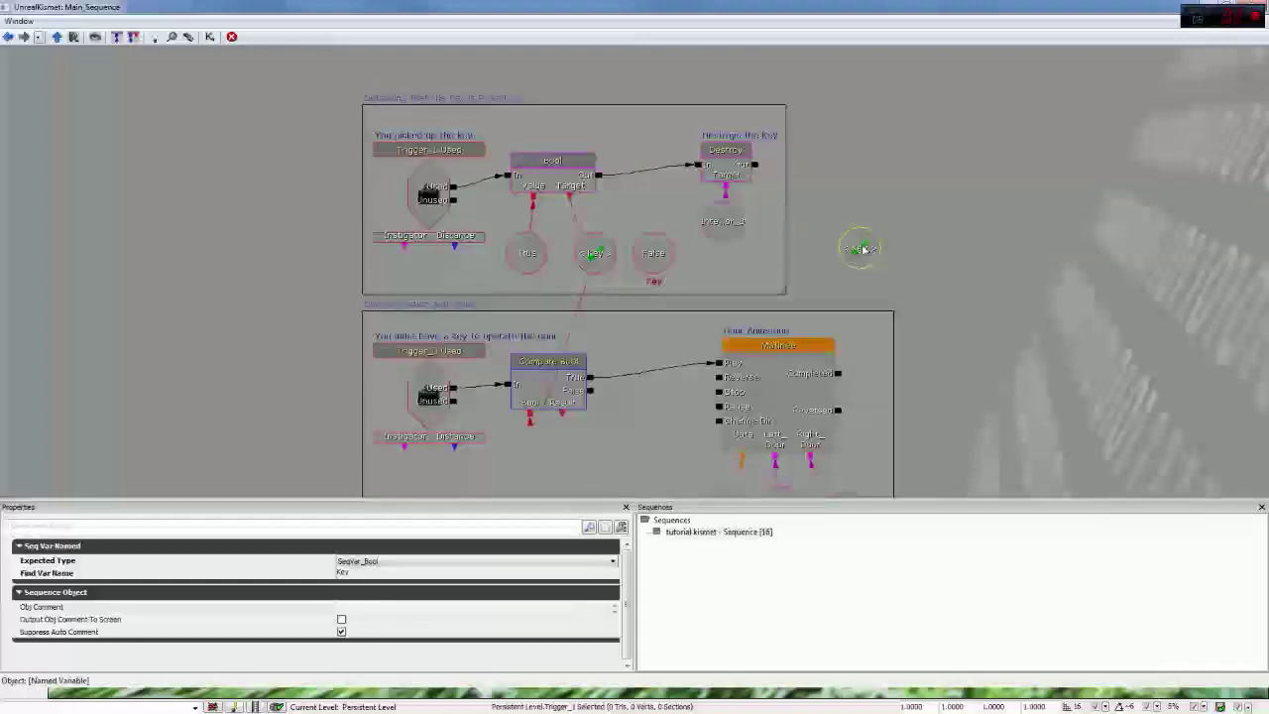
Step: Compare the new Key named variable against the False variable's settings
left_click(862, 250)
left_click(653, 252)
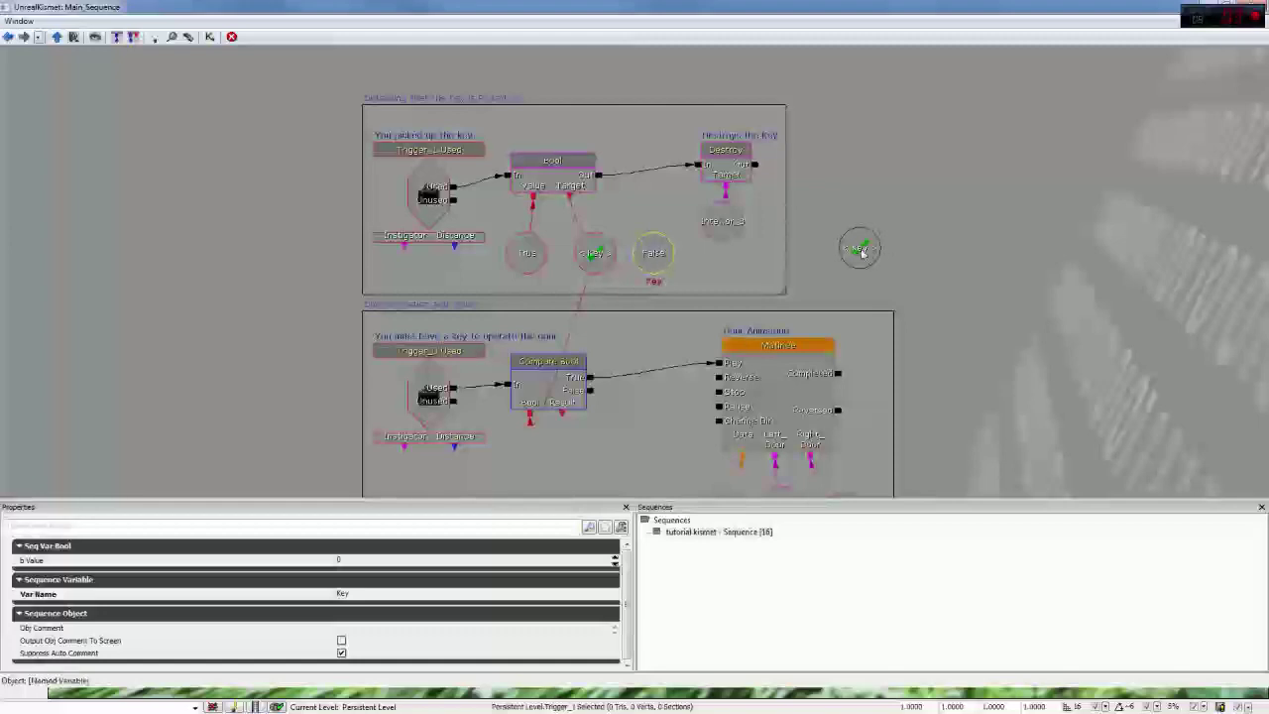
left_click(655, 260)
left_click(863, 254)
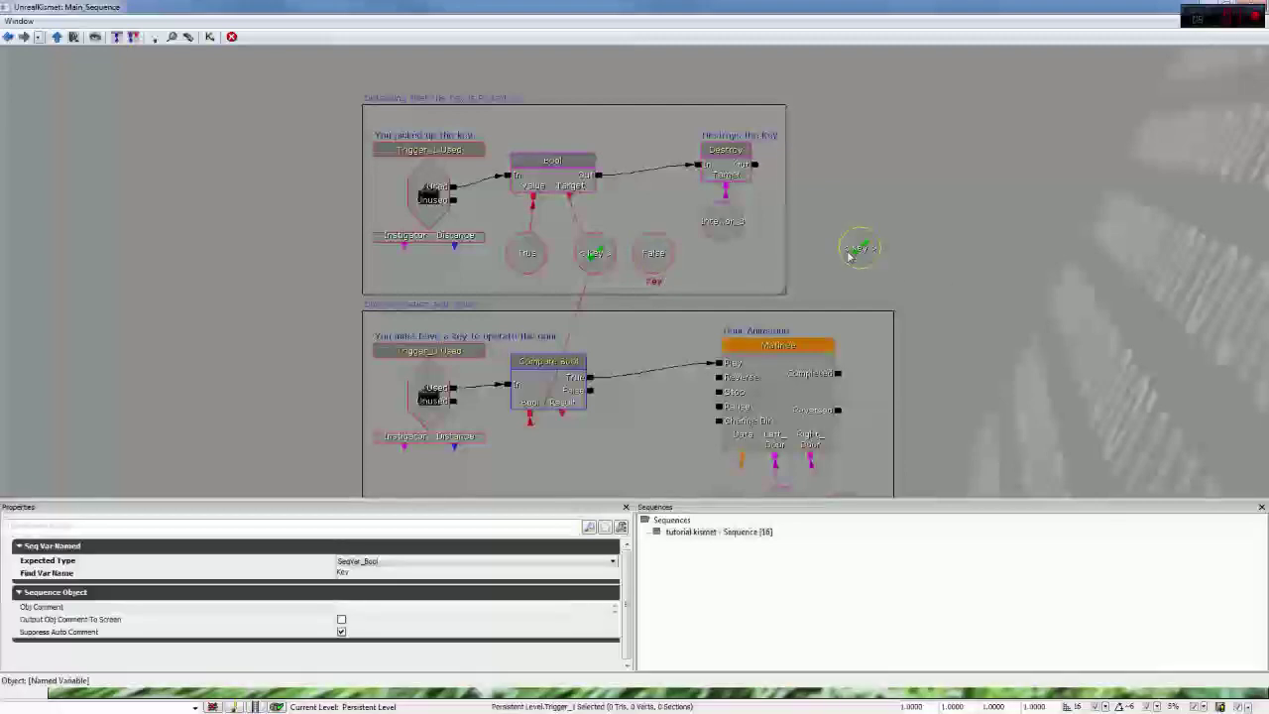
Step: Confirm its Expected Type is Bool, then delete the new Key named variable
left_click(434, 562)
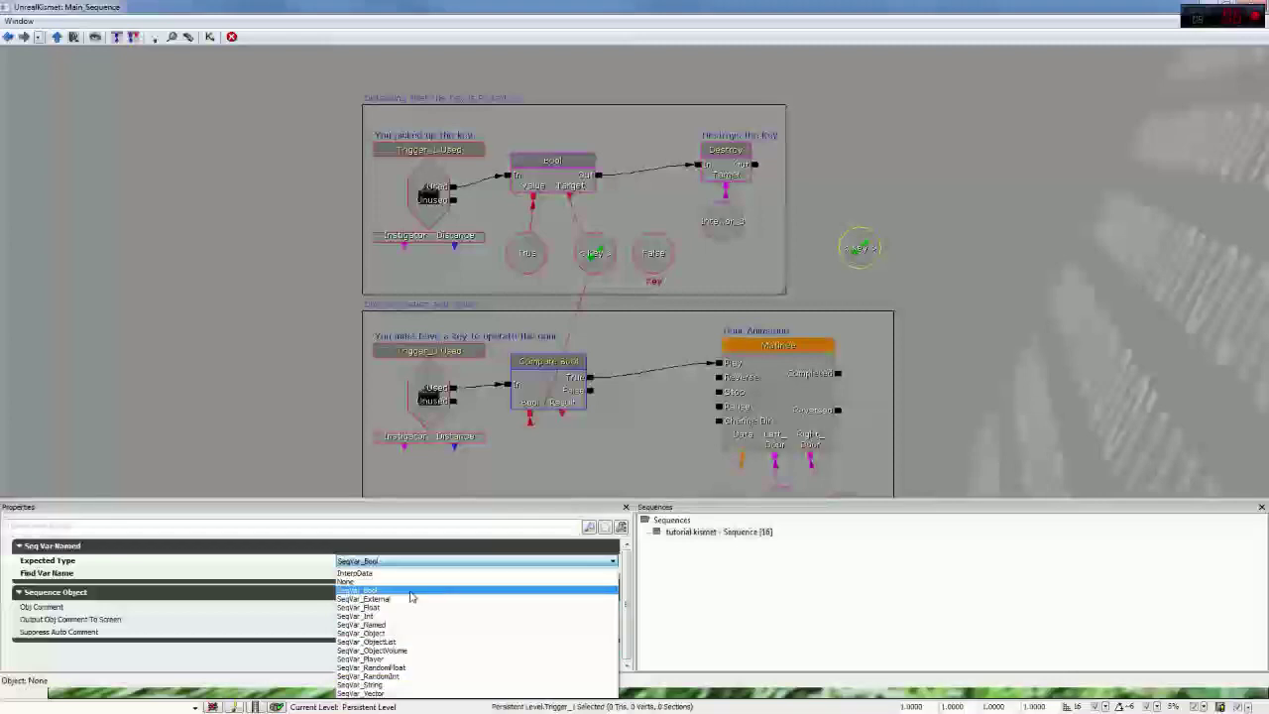
left_click(376, 590)
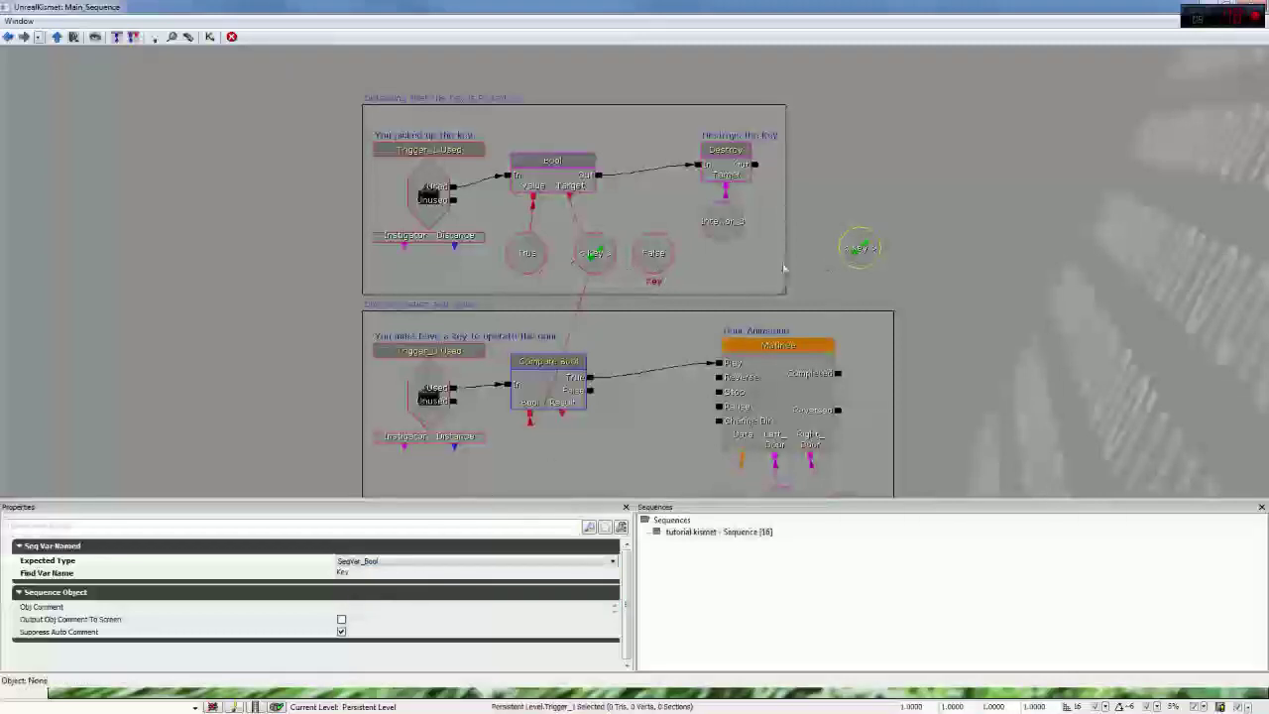
left_click(864, 249)
key("Delete")
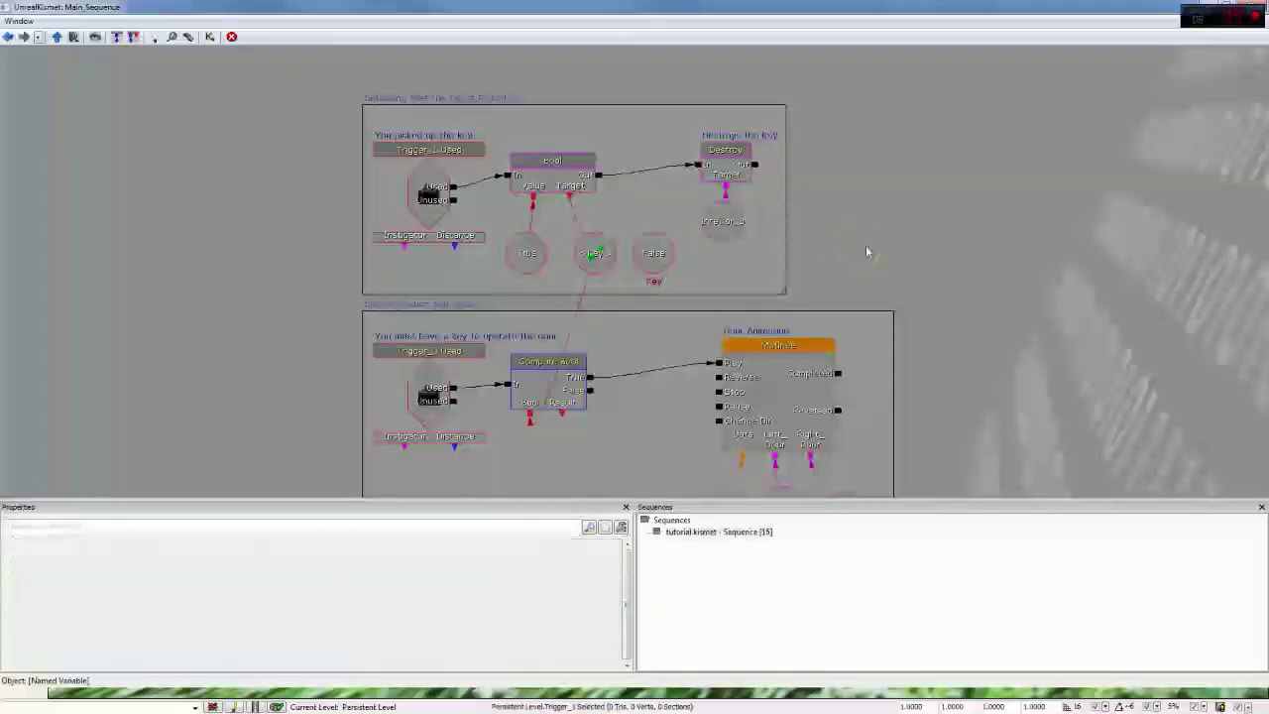
left_click(542, 186)
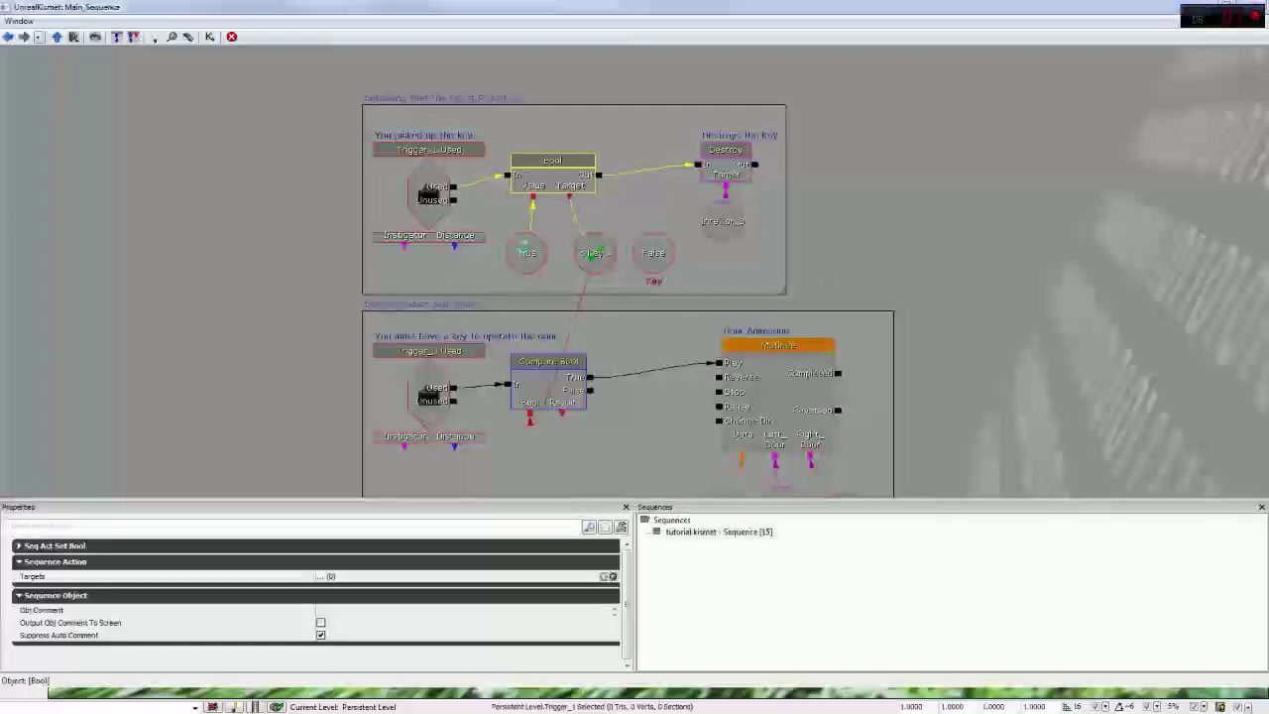
left_click(593, 253)
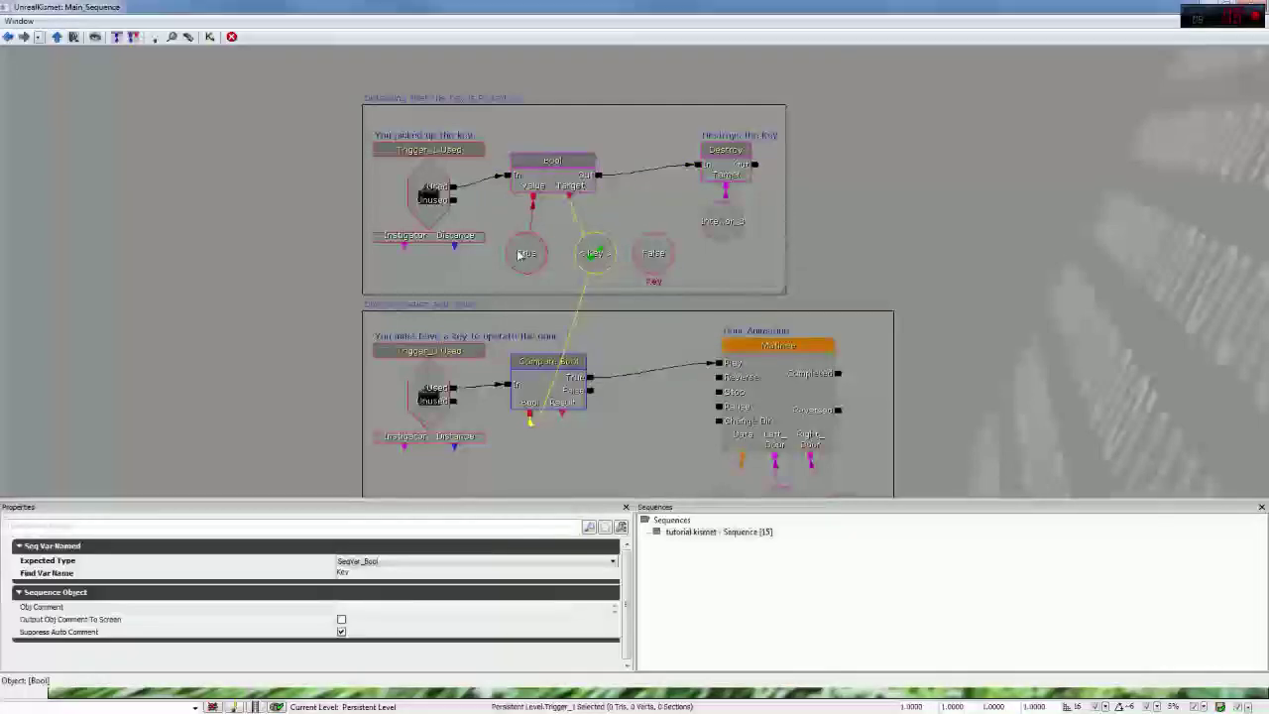
left_click(721, 169)
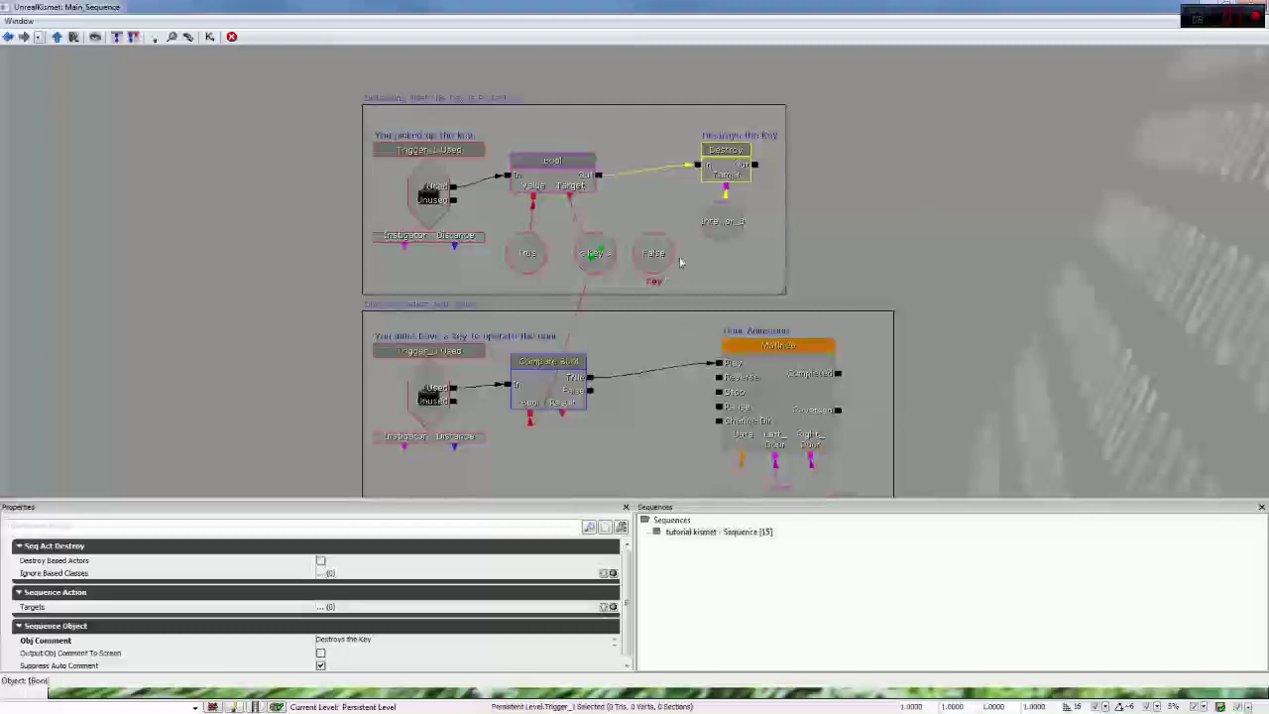
left_click(711, 232)
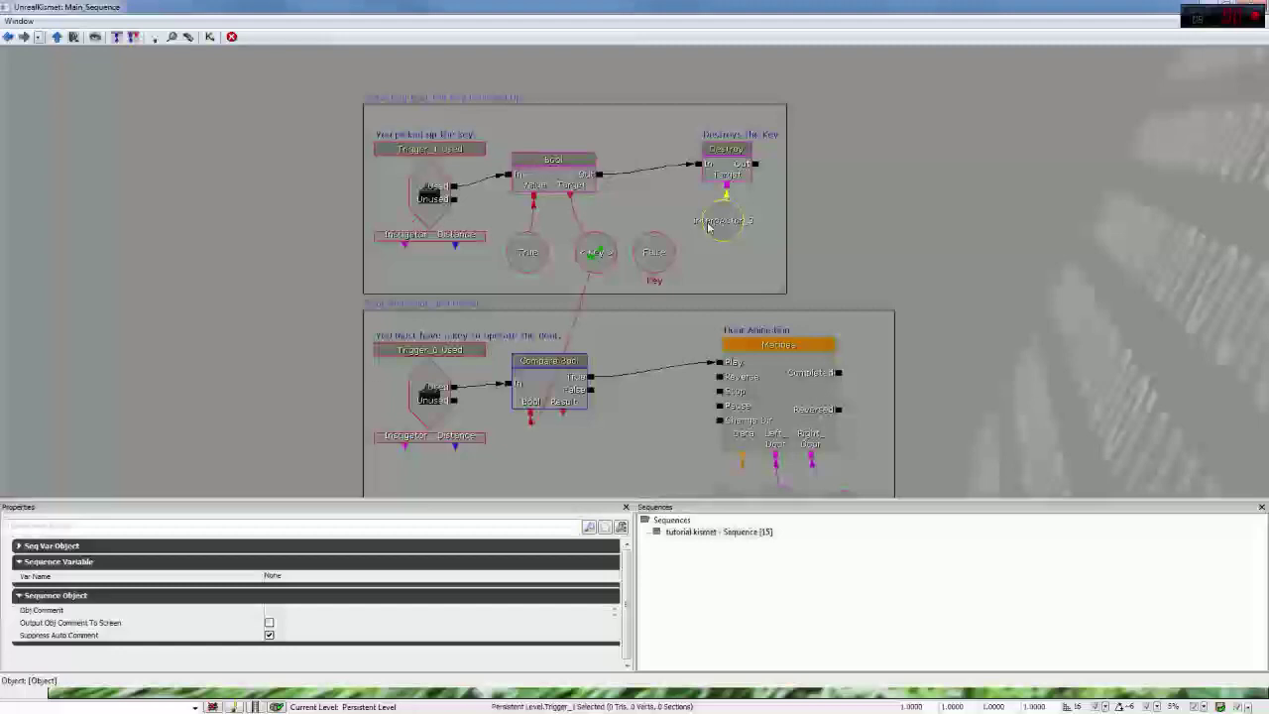
Step: Maximize the Kismet window and inspect the Destroy, Used, Compare Bool and Key nodes
left_click_drag(646, 6, 451, 81)
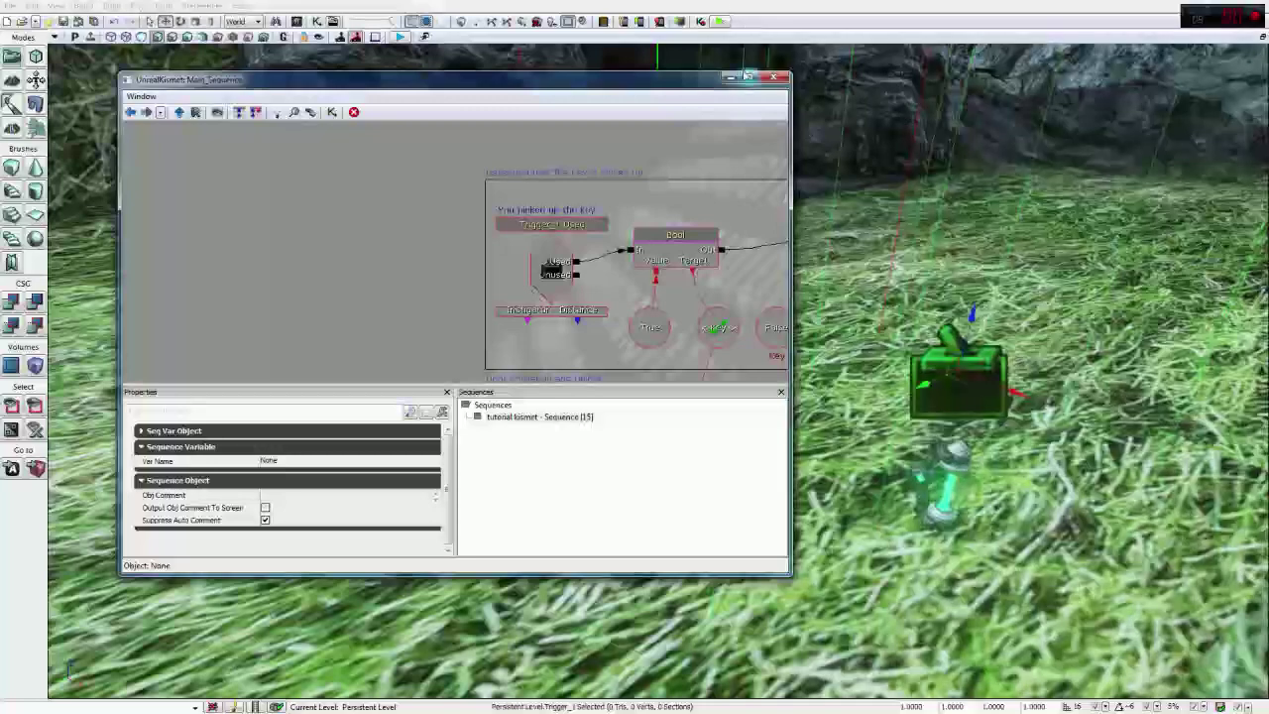
left_click(749, 77)
left_click_drag(849, 260, 930, 226)
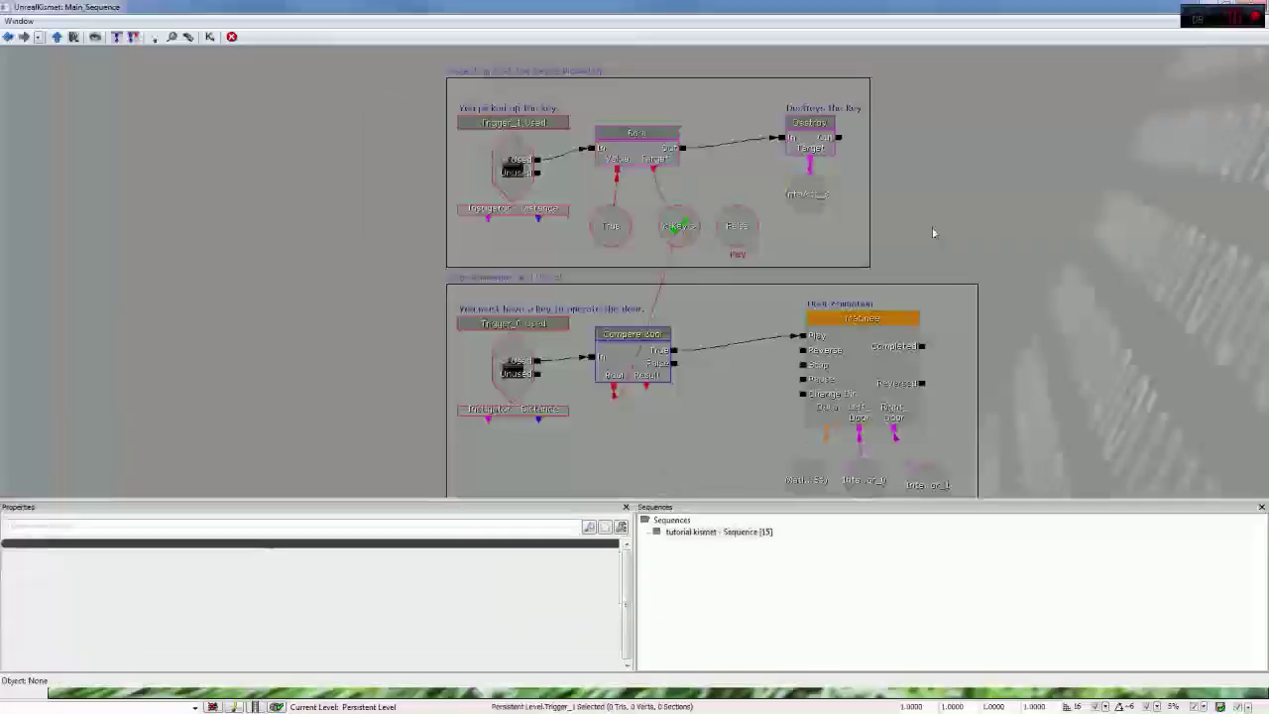
left_click(815, 134)
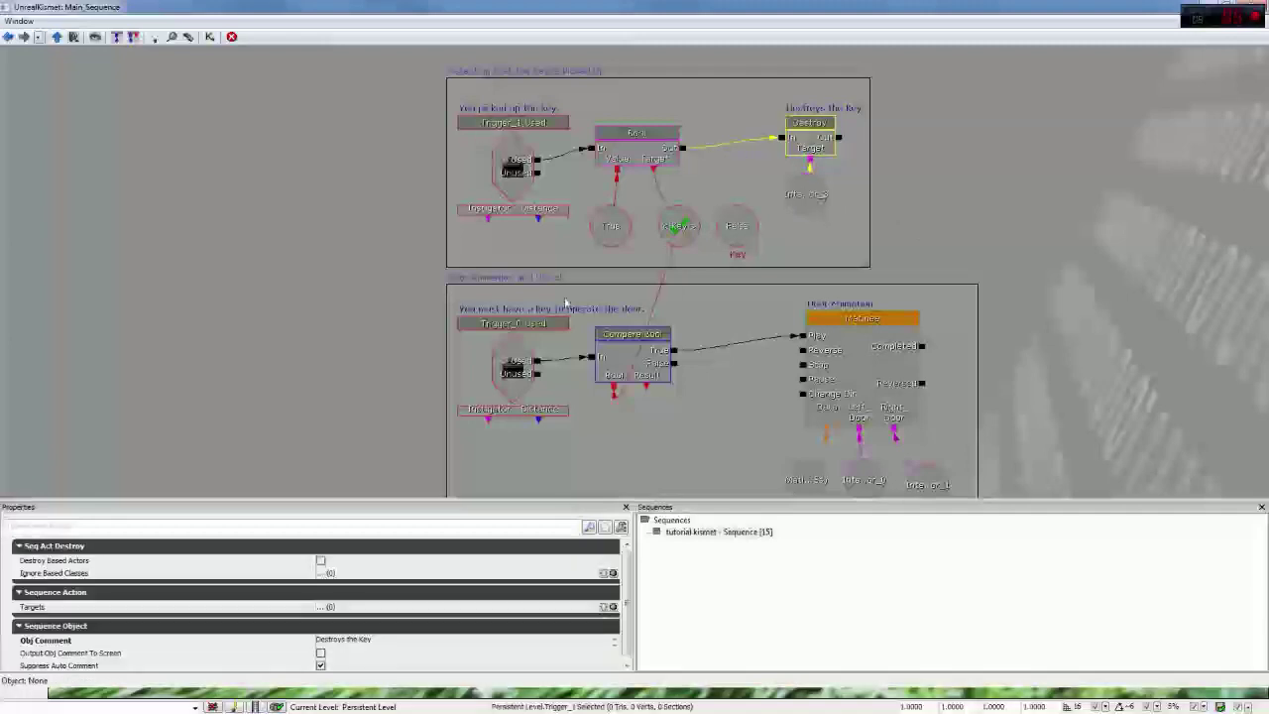
left_click(516, 377)
left_click_drag(879, 357, 914, 276)
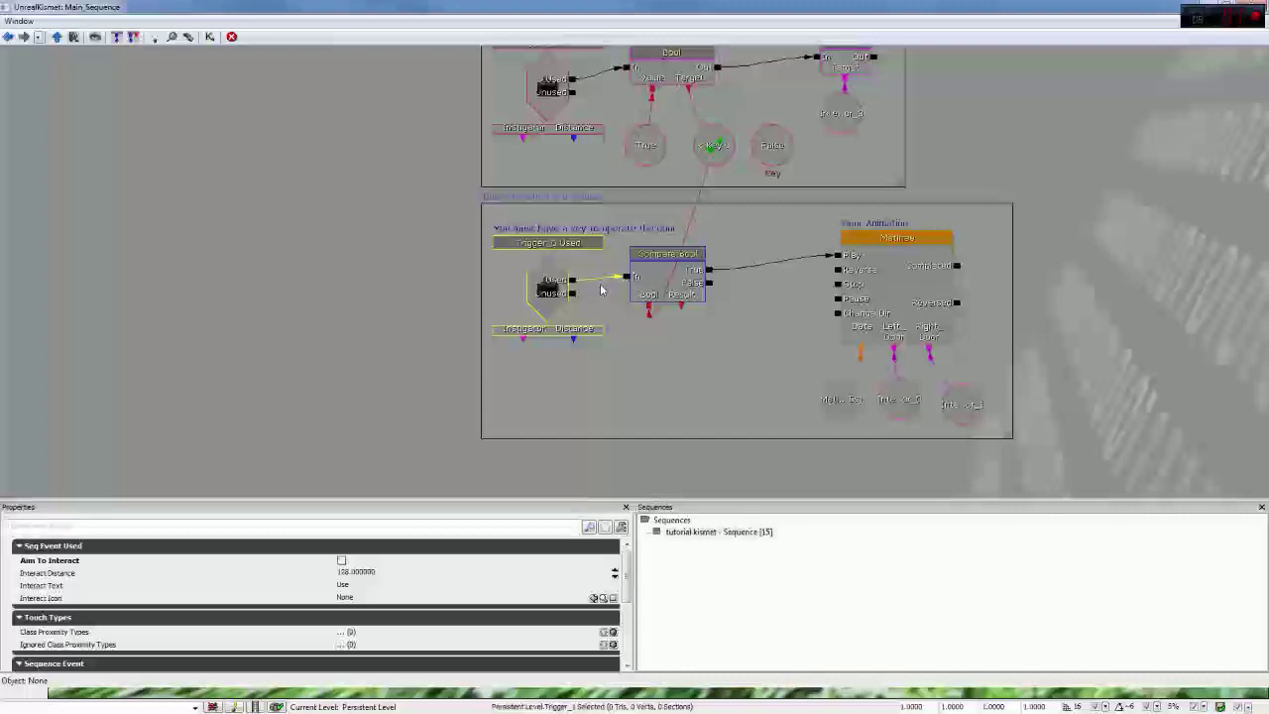
left_click(651, 276)
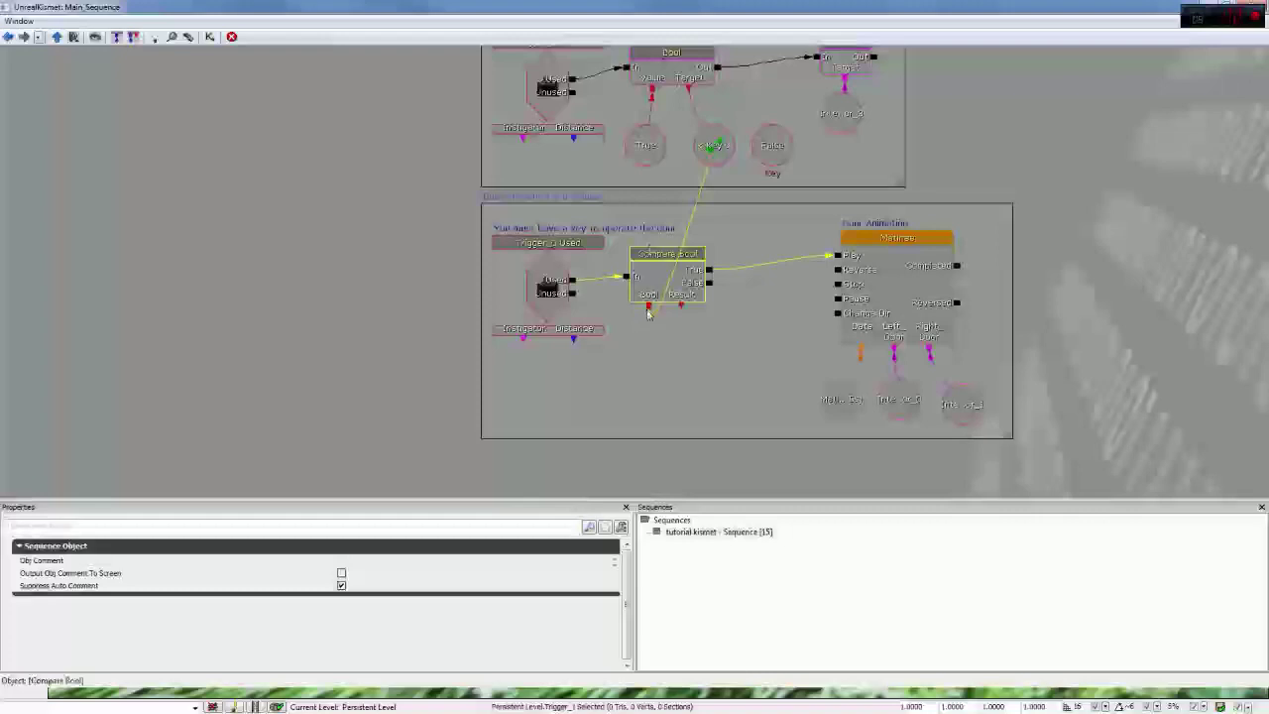
left_click(715, 150)
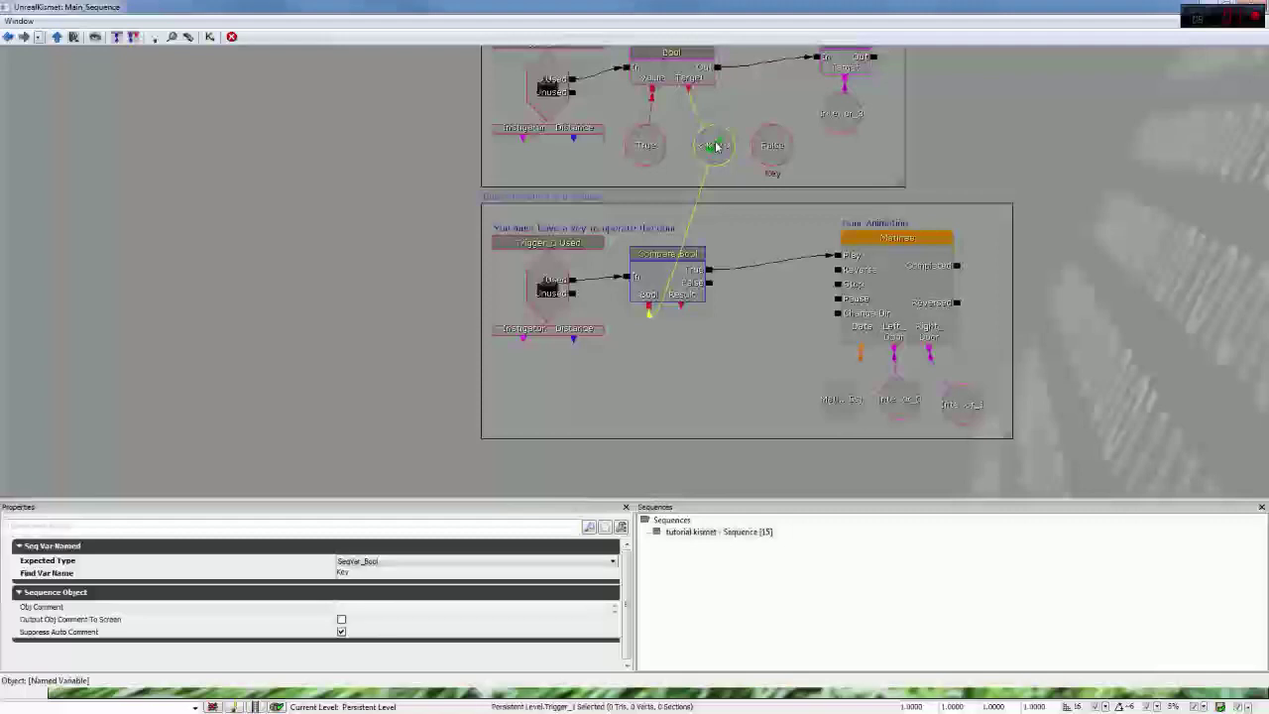
left_click(541, 287)
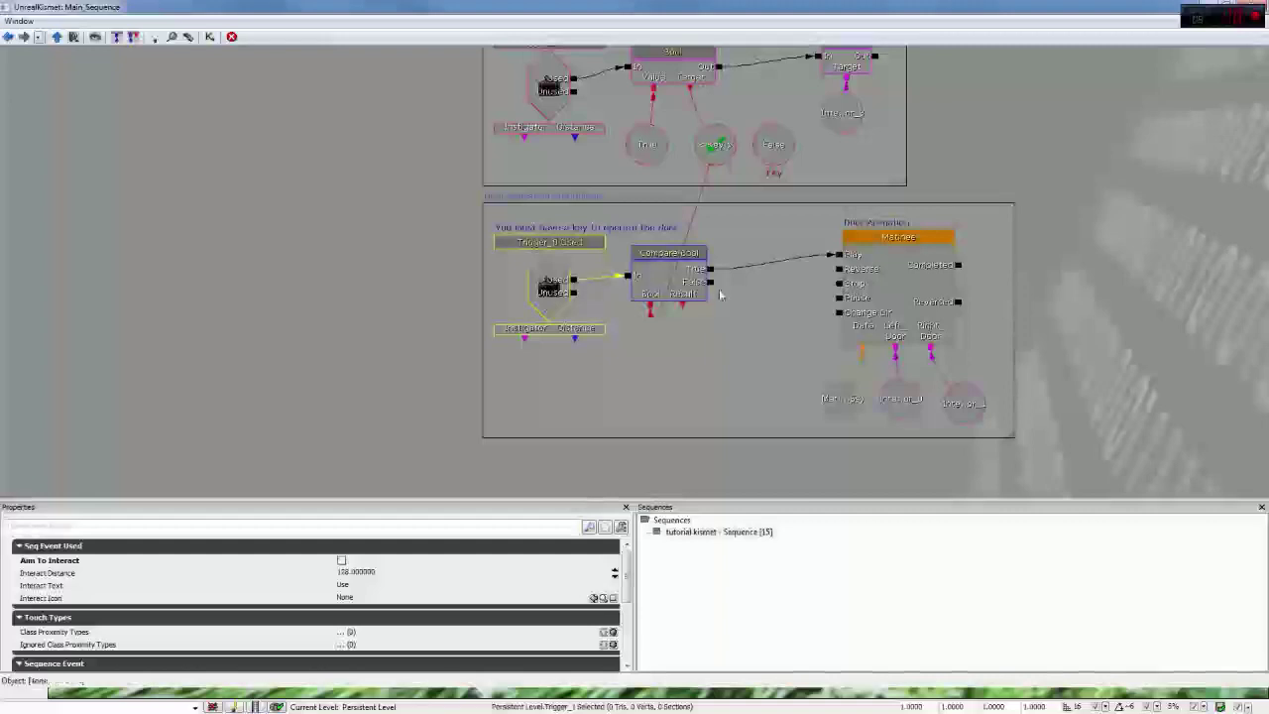
Step: Try a Play Announcement action on Compare Bool's False output, then delete it
right_click(724, 305)
mouse_move(764, 315)
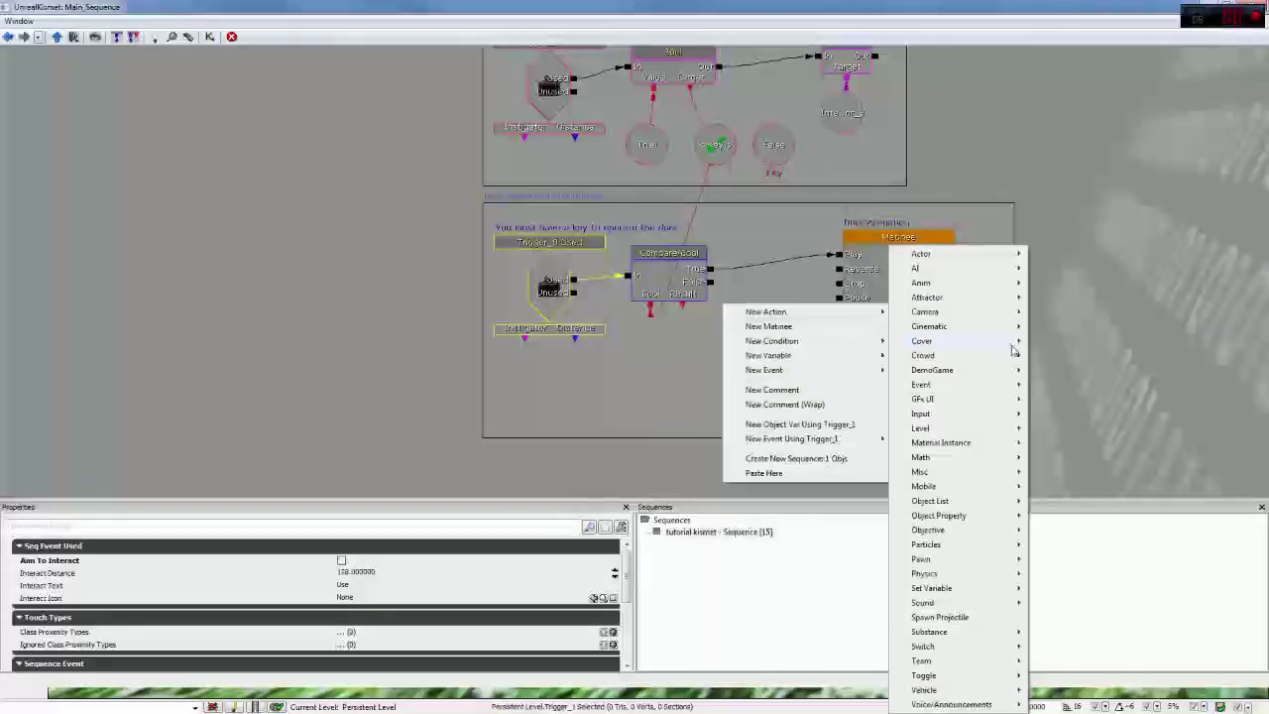
mouse_move(967, 705)
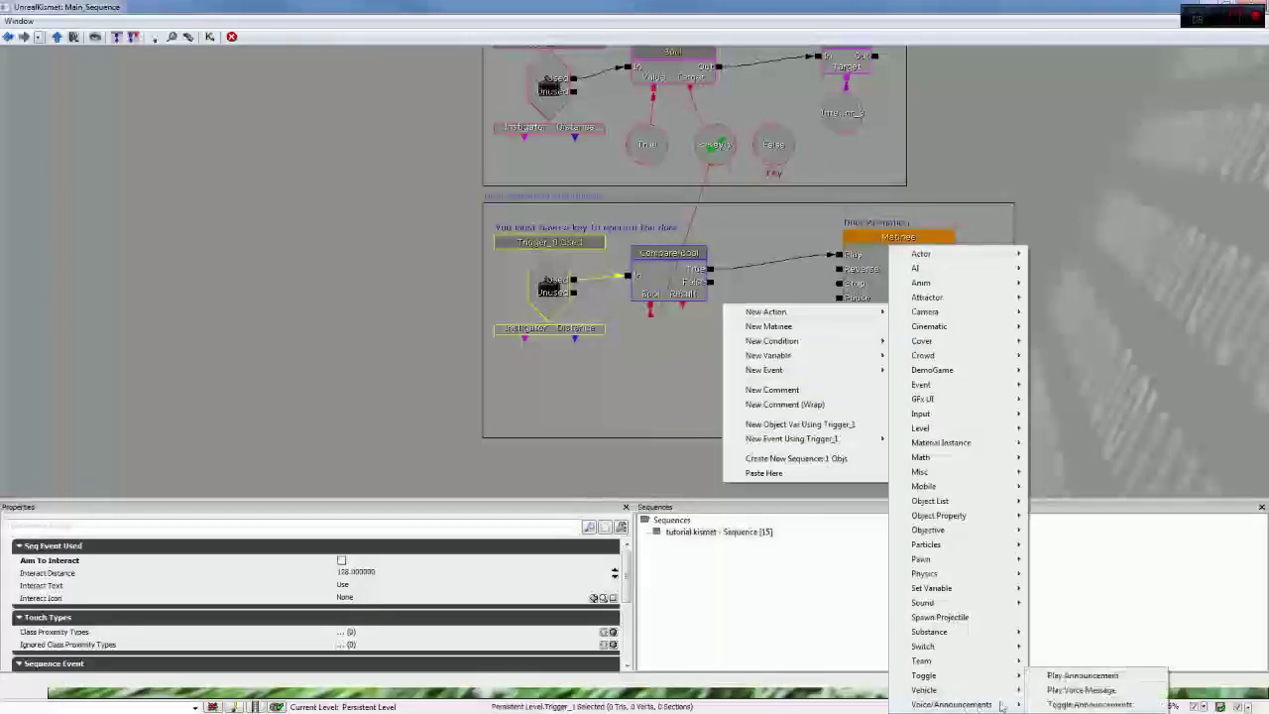
left_click(1053, 676)
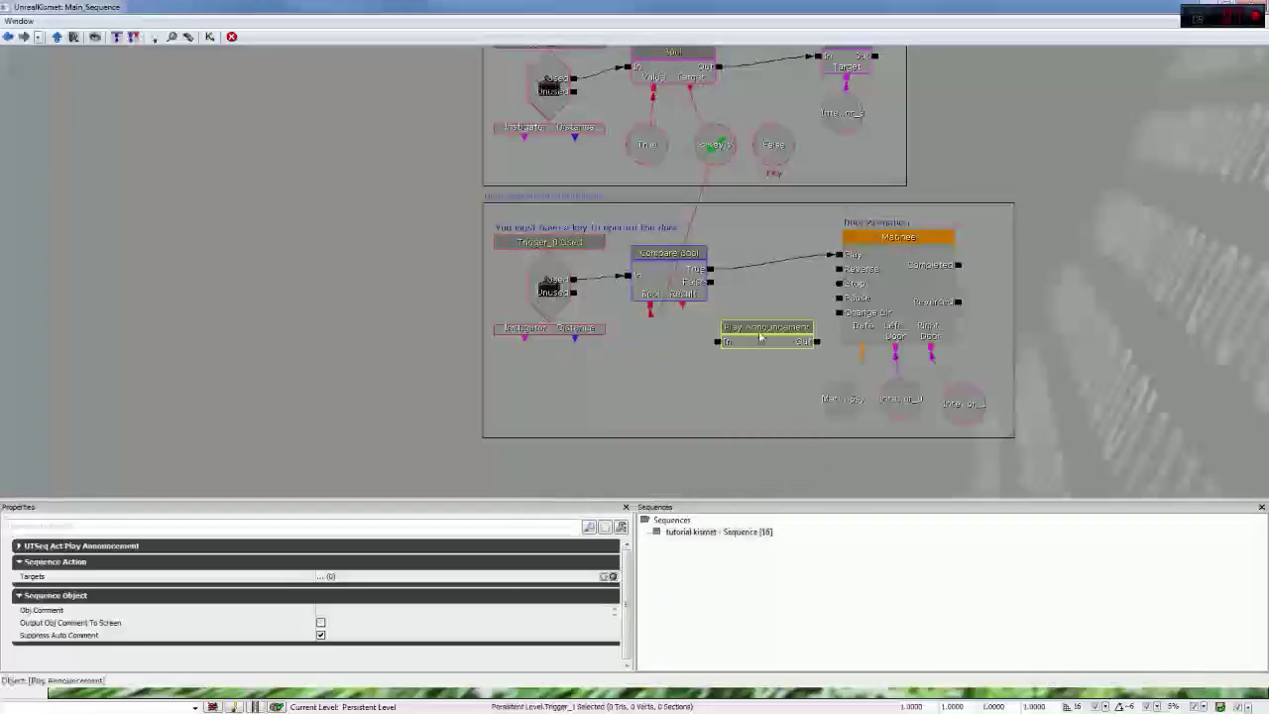
left_click_drag(710, 282, 716, 346)
left_click(718, 343)
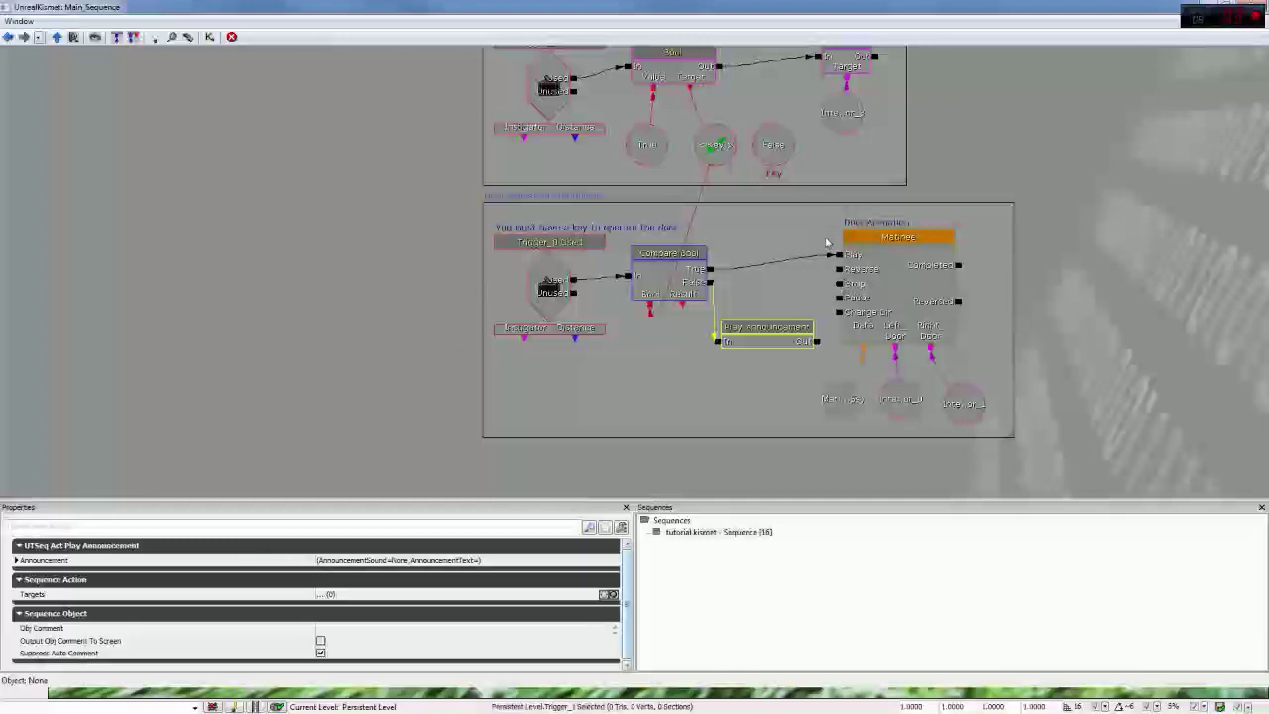
key("Delete")
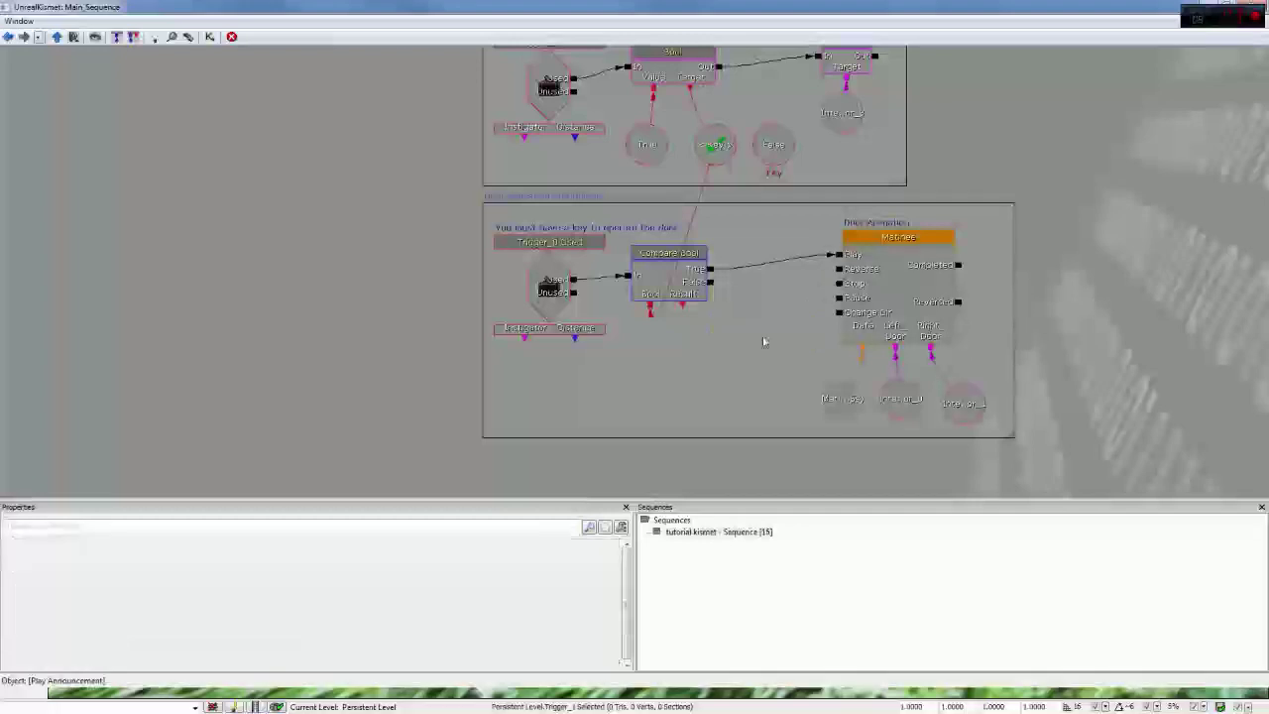
Step: Review the Used events, Key variable, Set Bool, Compare Bool and door Matinee properties
left_click_drag(760, 347, 753, 374)
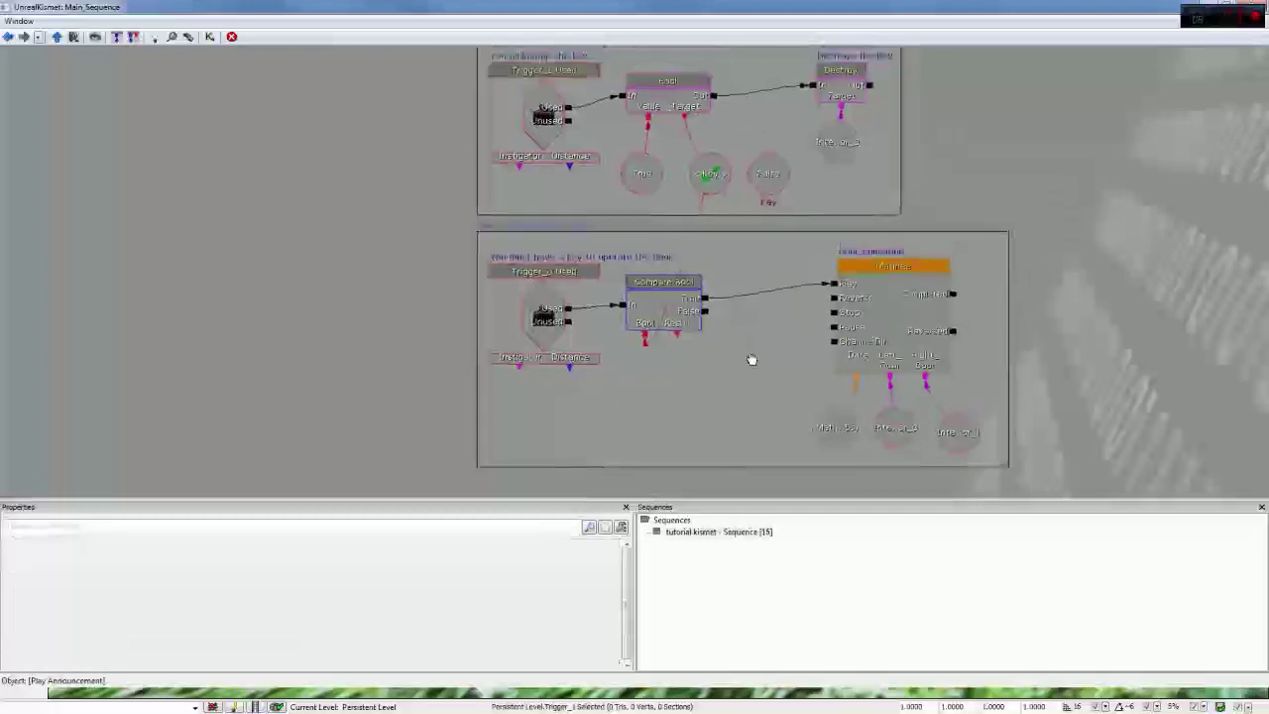
left_click(543, 315)
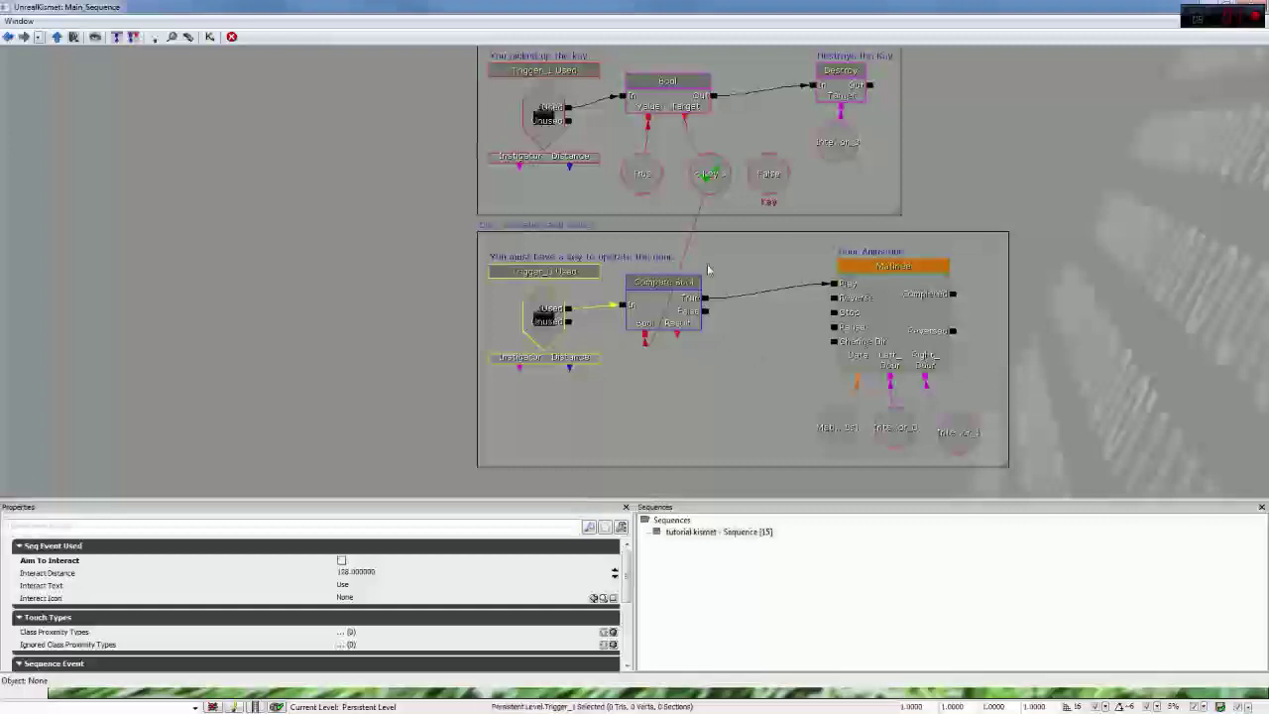
left_click(710, 176)
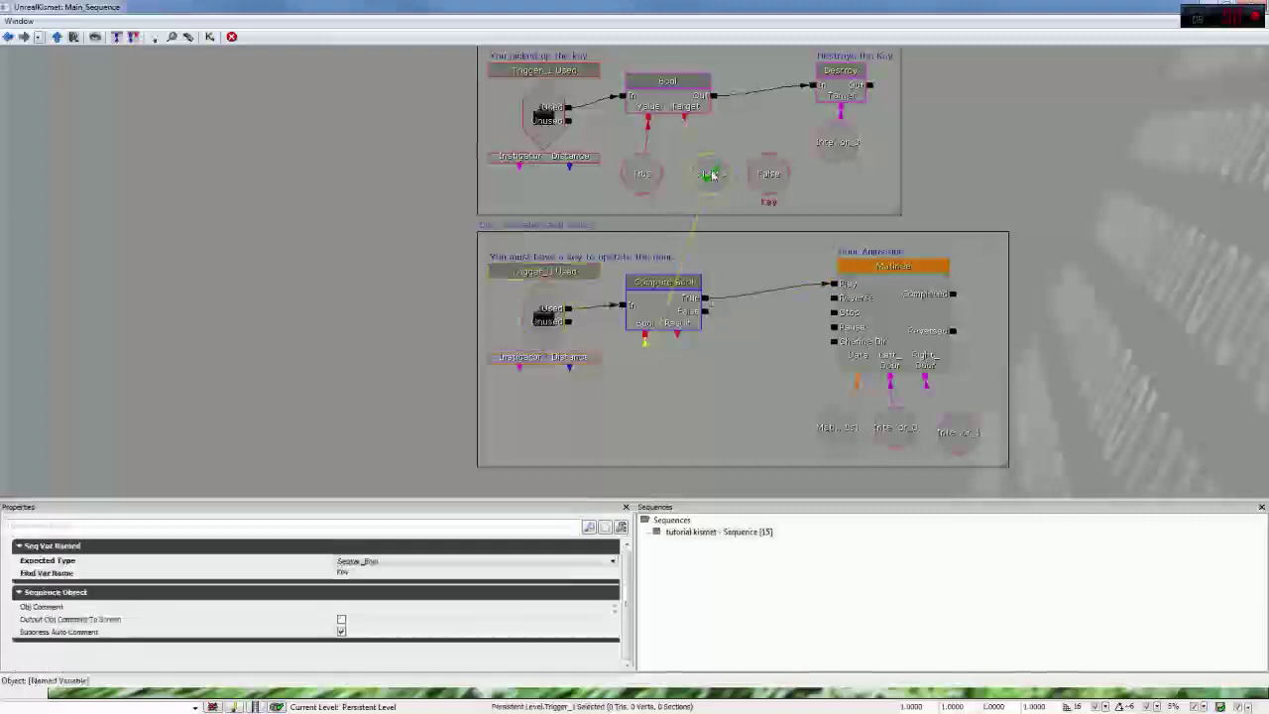
left_click(661, 91)
left_click(649, 120)
left_click(660, 94)
left_click(555, 121)
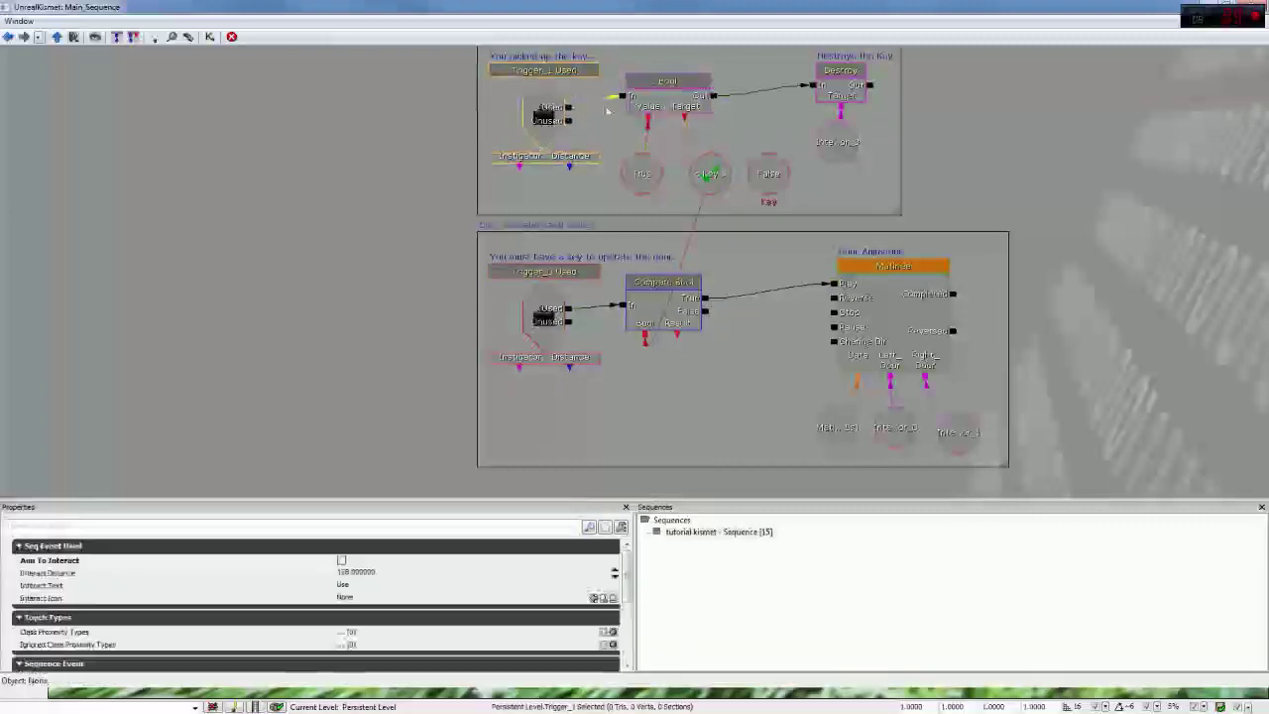
left_click(662, 102)
left_click(677, 305)
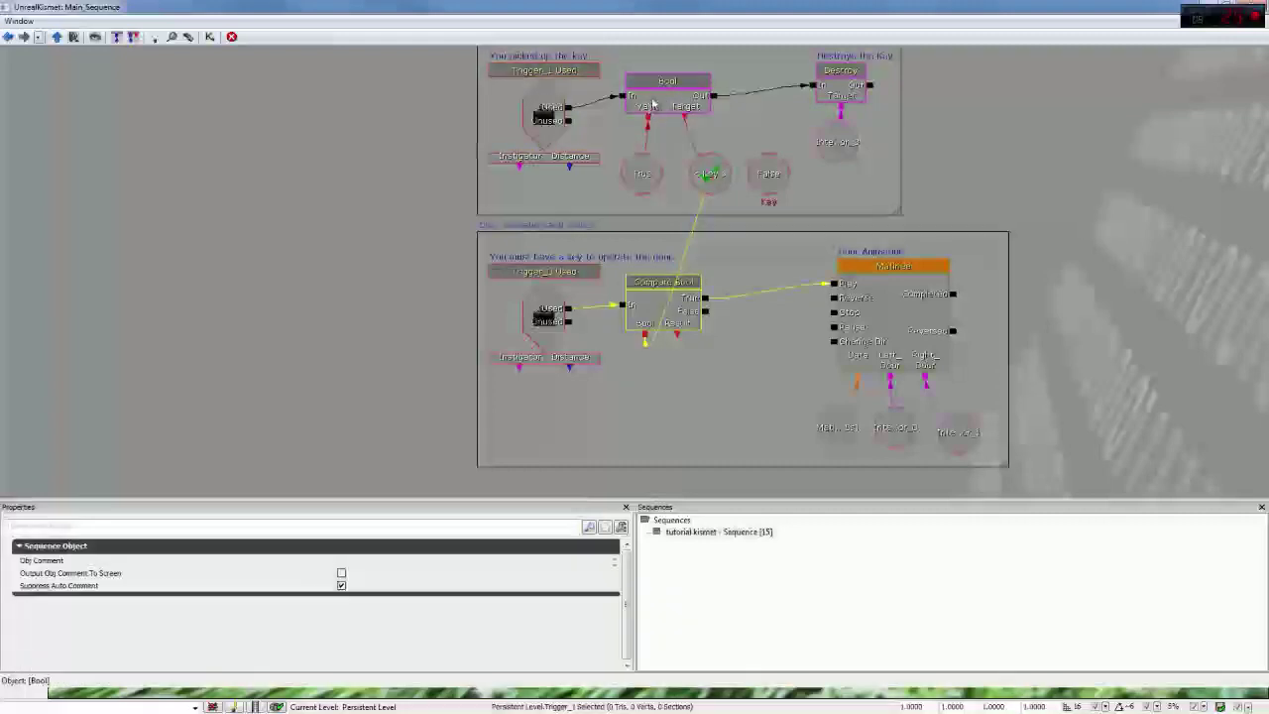
left_click(920, 296)
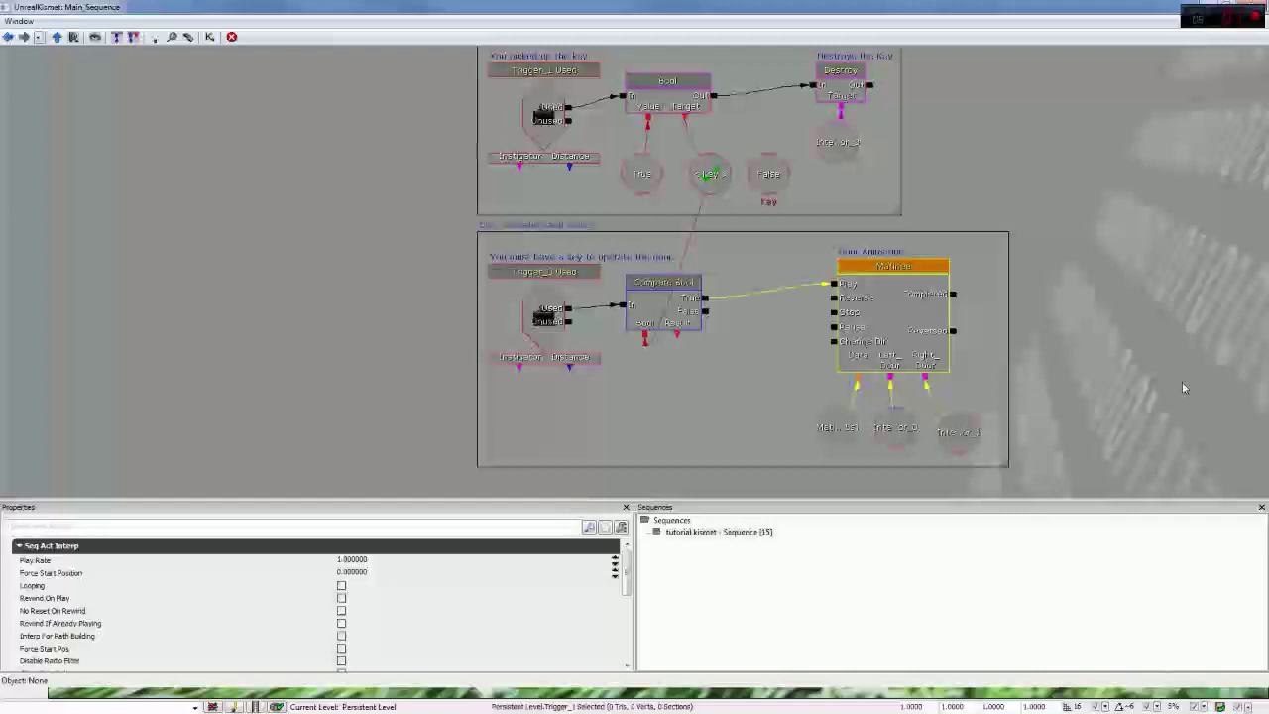
Step: Place a new Float variable in the free space right of the pickup box
left_click_drag(1211, 298, 1054, 320)
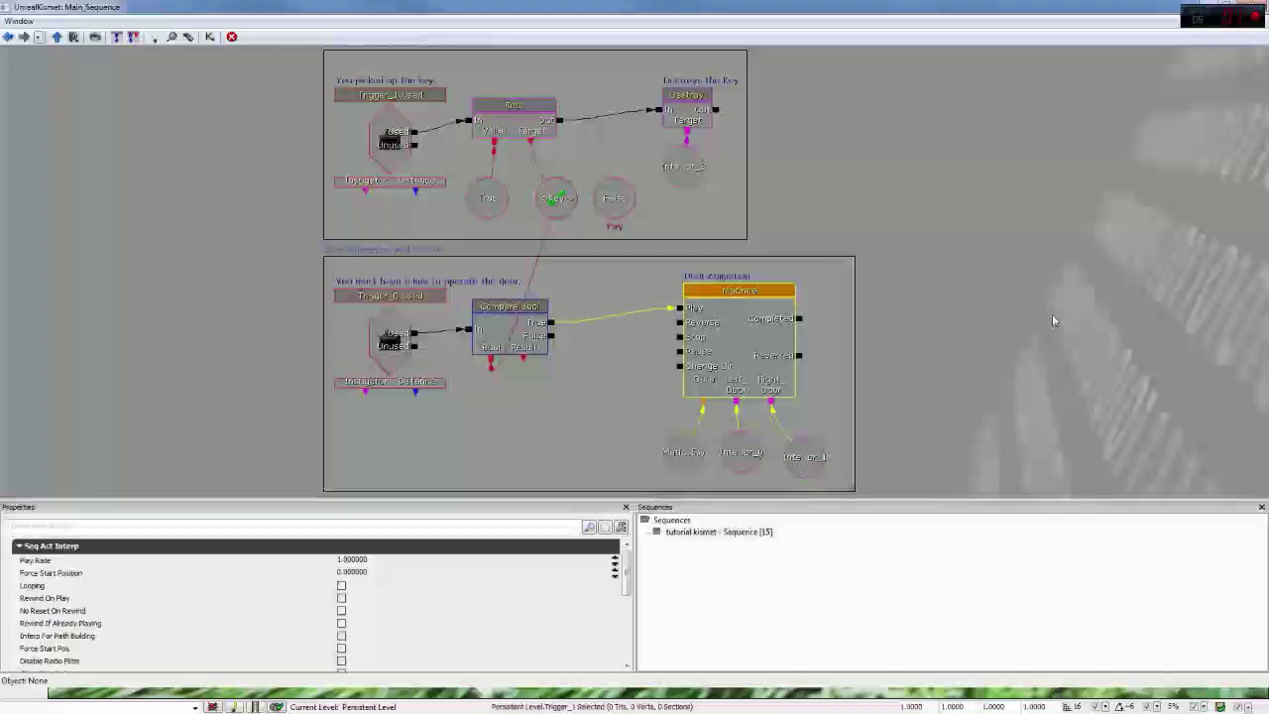
right_click(892, 151)
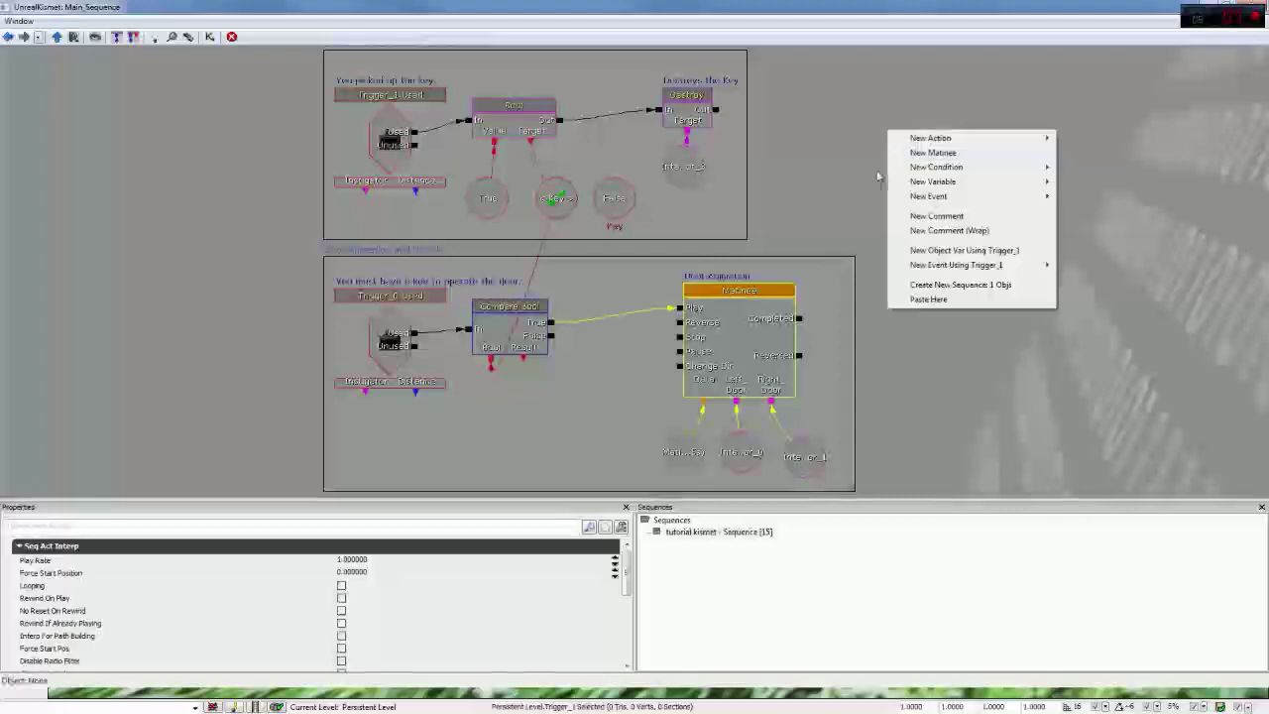
mouse_move(923, 183)
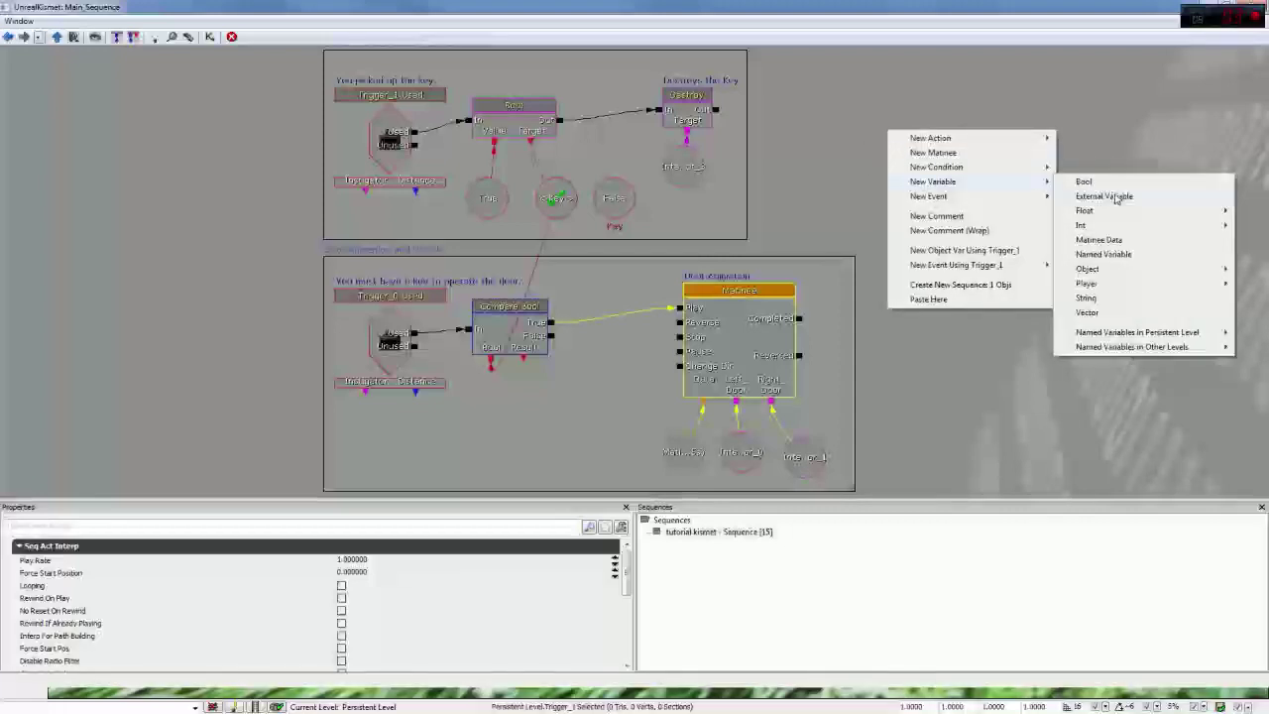
mouse_move(1118, 211)
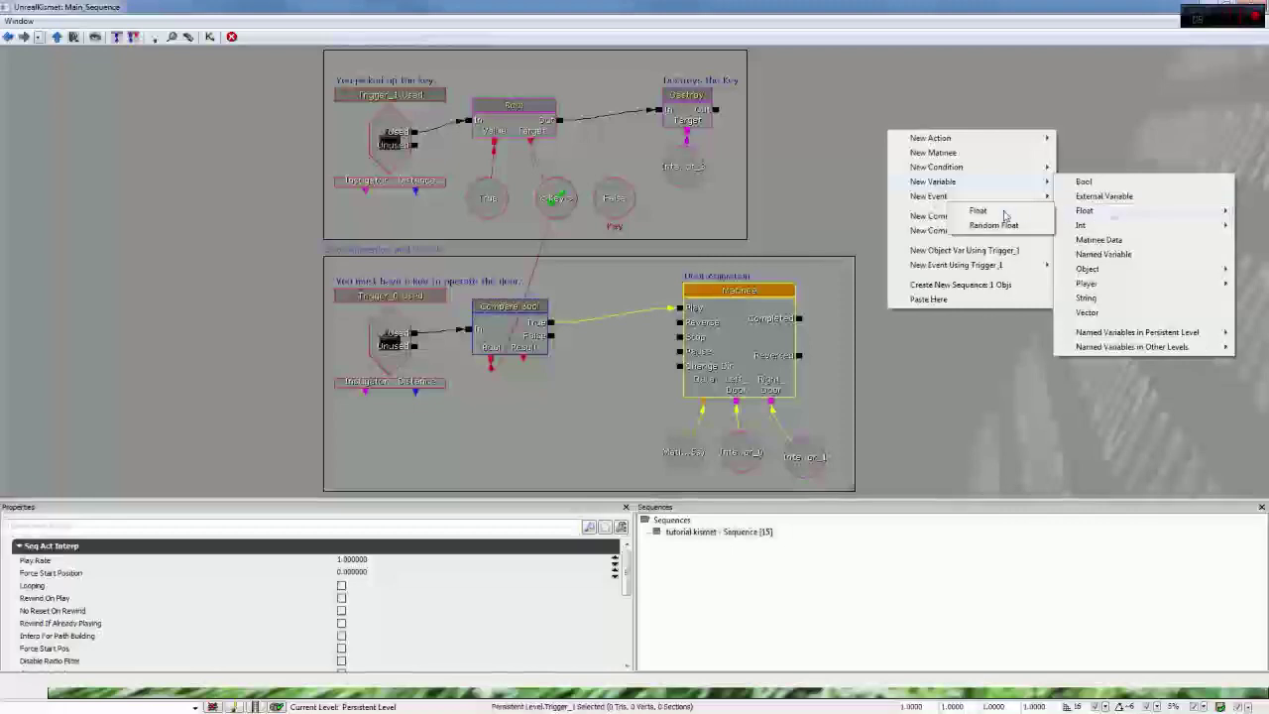
left_click(1004, 215)
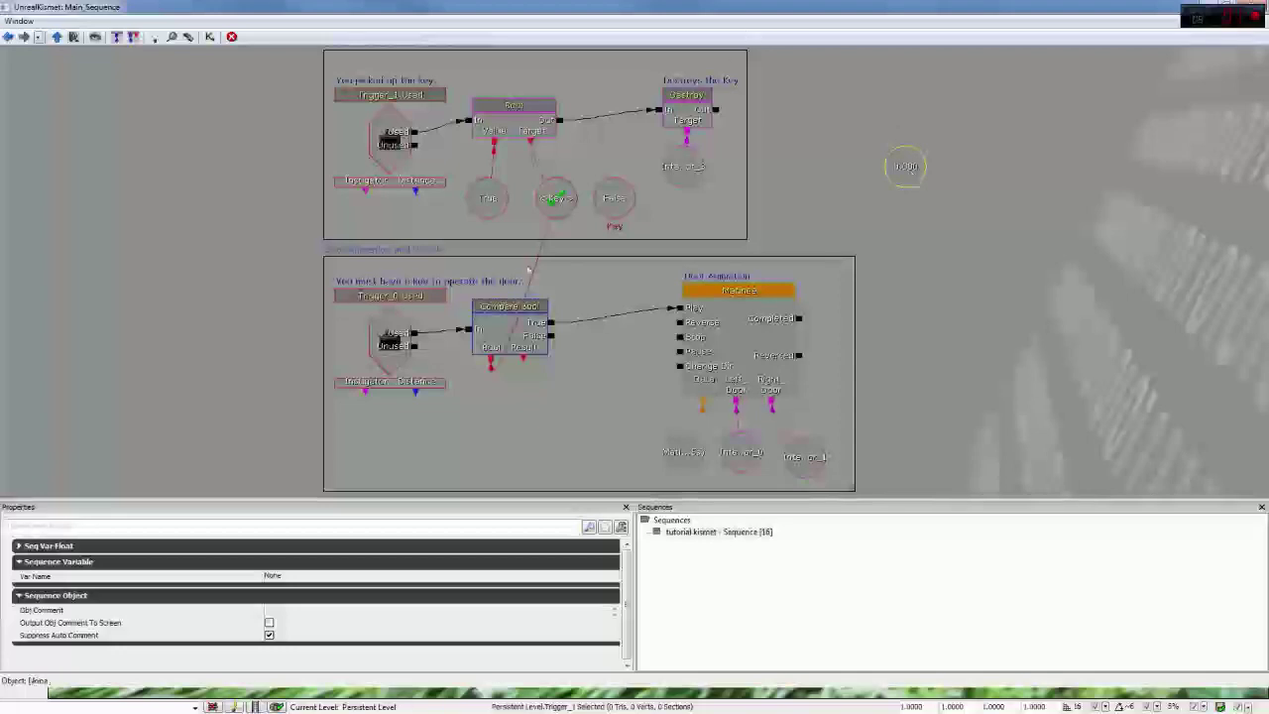
left_click(509, 340)
Step: Add a Compare Float condition and move the 0.000 Float variable below it
right_click(919, 212)
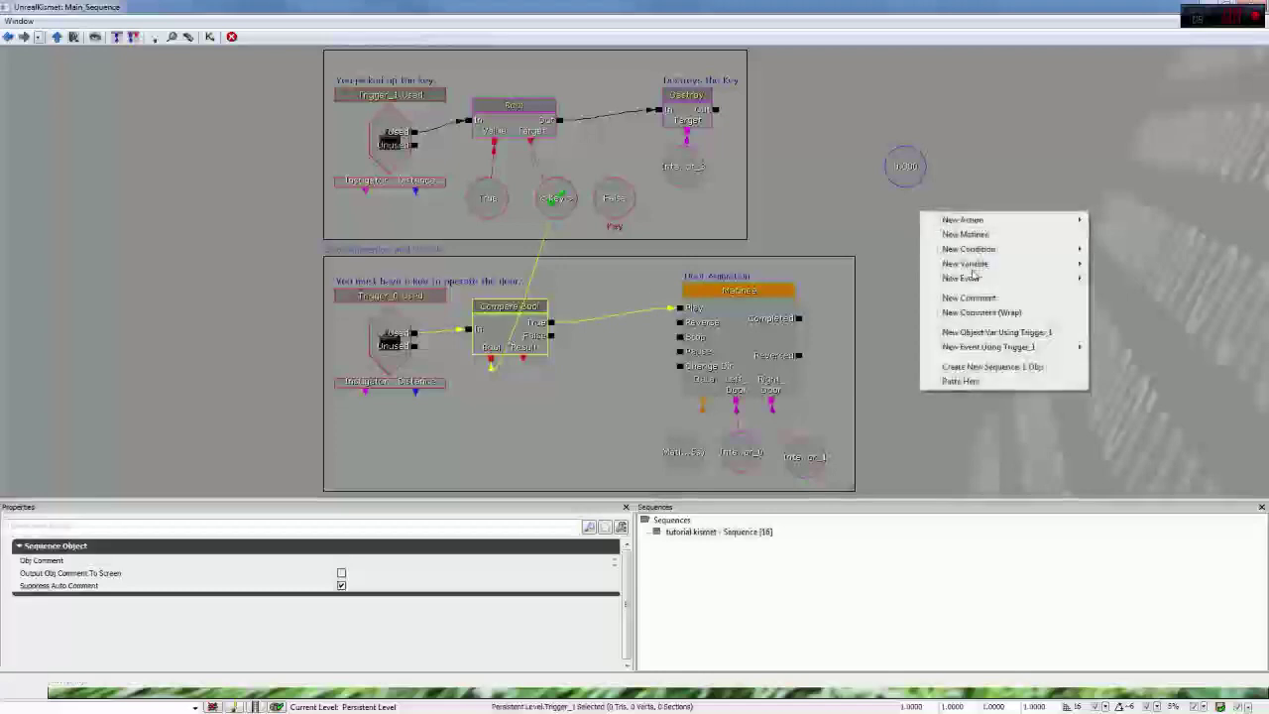
mouse_move(1020, 254)
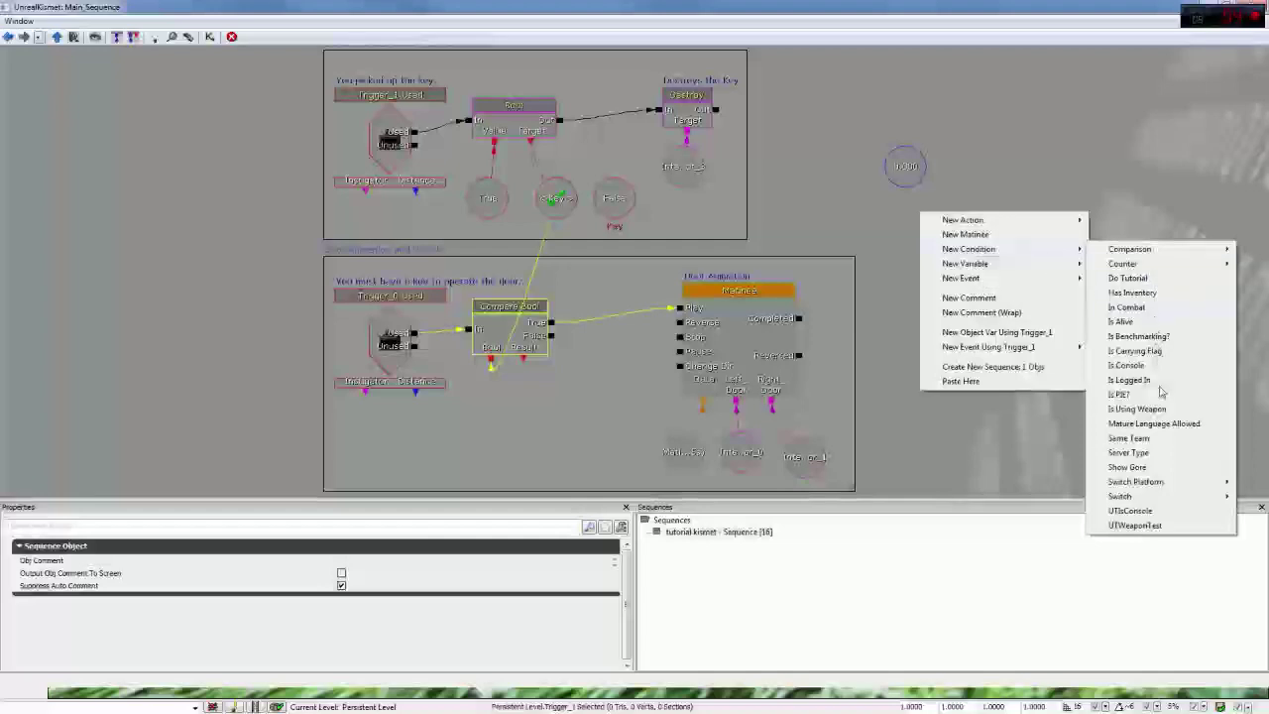
mouse_move(1165, 498)
mouse_move(1156, 256)
left_click(1057, 265)
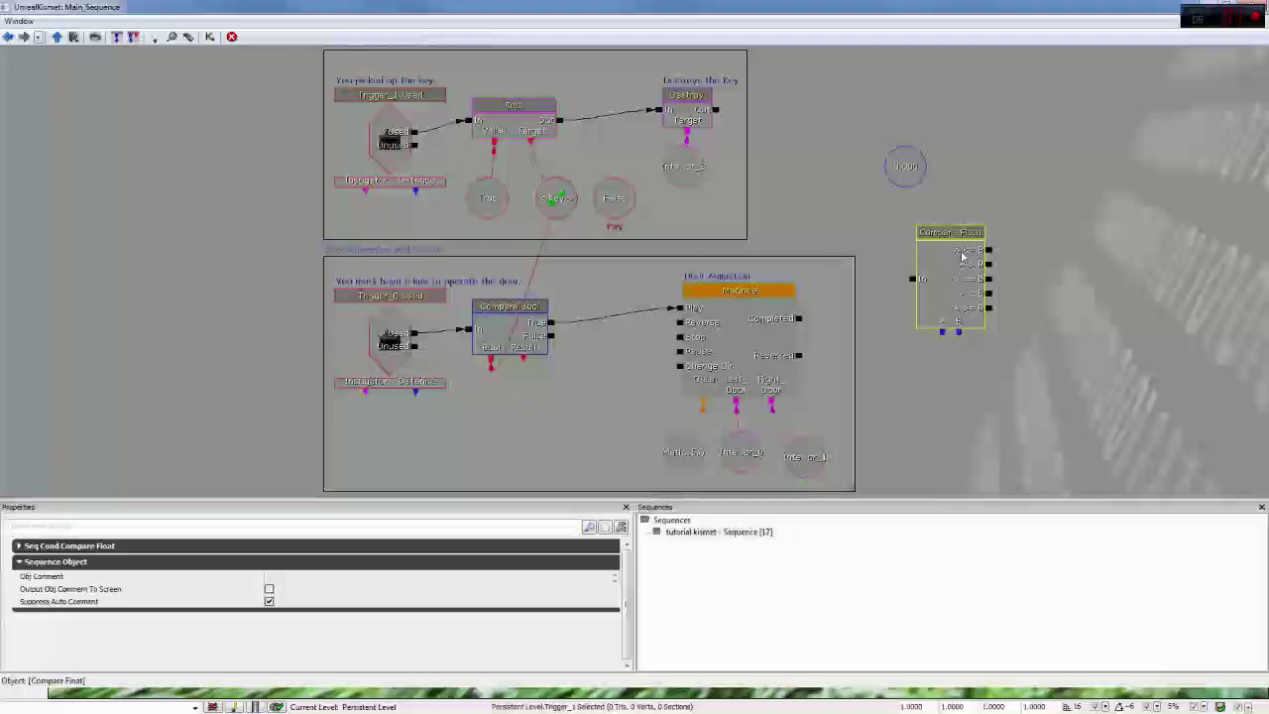
left_click_drag(905, 166, 910, 377)
left_click_drag(987, 337, 997, 261)
Step: Add a 0.00..1.00 Random Float variable and place it beside the 0.000 Float
right_click(1011, 273)
mouse_move(1041, 285)
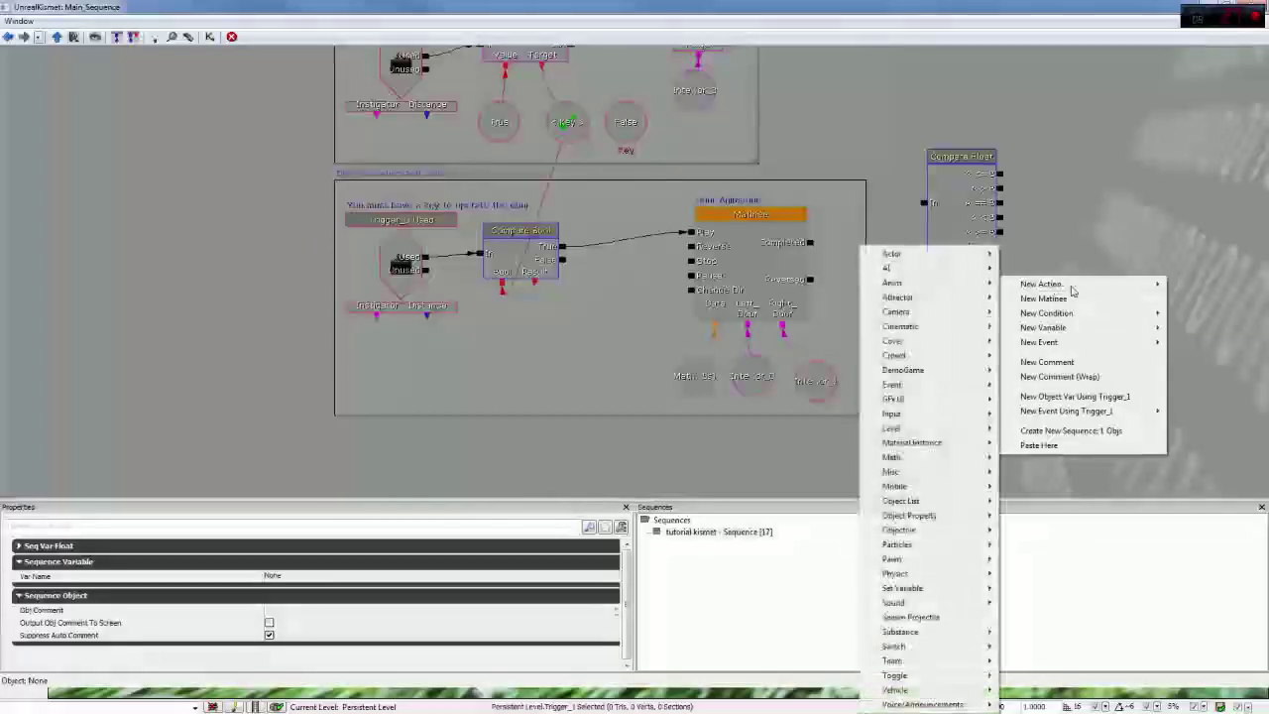
mouse_move(1105, 329)
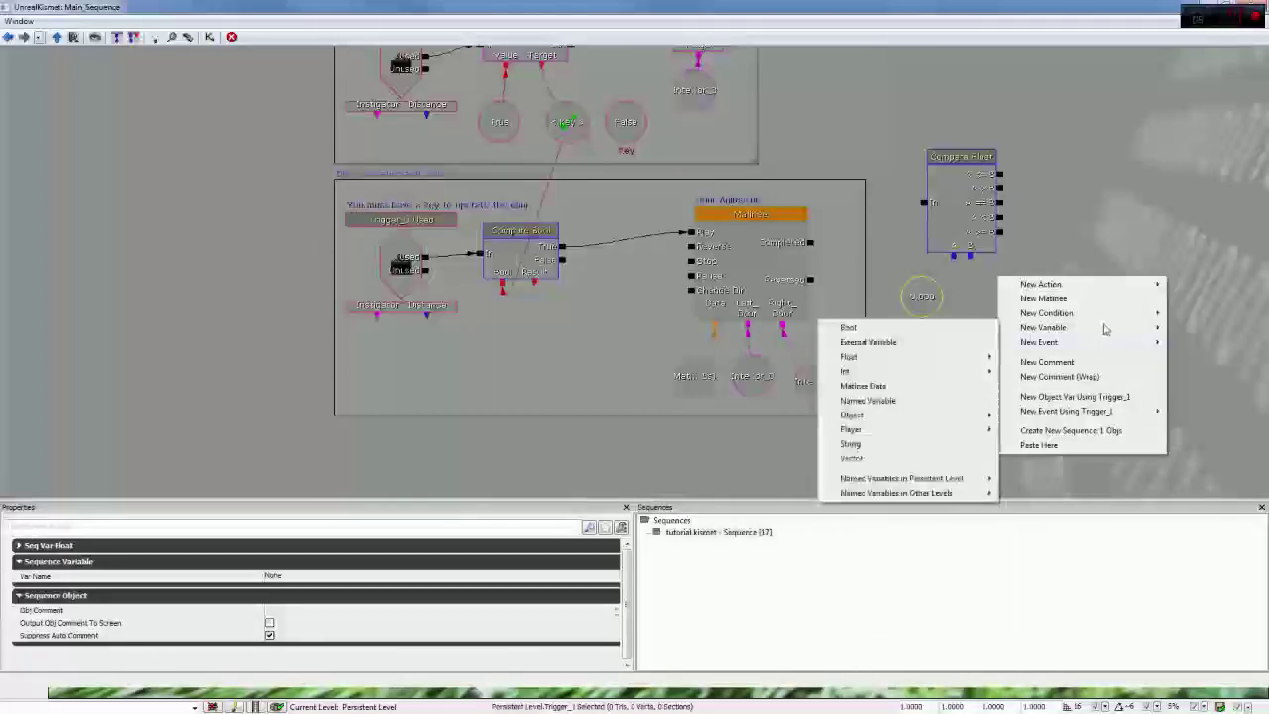
mouse_move(922, 358)
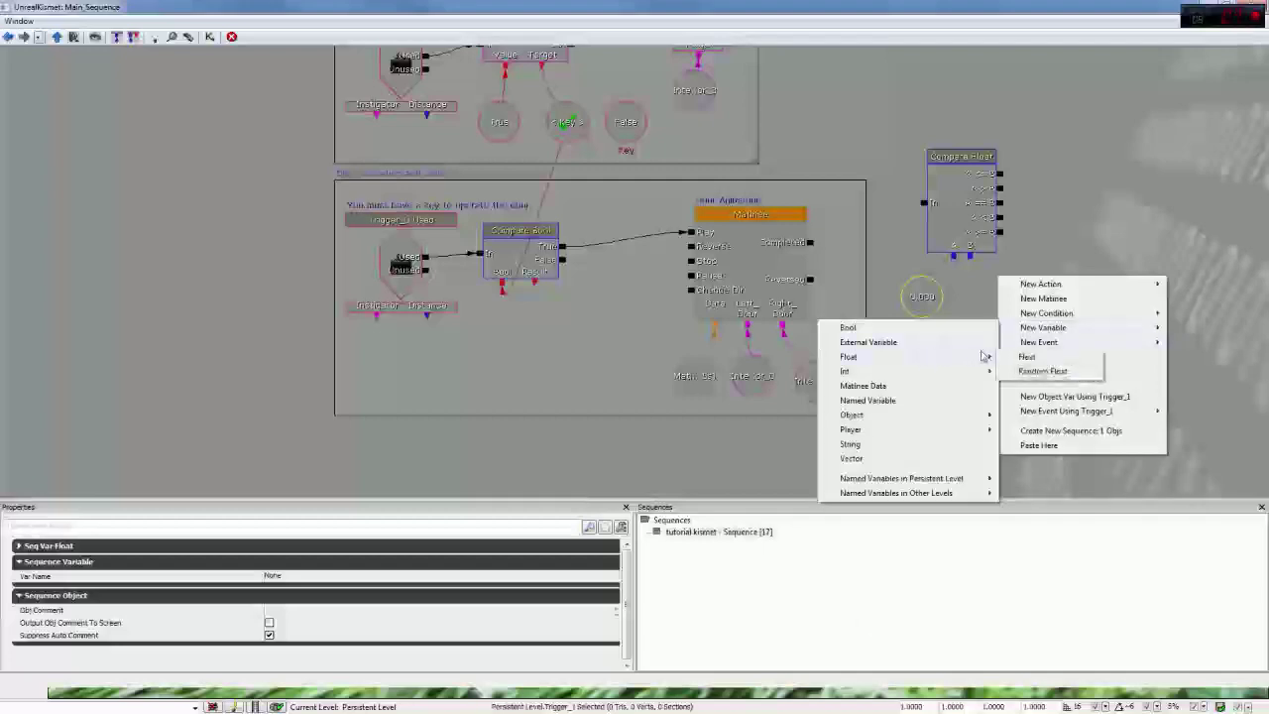
left_click(1035, 374)
left_click_drag(1019, 324, 984, 310, "ctrl")
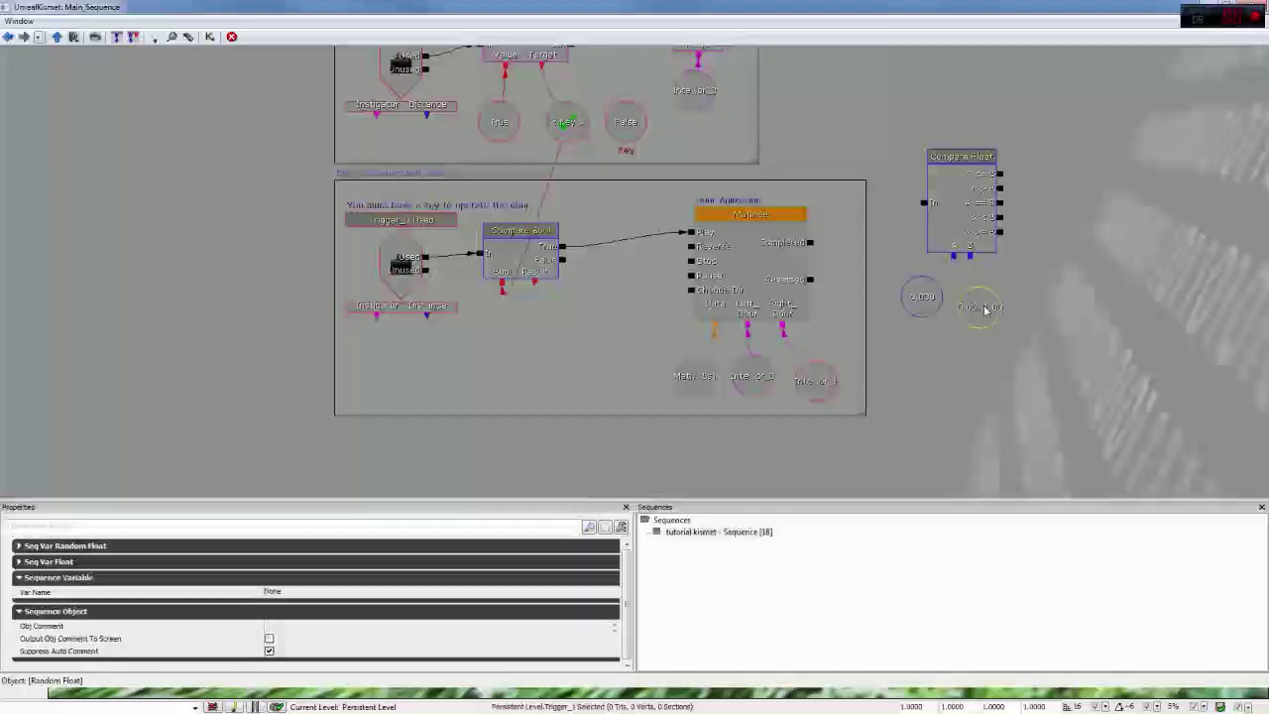
Step: Link Compare Float's B to Random Float and its In to the trigger's Used output
left_click_drag(971, 257, 982, 305)
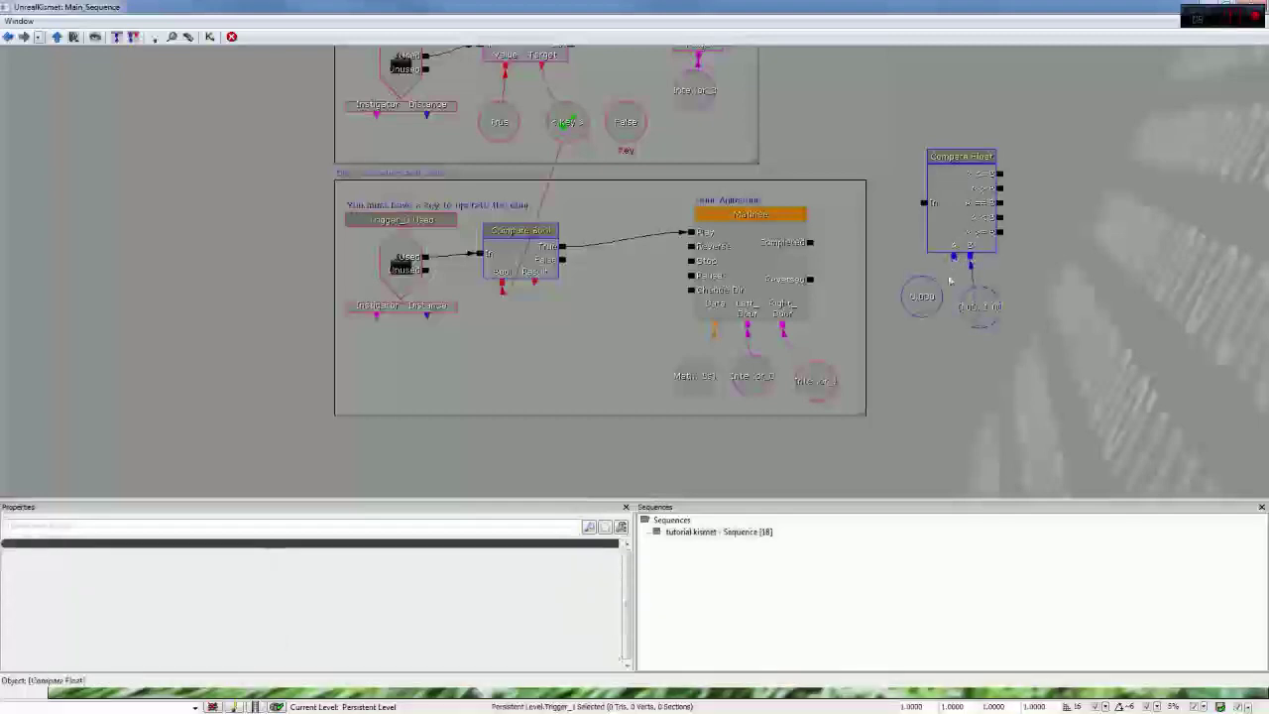
left_click_drag(924, 204, 427, 257)
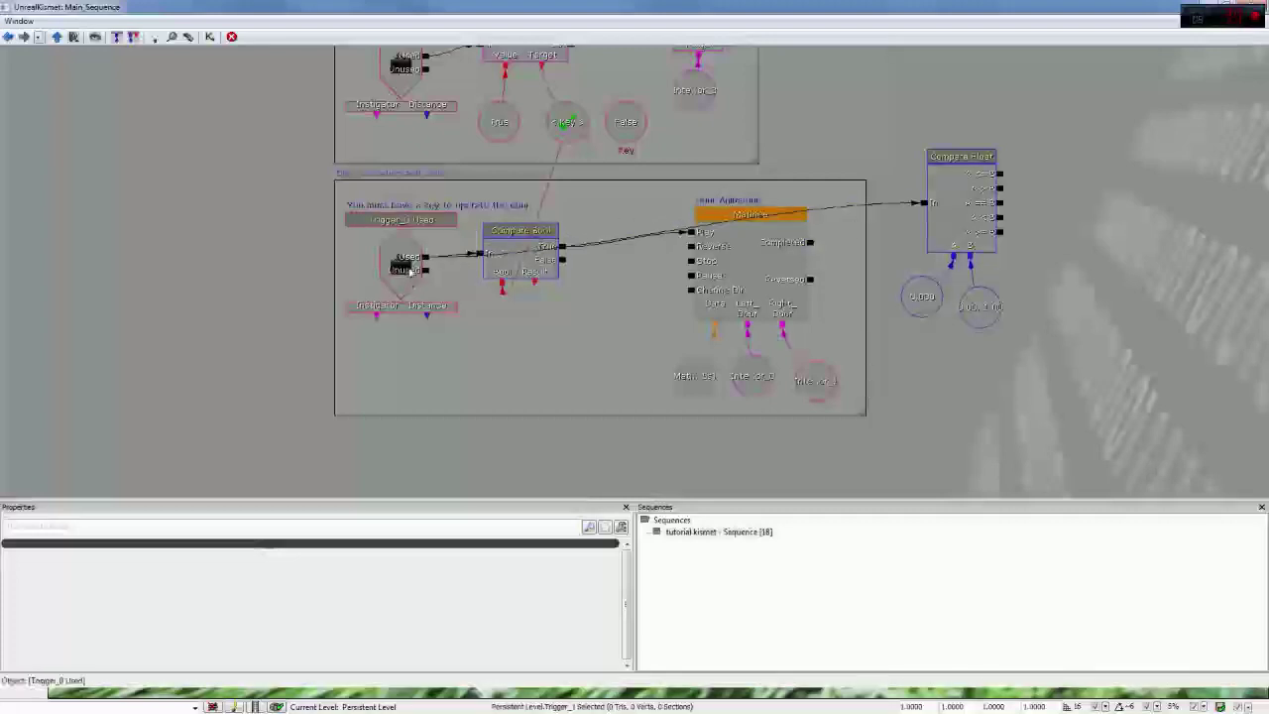
left_click(970, 202)
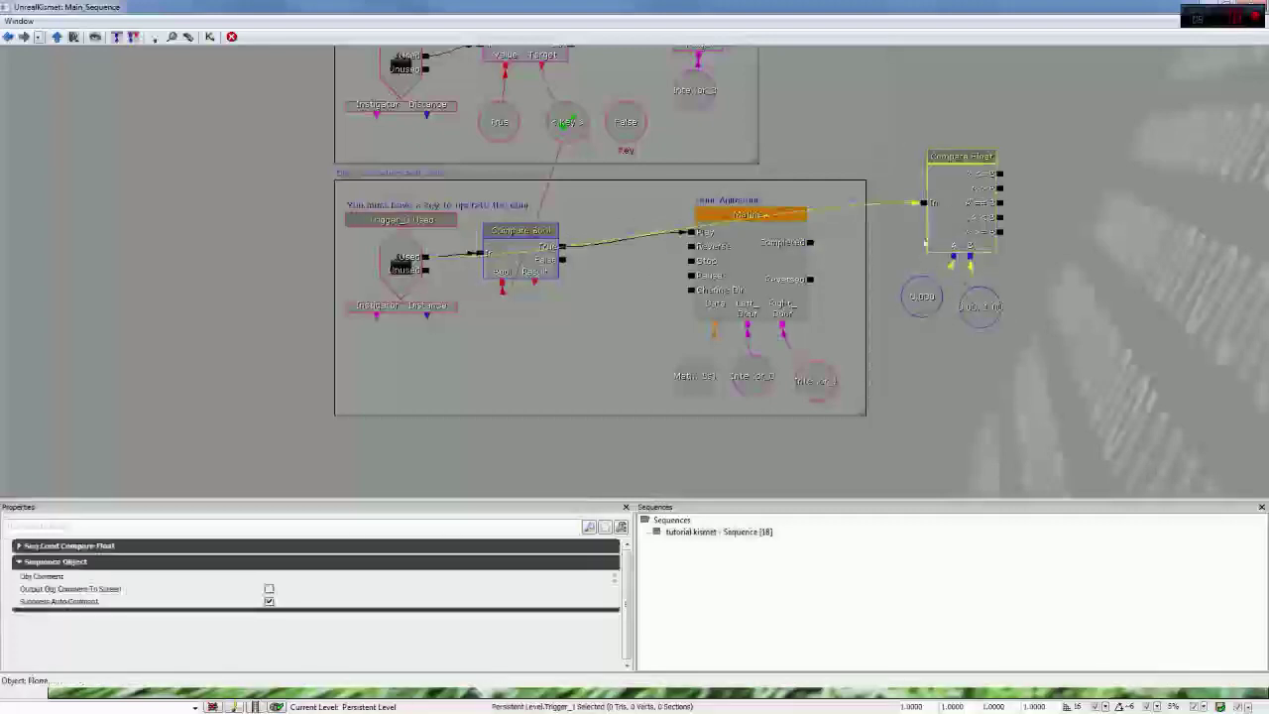
left_click(922, 298)
left_click(985, 313)
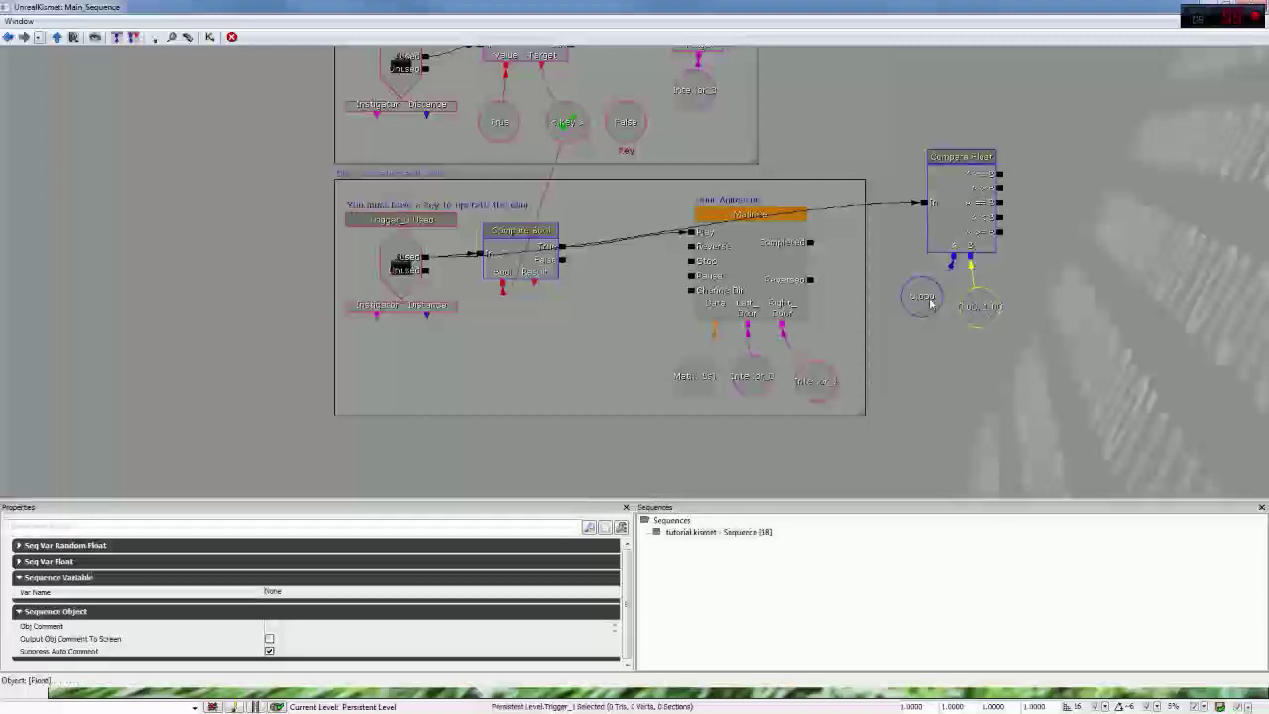
left_click_drag(1000, 173, 1158, 165)
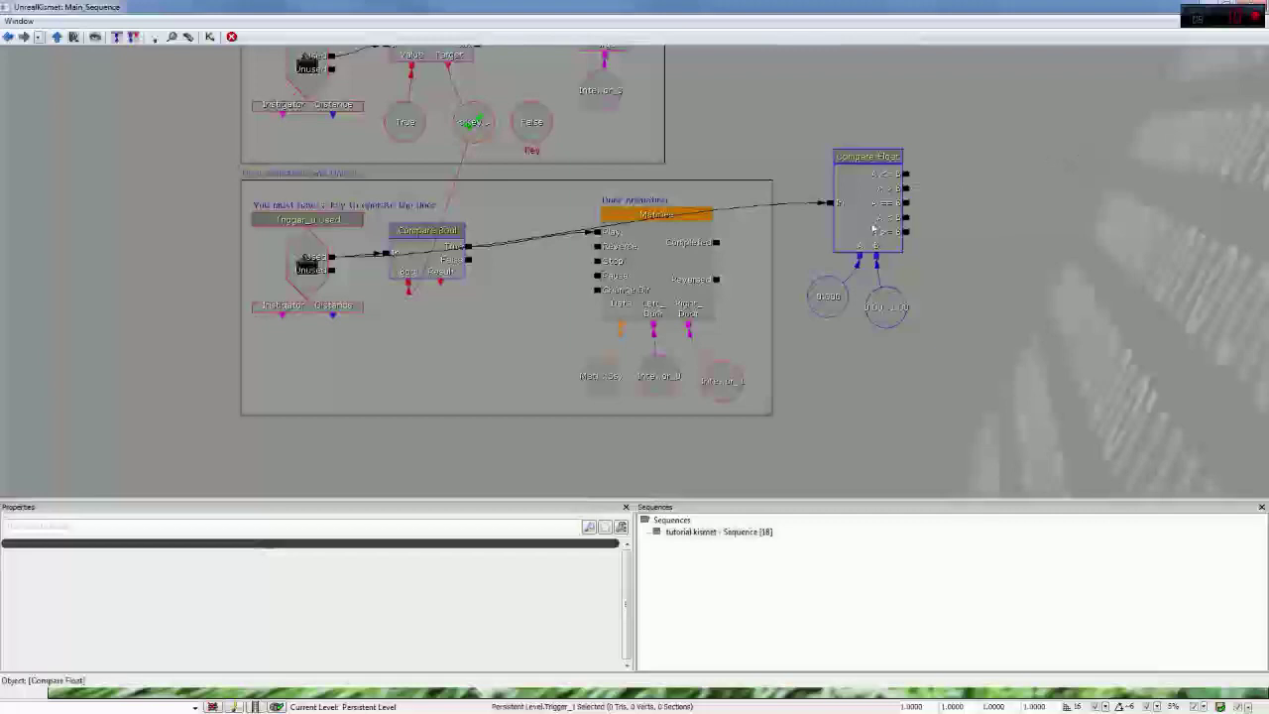
left_click_drag(906, 217, 1139, 187)
left_click_drag(906, 232, 1135, 186)
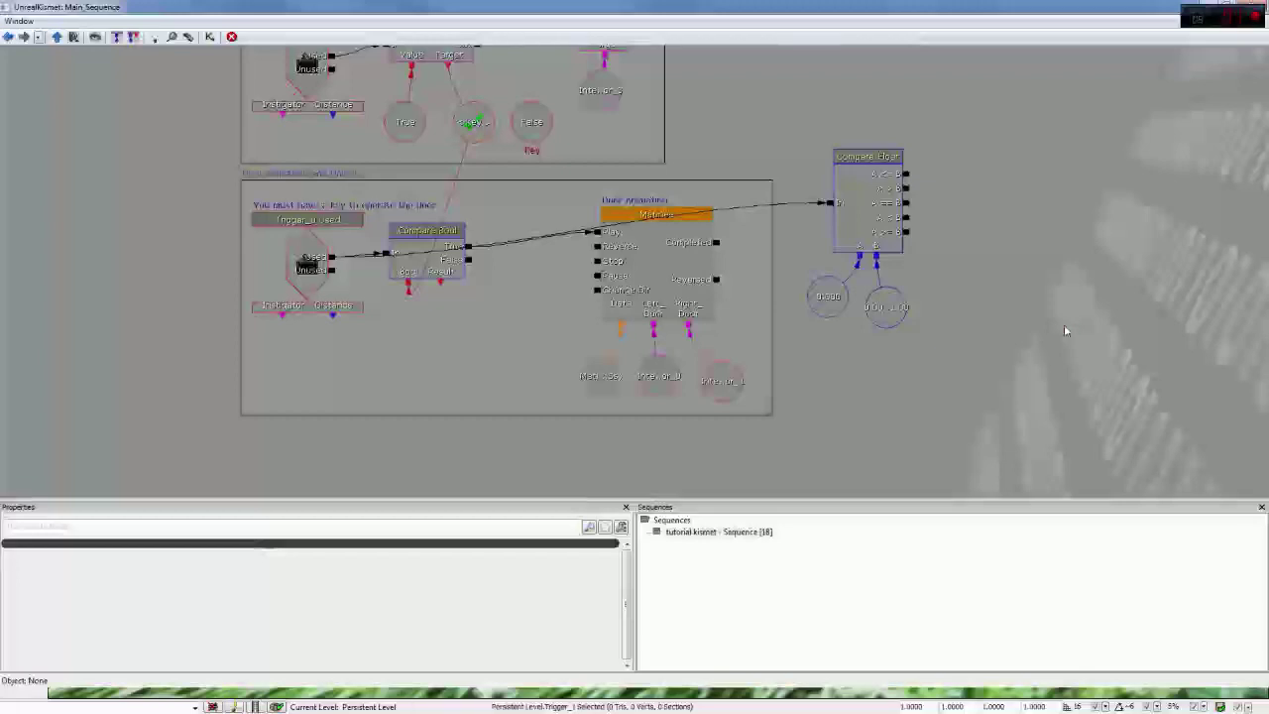
Step: Check the 0.000 Float's Var Name and the False bool variable's name
left_click(828, 295)
left_click(279, 577)
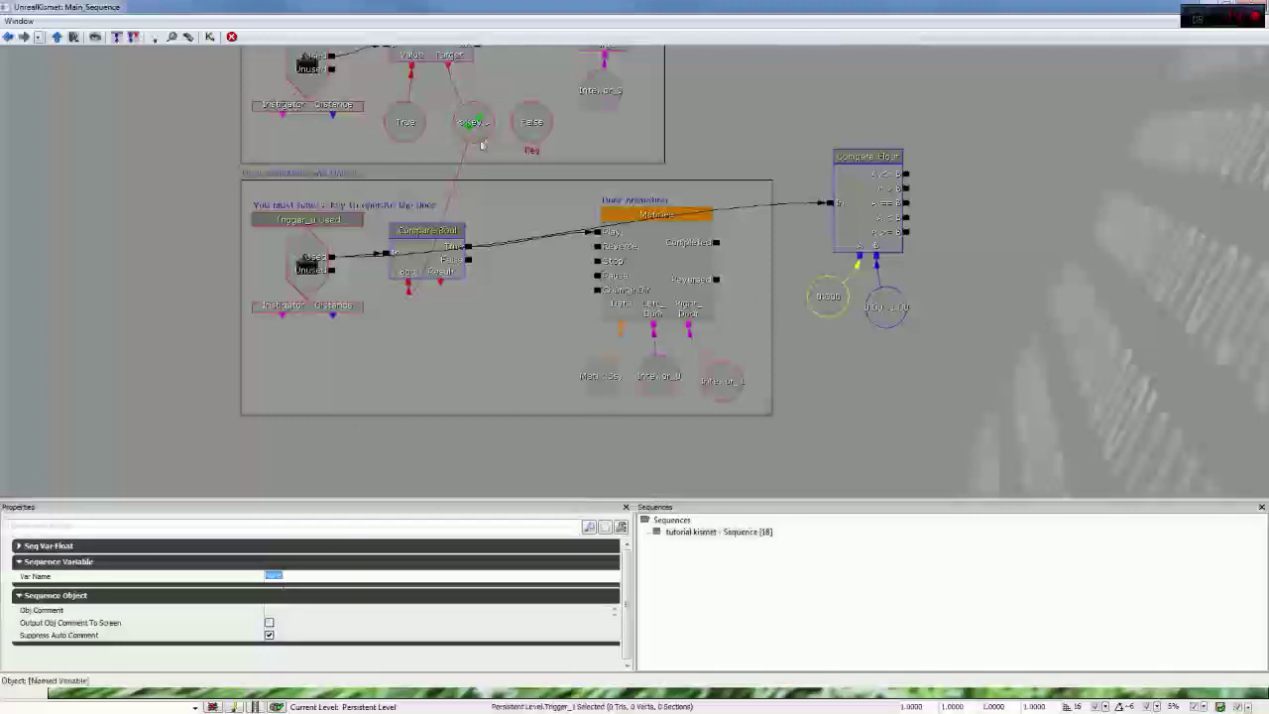
left_click(532, 125)
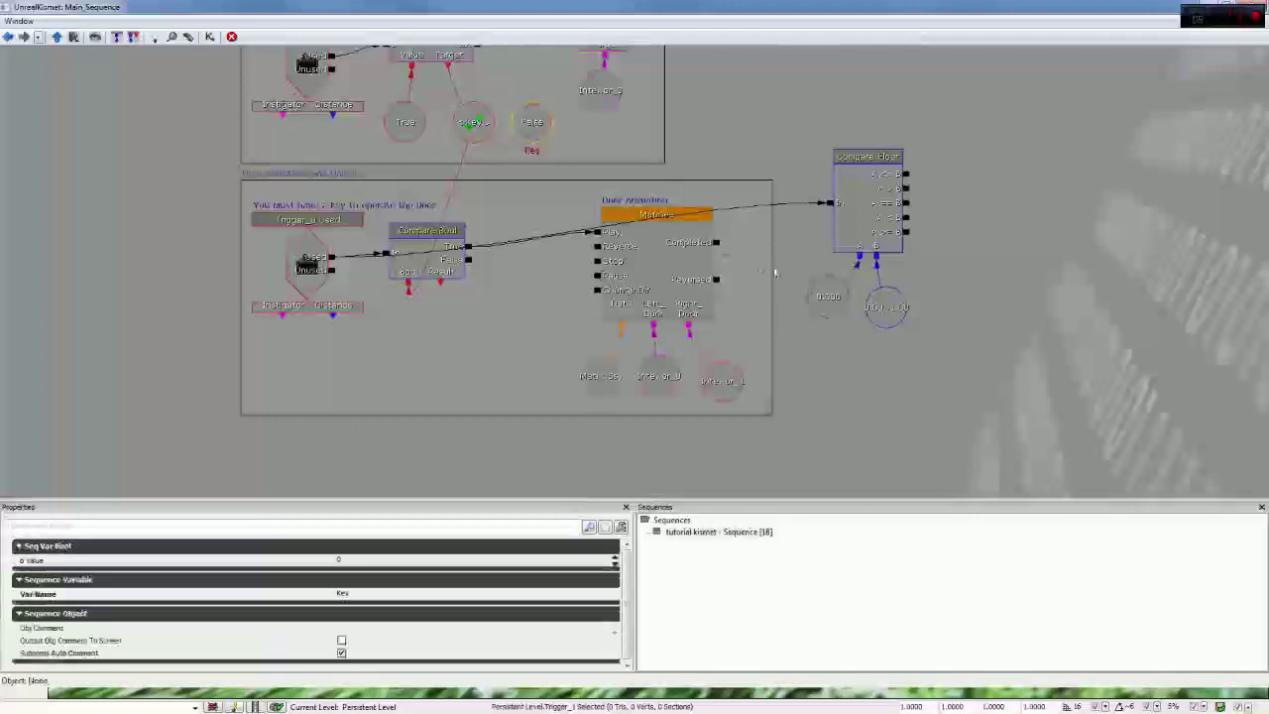
left_click(826, 296)
left_click_drag(483, 101, 505, 113)
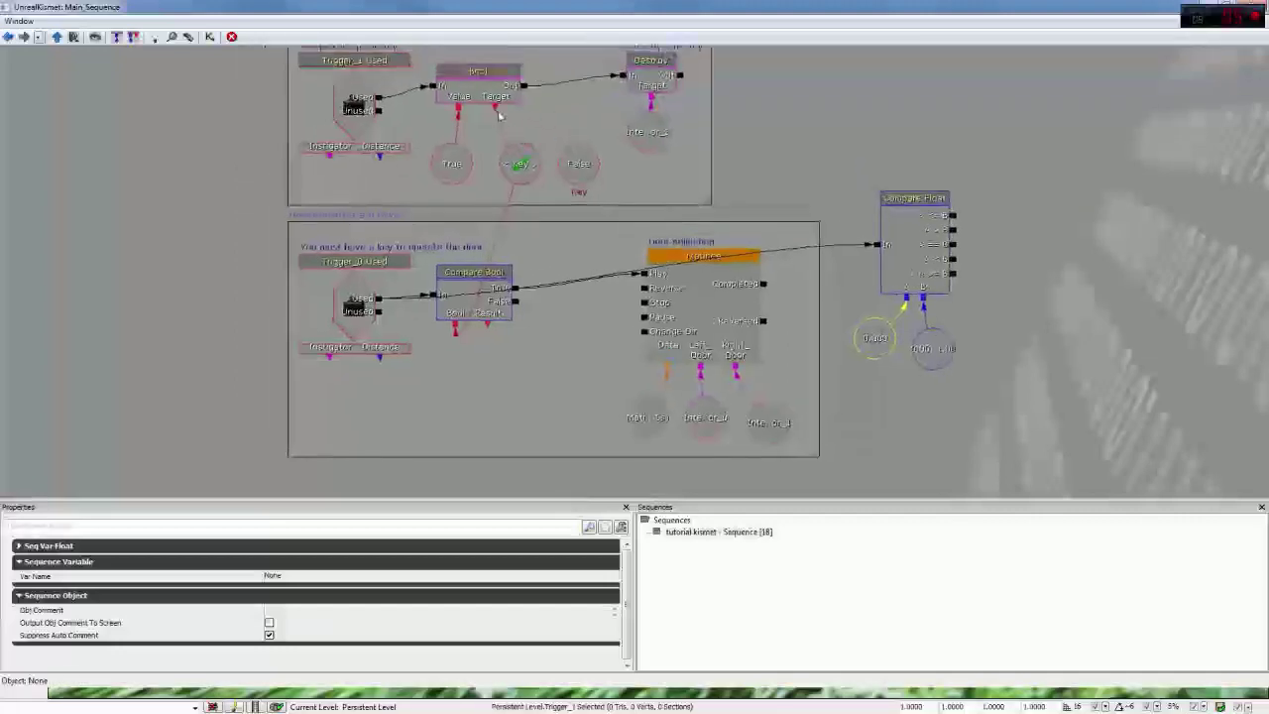
right_click(895, 118)
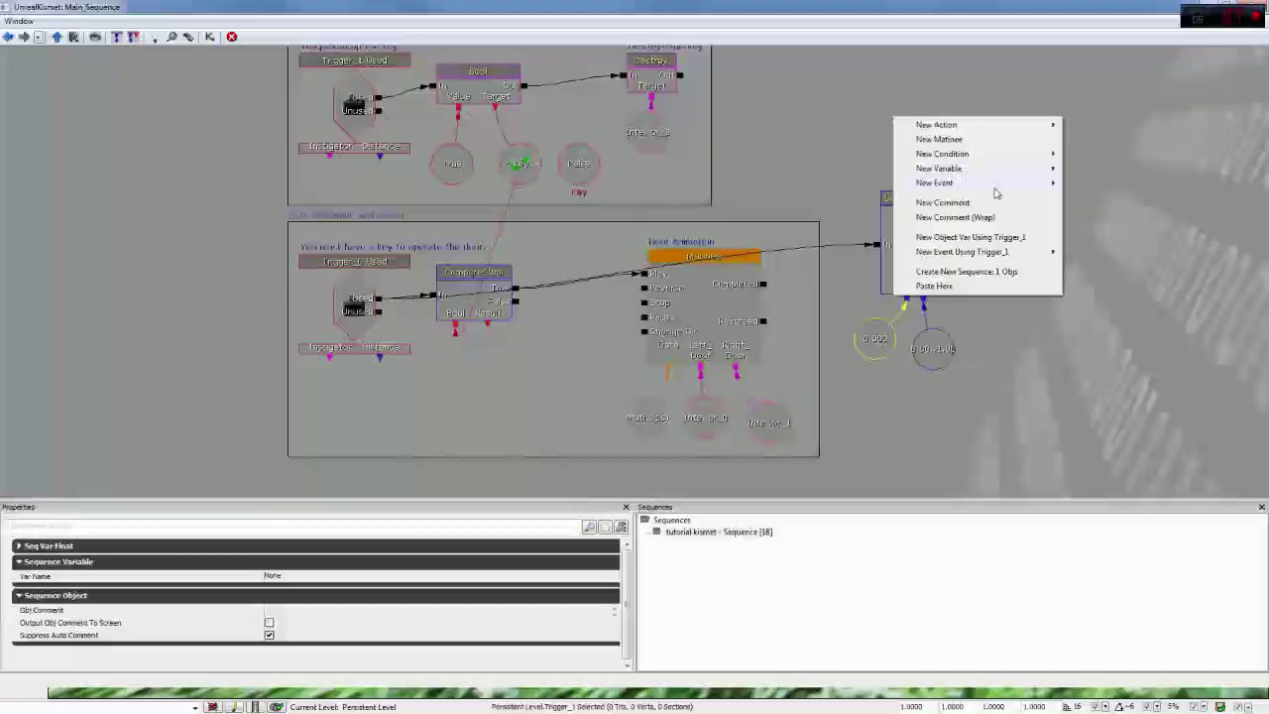
Step: Add a Set Float action linked to the 0.000 Float and delete Compare Float
mouse_move(968, 176)
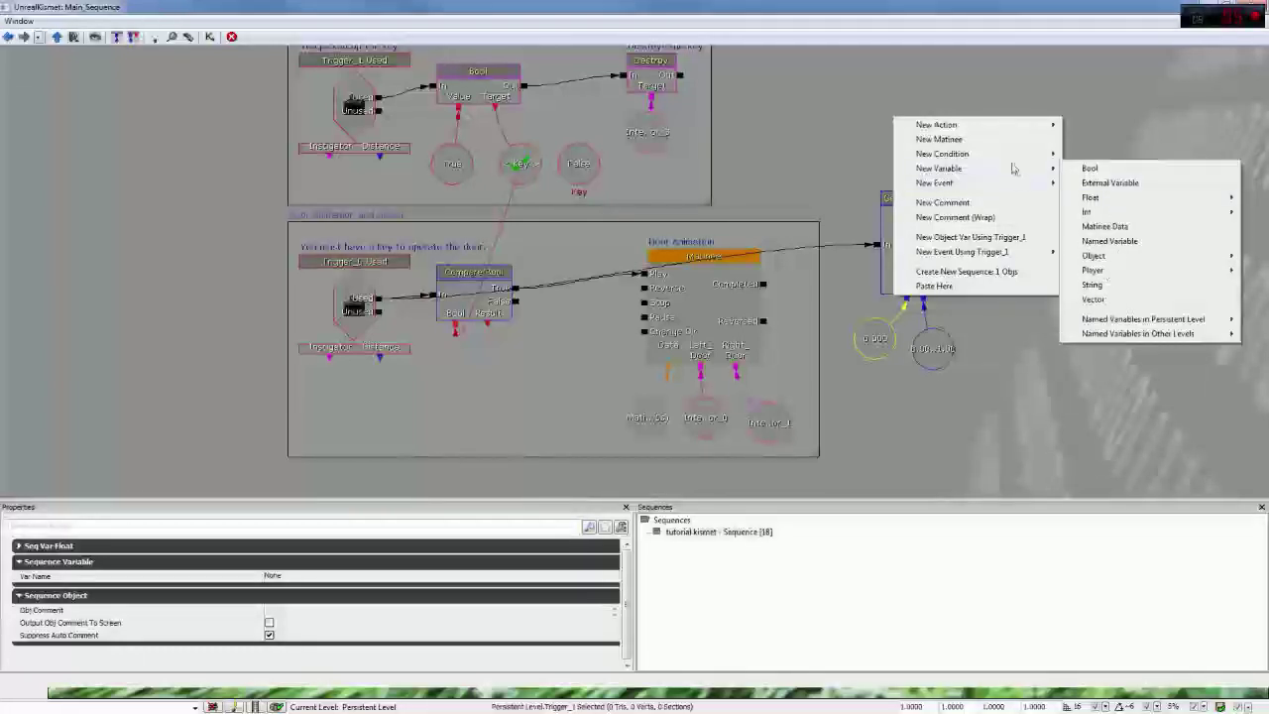
mouse_move(989, 132)
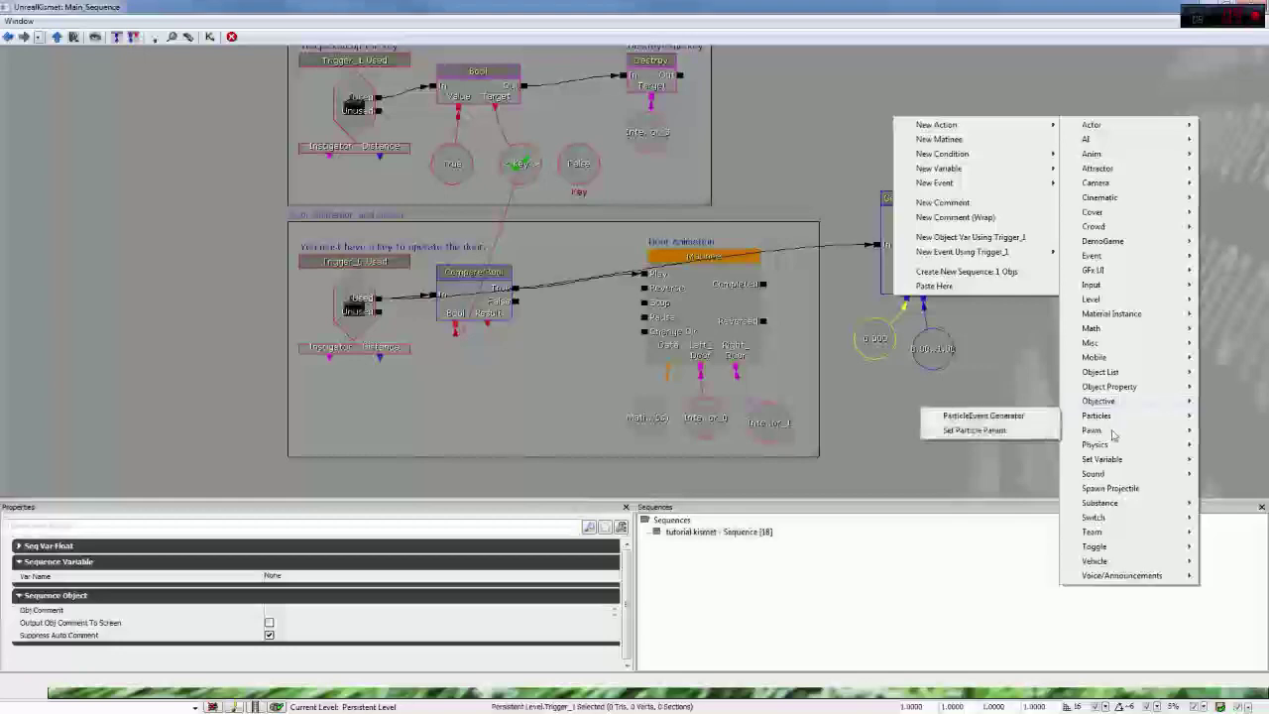
mouse_move(1112, 466)
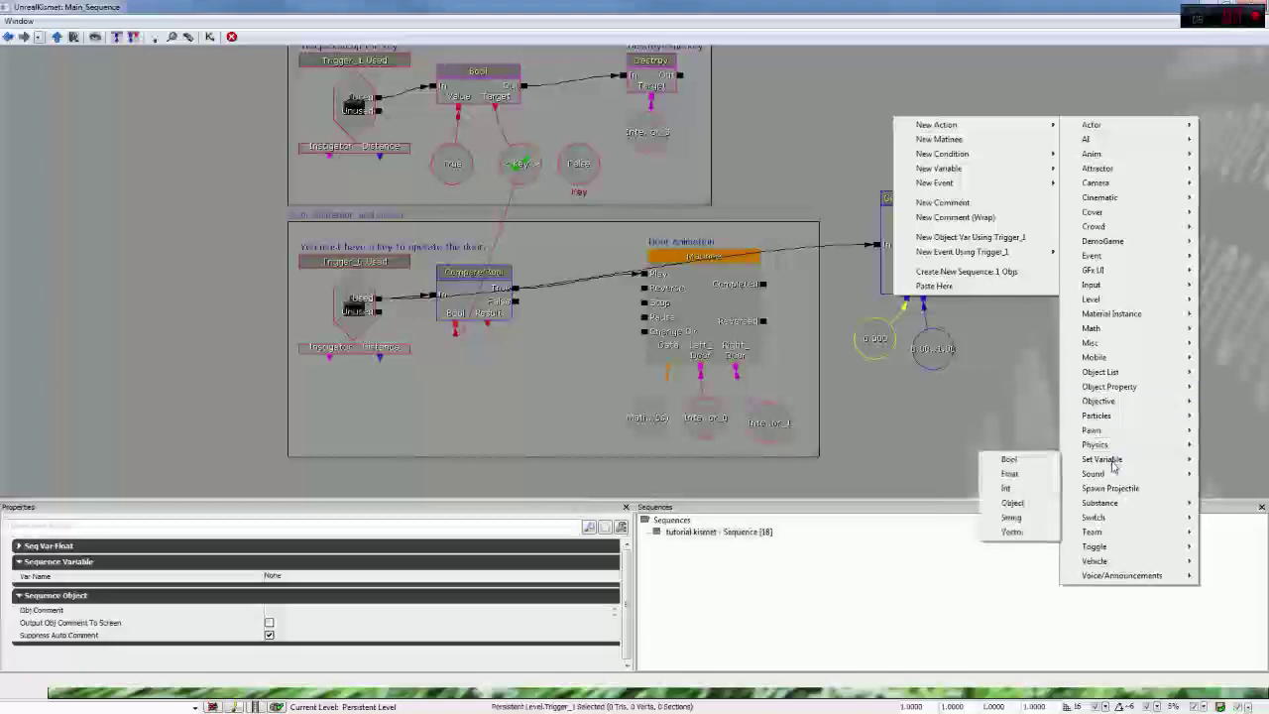
left_click(1026, 468)
left_click_drag(912, 177, 876, 340)
left_click(911, 272)
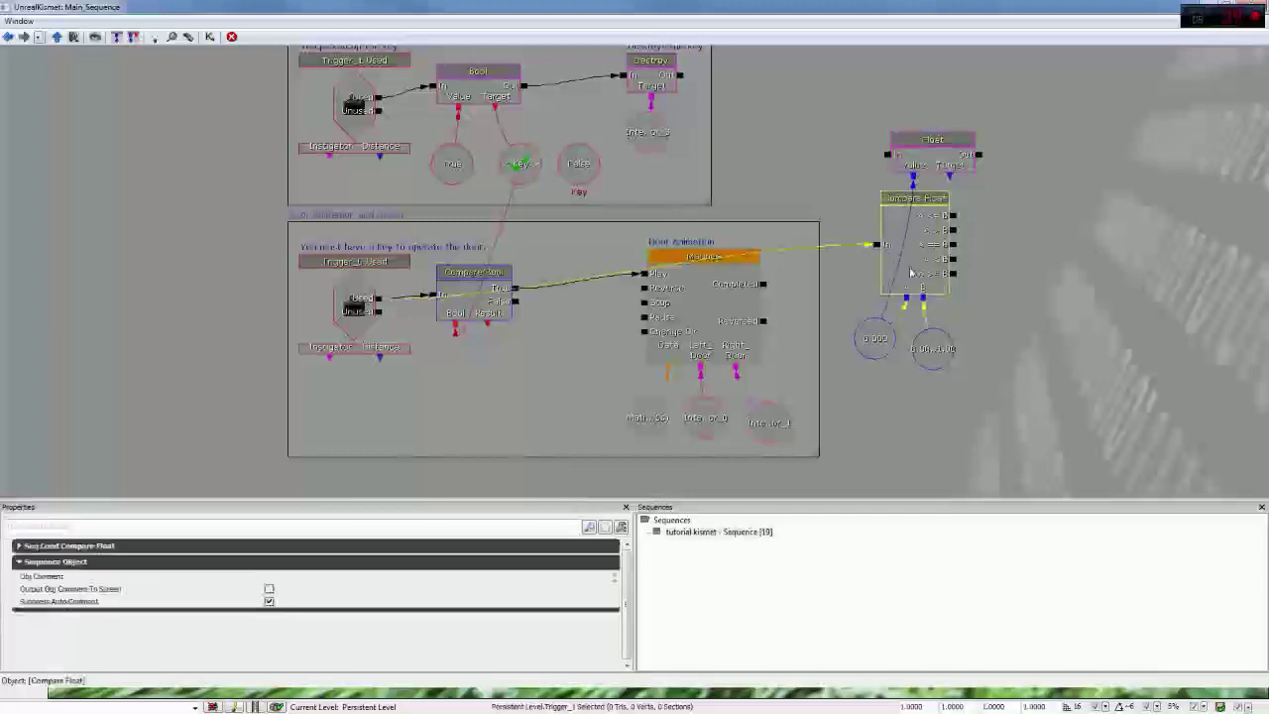
key("Delete")
Step: Delete the Random Float, move the 0.000 Float under Set Float, then delete it too
left_click(935, 349)
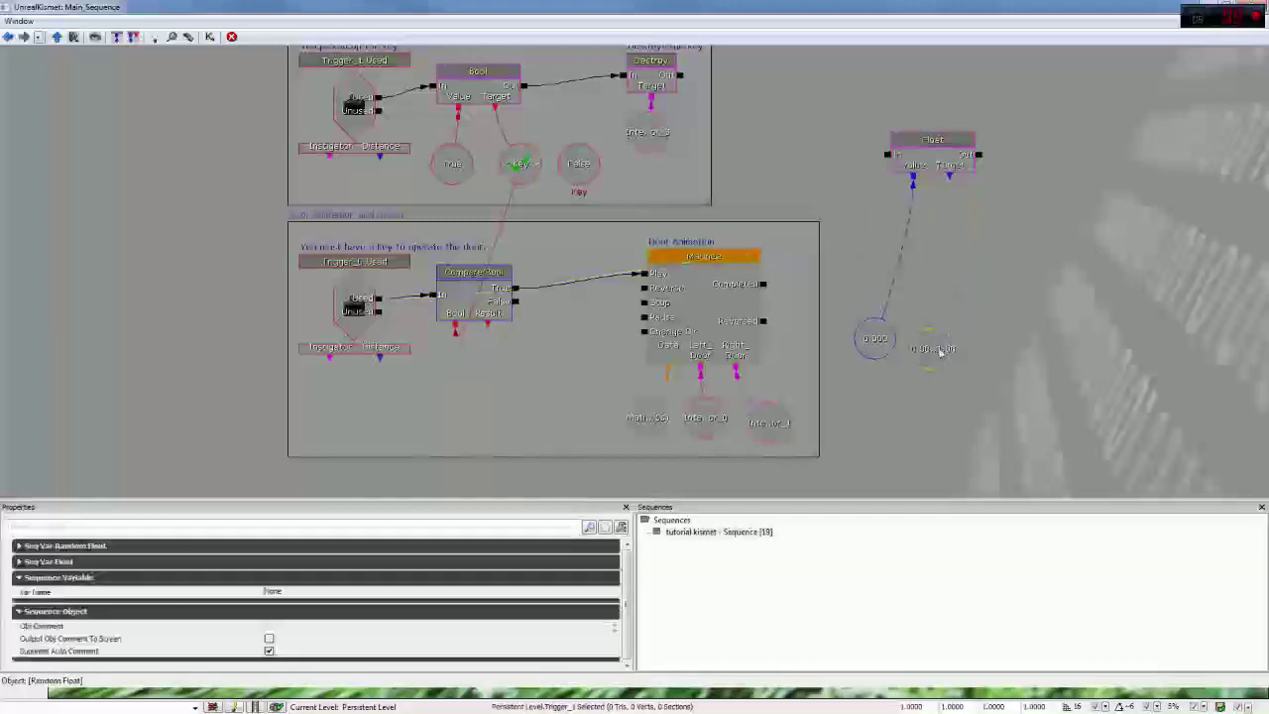
key("Delete")
left_click(882, 345)
left_click_drag(885, 347, 923, 251)
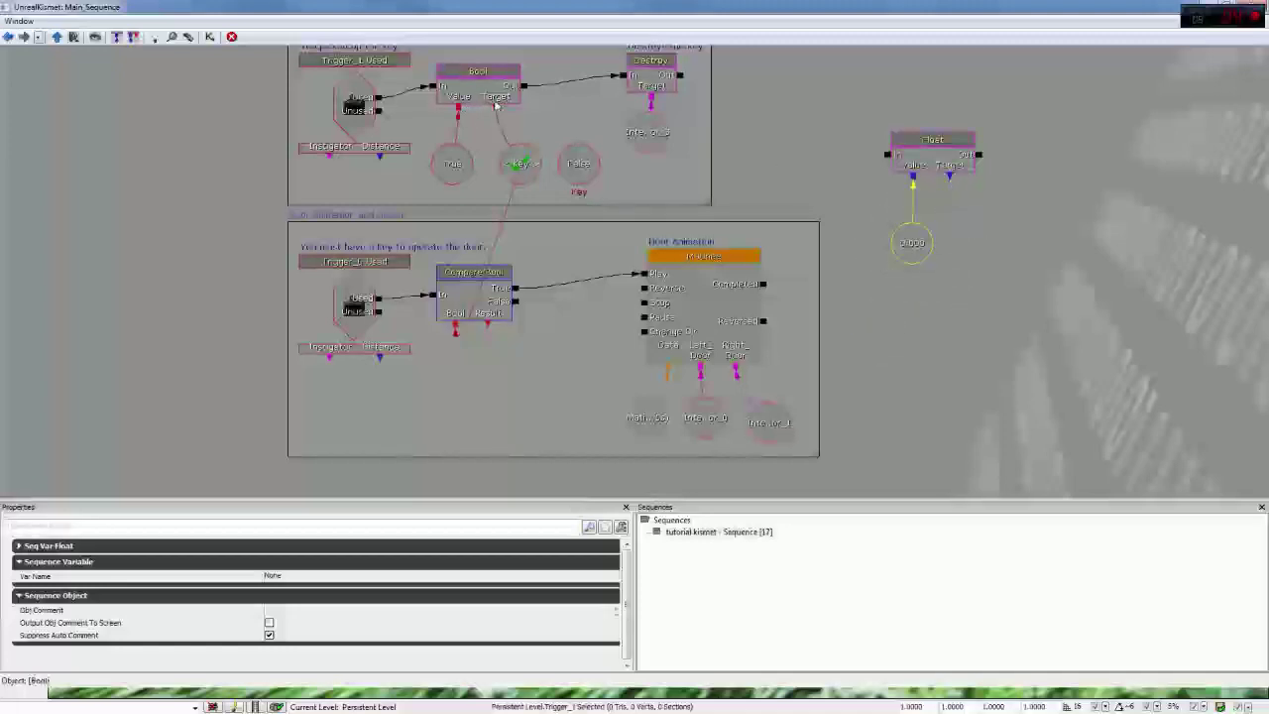
left_click(520, 163)
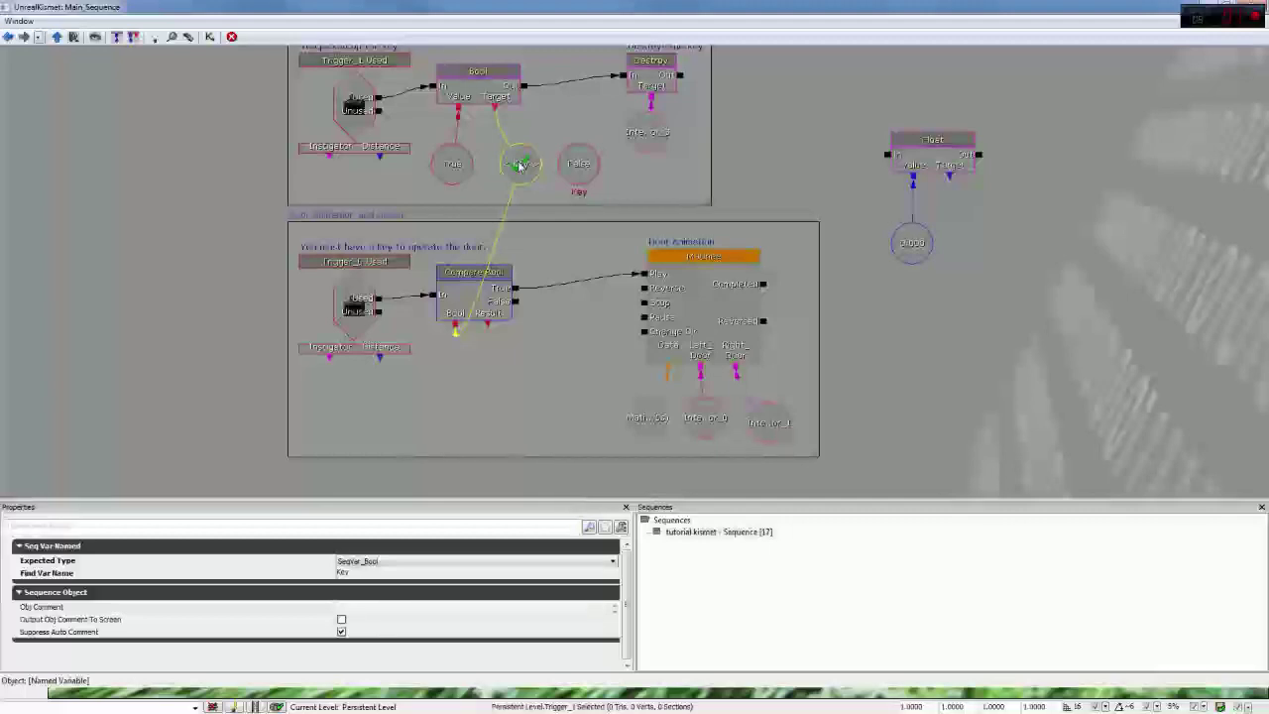
left_click(911, 242)
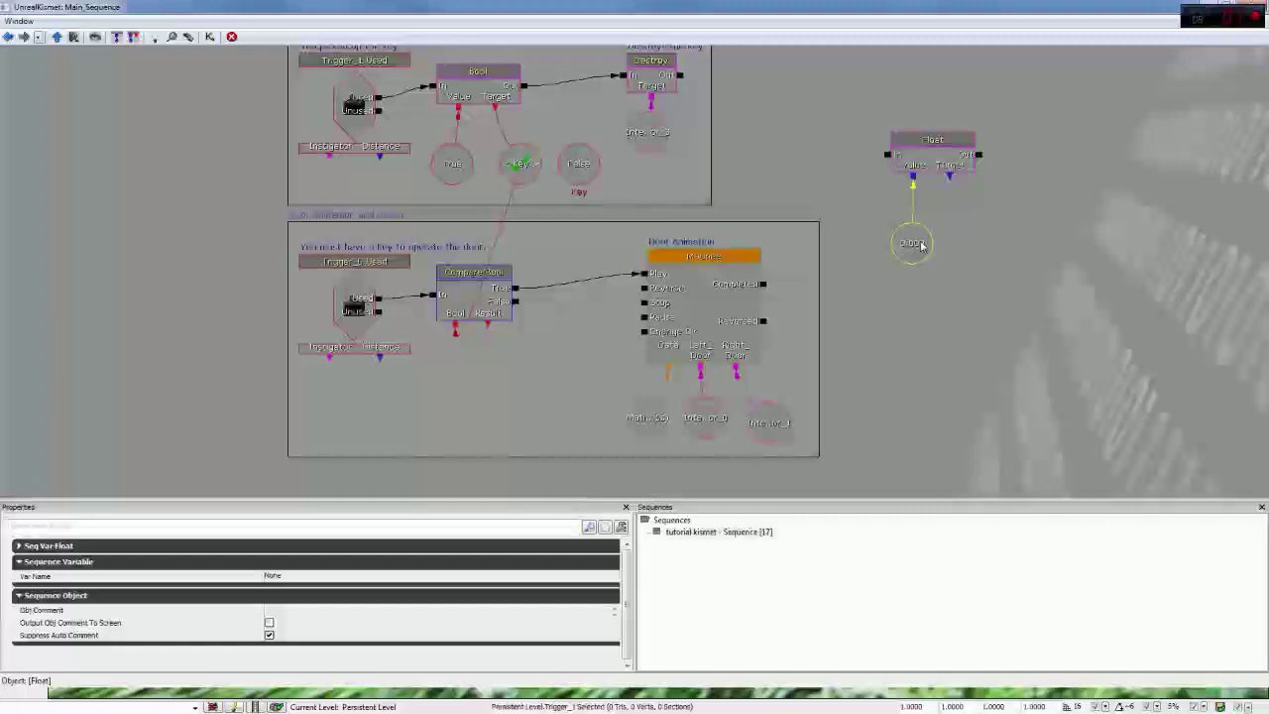
key("Delete")
Step: Replace the Set Float action with a new Is Alive condition
left_click(921, 141)
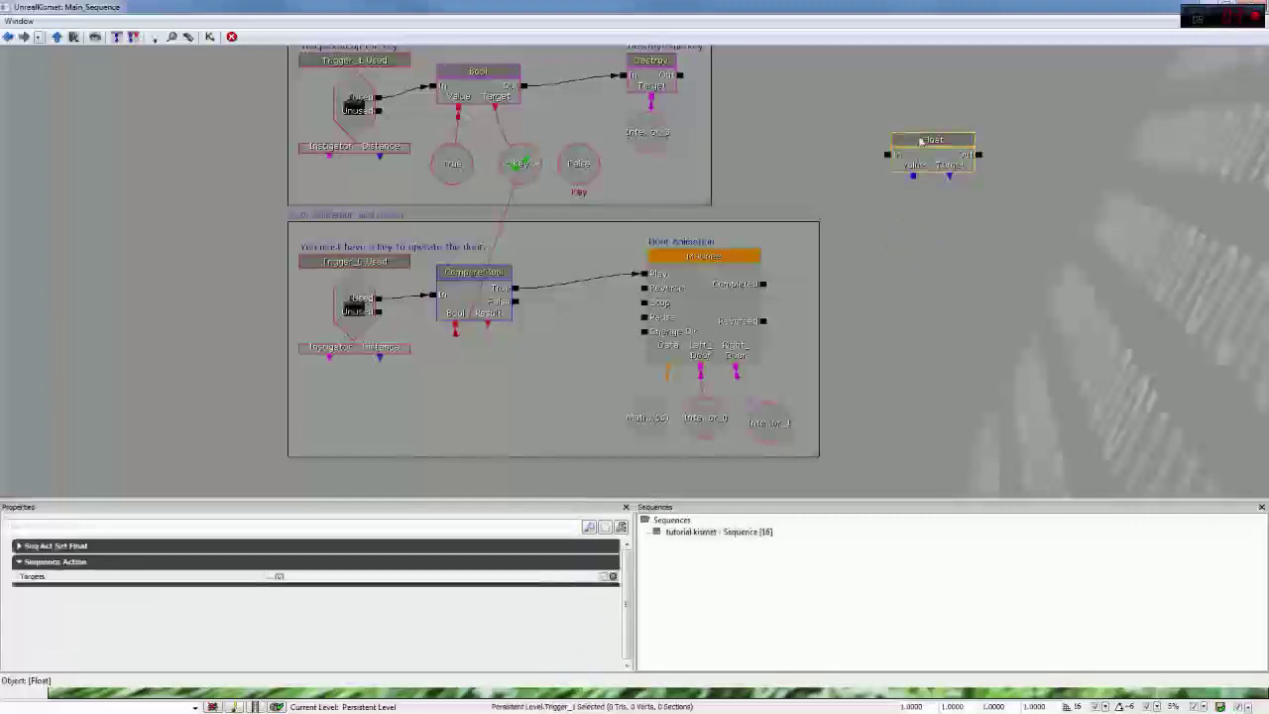
key("Delete")
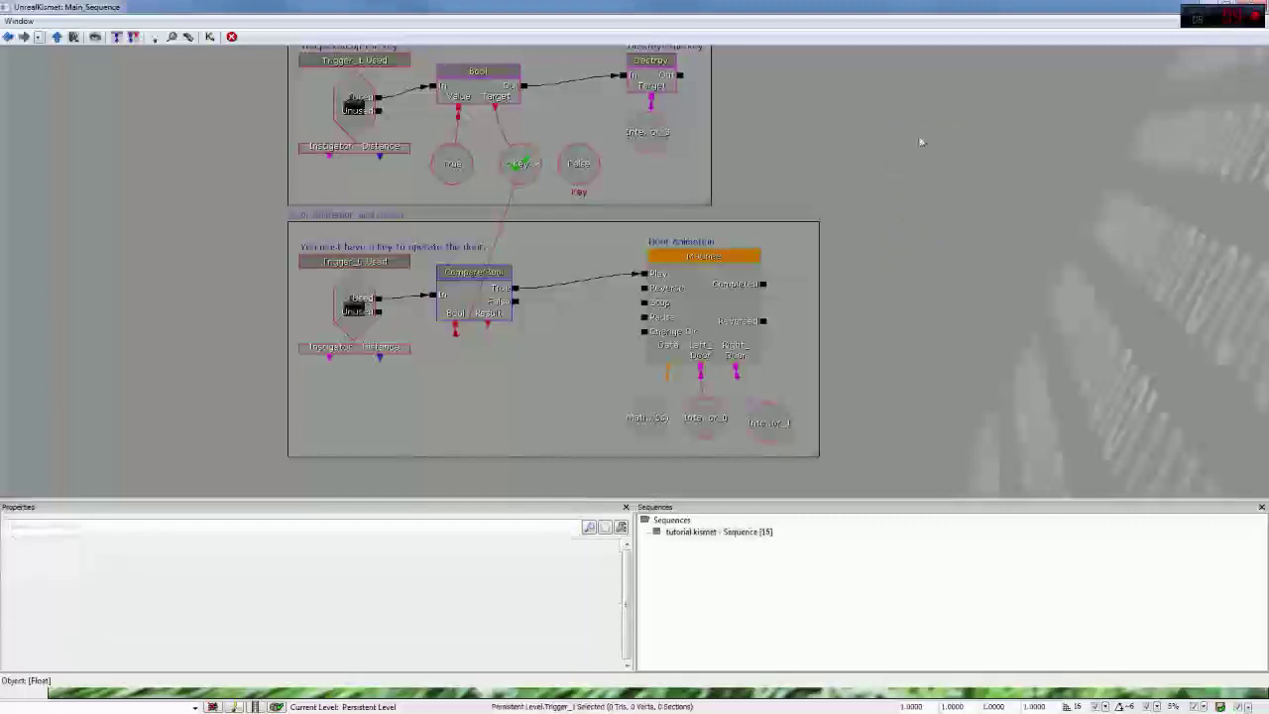
right_click(867, 89)
mouse_move(937, 127)
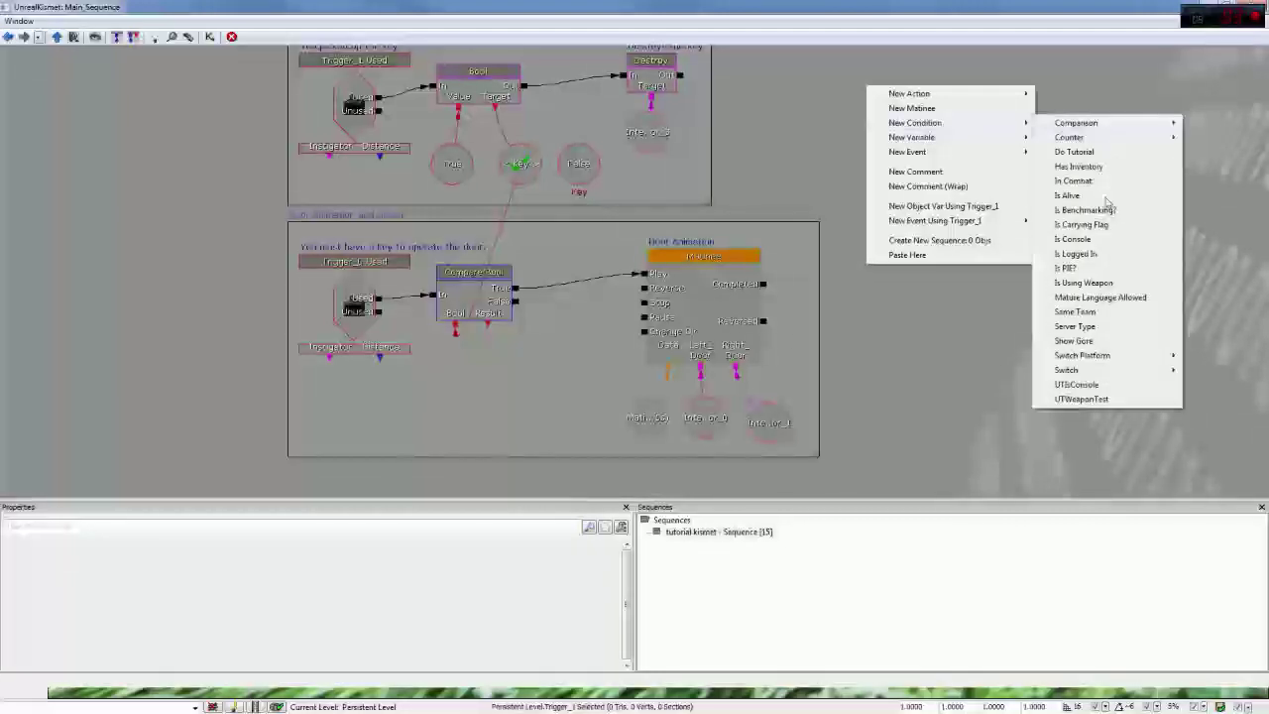
left_click(1108, 204)
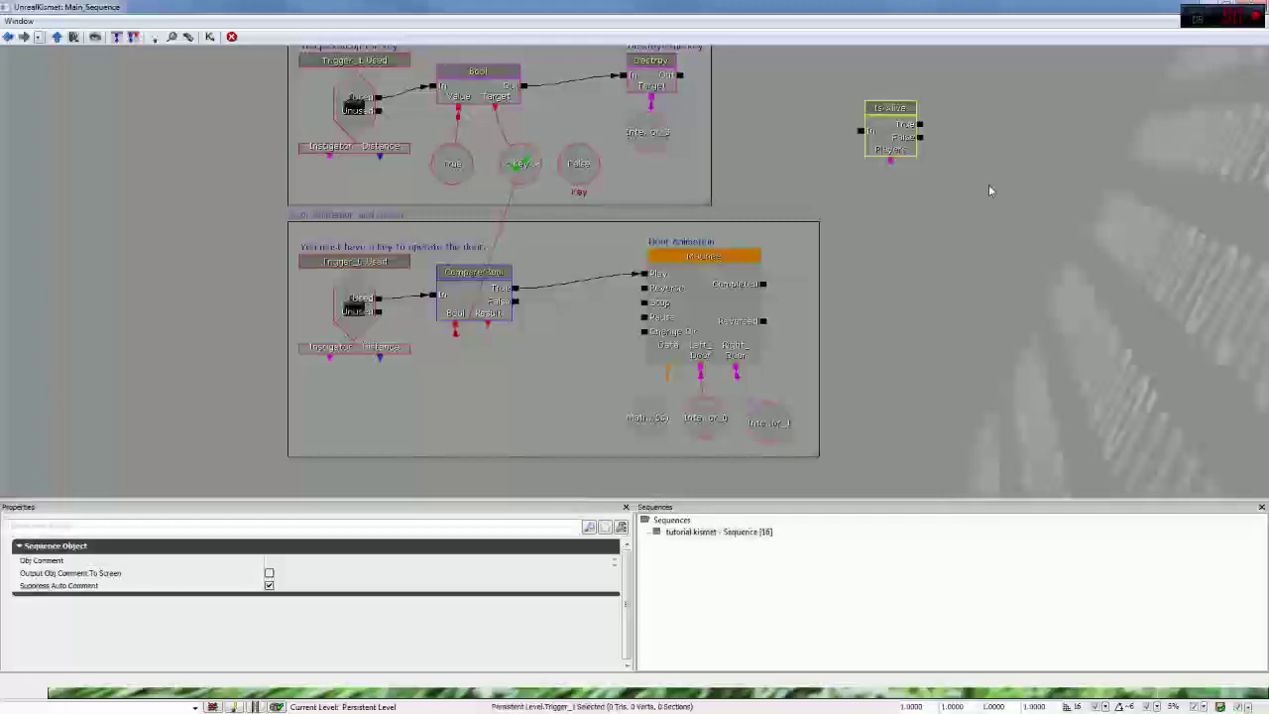
left_click(889, 177)
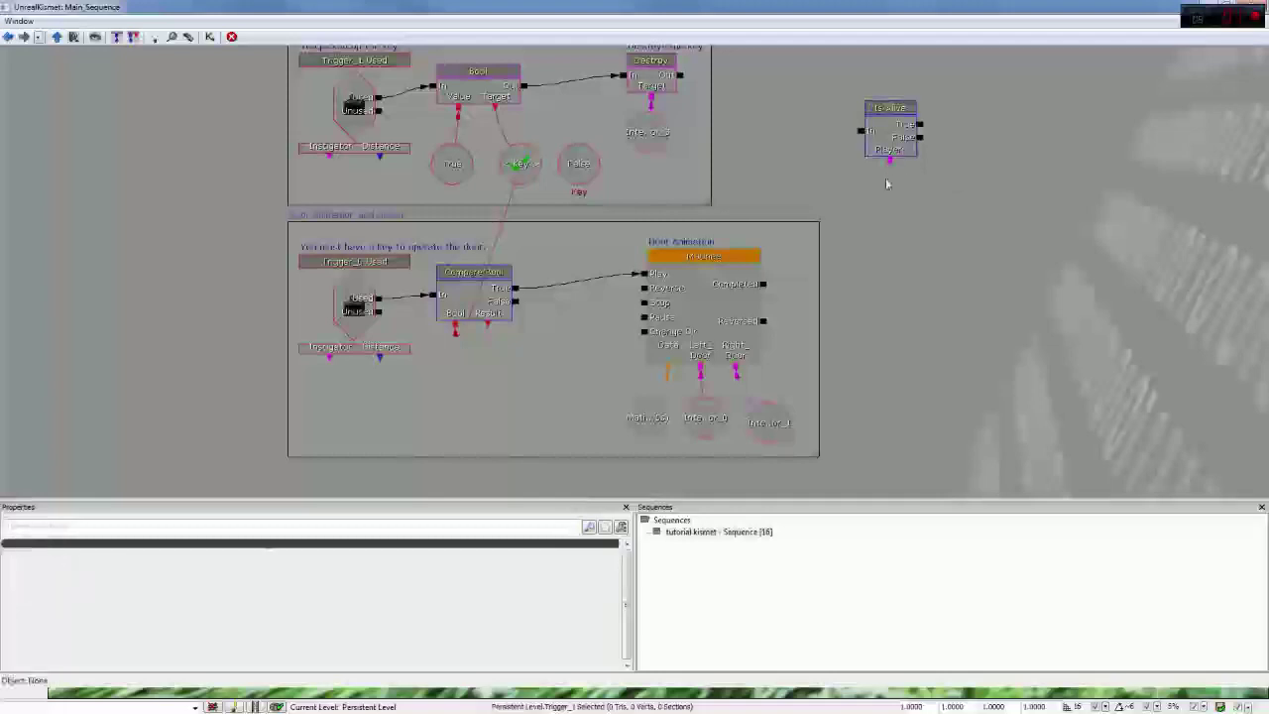
right_click(881, 167)
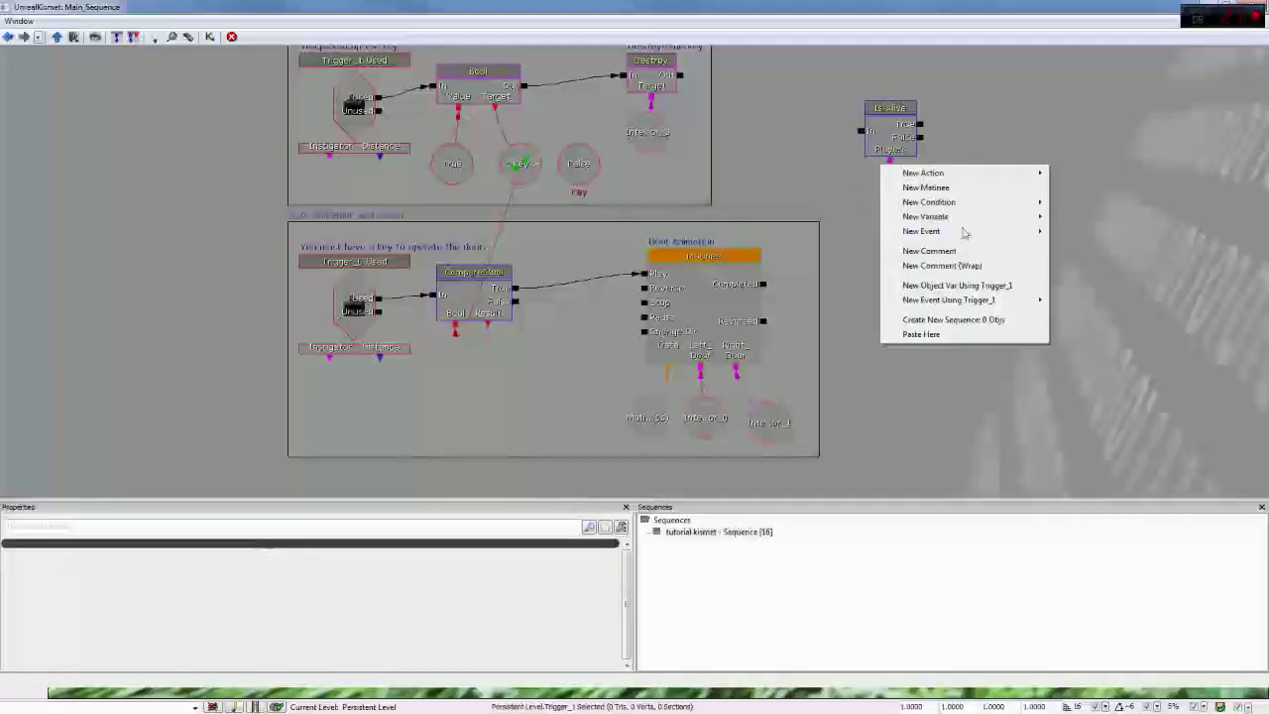
Step: Attach an All Players variable to Is Alive and review its settings
mouse_move(963, 231)
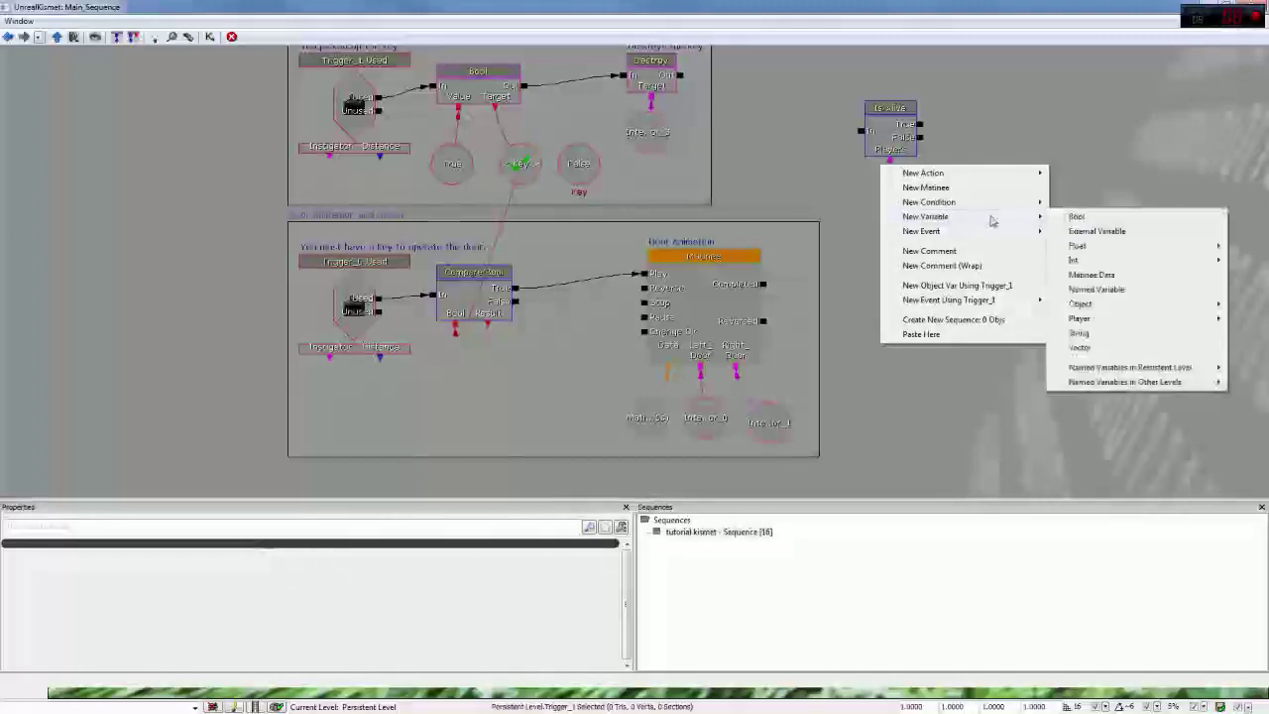
left_click(1115, 325)
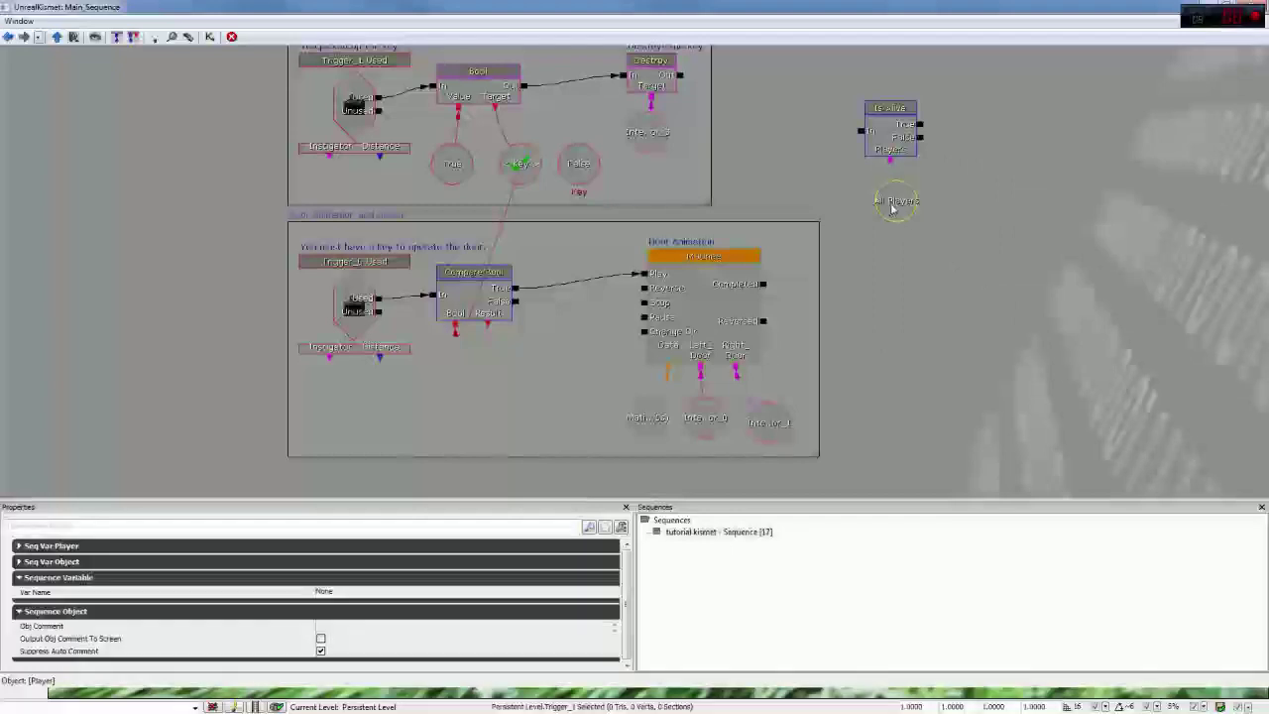
left_click_drag(895, 207, 891, 207)
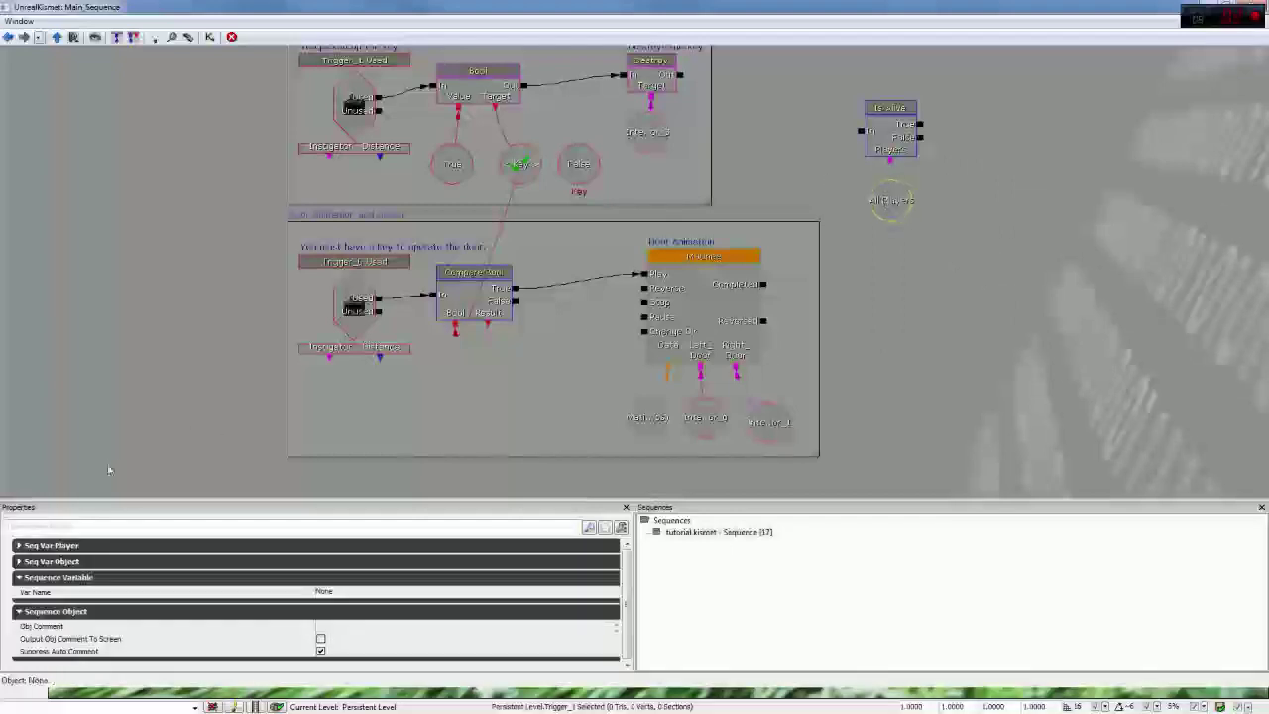
left_click(70, 547)
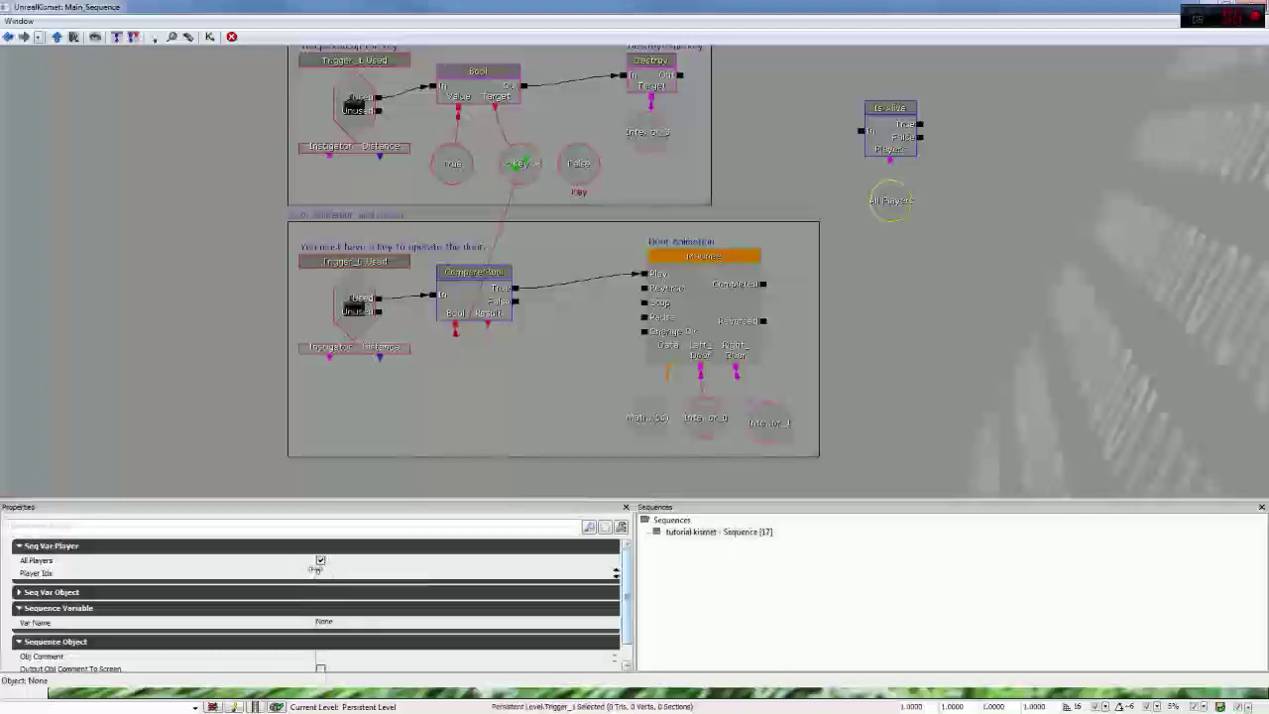
left_click(84, 547)
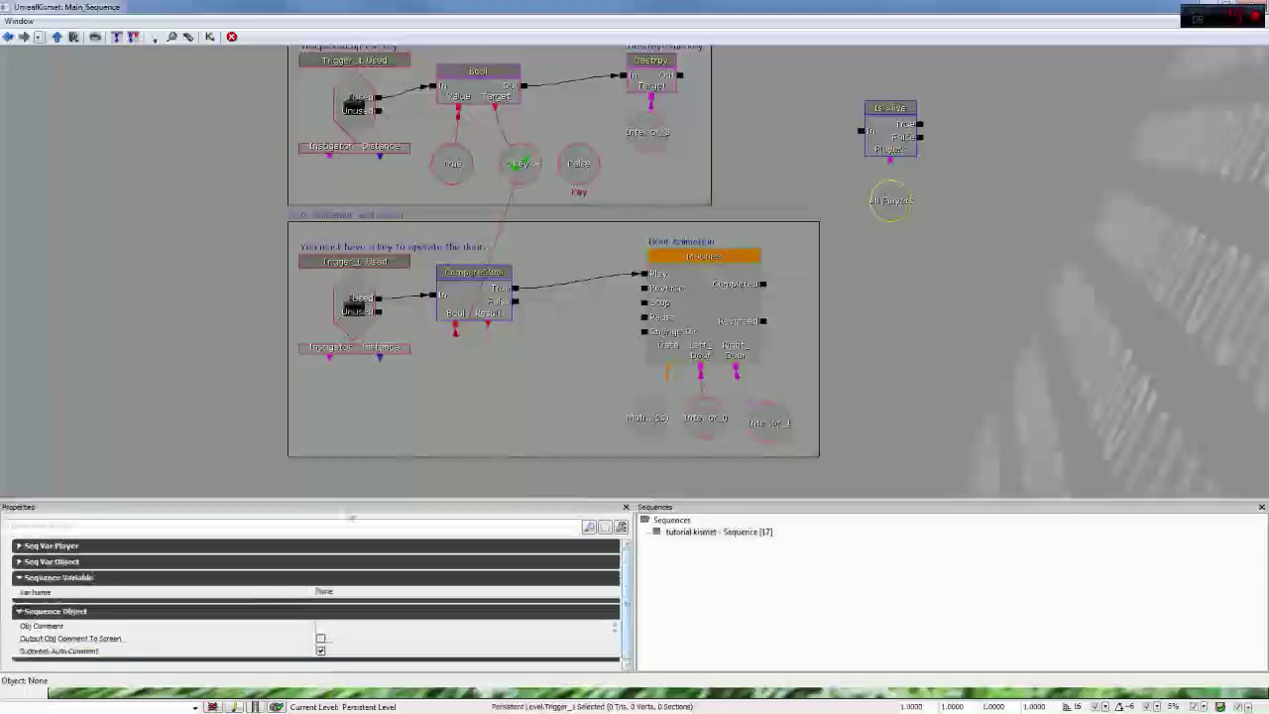
left_click(892, 179)
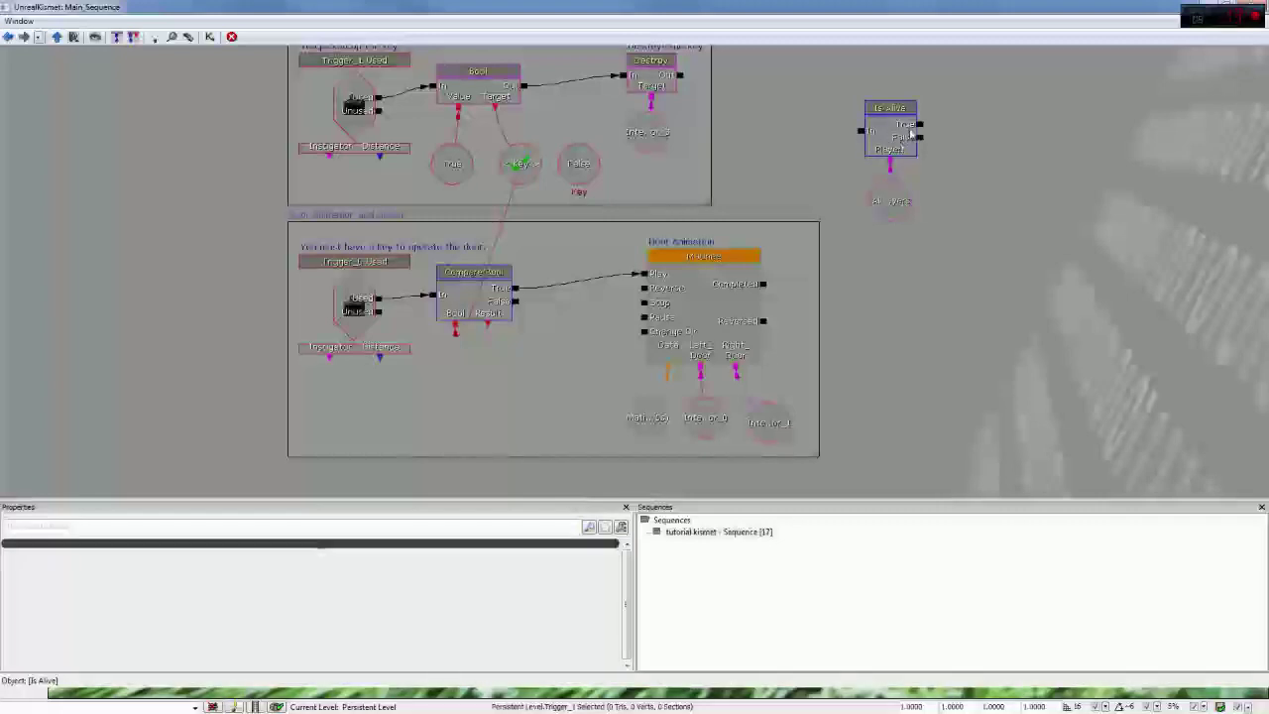
Step: Delete the Is Alive condition together with its All Players variable
left_click_drag(921, 137, 1021, 163)
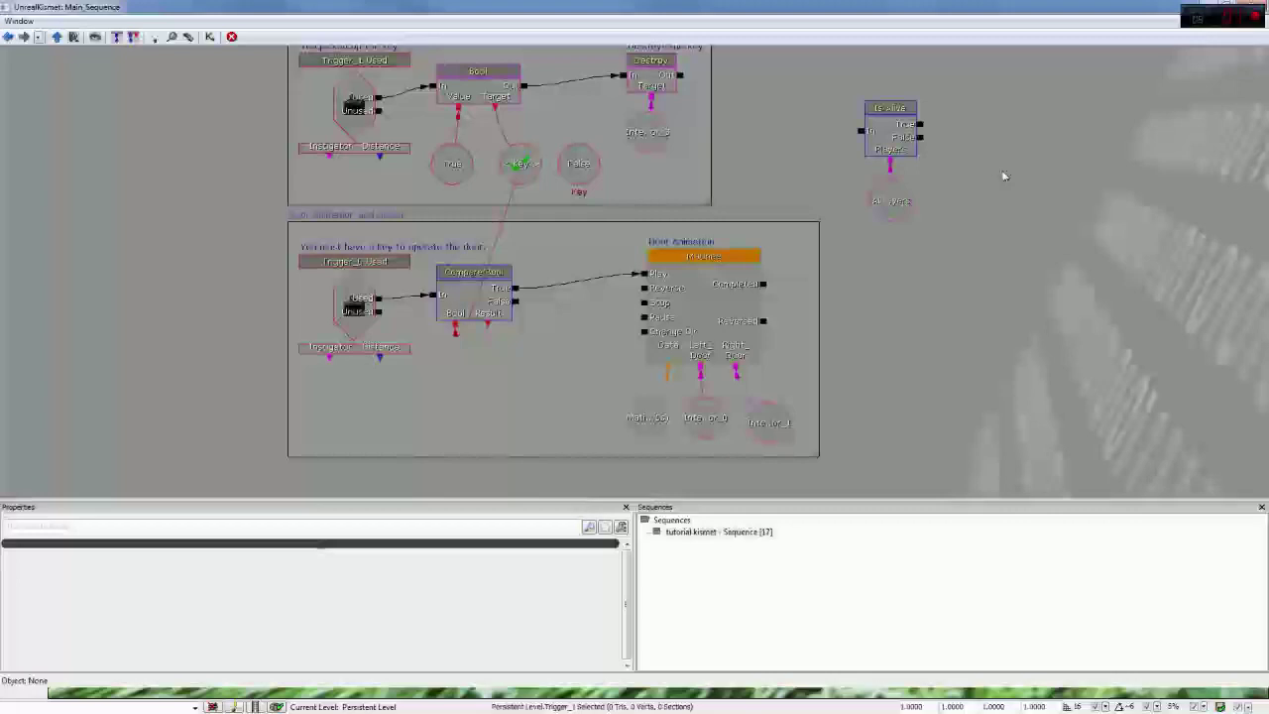
left_click(893, 151)
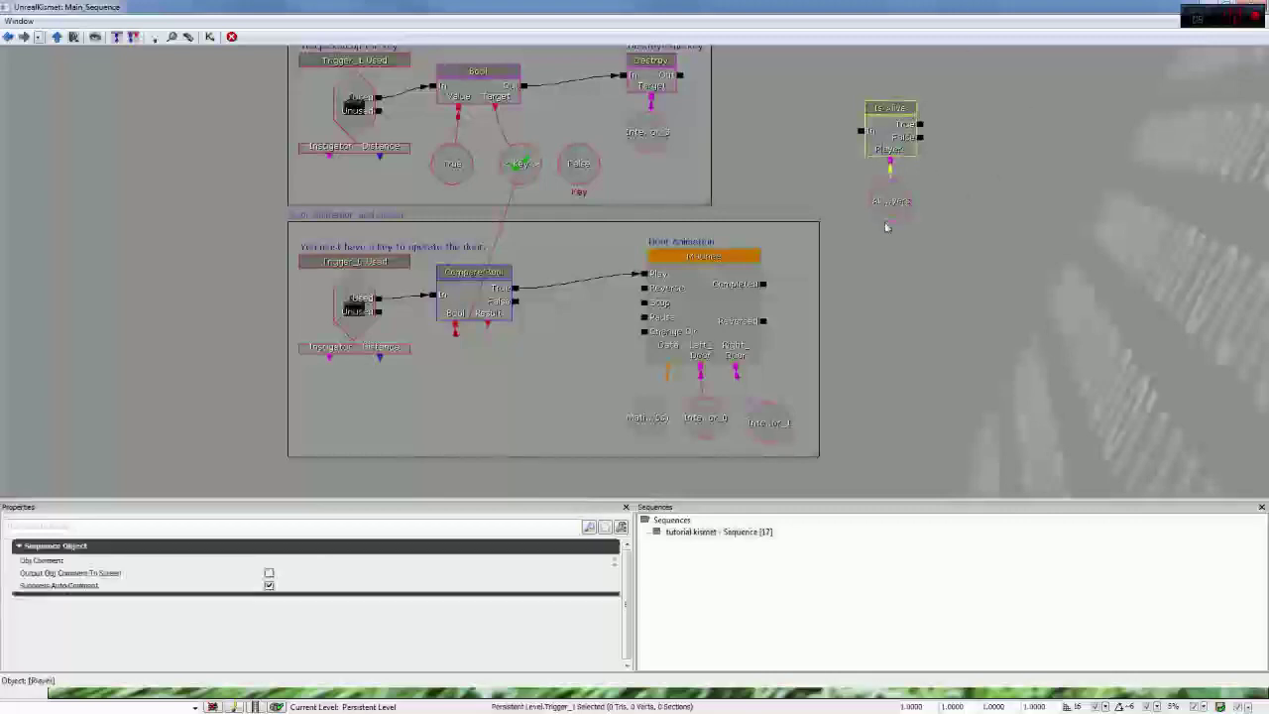
left_click(890, 203, "ctrl")
key("Delete")
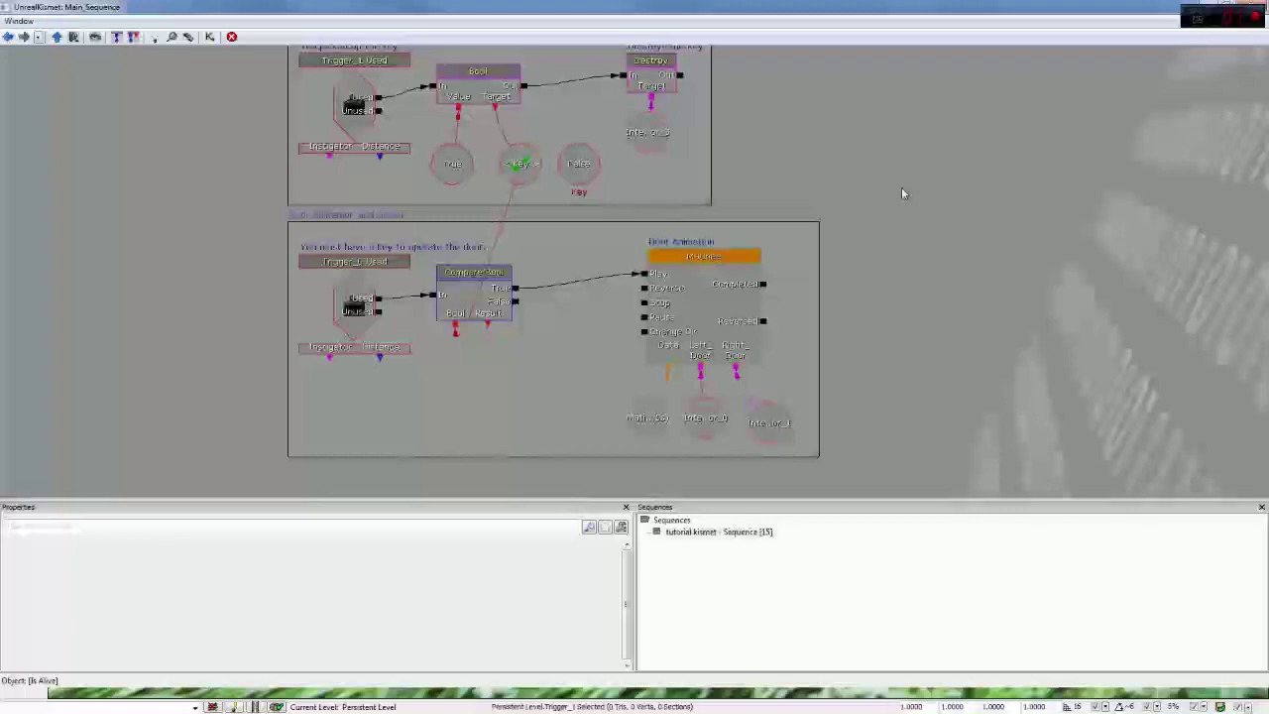
left_click(478, 77)
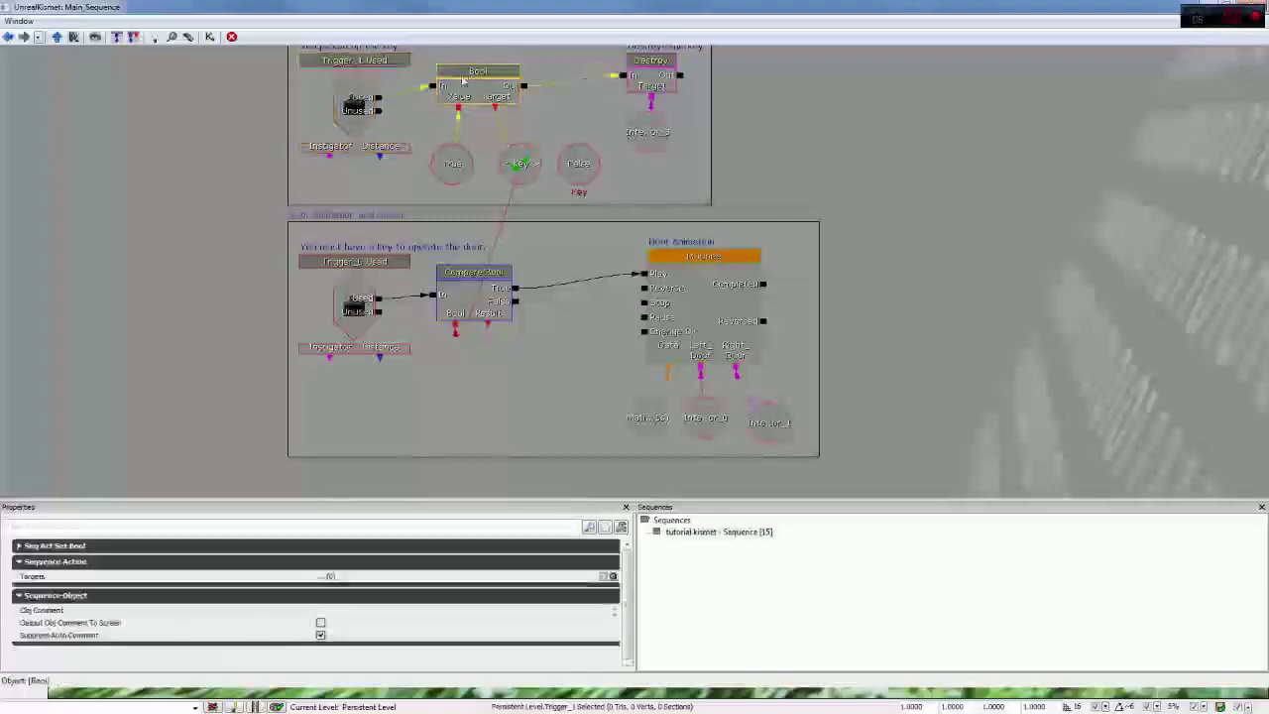
left_click(647, 78)
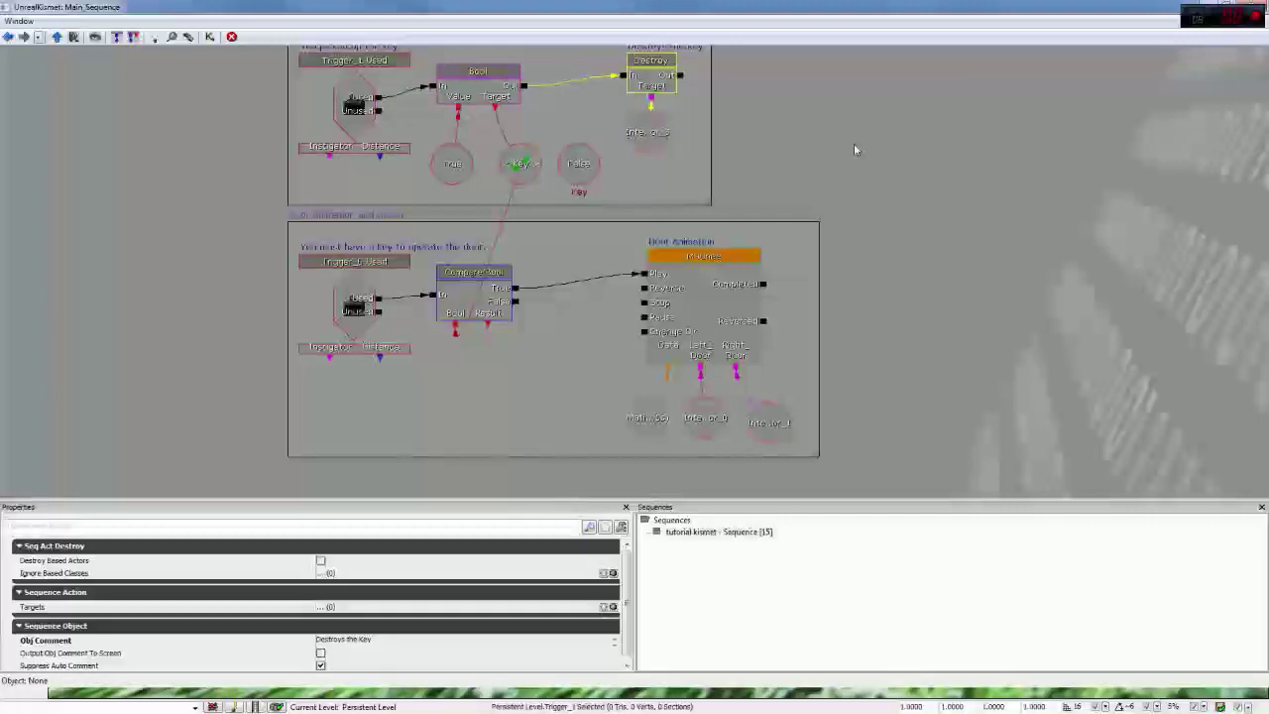
left_click(355, 330)
left_click(666, 295)
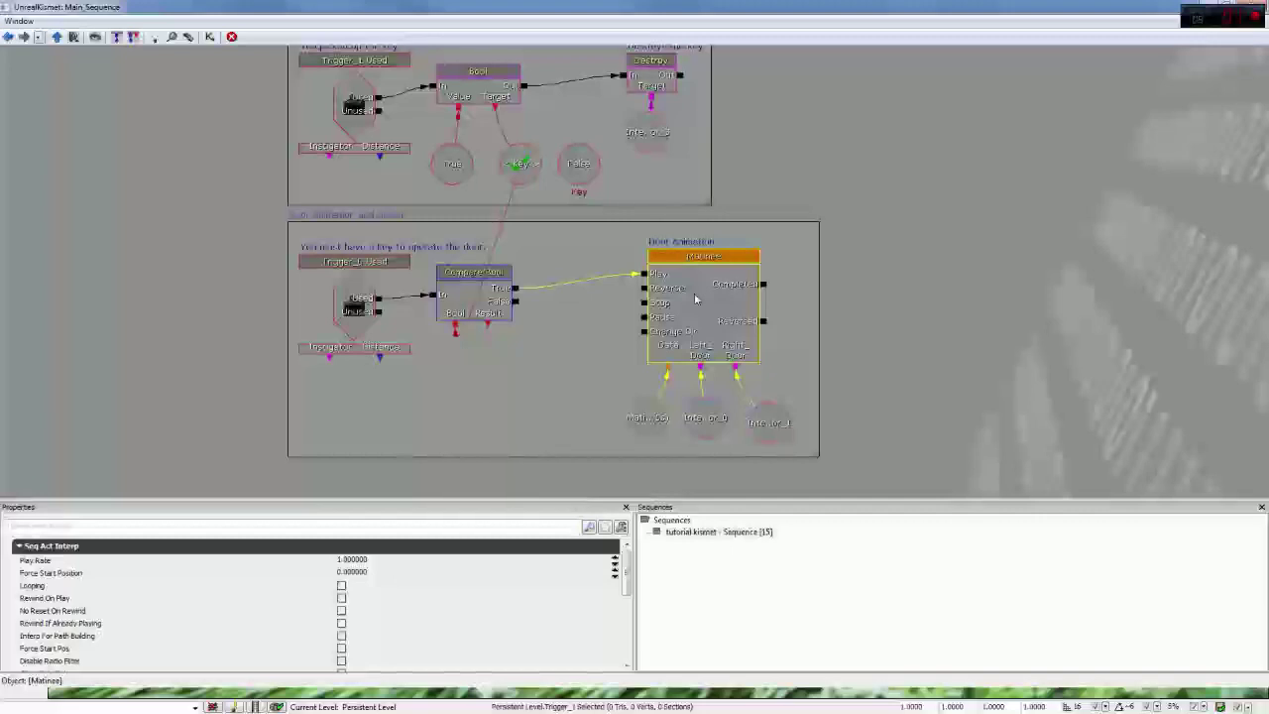
left_click(766, 290)
left_click_drag(766, 290, 955, 280)
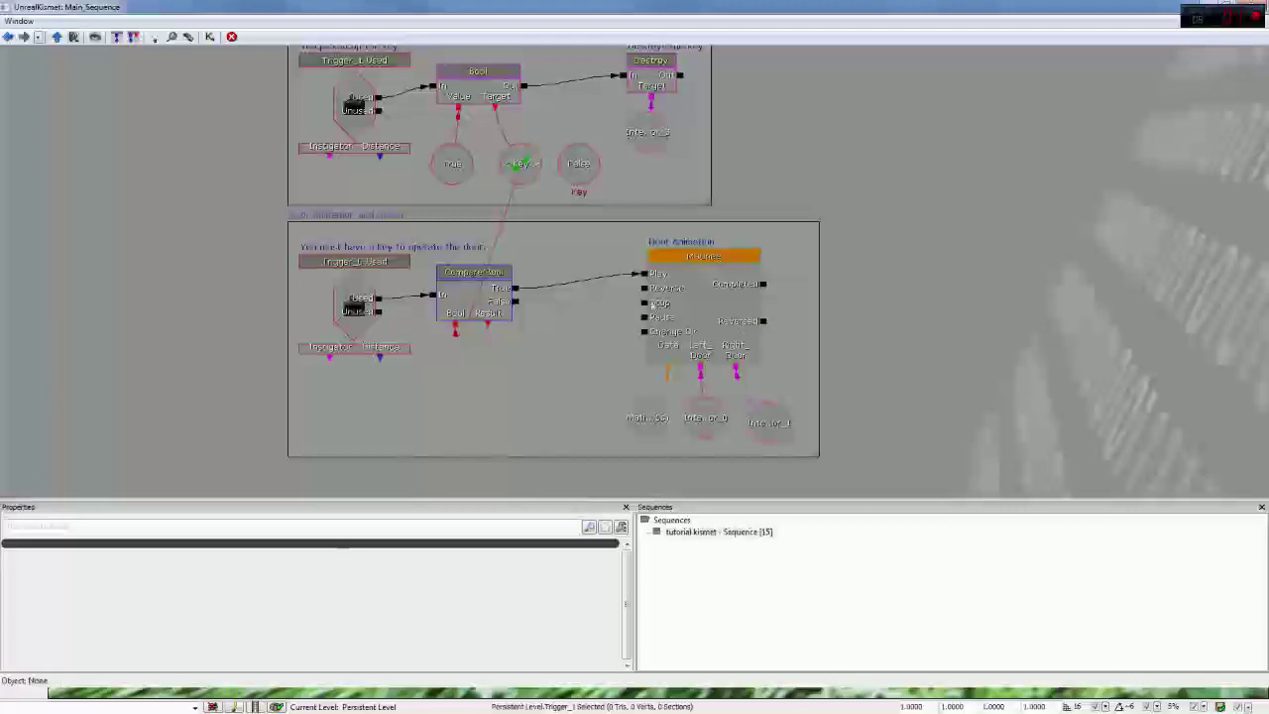
left_click(707, 299)
left_click(892, 268)
Step: Connect Compare Bool's False output to the door Matinee's Reverse input
left_click_drag(514, 300, 647, 290)
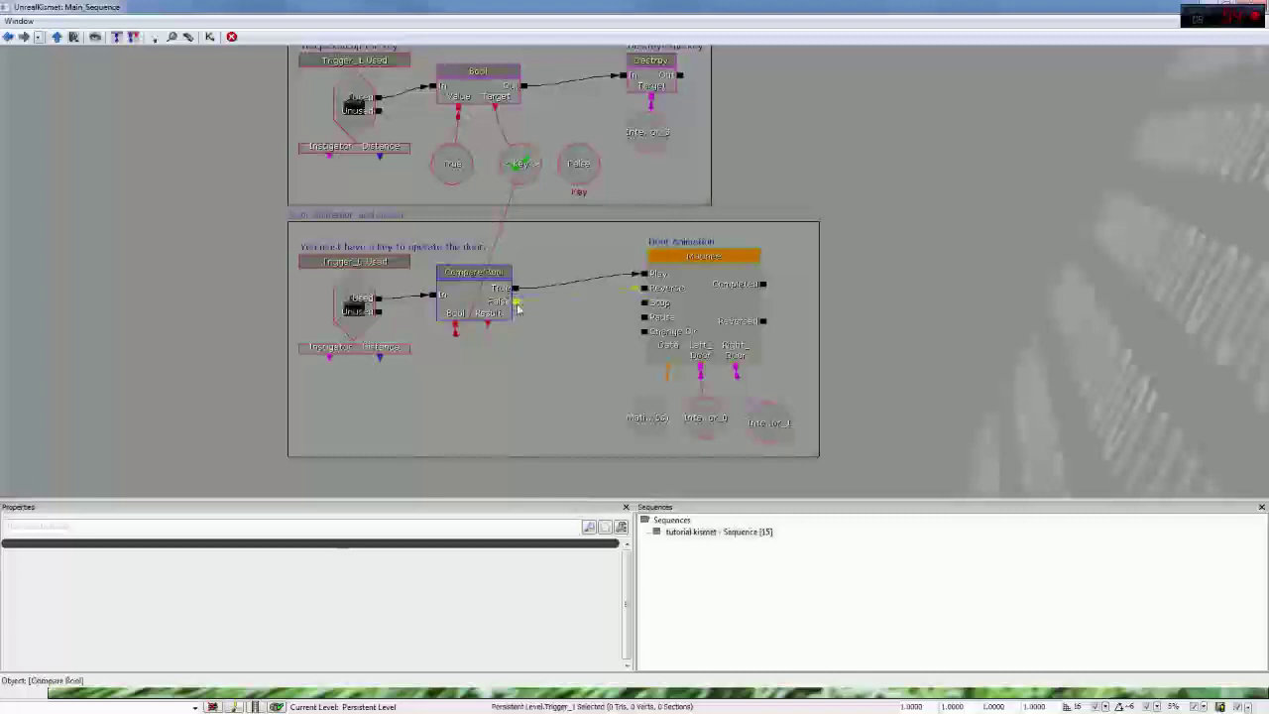
left_click_drag(517, 302, 643, 288)
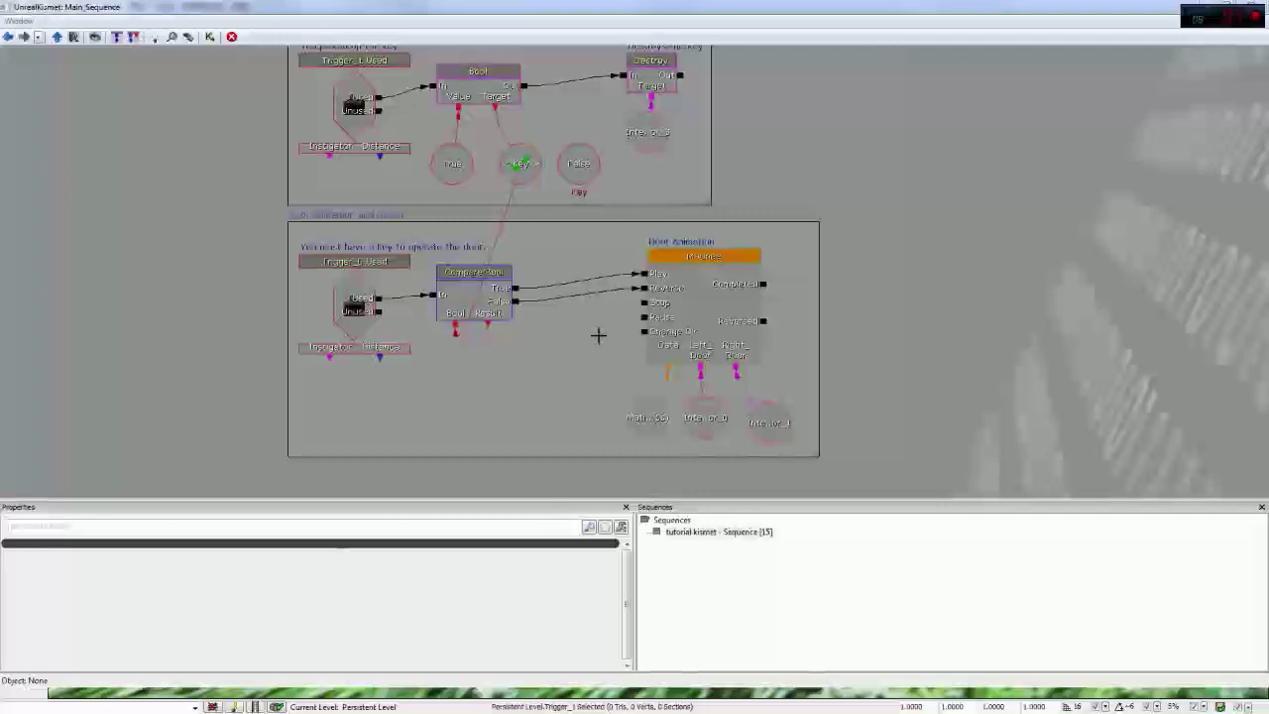
Step: Break the Compare Bool False-to-Matinee Reverse link
left_click(645, 287, "alt")
right_click(645, 274)
left_click(684, 280)
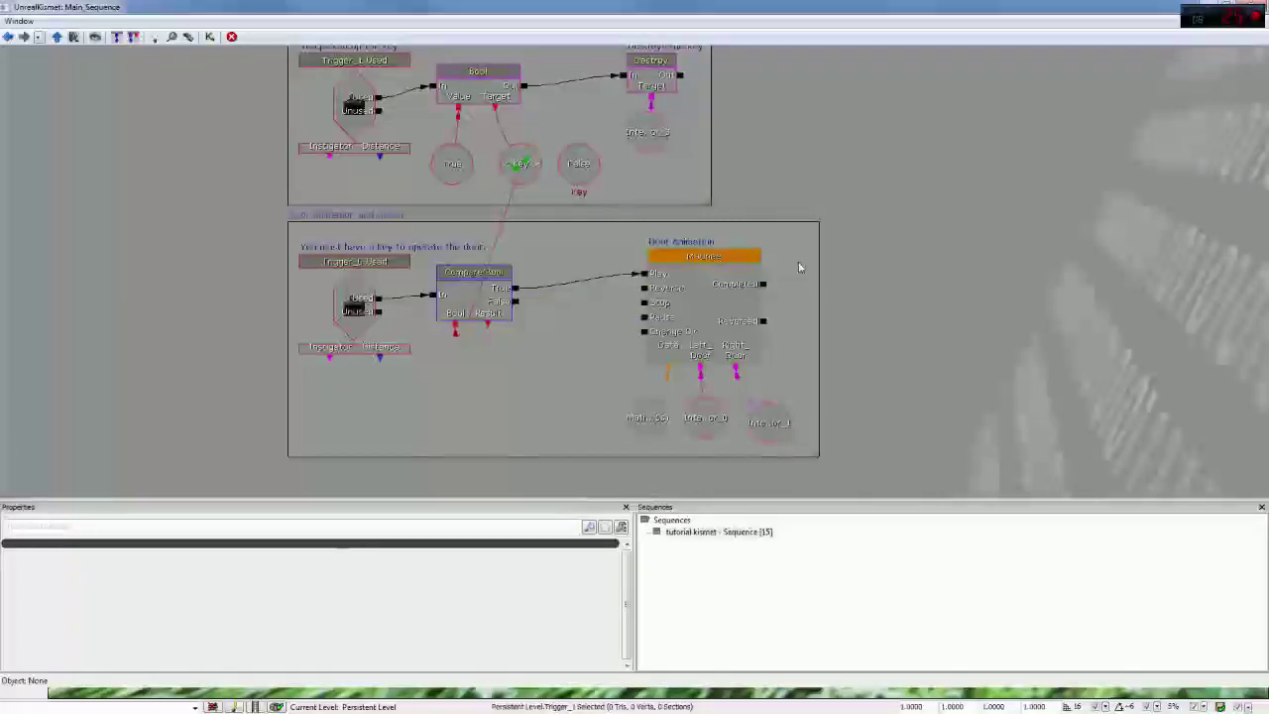
Step: Add a Level Loaded event and place it below Compare Bool
right_click(958, 254)
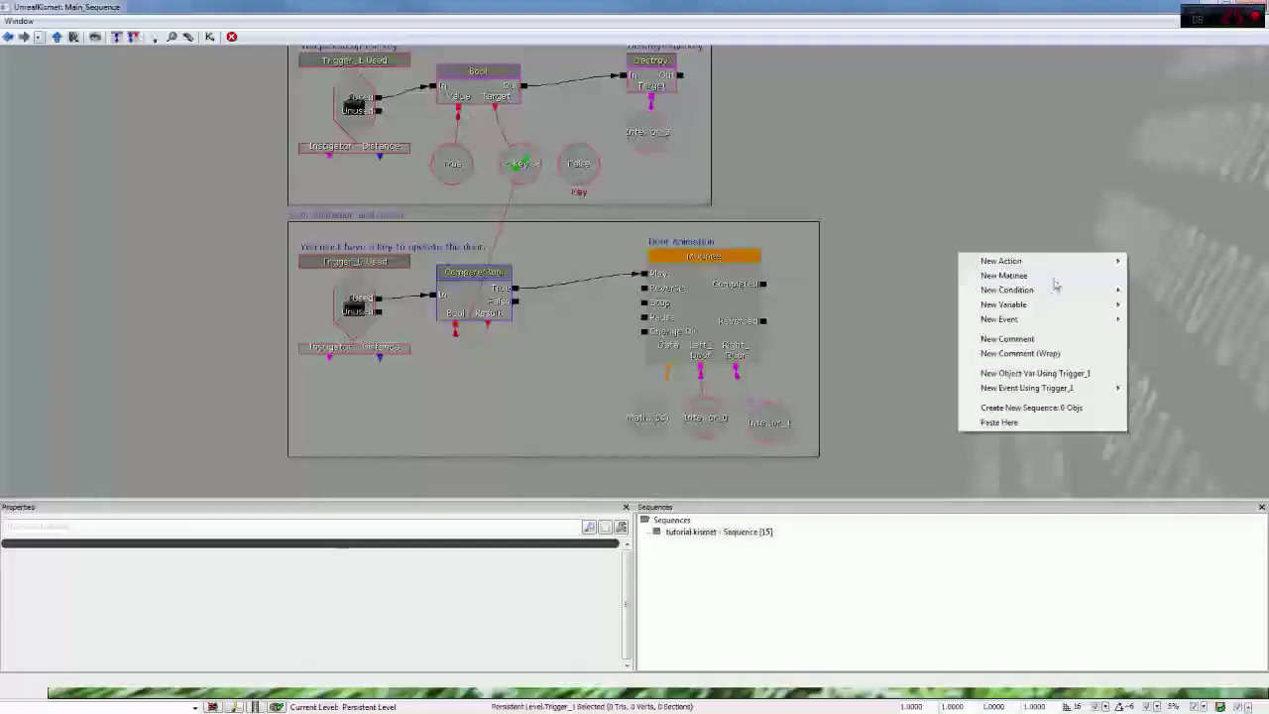
mouse_move(1057, 263)
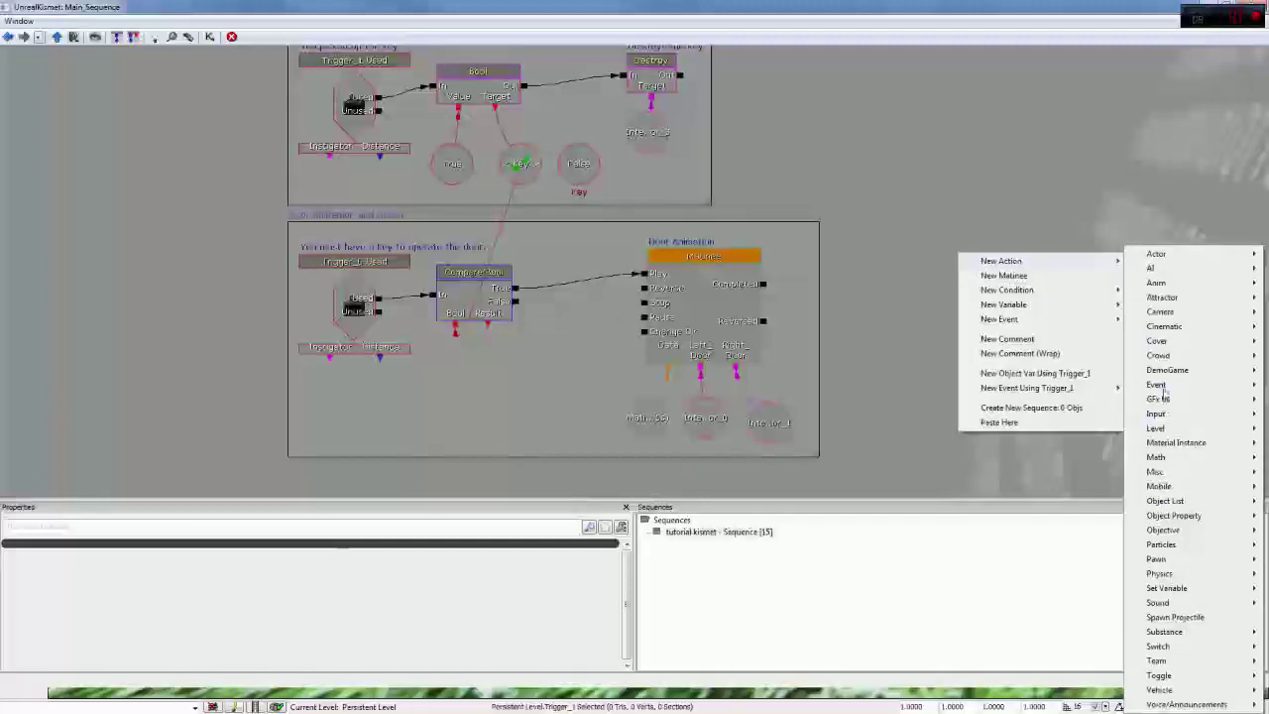
mouse_move(1158, 427)
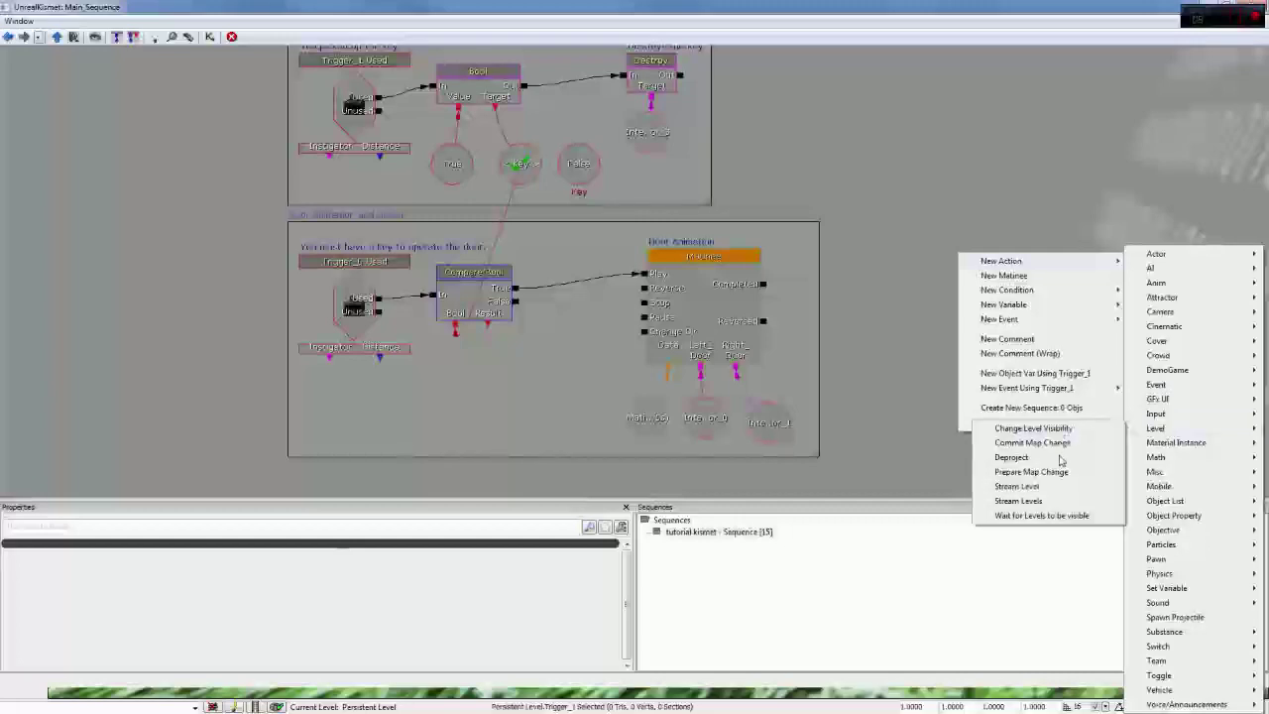
mouse_move(1067, 322)
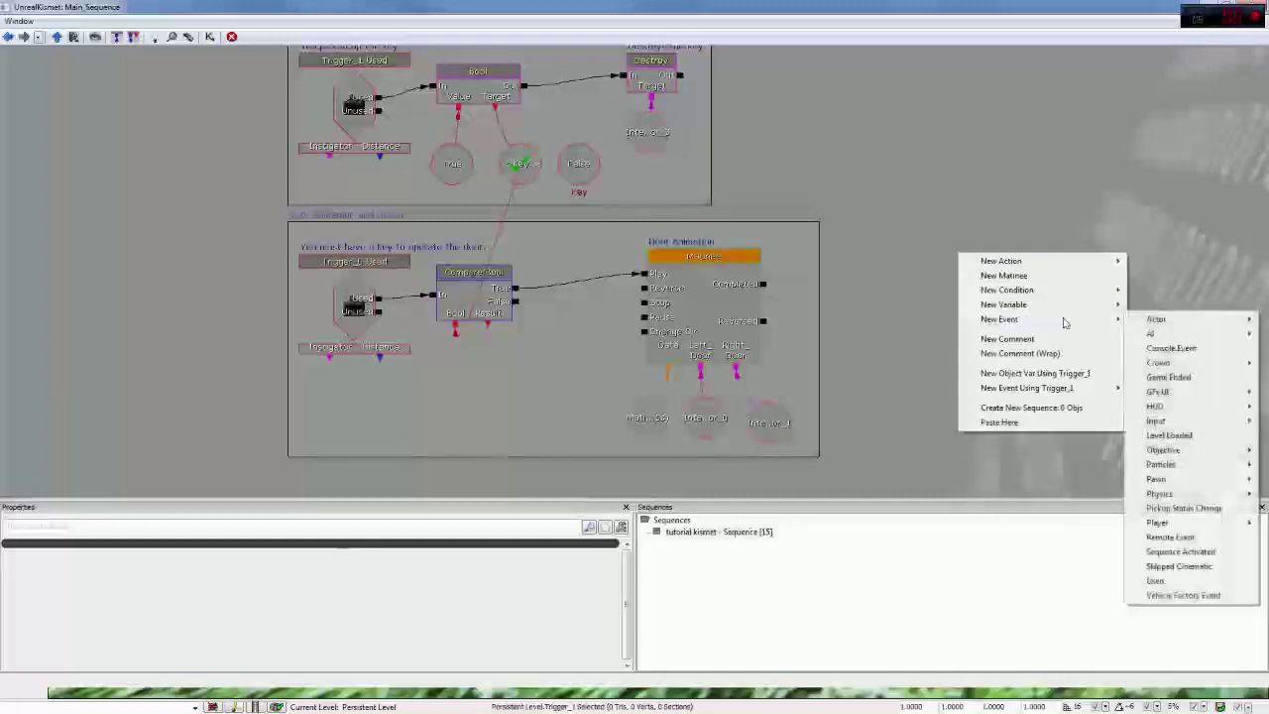
left_click(1170, 435)
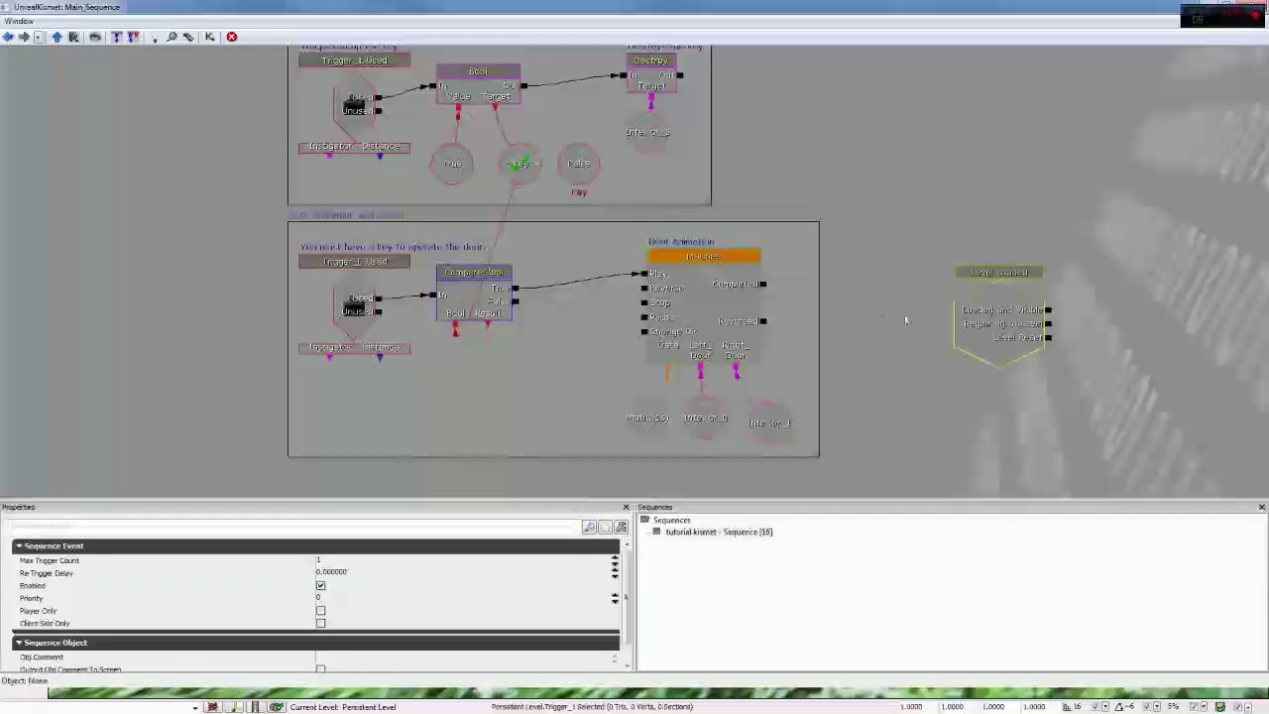
left_click_drag(984, 321, 468, 400, "ctrl")
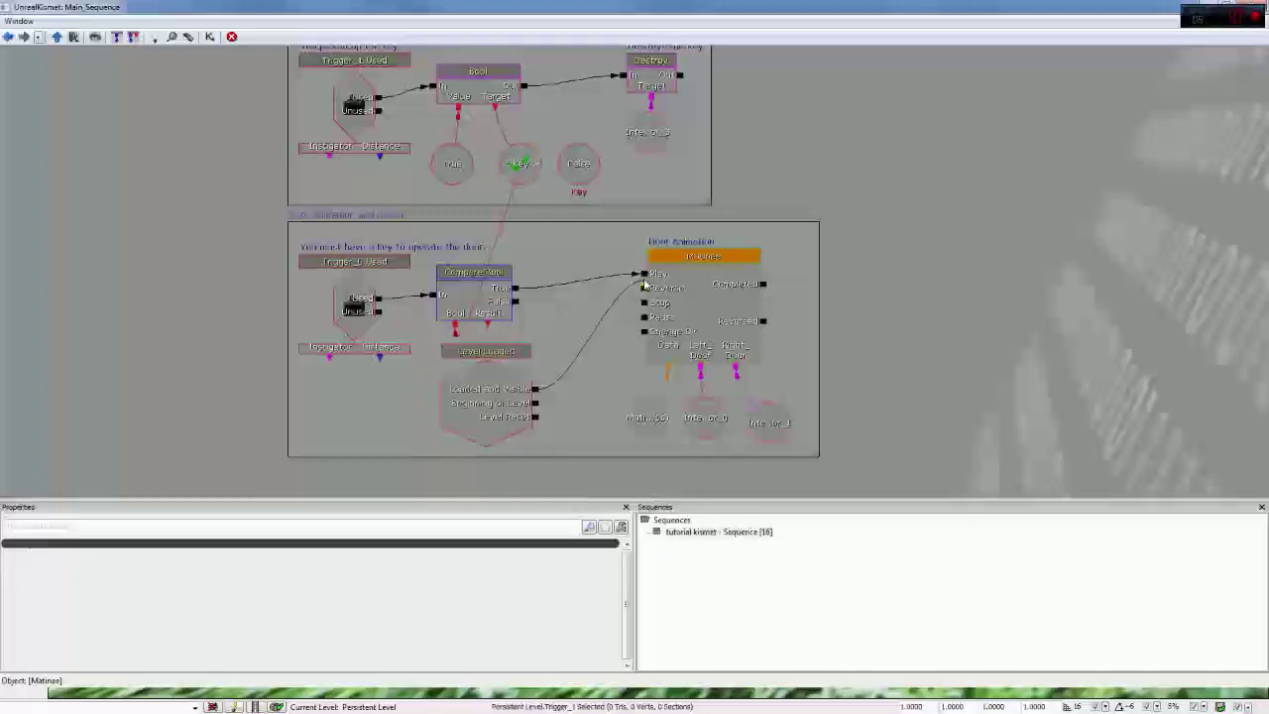
Step: Replace the True-to-Play link with Loaded and Visible driving Matinee Play
right_click(645, 273)
left_click(684, 265)
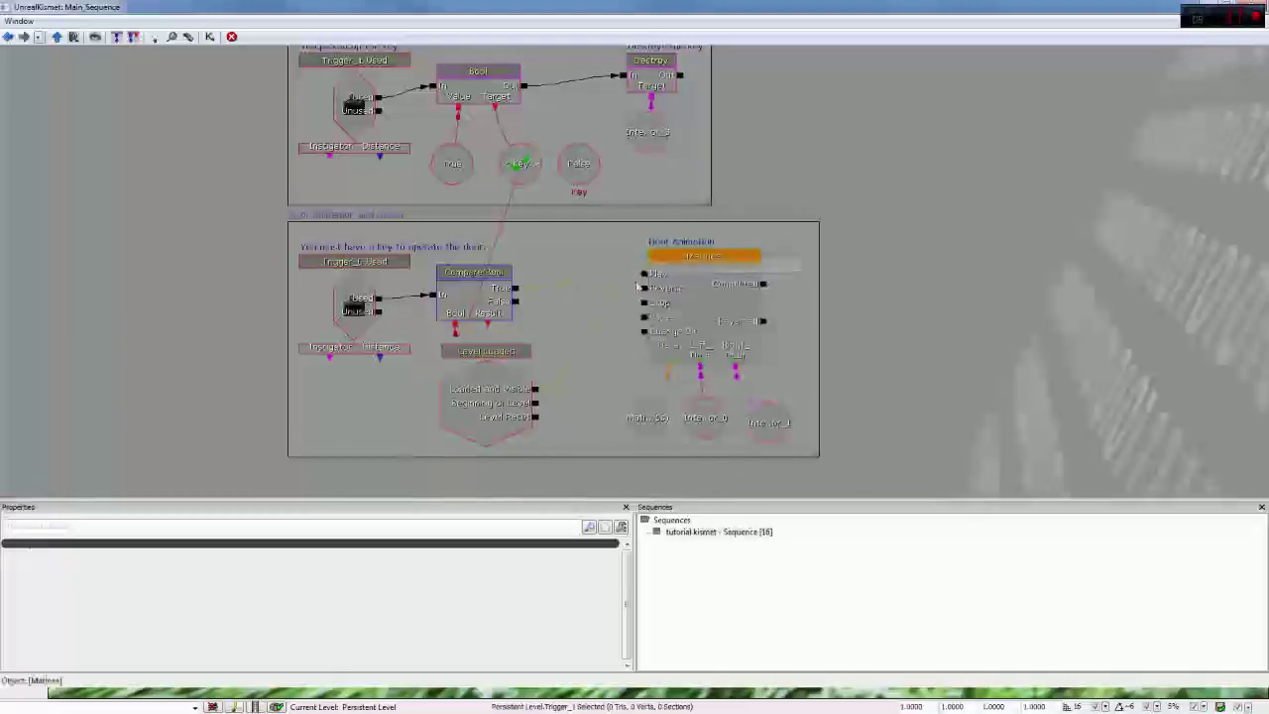
left_click_drag(536, 389, 642, 274)
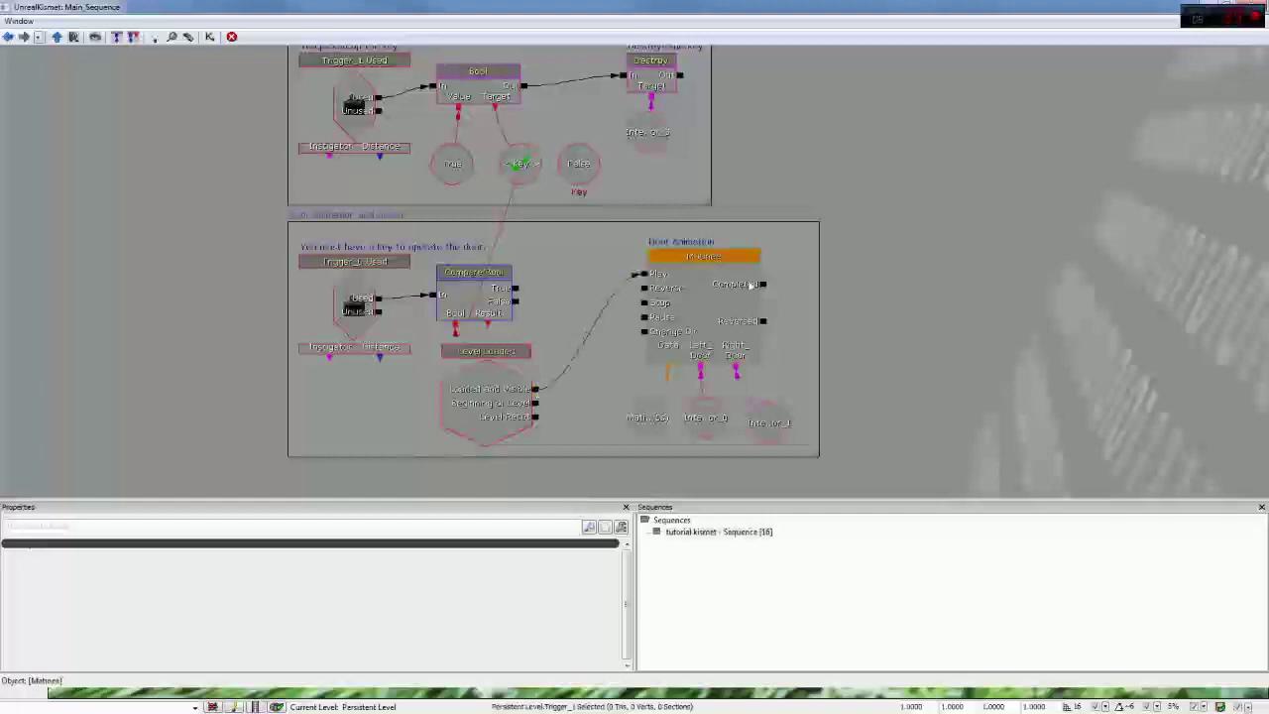
left_click(642, 275, "alt")
left_click_drag(643, 274, 769, 283)
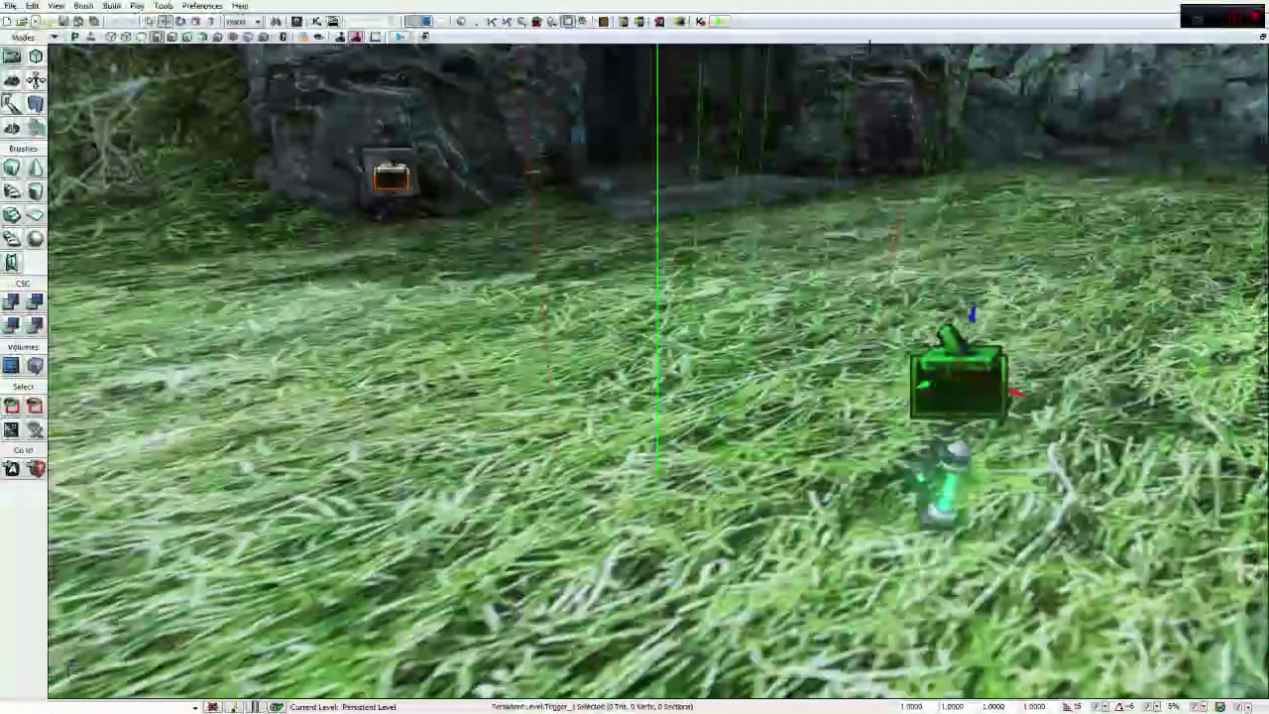
Step: Play the level in the editor, exit the preview, and return to Kismet
left_click(700, 22)
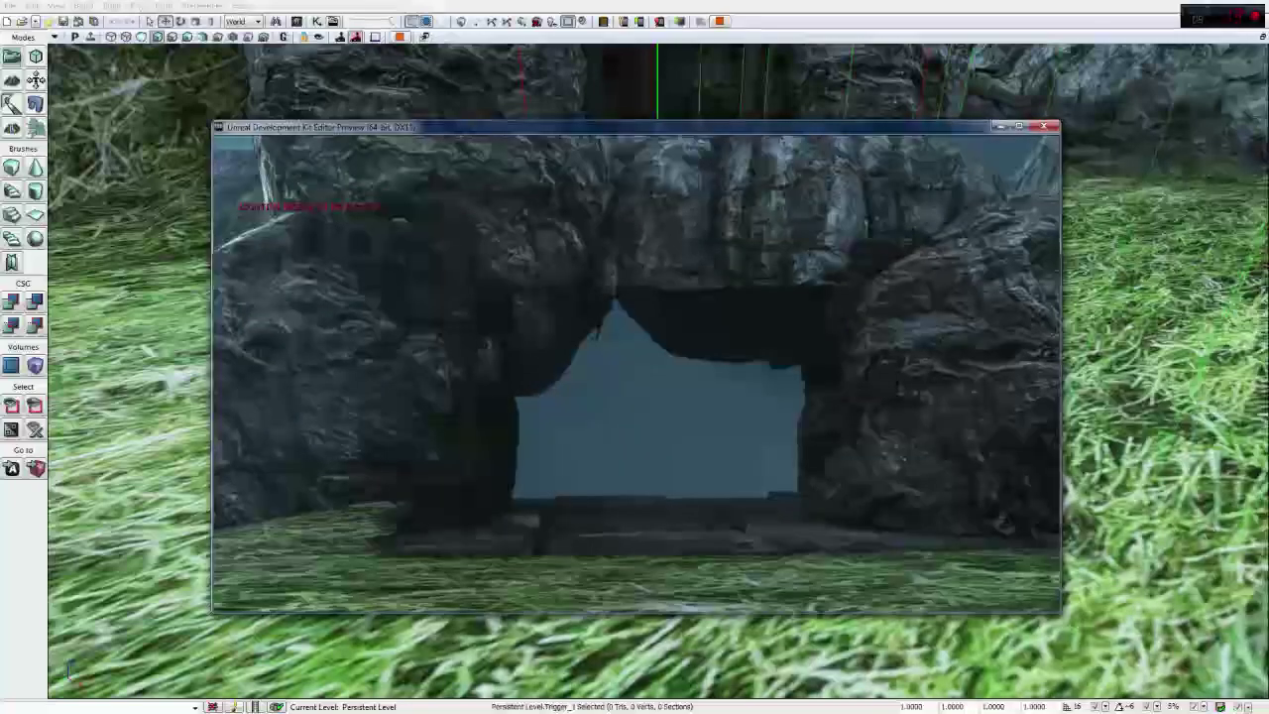
key("Escape")
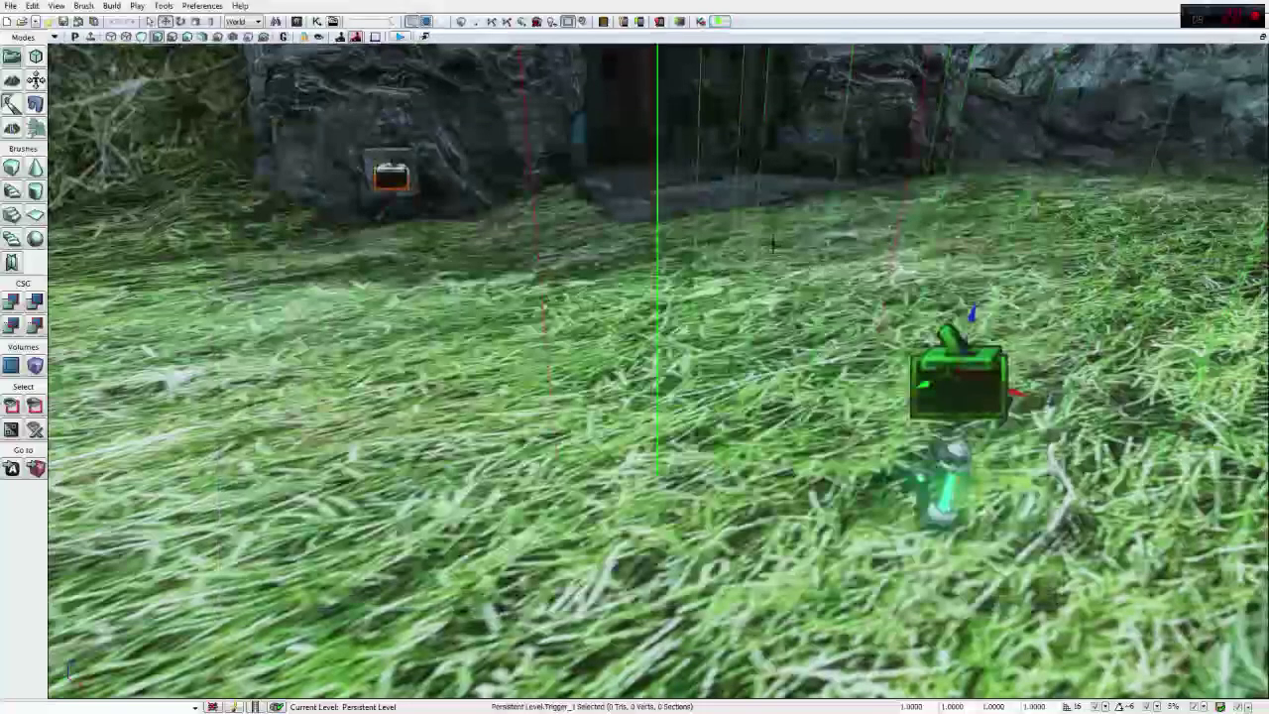
left_click(315, 21)
double_click(676, 269)
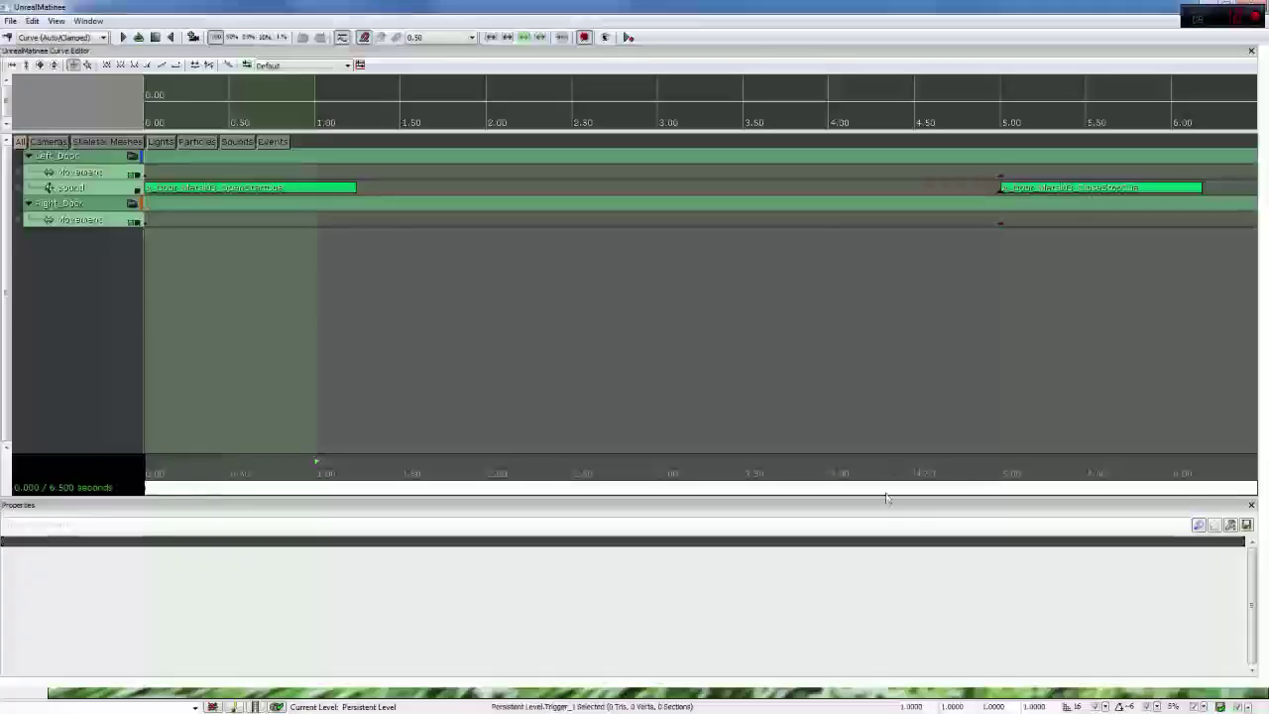
scroll(1025, 487, "down", 4)
scroll(893, 494, "up", 4)
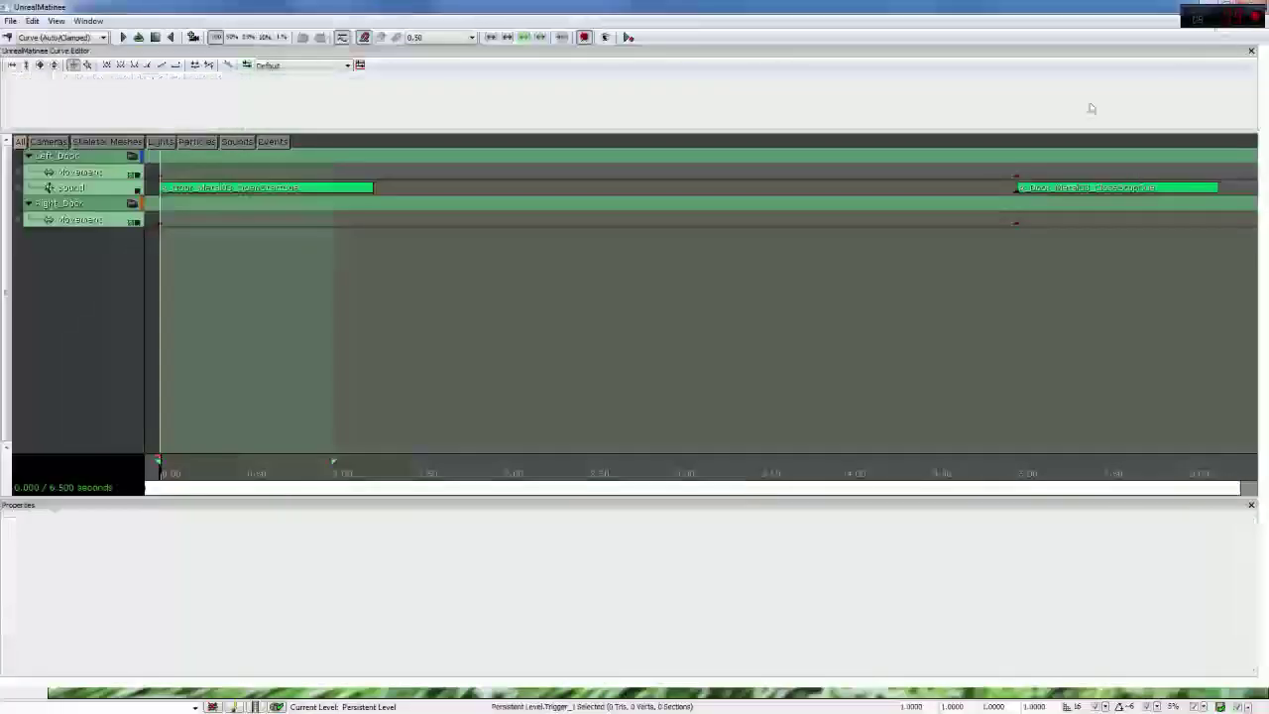
left_click(1260, 5)
left_click_drag(902, 297, 905, 255)
left_click(905, 256)
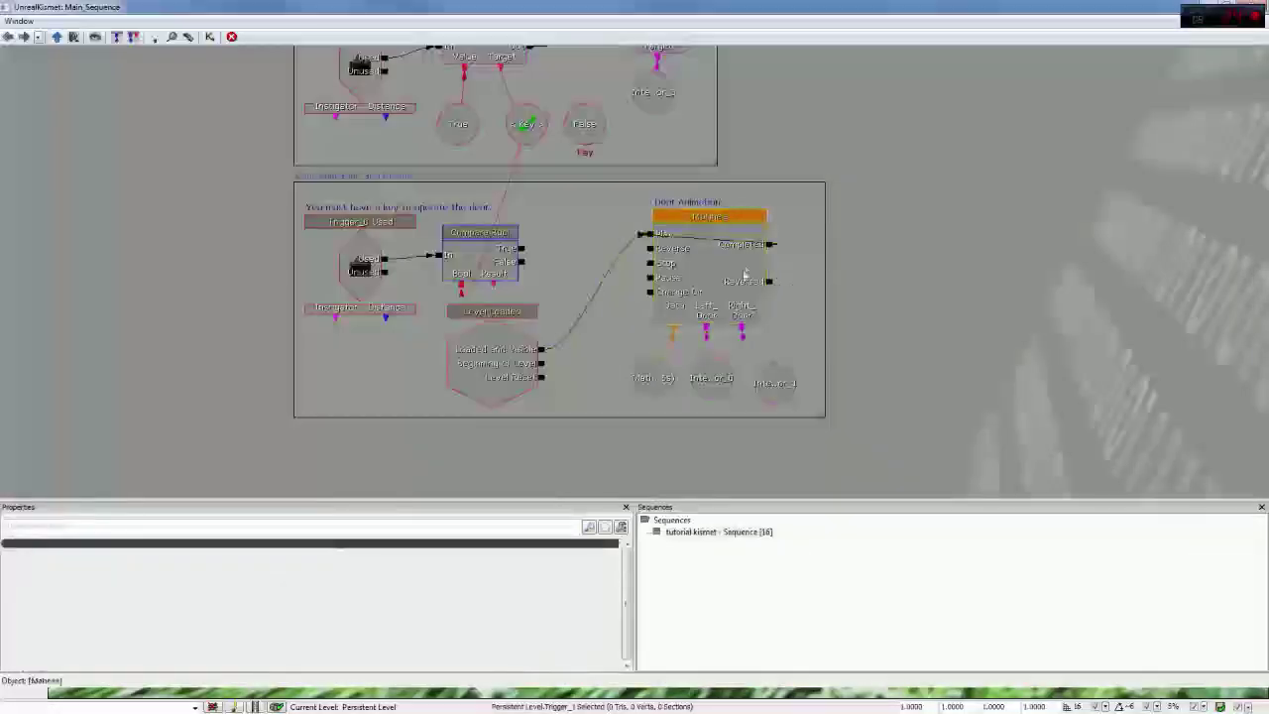
left_click_drag(771, 245, 642, 234)
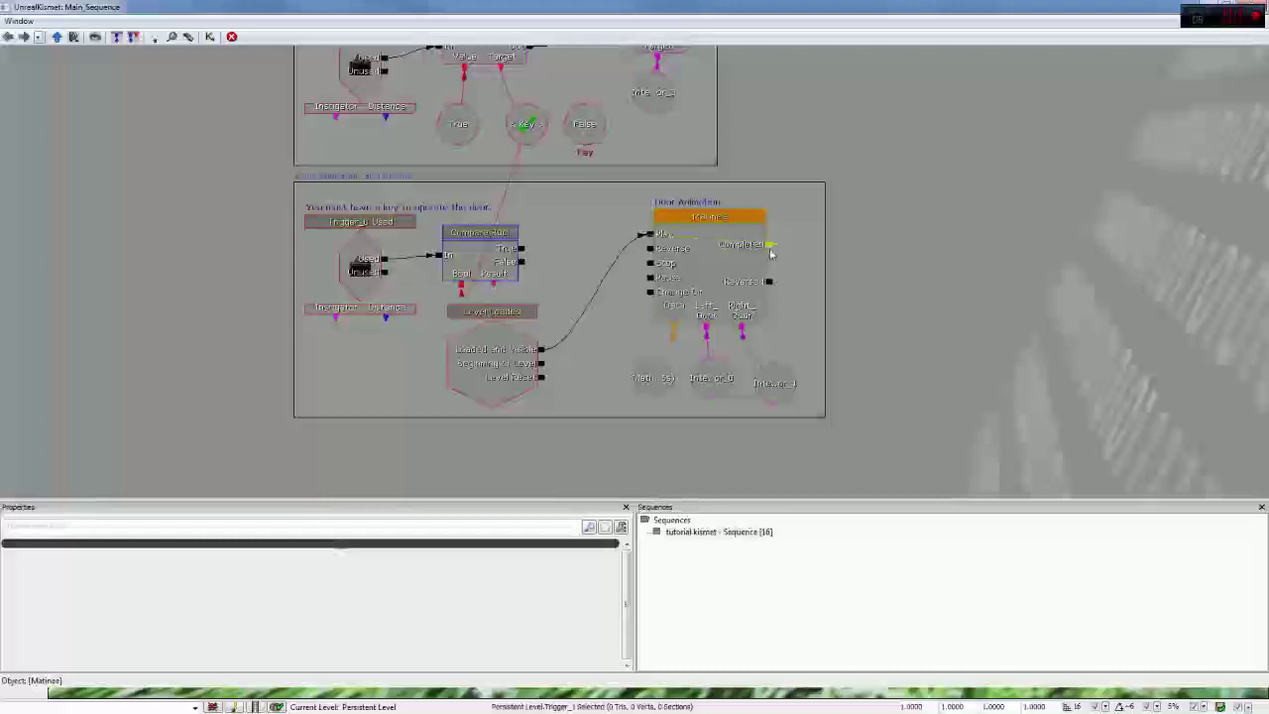
right_click(771, 245)
left_click(811, 242)
left_click(656, 296)
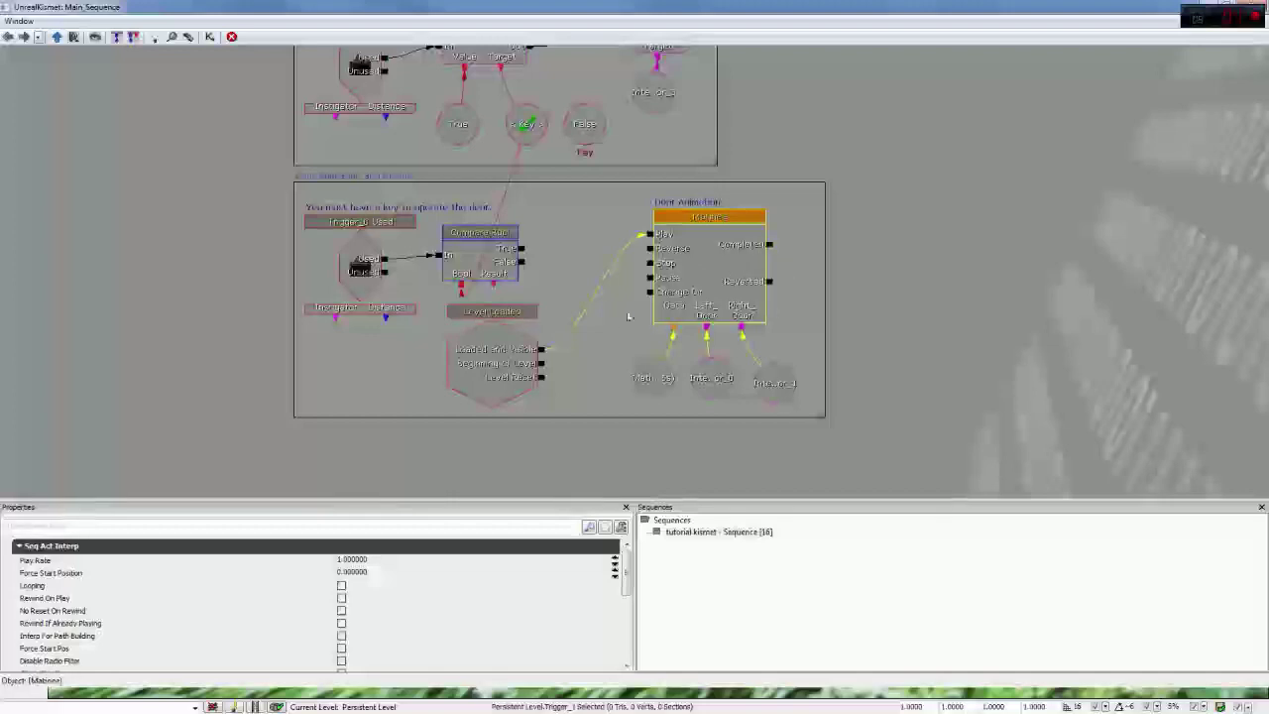
left_click_drag(775, 248, 982, 252)
left_click_drag(770, 243, 649, 279)
mouse_move(770, 244)
left_mouse_down()
mouse_move(651, 278)
mouse_move(645, 248)
left_mouse_up()
right_click(649, 281)
left_click(763, 268)
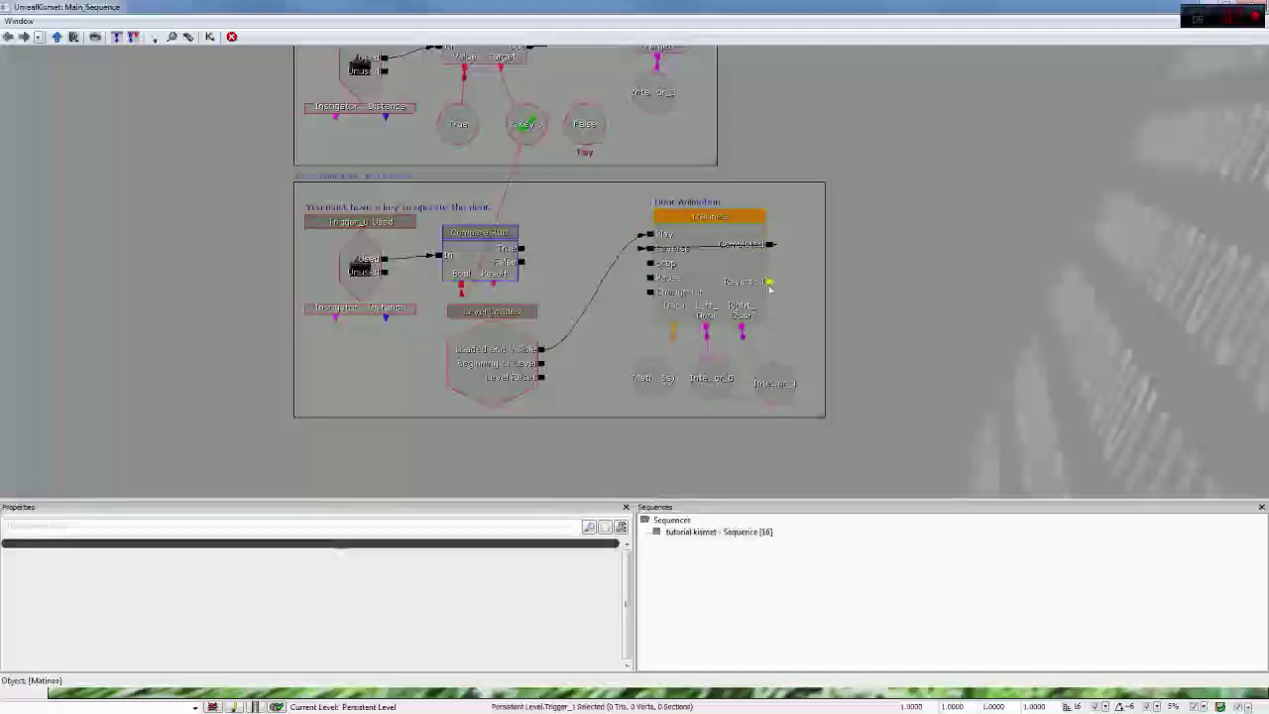
left_click_drag(769, 281, 830, 234)
right_click(770, 244)
left_click(803, 239)
left_click_drag(767, 245, 869, 220)
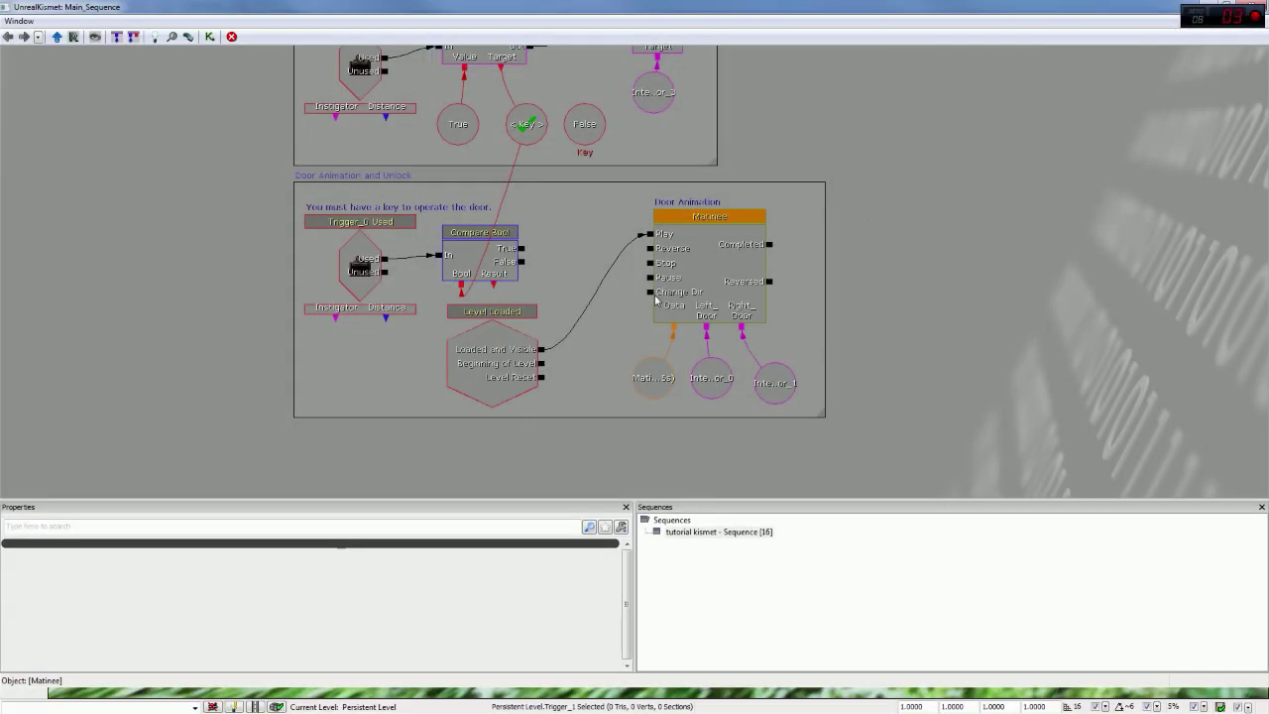